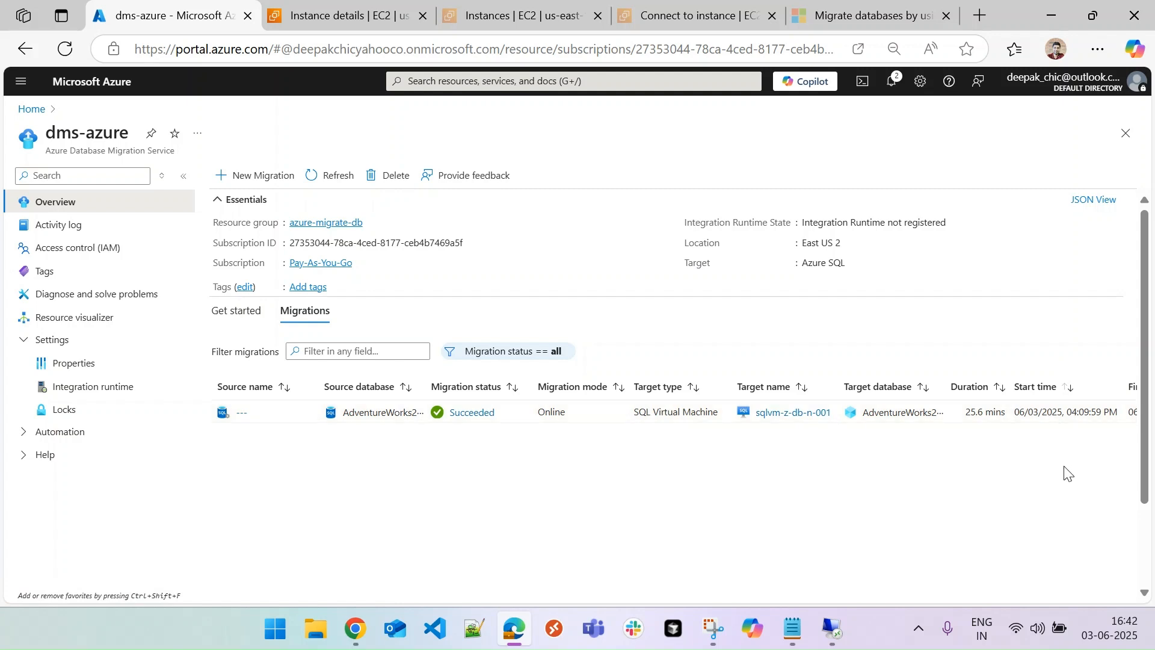
# Check the server's Databases folder in Management Studio on the remote session, then minimize it
pyautogui.moveTo(832, 628)
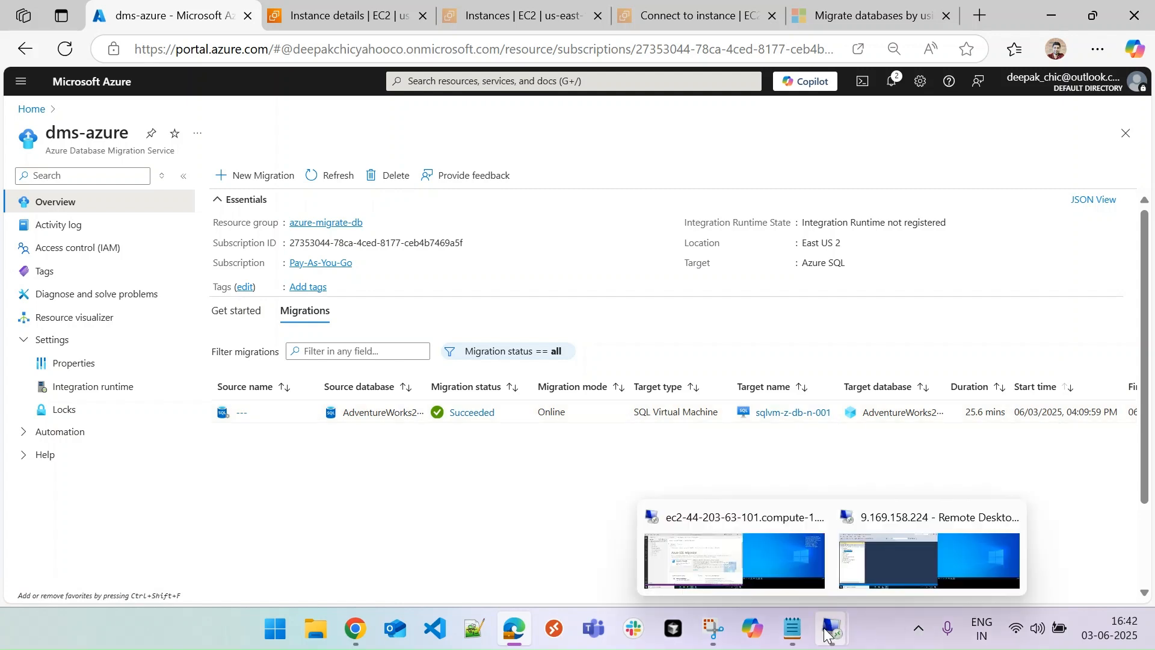
pyautogui.click(892, 543)
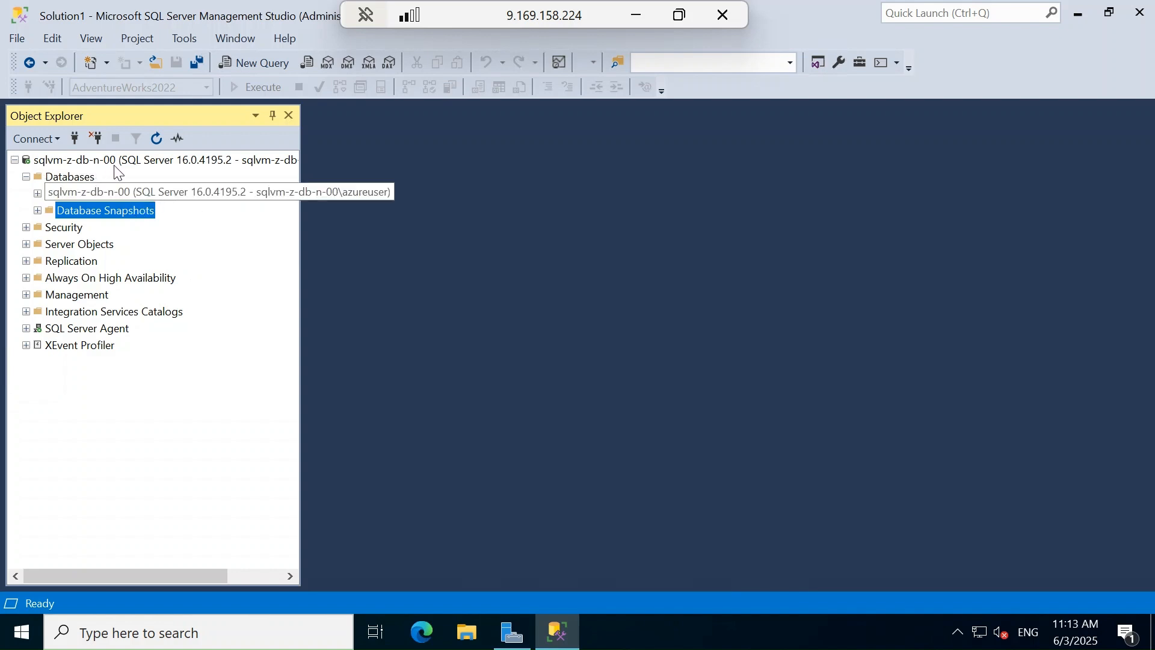
pyautogui.click(80, 180)
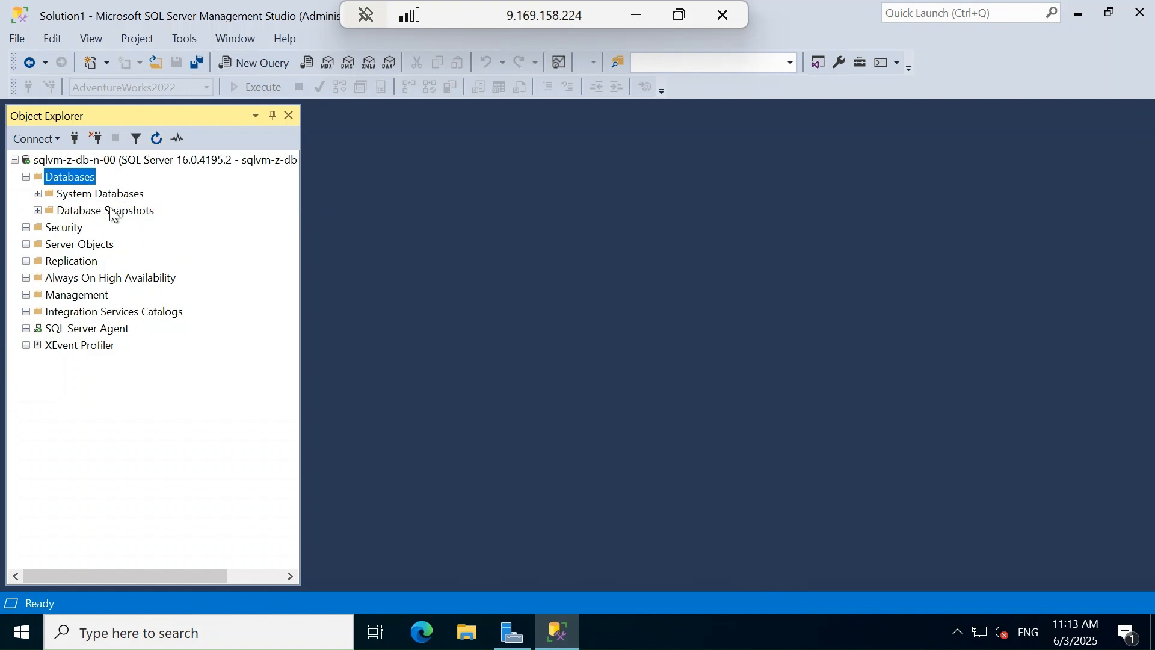
pyautogui.click(636, 17)
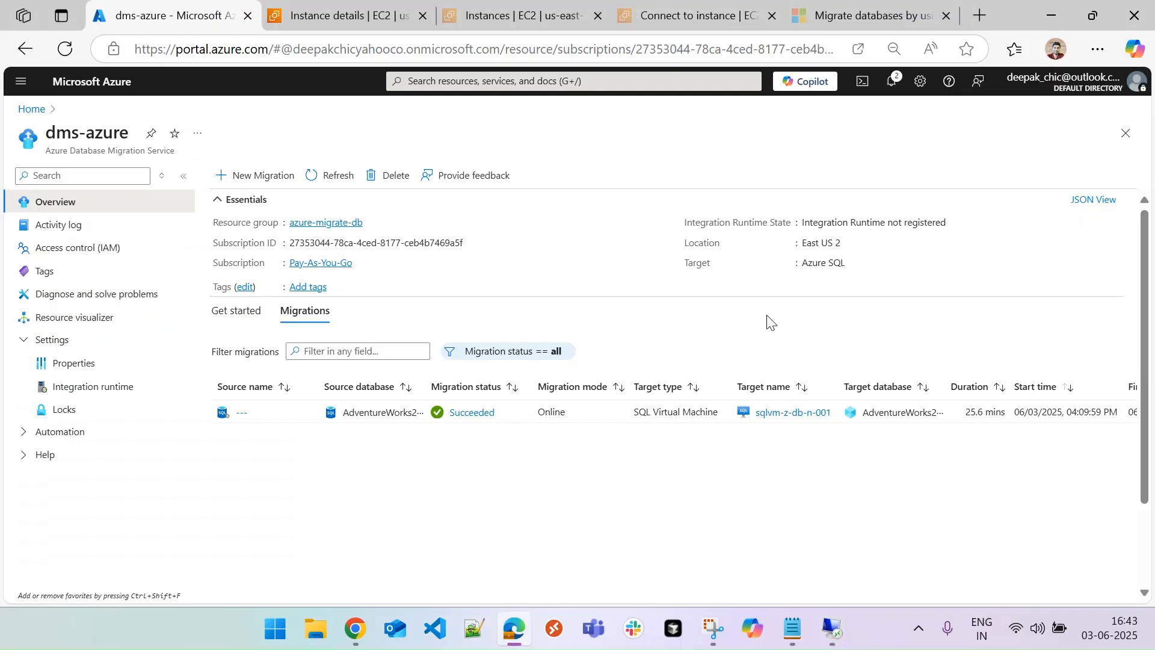
# Return to Azure Data Studio and review the dms-azure dashboard showing 1 completed migration
pyautogui.moveTo(833, 628)
pyautogui.click(780, 557)
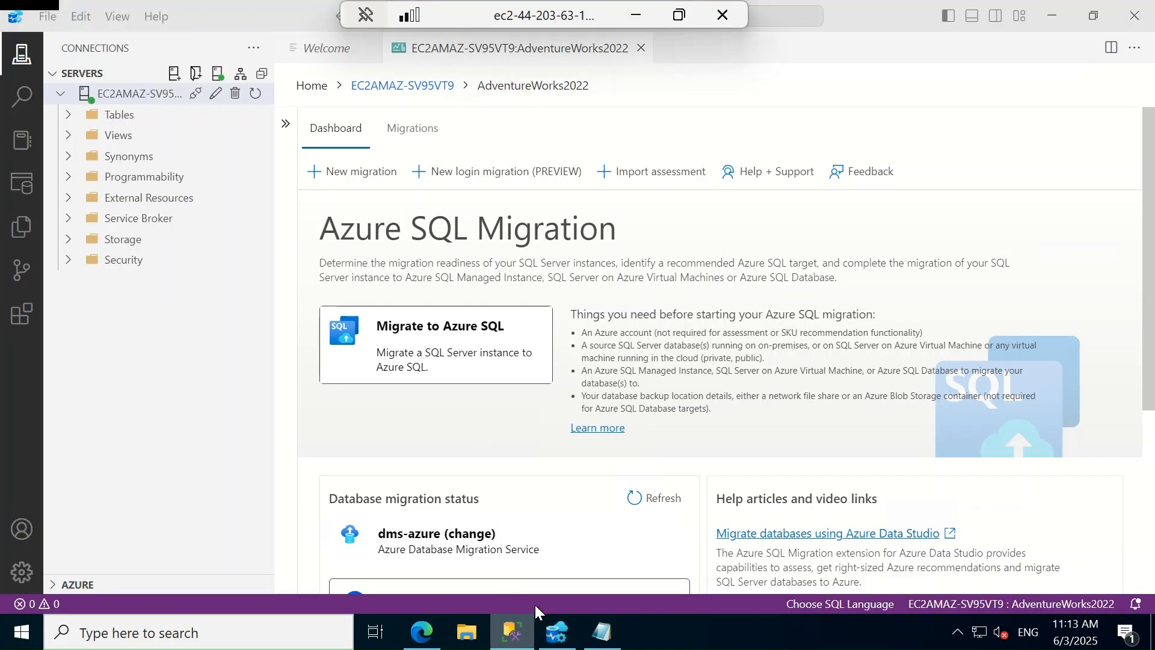
pyautogui.click(512, 632)
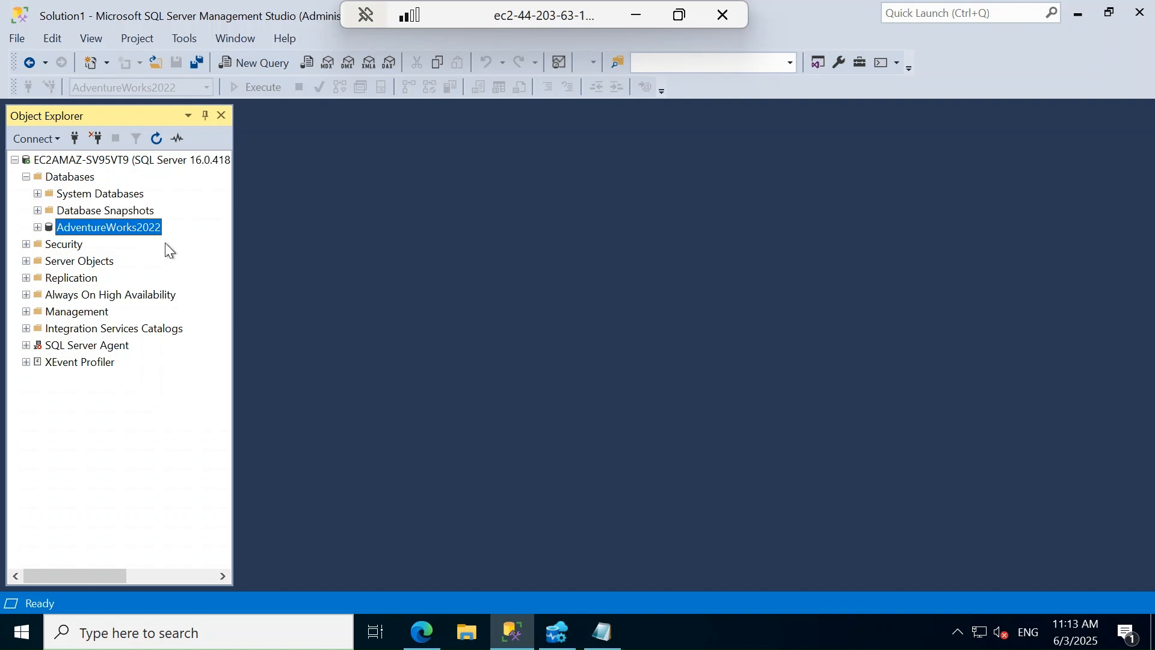
pyautogui.click(1079, 19)
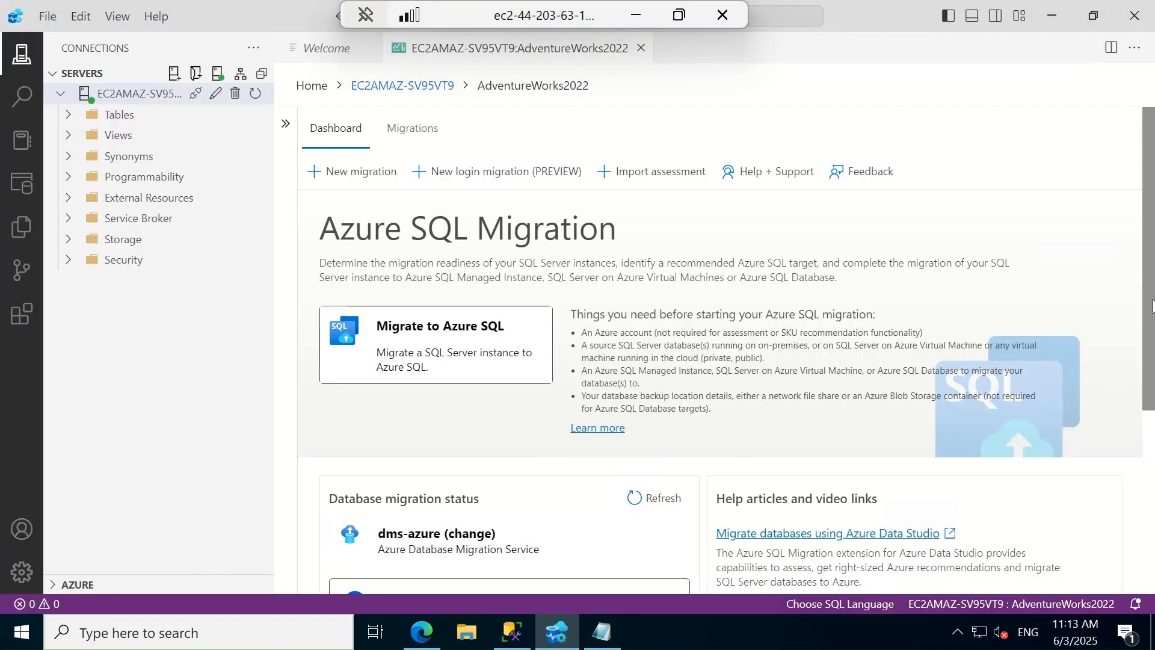
pyautogui.scroll(-5, 1082, 421)
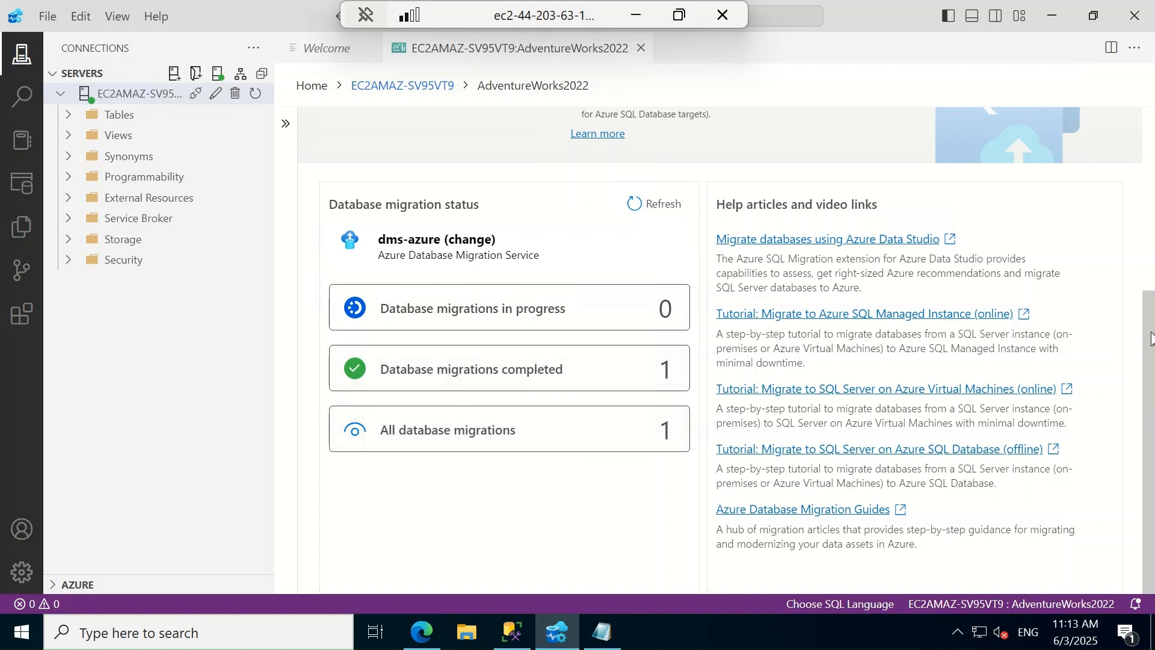
pyautogui.scroll(5, 352, 191)
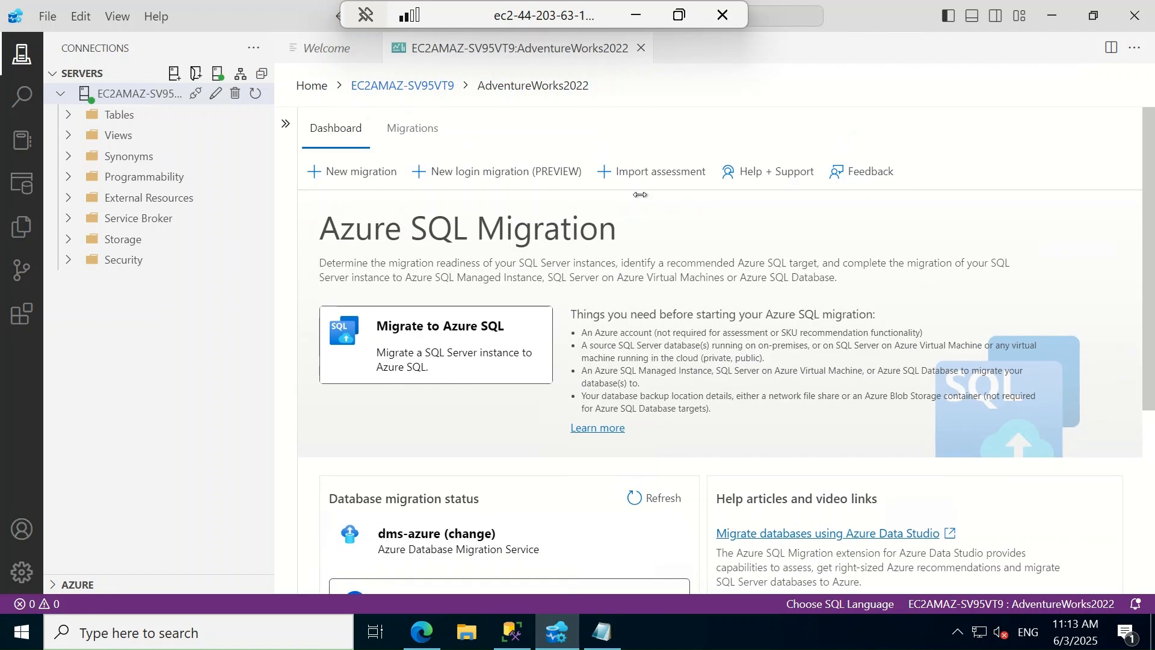
# Start a new migration with an AWS Virtual Machine source in East US 2 and assess AdventureWorks2022
pyautogui.click(361, 176)
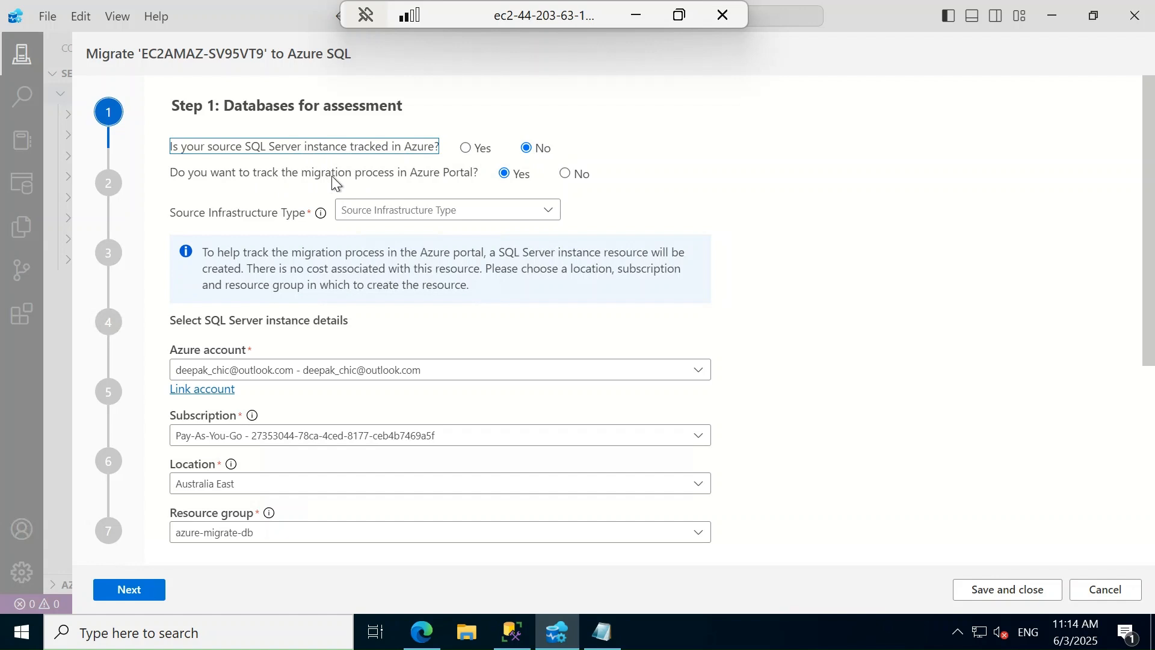
pyautogui.click(553, 210)
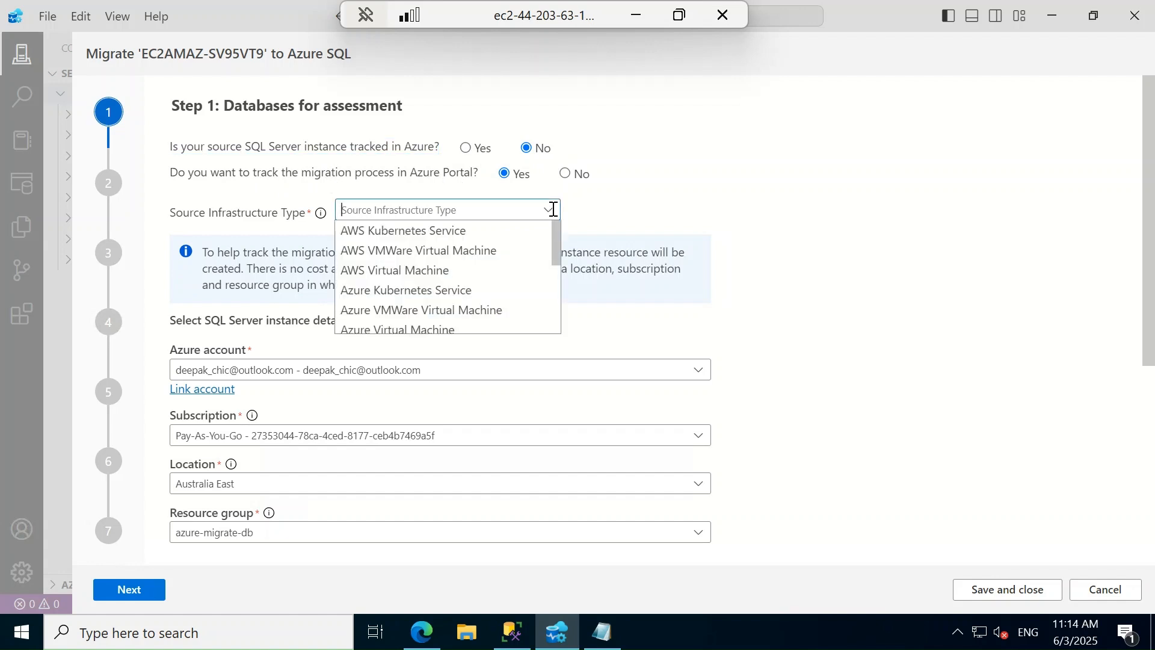
pyautogui.click(416, 271)
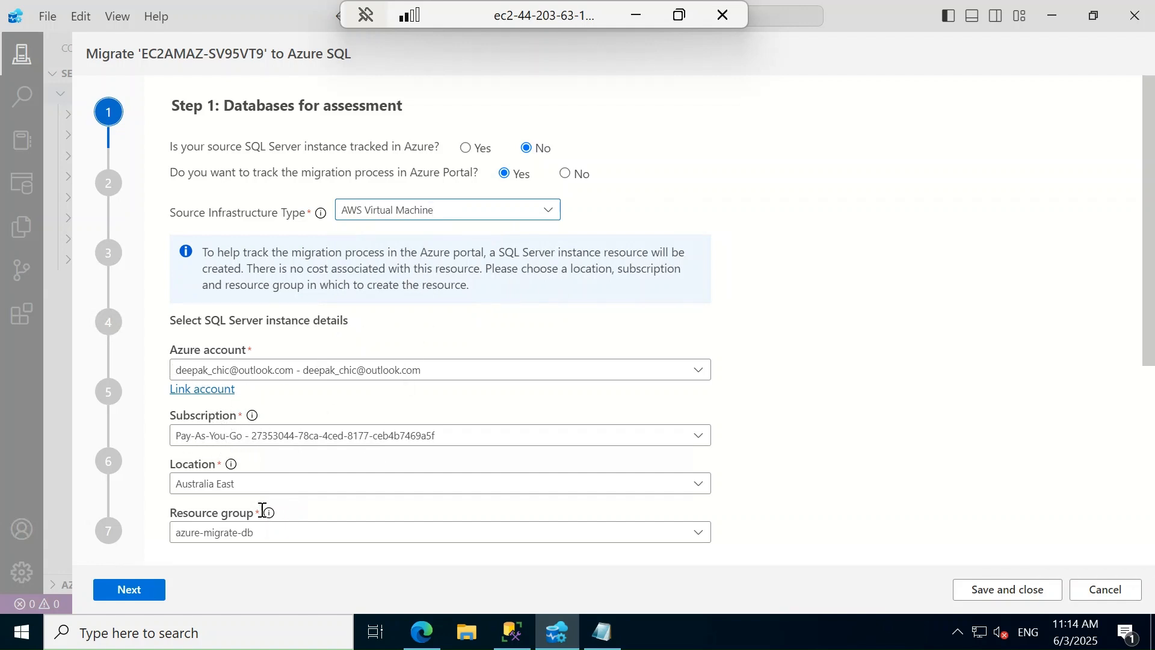
pyautogui.click(264, 485)
pyautogui.hotkey('ctrl', 'a')
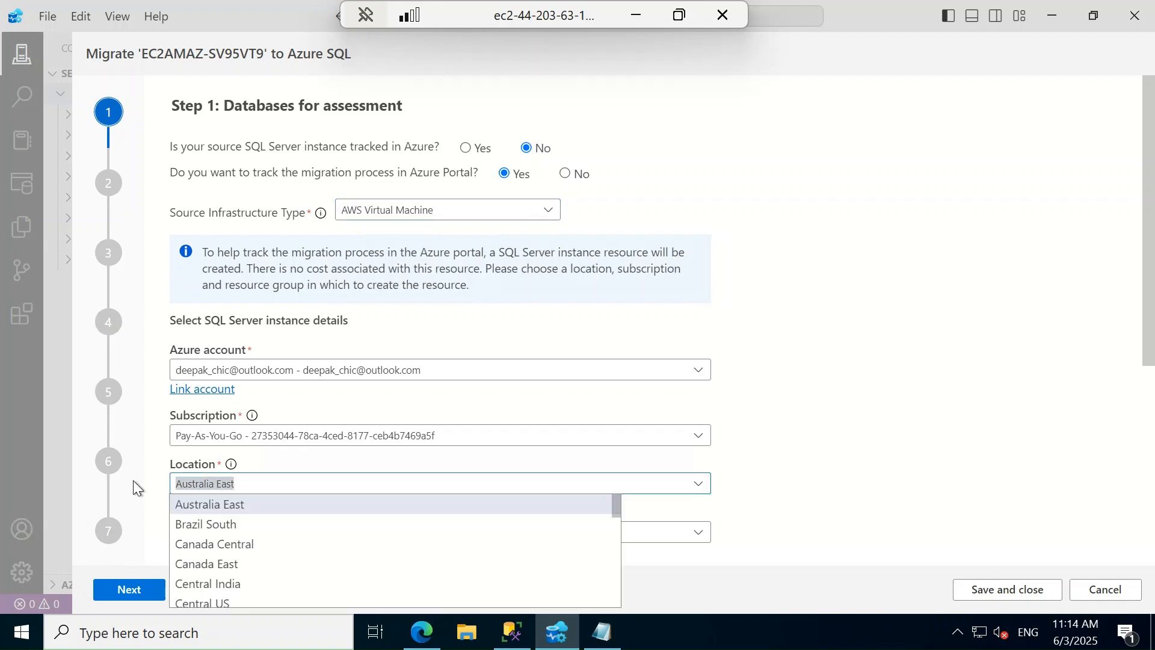
pyautogui.write('east')
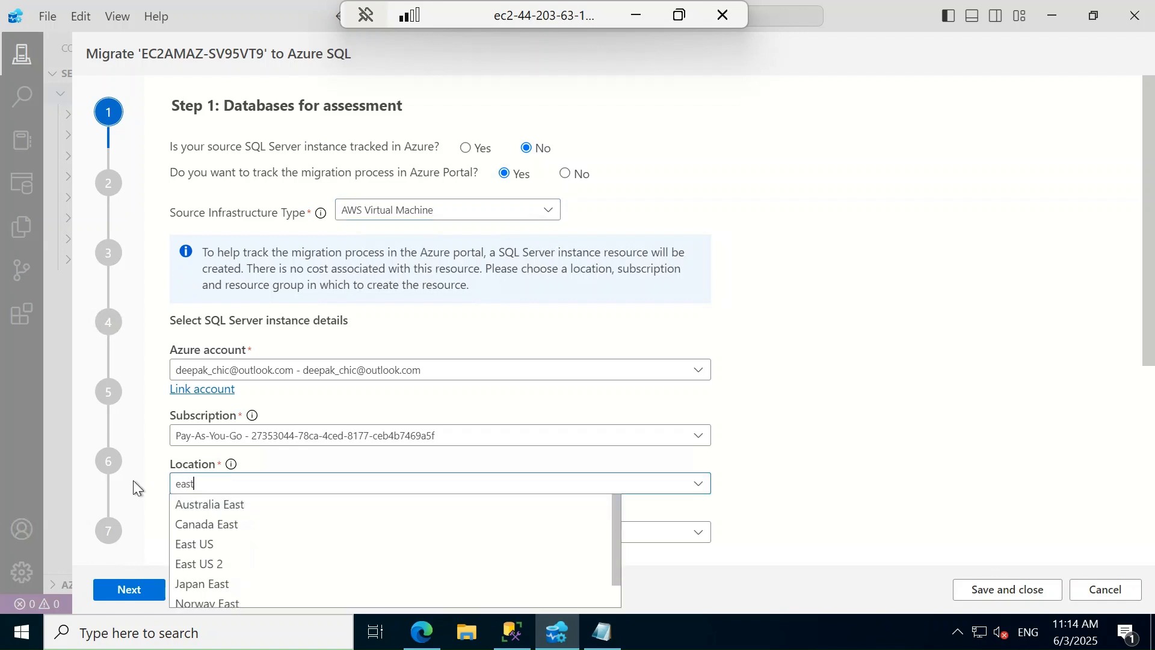
pyautogui.click(215, 566)
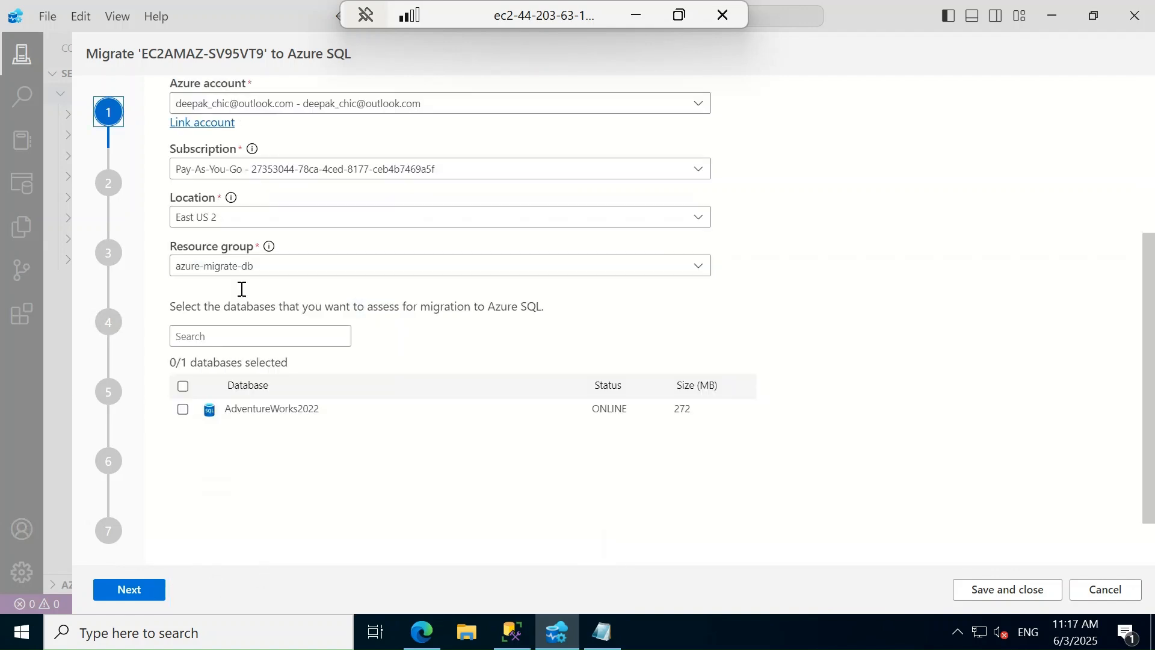
pyautogui.click(183, 386)
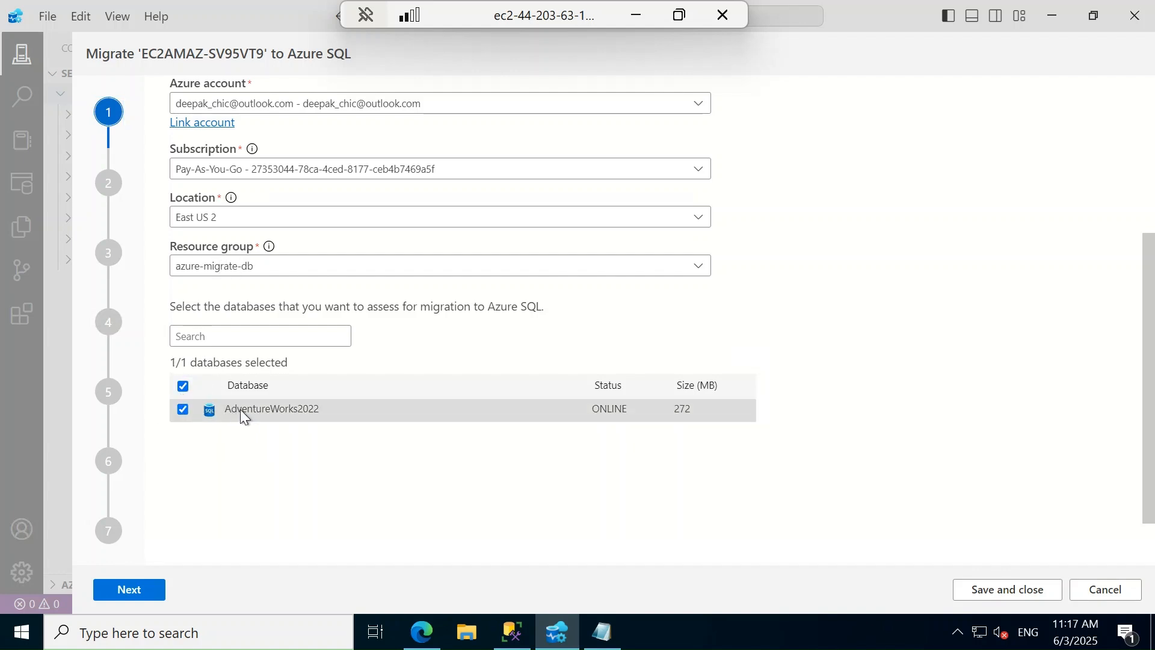
pyautogui.click(131, 590)
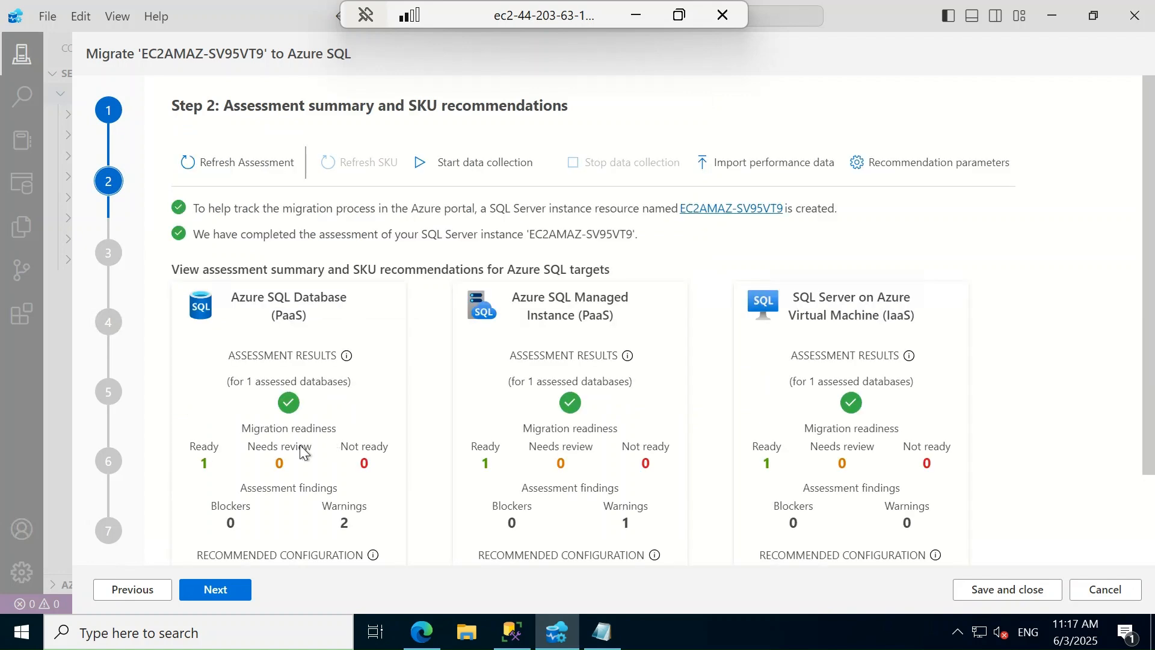
# Choose SQL Server on Azure Virtual Machine as the target, reaching target server sqlvm-z-db-n-001
pyautogui.click(212, 591)
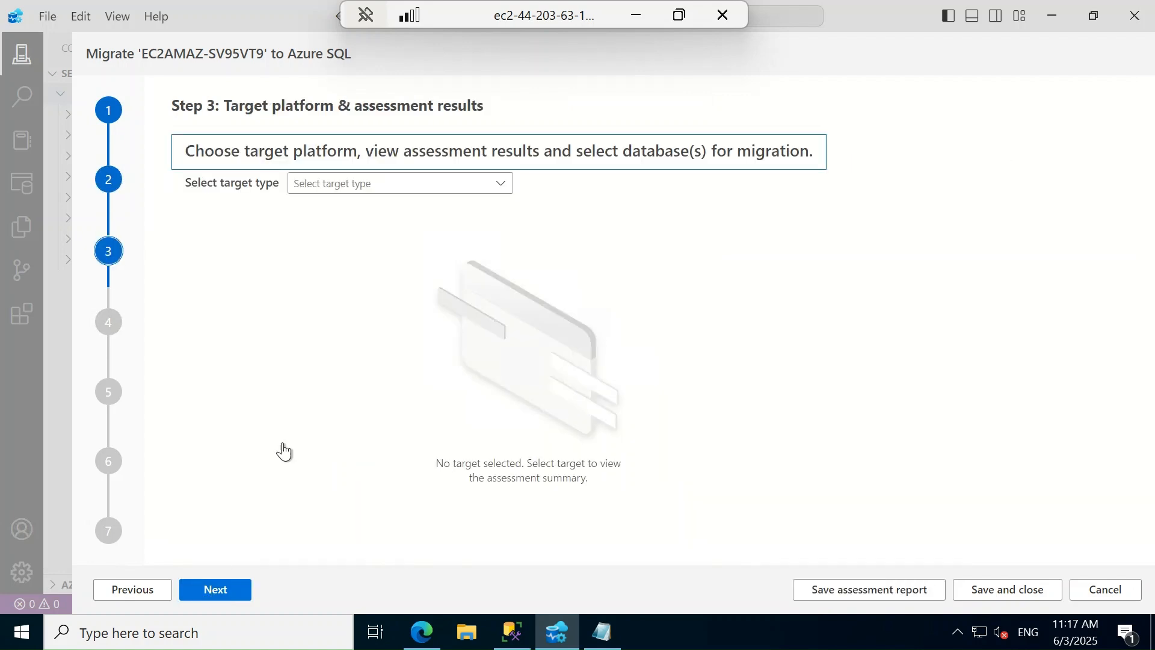
pyautogui.click(503, 182)
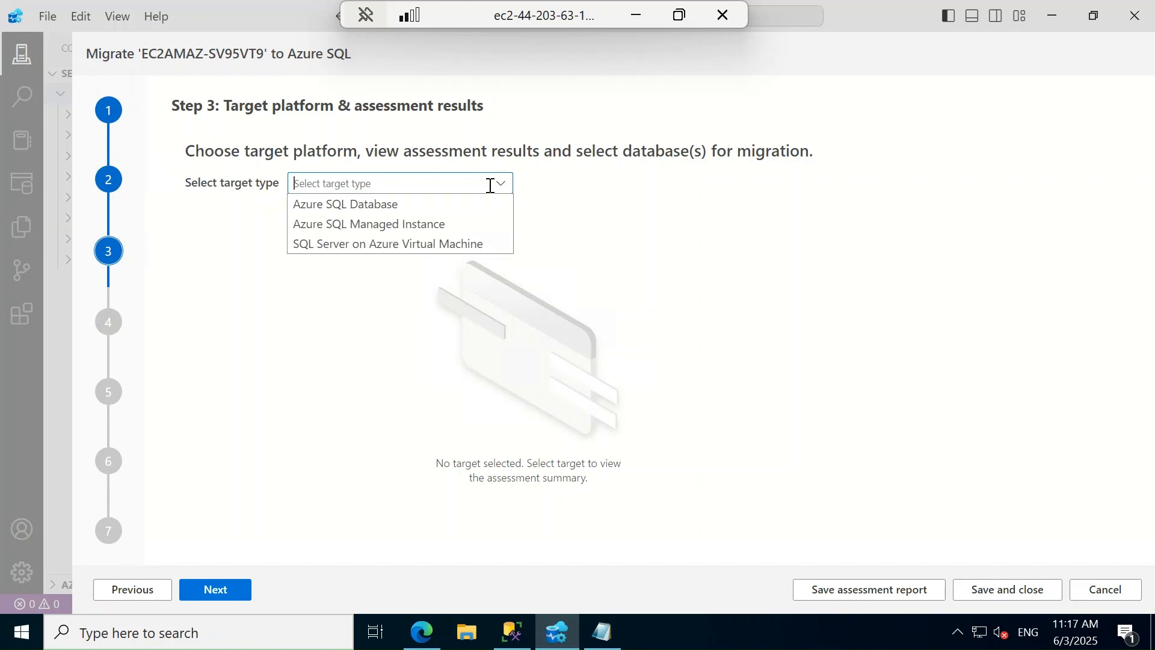
pyautogui.click(402, 244)
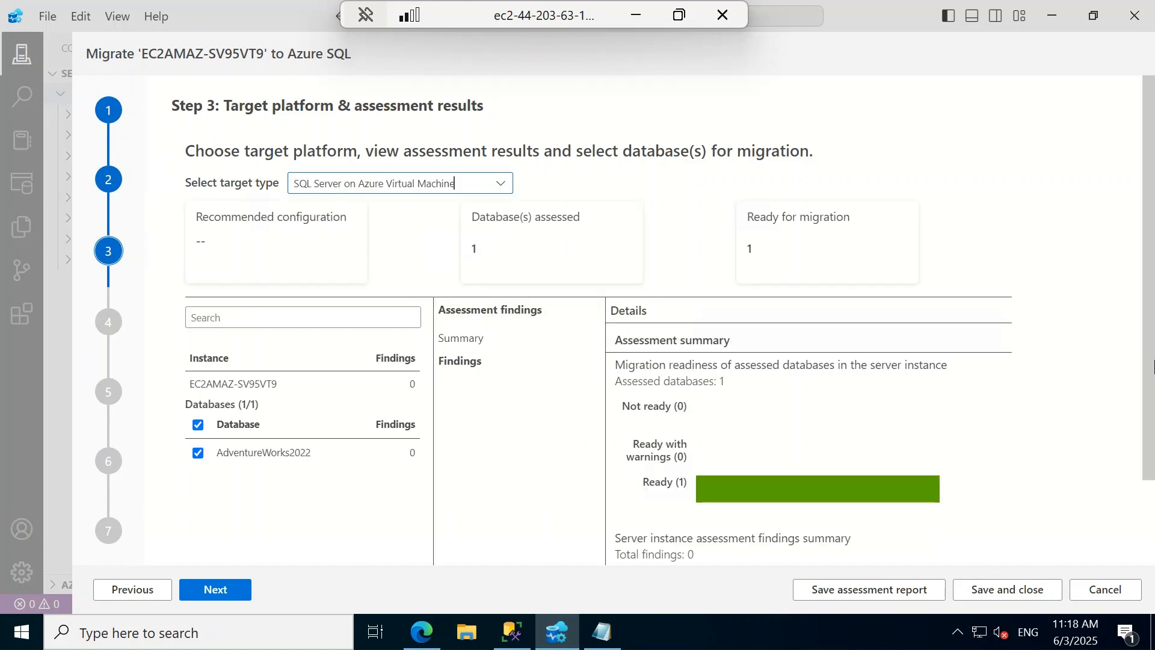
pyautogui.scroll(-2, 1149, 370)
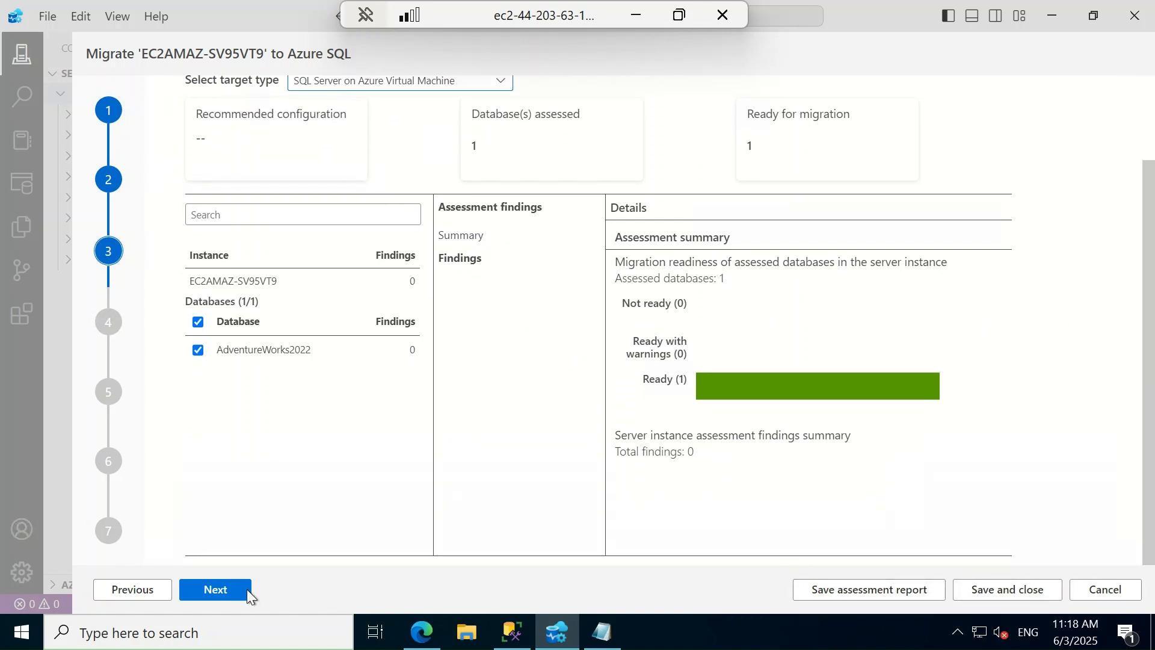
pyautogui.click(226, 593)
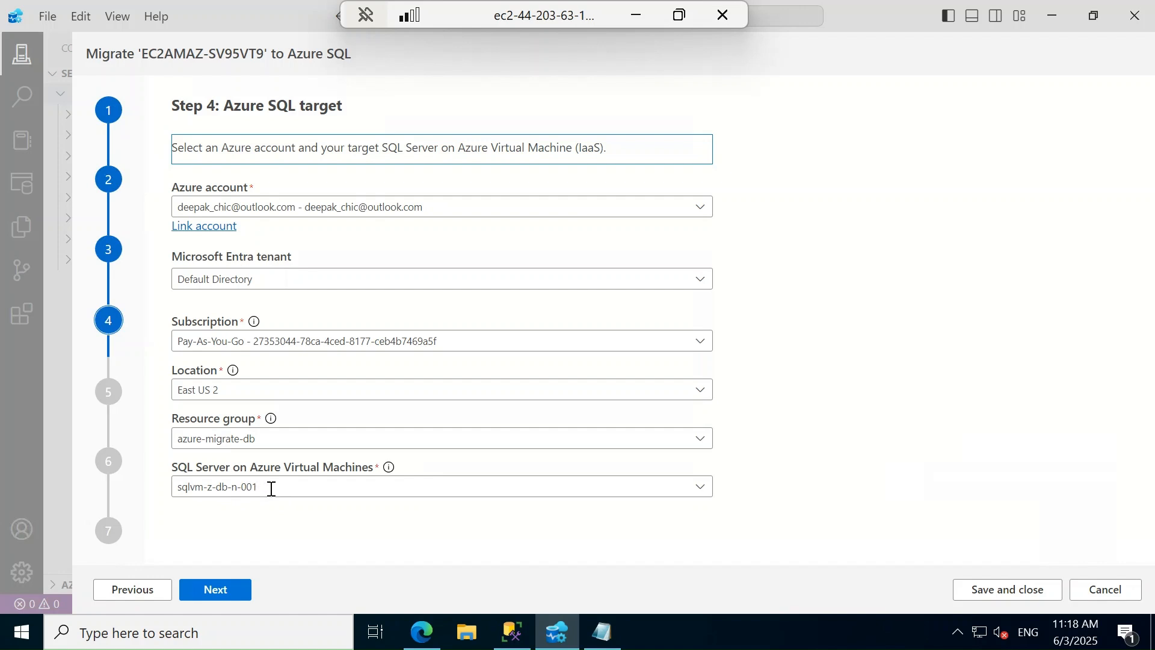
# Use offline migration with backups on a network share and review dms-azure's connection status
pyautogui.click(222, 590)
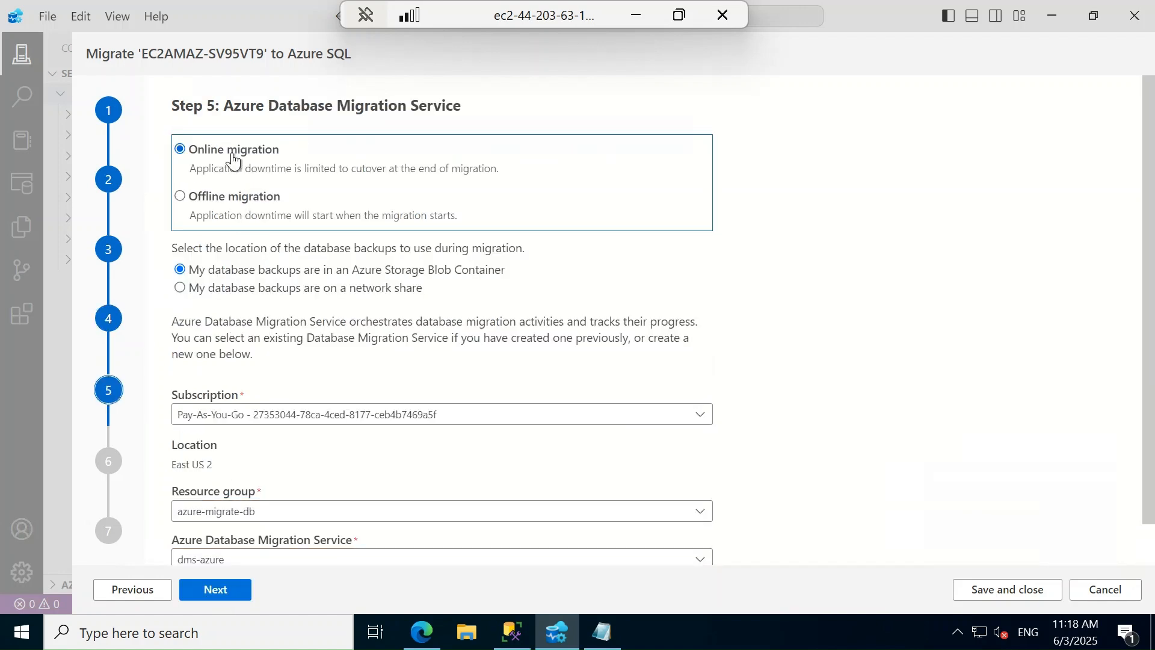
pyautogui.click(180, 197)
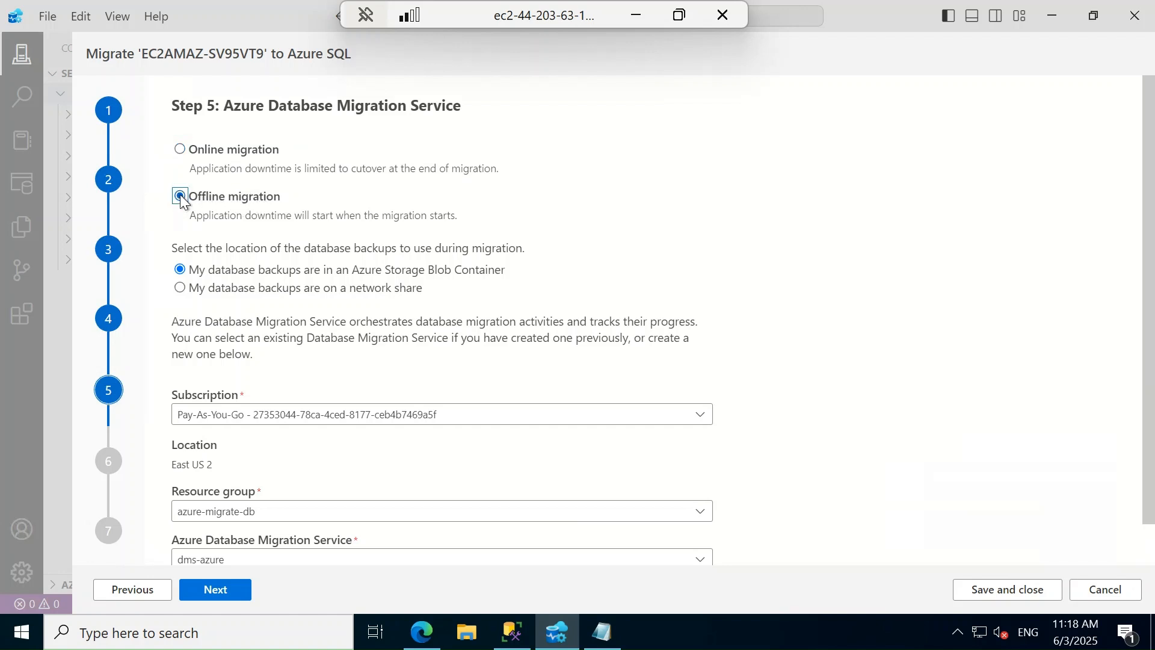
pyautogui.click(179, 288)
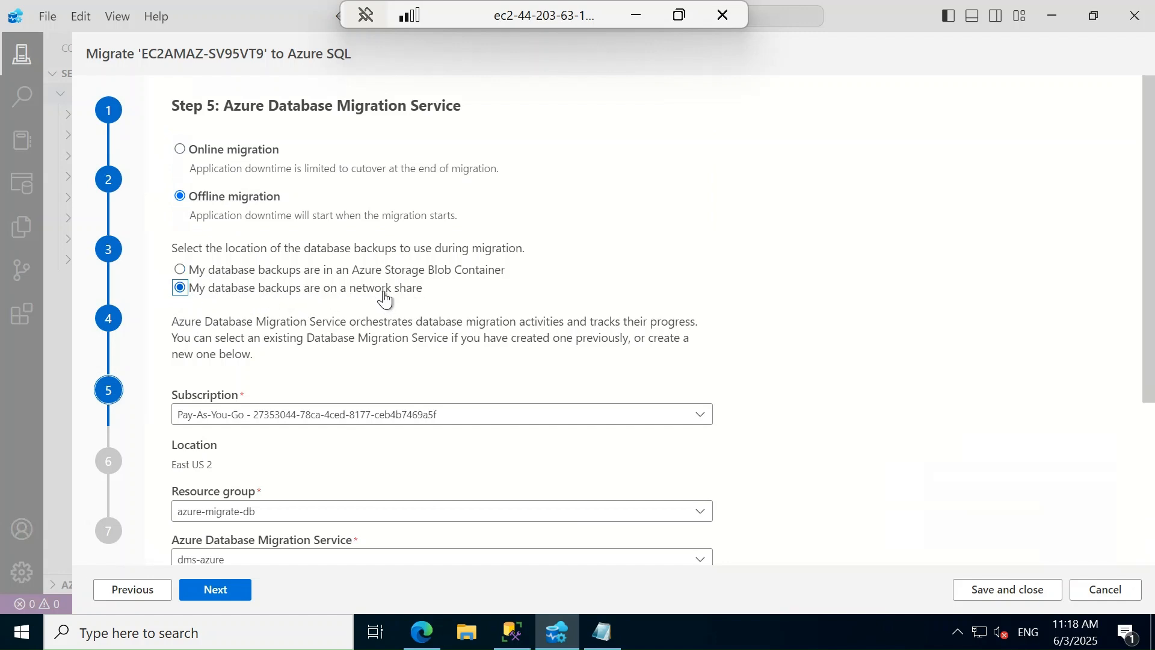
pyautogui.click(321, 288)
pyautogui.click(355, 291)
pyautogui.scroll(-4, 1147, 240)
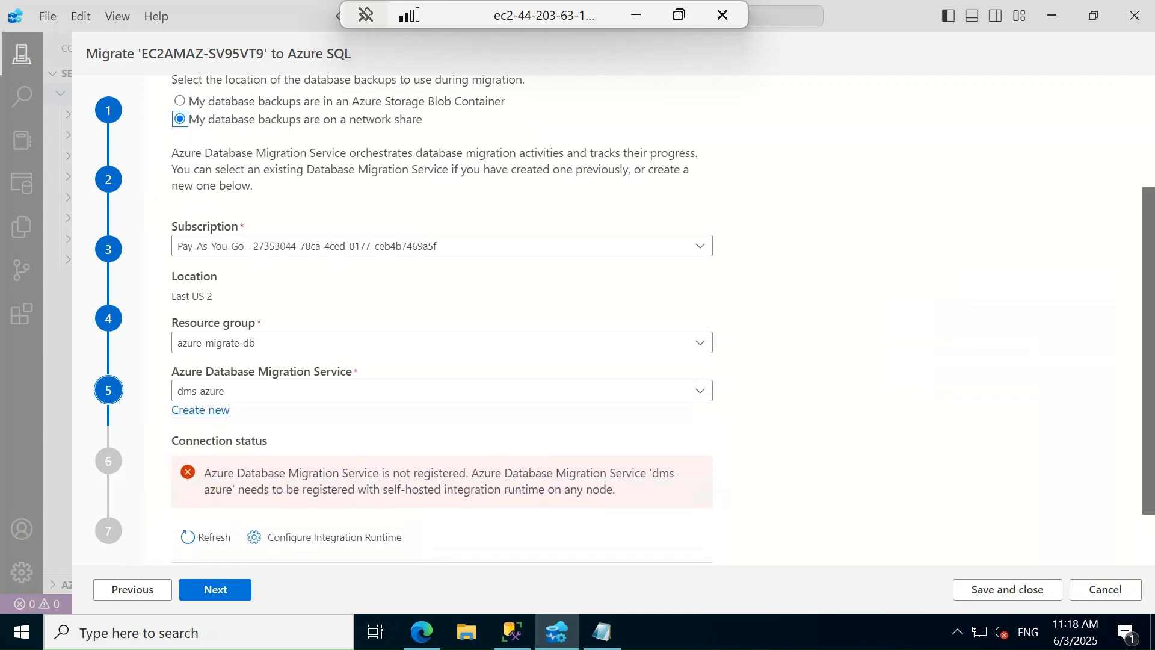
pyautogui.moveTo(1147, 398); pyautogui.dragTo(1148, 405)
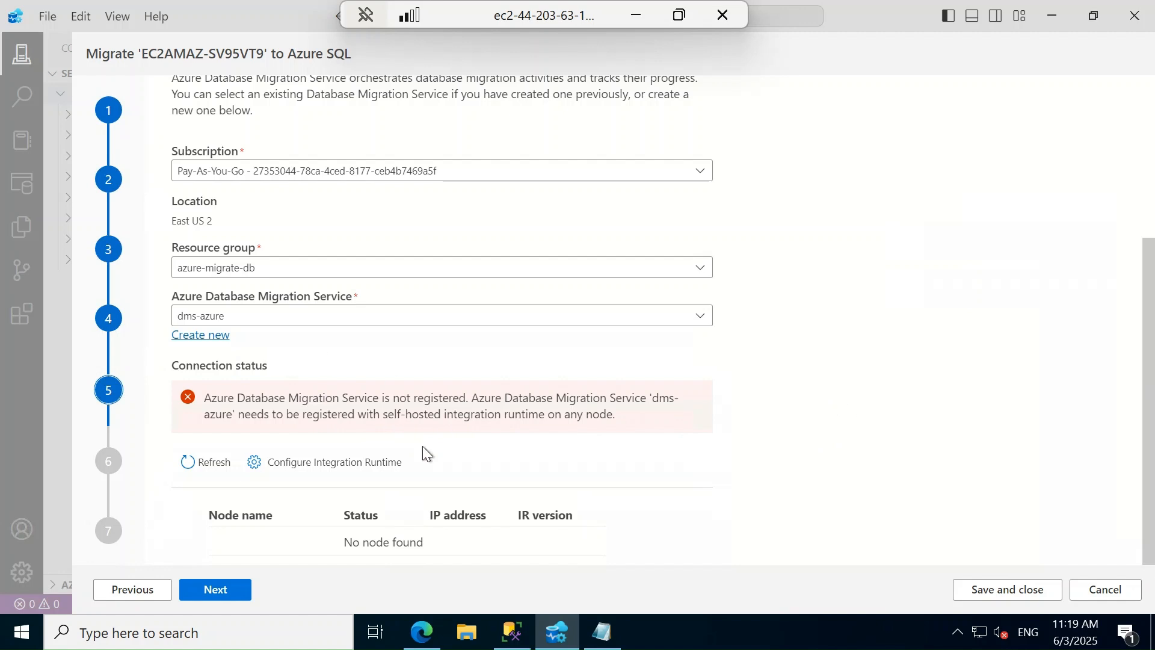
# Review the dms-azure Configure Integration Runtime panel, then close it
pyautogui.click(313, 463)
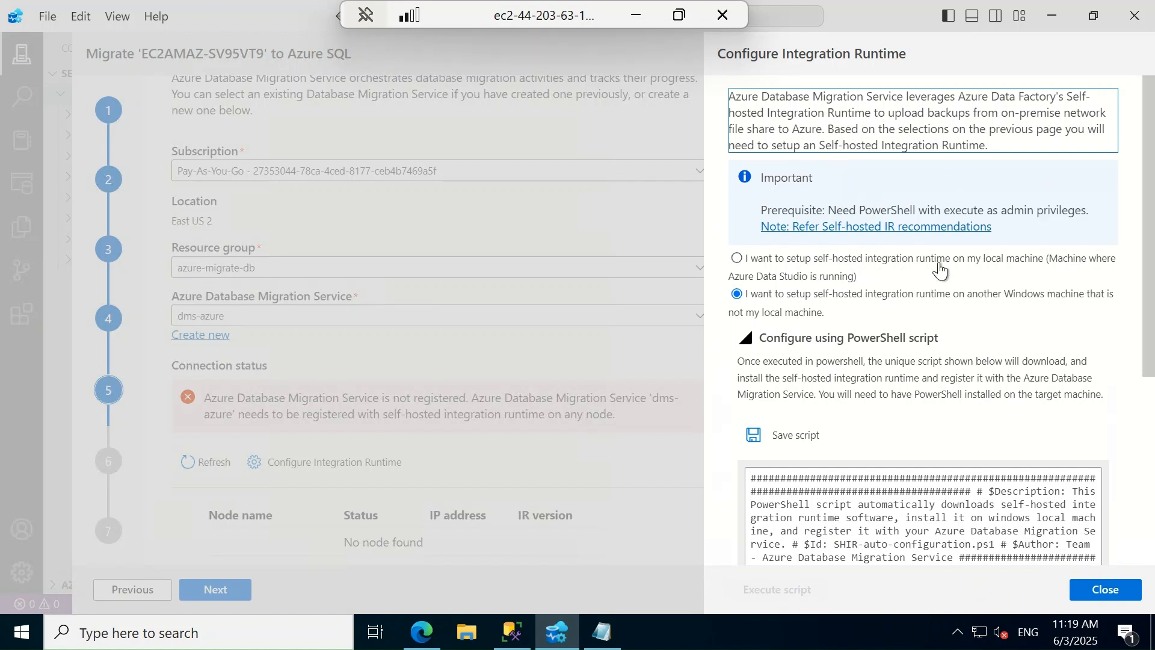
pyautogui.click(792, 265)
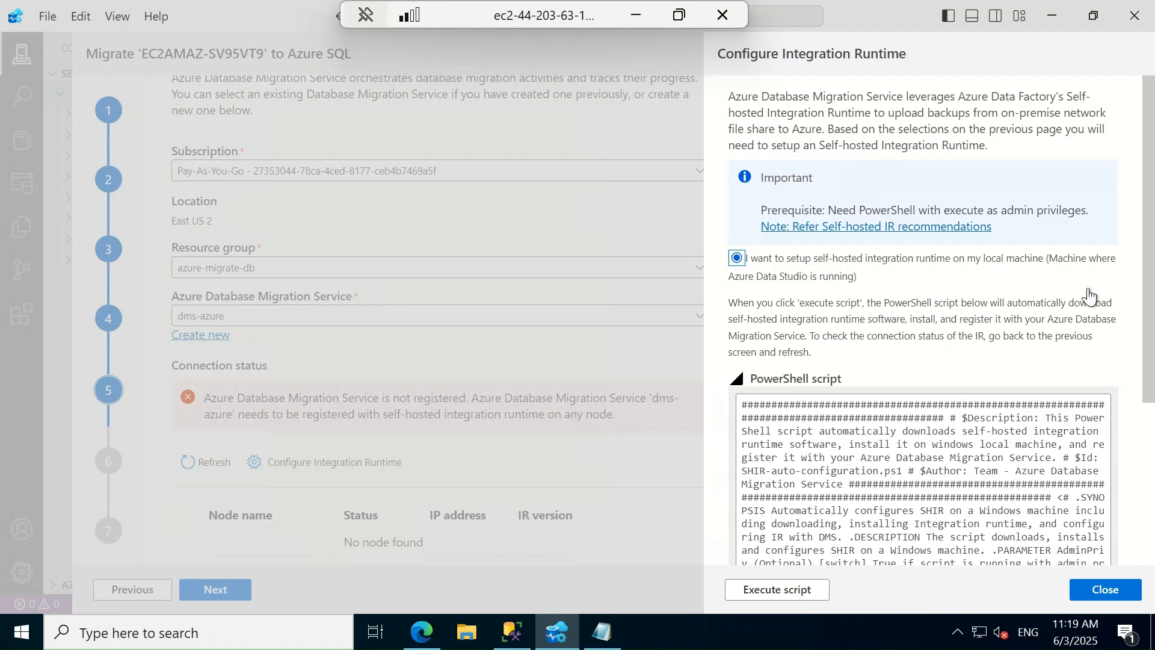
pyautogui.scroll(-2, 1145, 283)
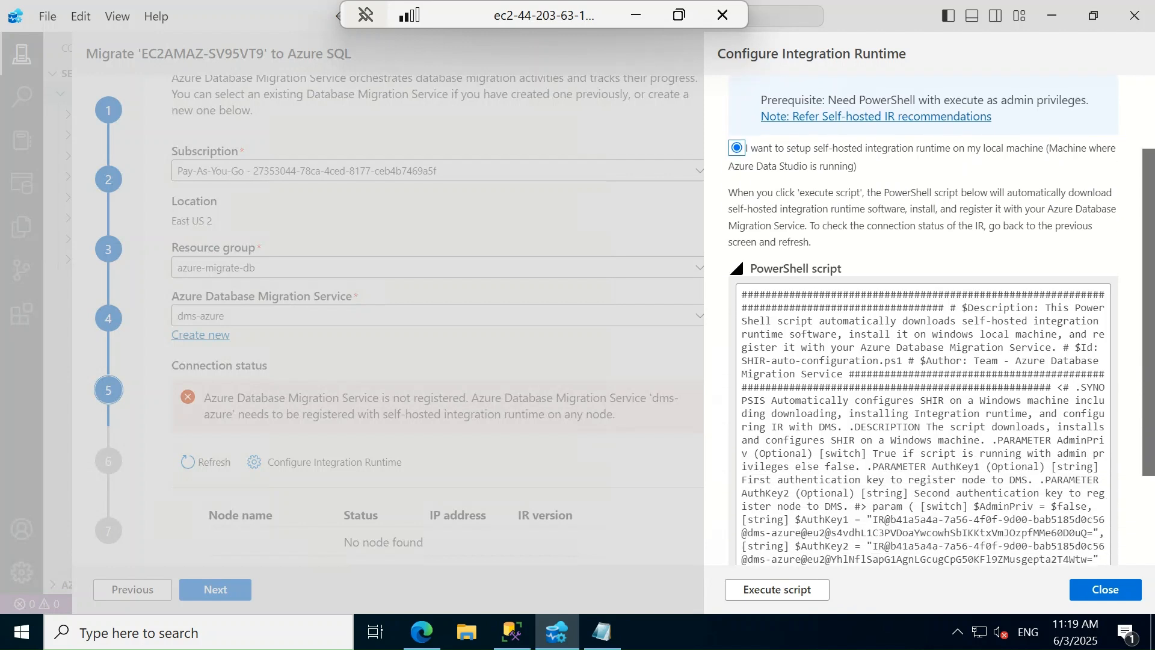
pyautogui.scroll(-2, 923, 319)
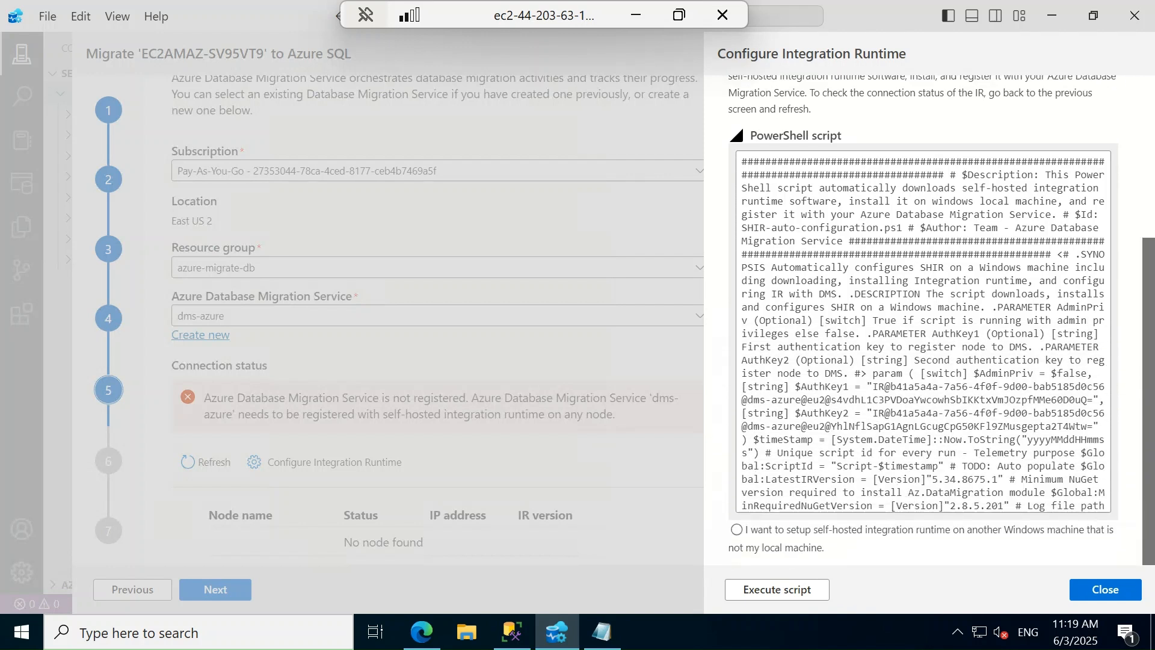
pyautogui.scroll(3, 923, 318)
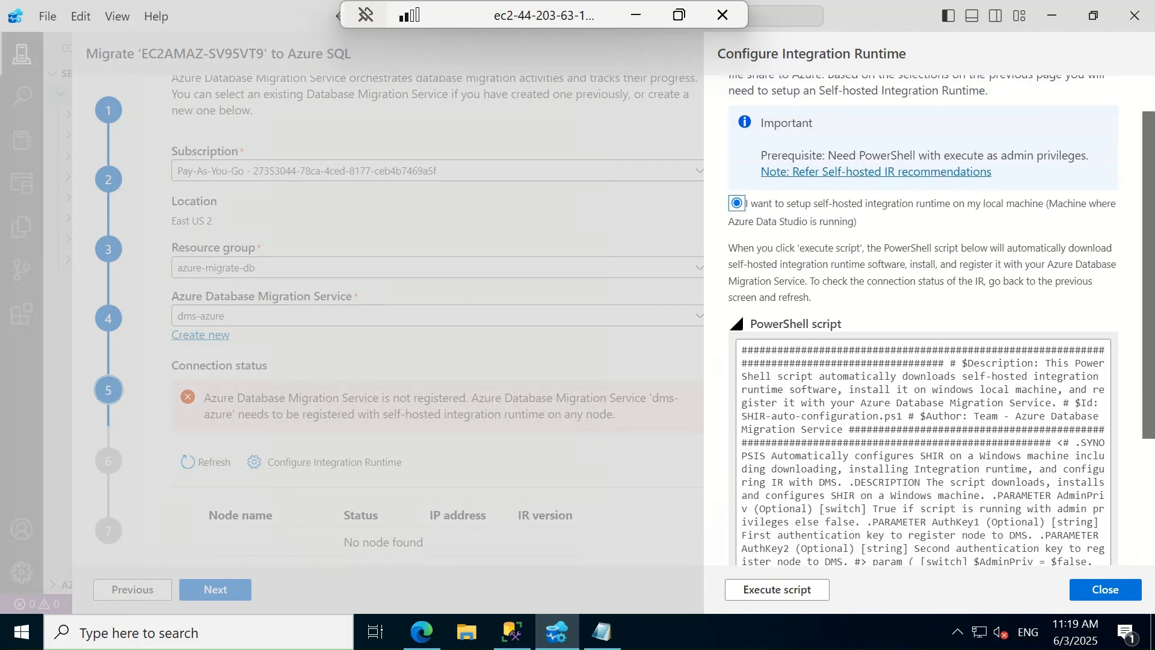
pyautogui.scroll(1, 923, 319)
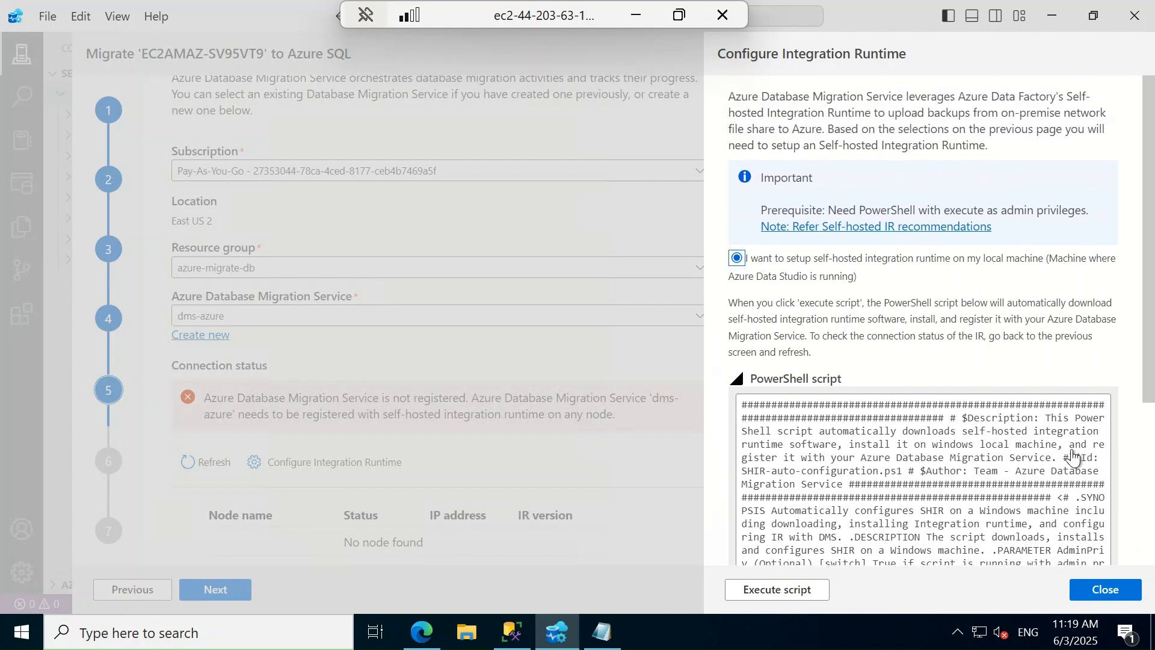
pyautogui.click(1100, 596)
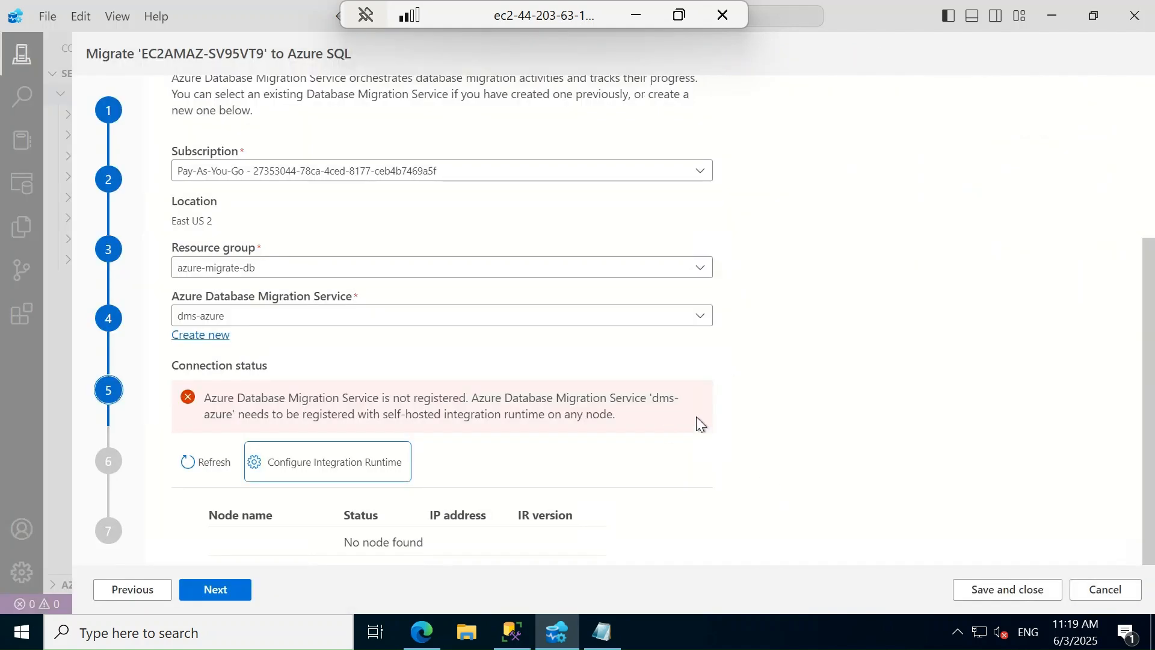
# Show dms-azure's integration runtime authentication keys in the Azure portal and open the runtime download page
pyautogui.hotkey('alt', 'Tab')
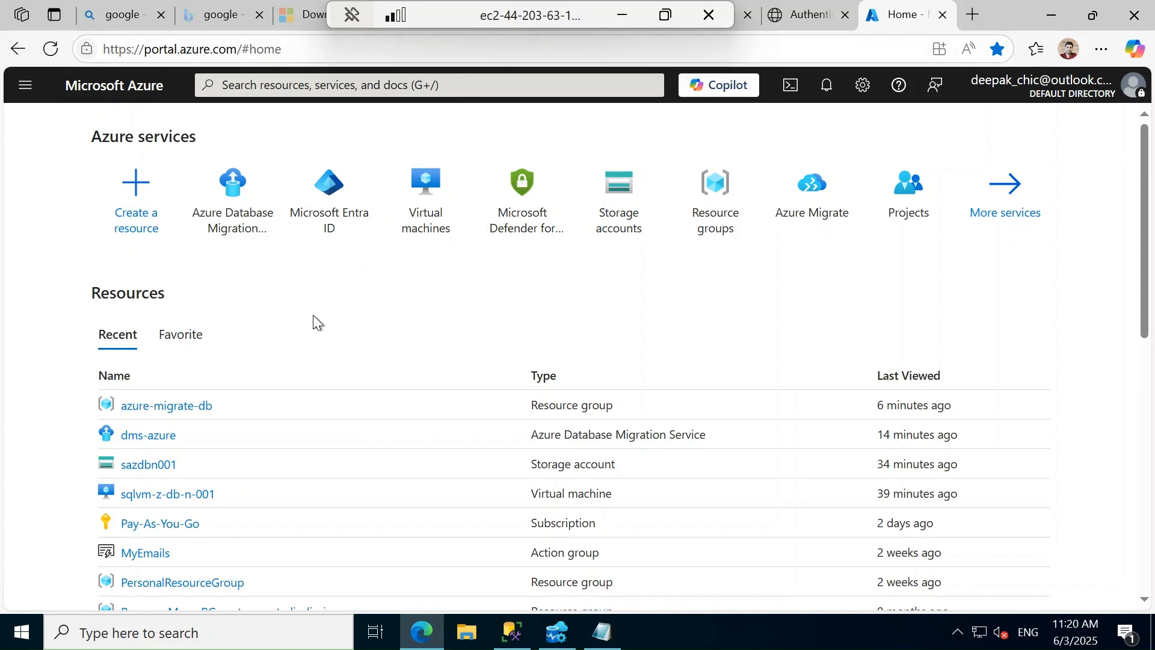
pyautogui.click(144, 435)
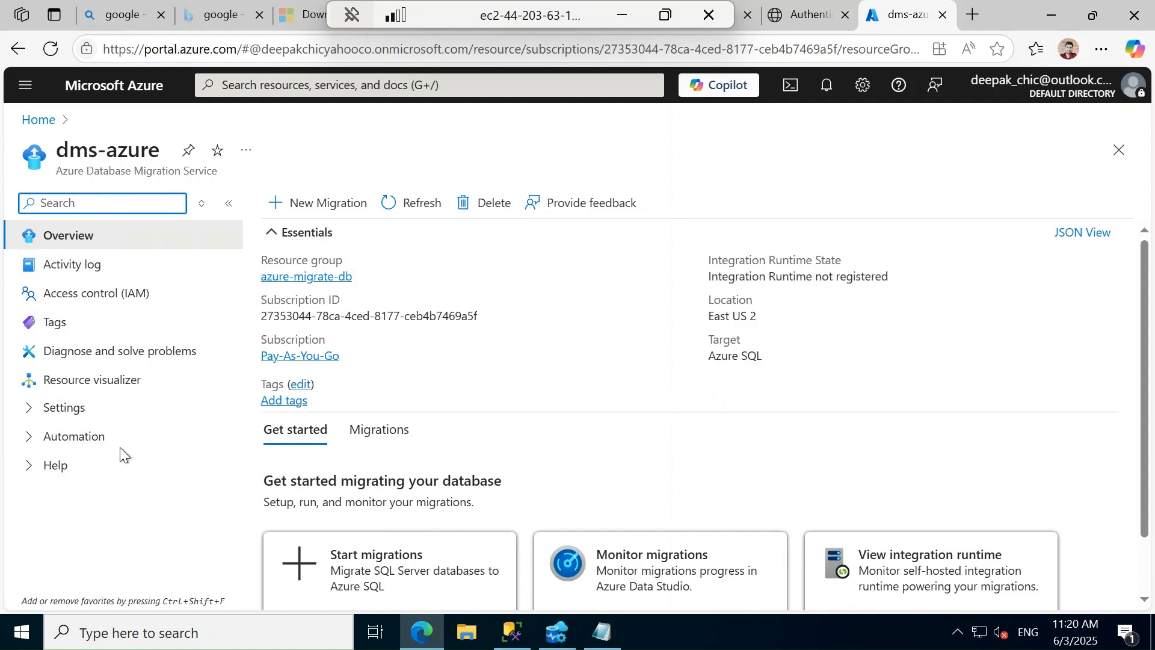
pyautogui.click(31, 407)
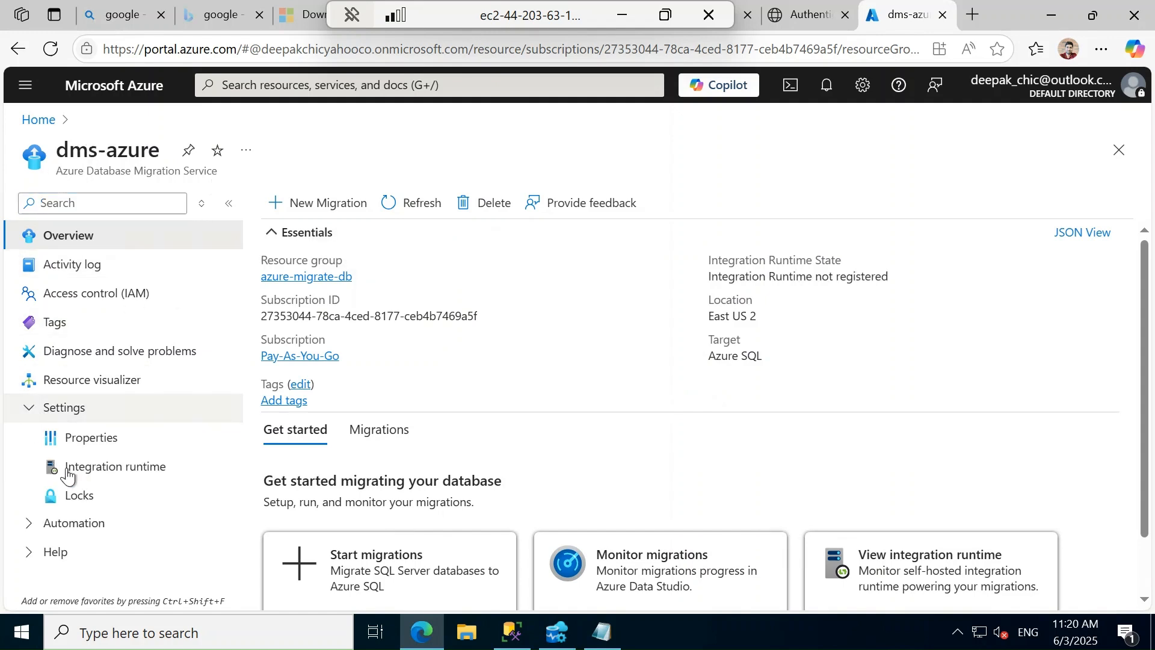
pyautogui.click(110, 473)
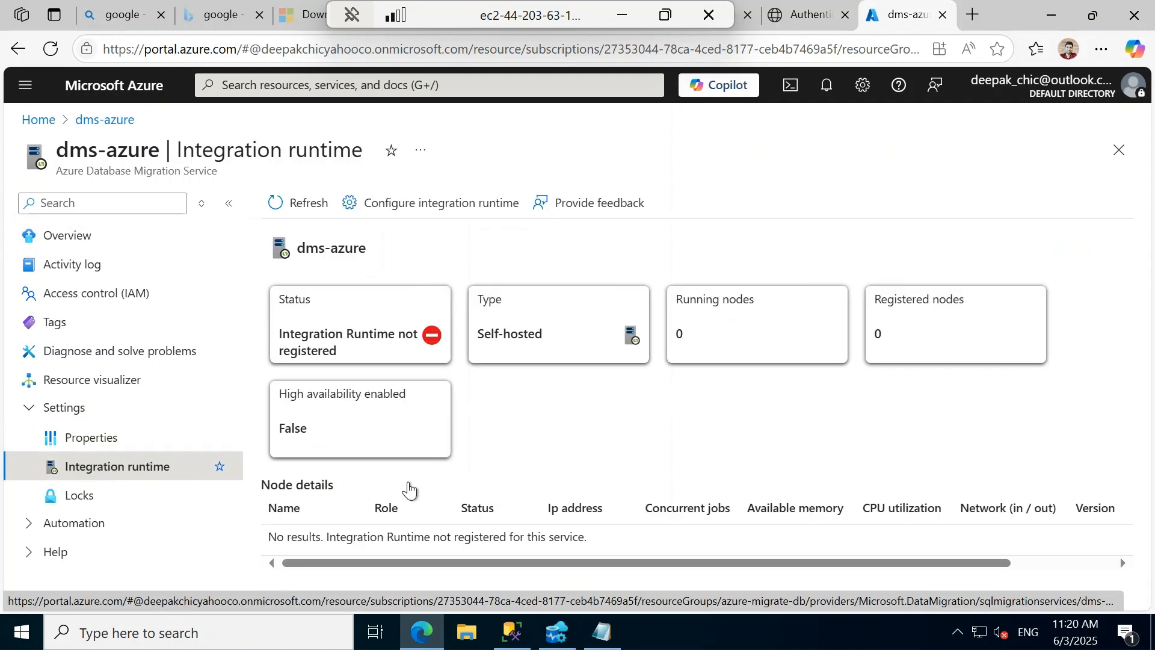
pyautogui.click(428, 205)
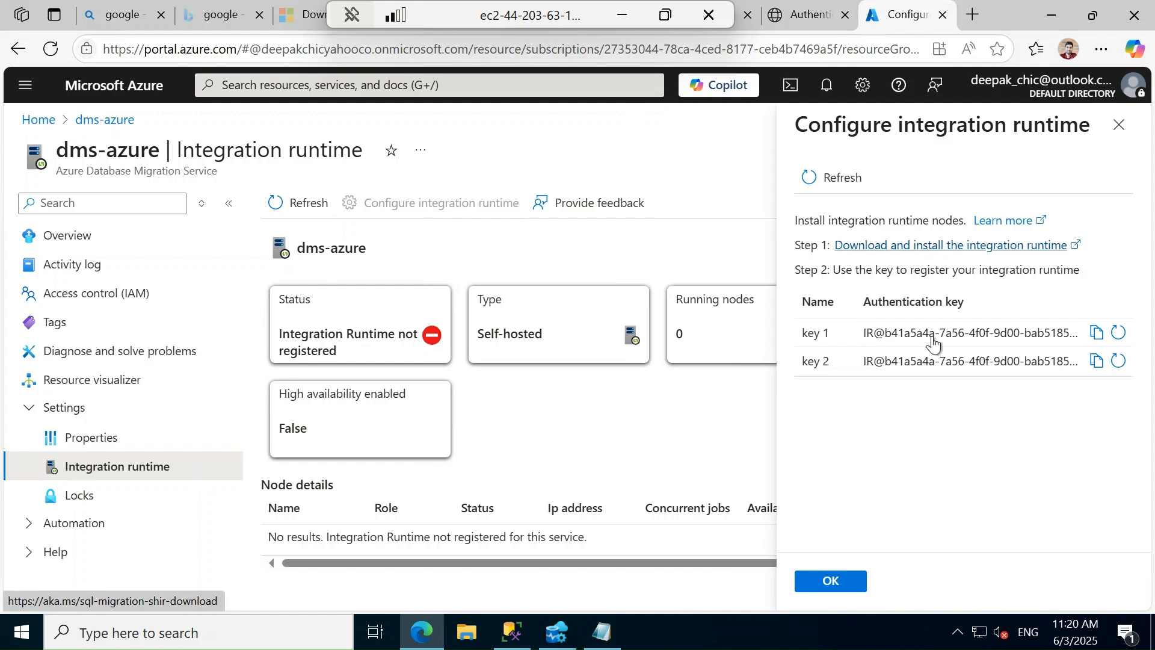
pyautogui.click(936, 251)
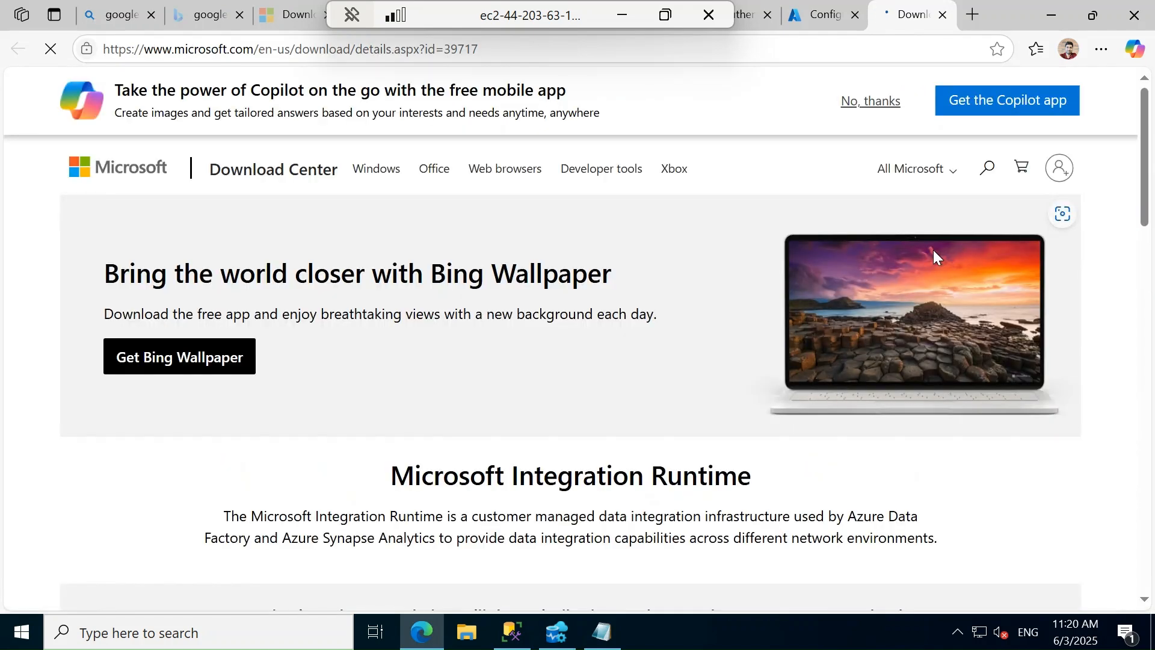
# Download IntegrationRuntime_5.50.9181.2.msi and launch it from the Downloads folder
pyautogui.scroll(-4, 876, 485)
pyautogui.click(778, 416)
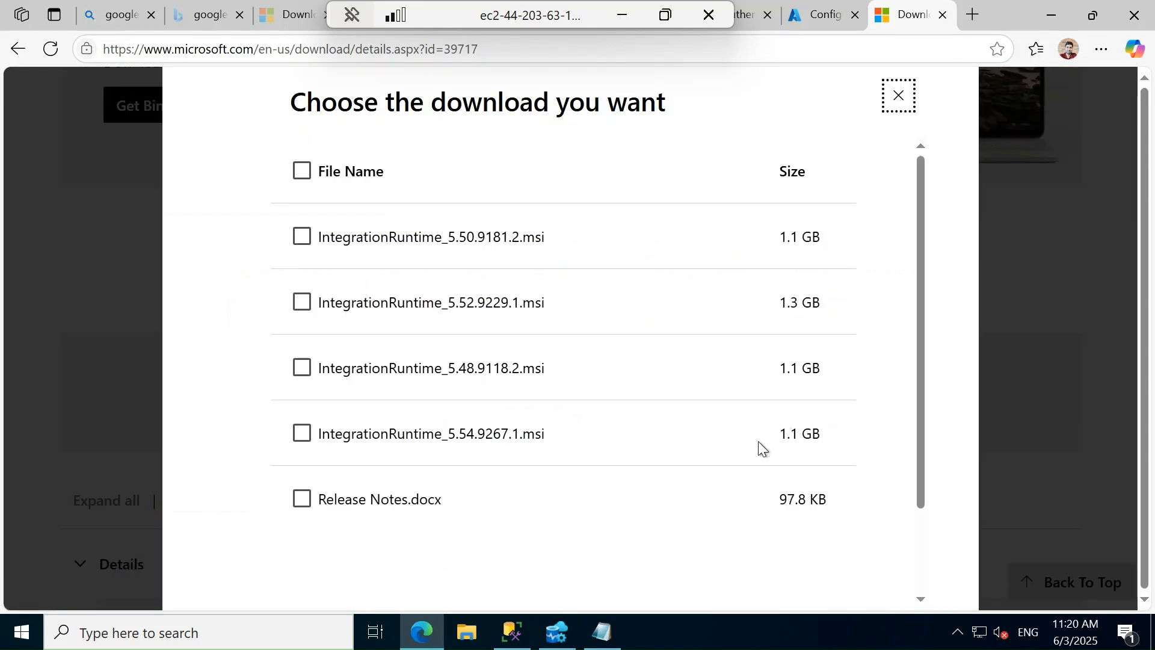
pyautogui.click(302, 238)
pyautogui.scroll(-2, 813, 579)
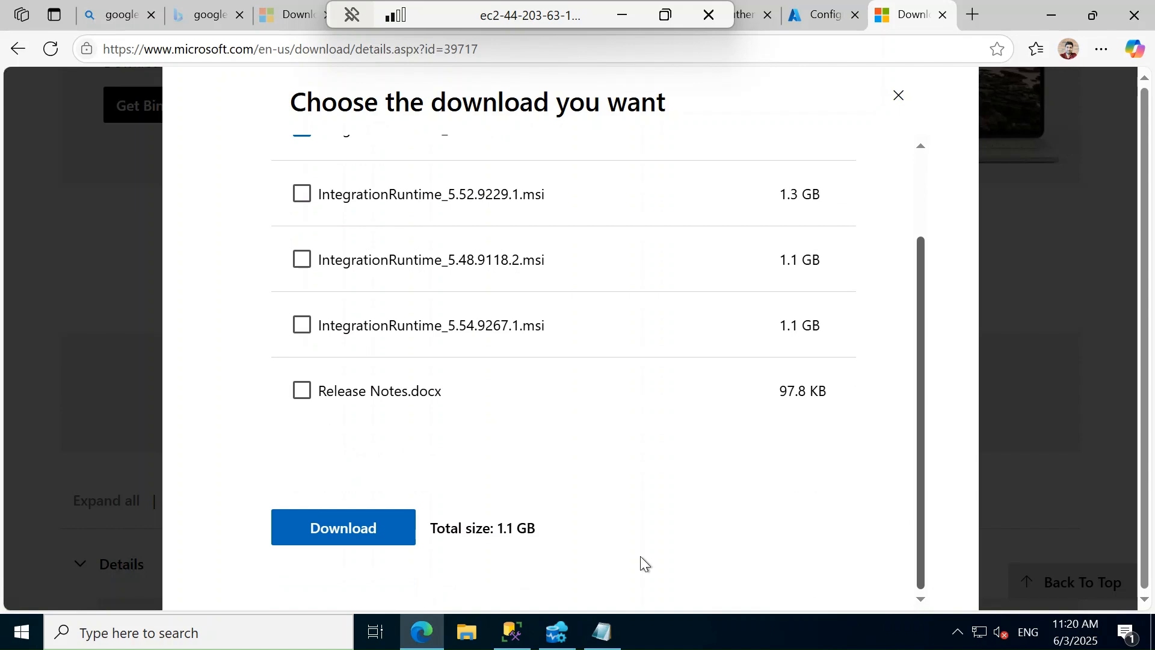
pyautogui.click(369, 531)
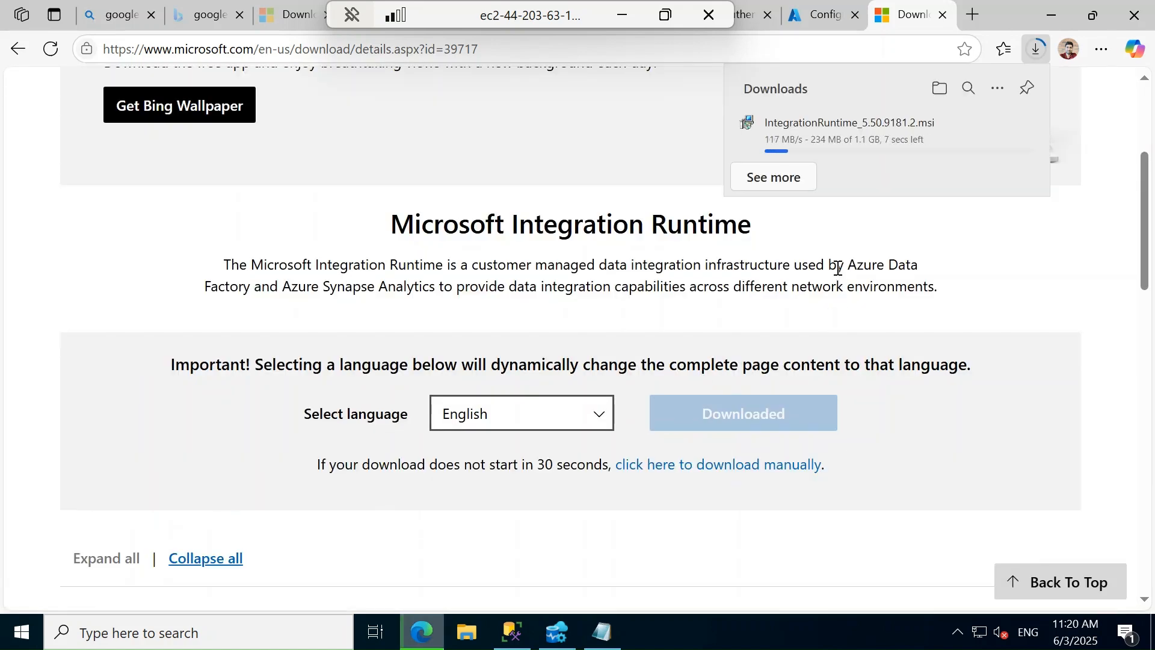
pyautogui.click(939, 90)
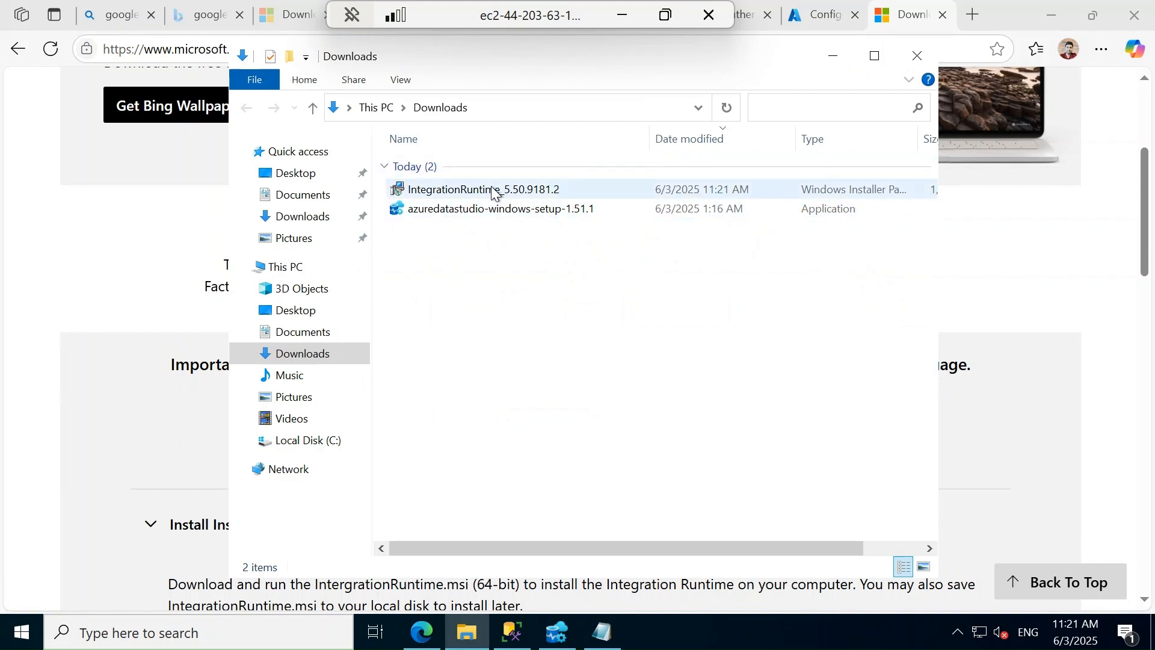
pyautogui.doubleClick(494, 191)
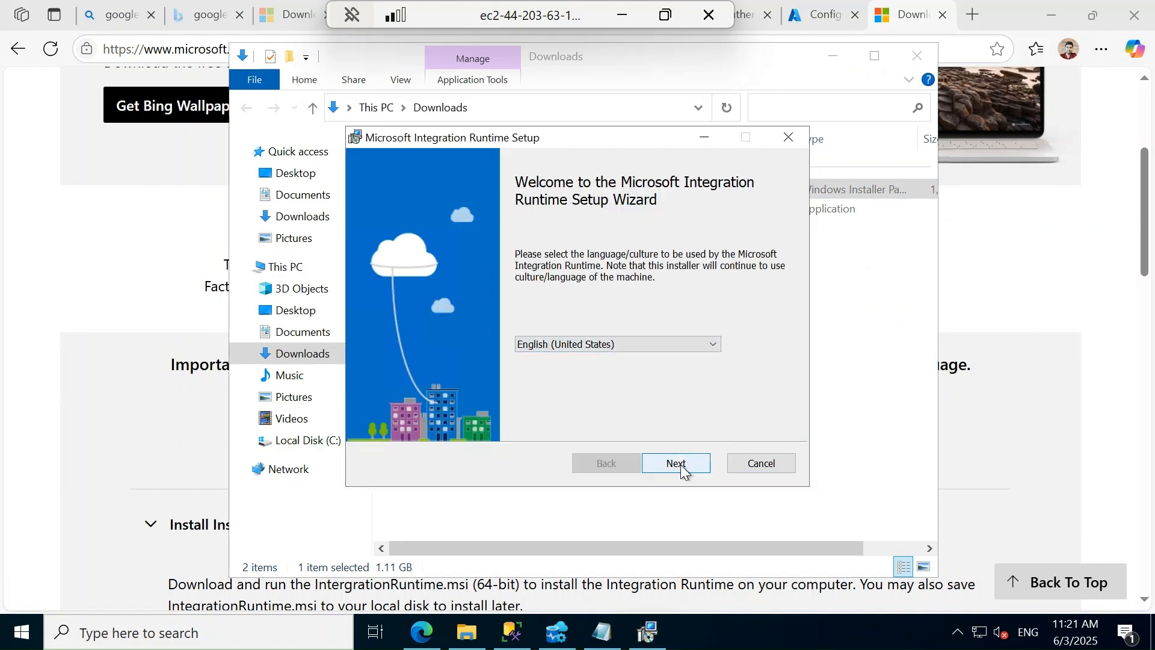
# Install Microsoft Integration Runtime to the default folder after accepting the license terms
pyautogui.click(682, 466)
pyautogui.click(463, 420)
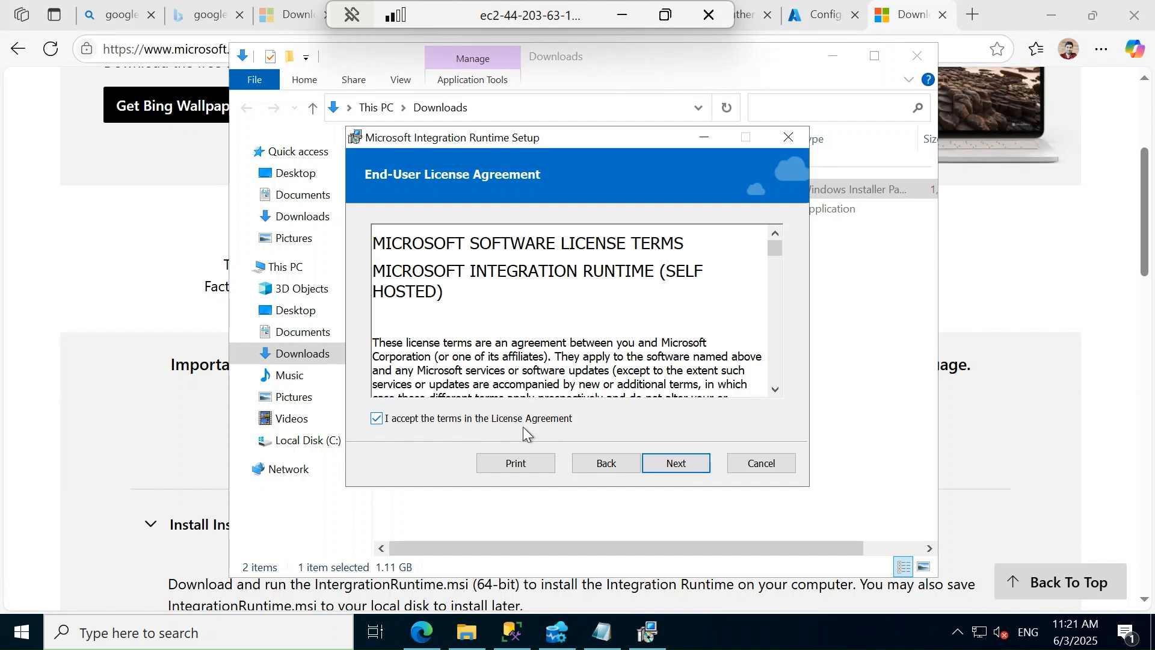
pyautogui.click(685, 465)
pyautogui.click(685, 463)
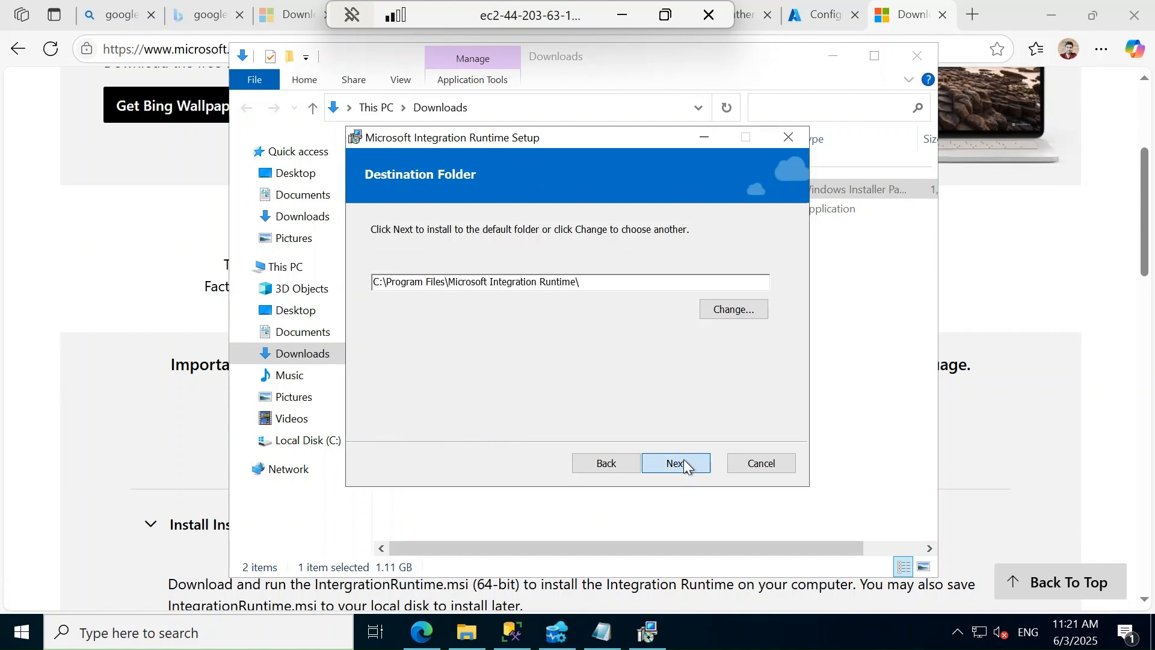
pyautogui.click(685, 463)
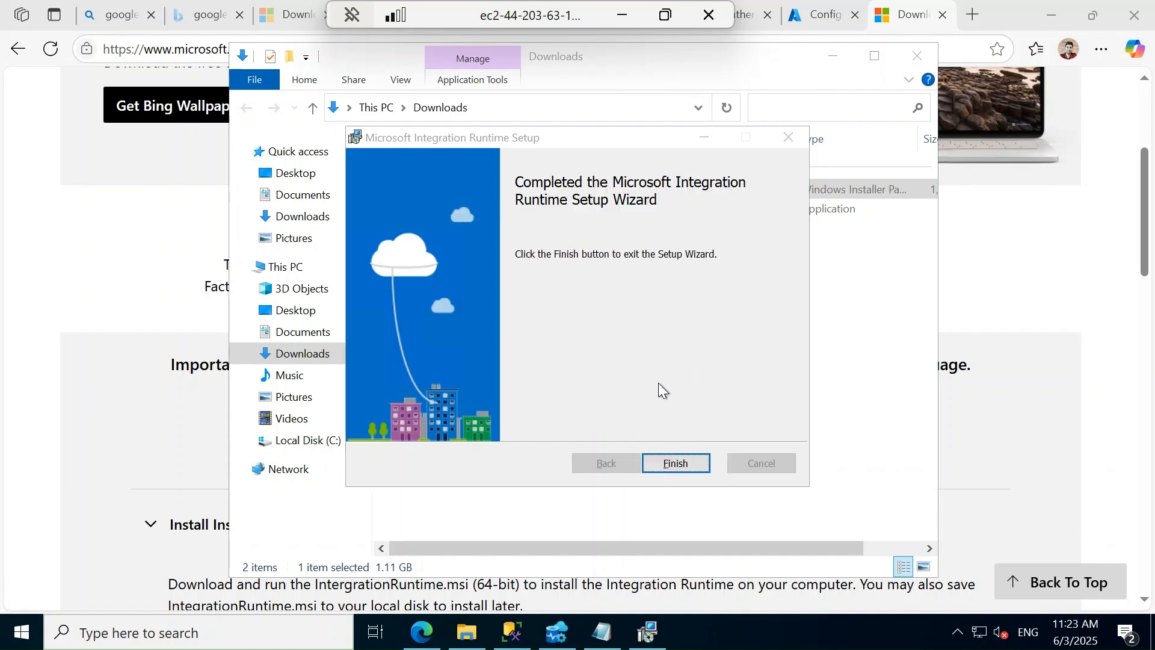
pyautogui.click(685, 462)
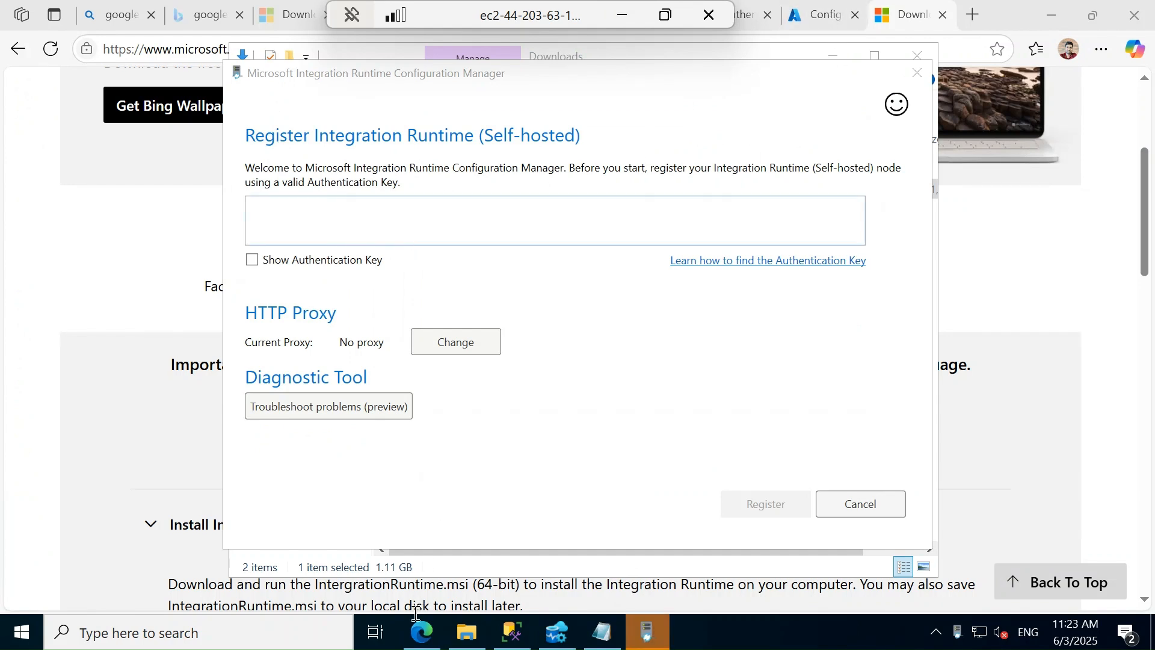
# Register node EC2AMAZ-SV95VT9 in the Configuration Manager using authentication key 1 from the portal
pyautogui.click(423, 638)
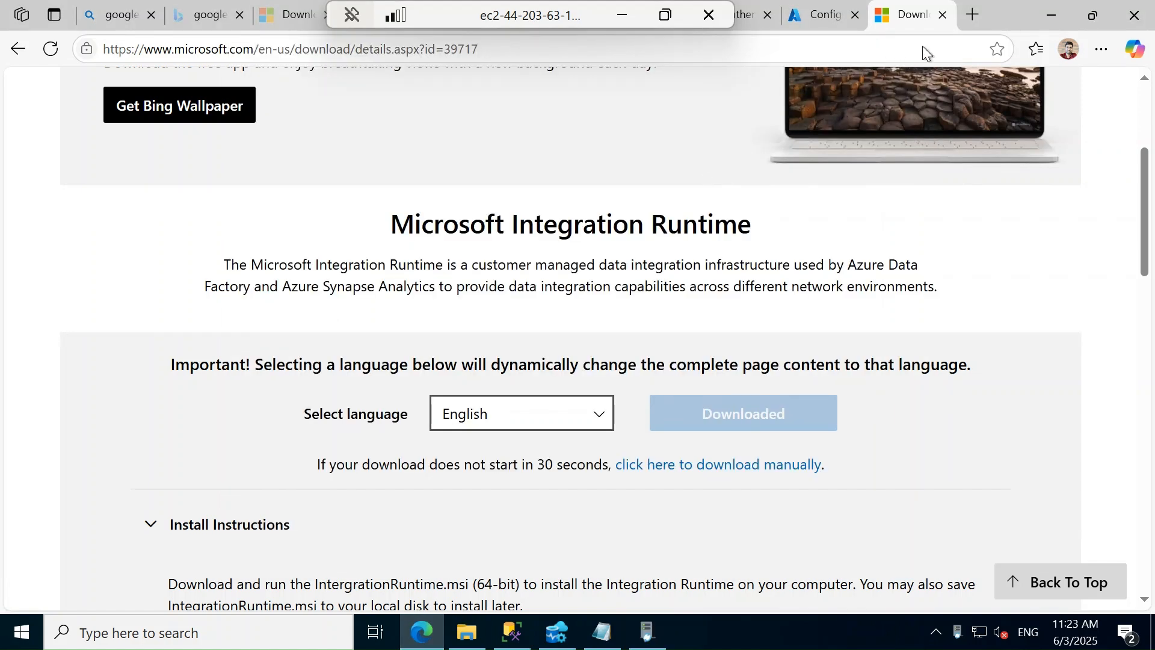
pyautogui.click(943, 16)
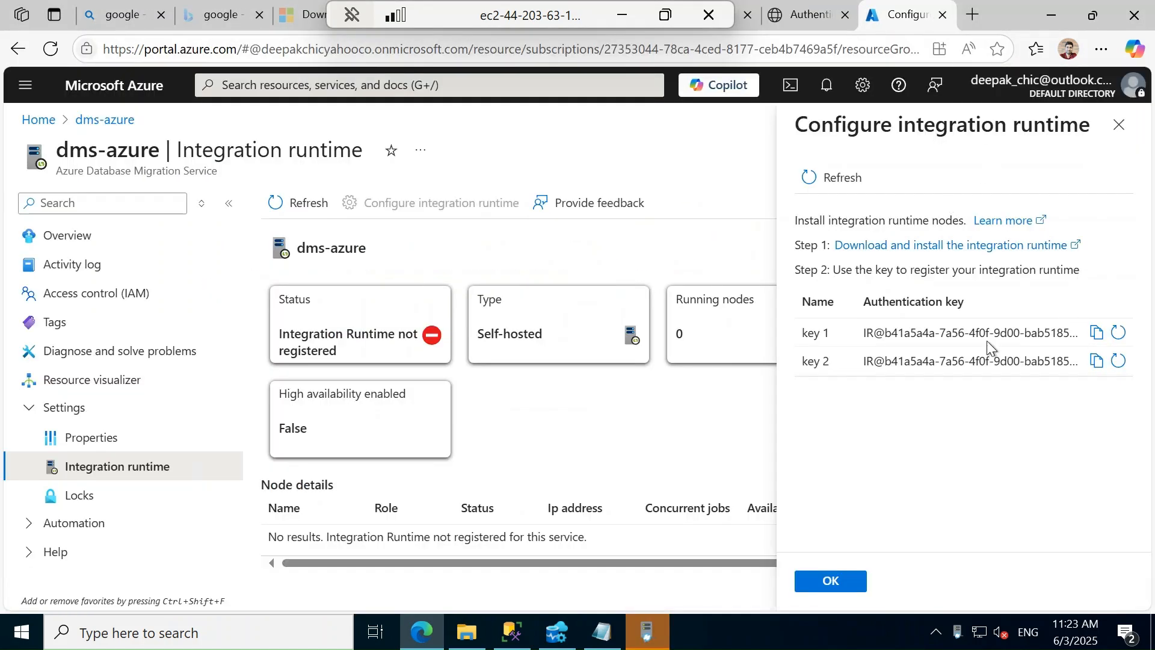
pyautogui.click(1096, 335)
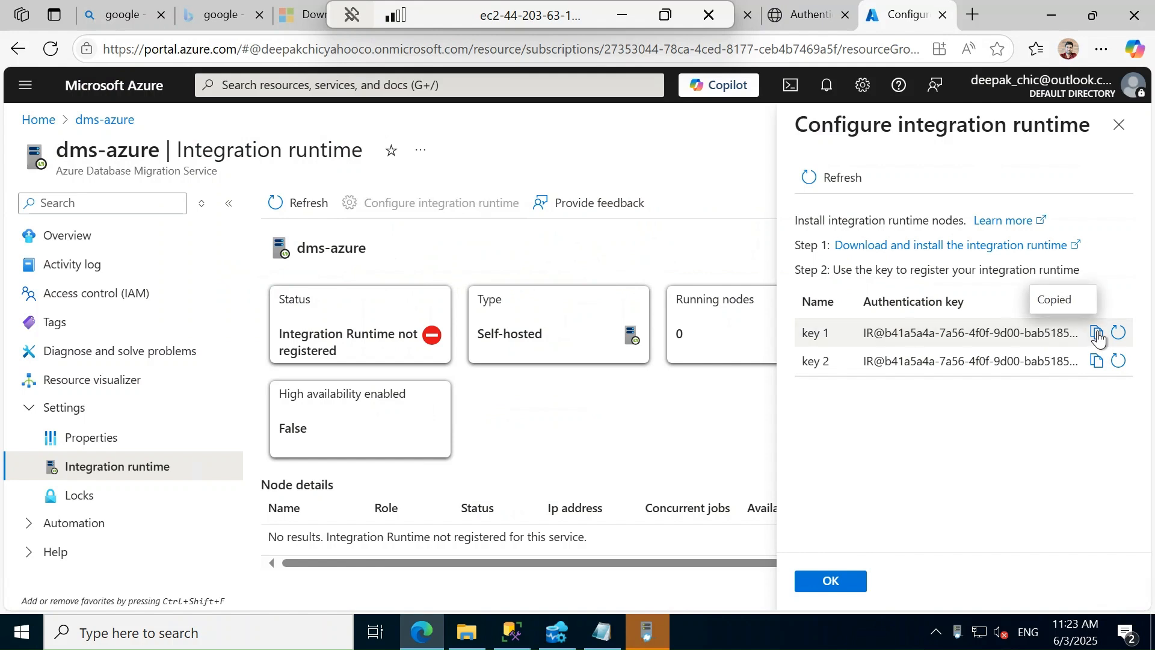
pyautogui.click(661, 637)
pyautogui.click(500, 231)
pyautogui.hotkey('ctrl', 'v')
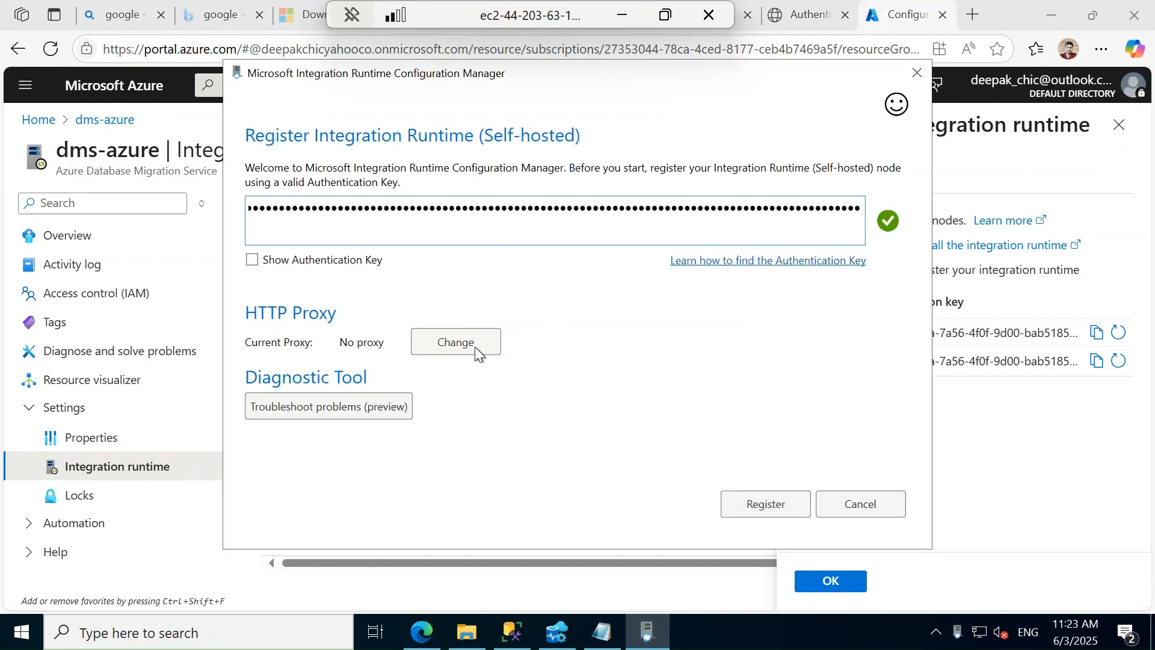
pyautogui.click(765, 503)
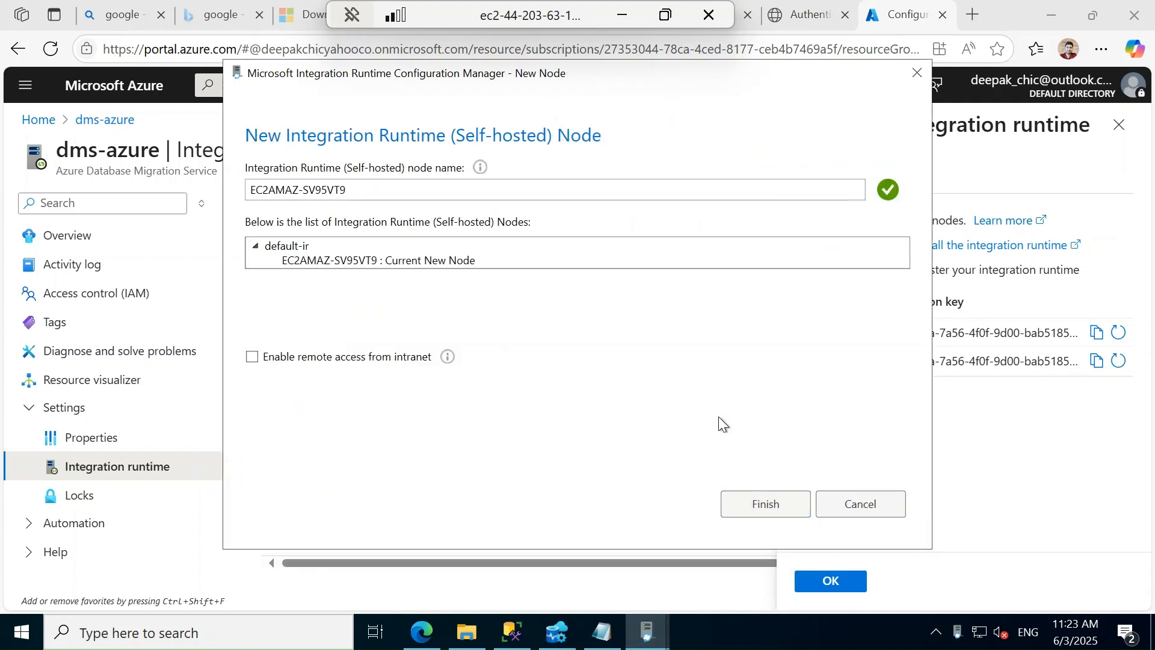
pyautogui.click(759, 503)
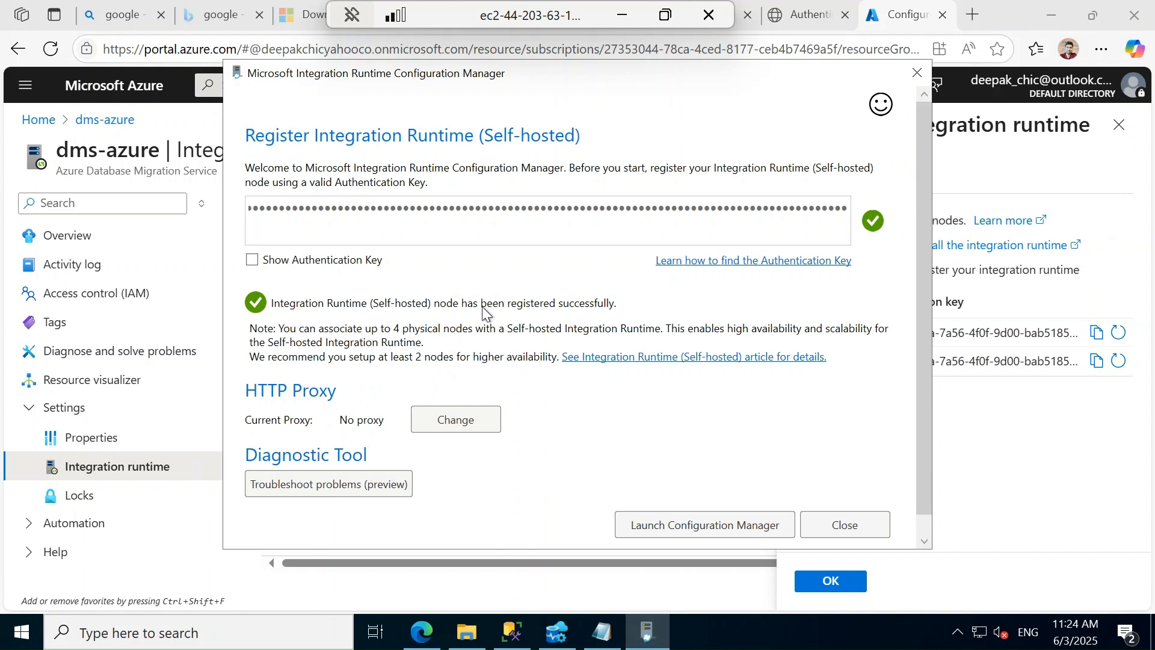
# Close the Configuration Manager, refresh to confirm dms-azure's runtime is Online, then close the portal tab
pyautogui.click(846, 527)
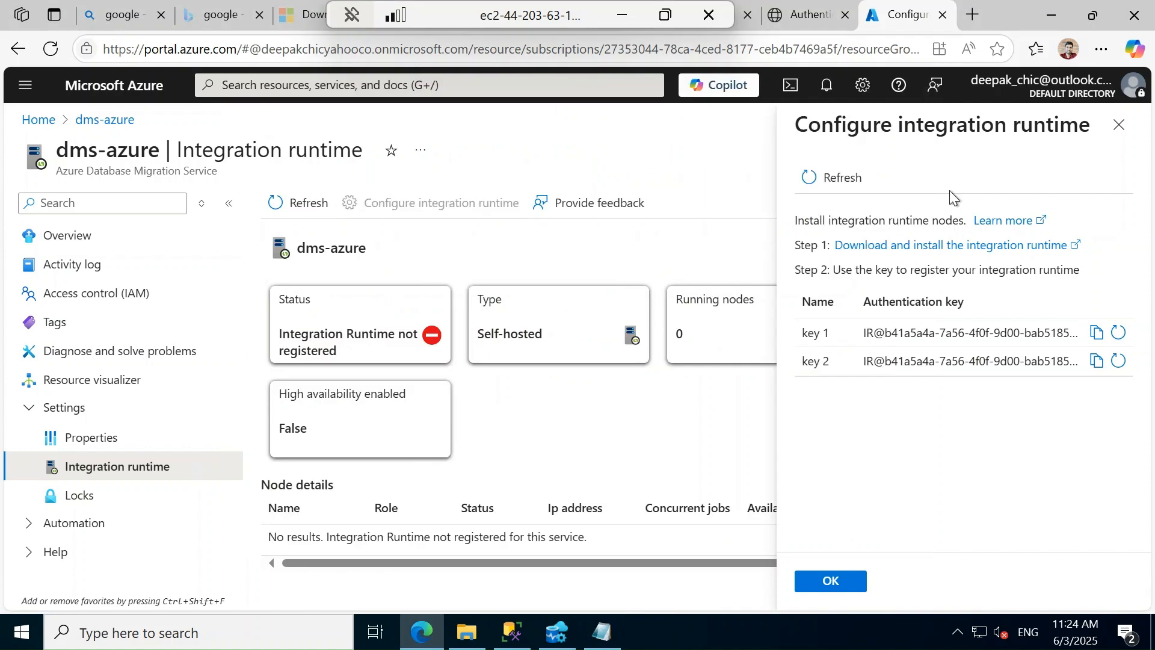
pyautogui.click(1120, 127)
pyautogui.click(294, 202)
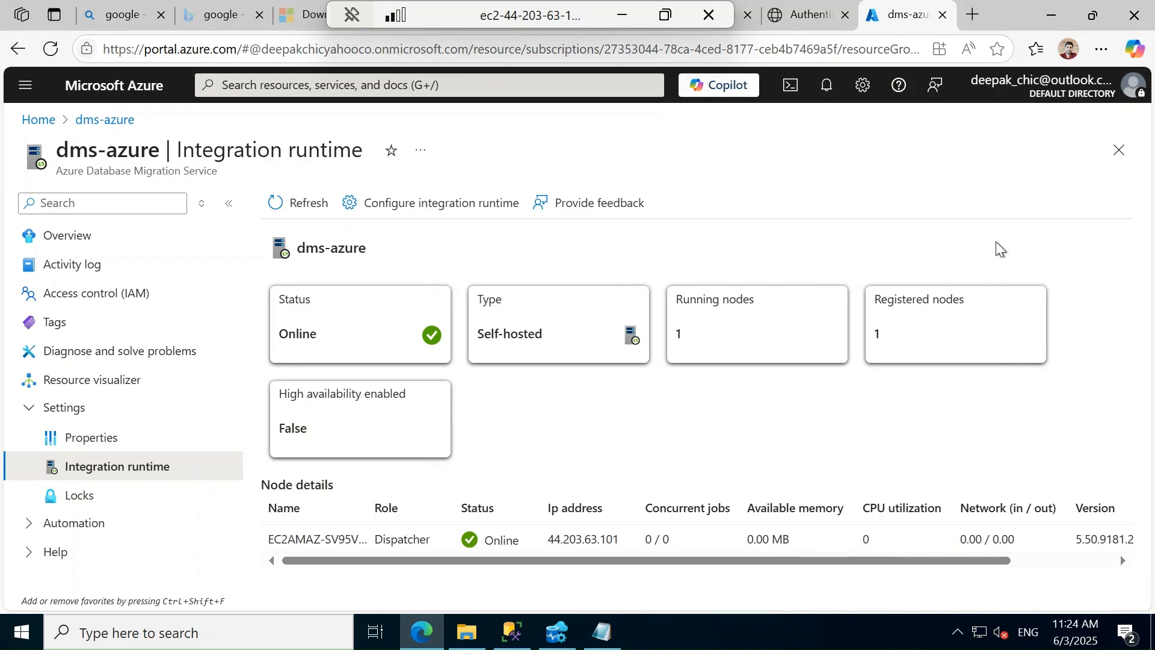
pyautogui.click(943, 16)
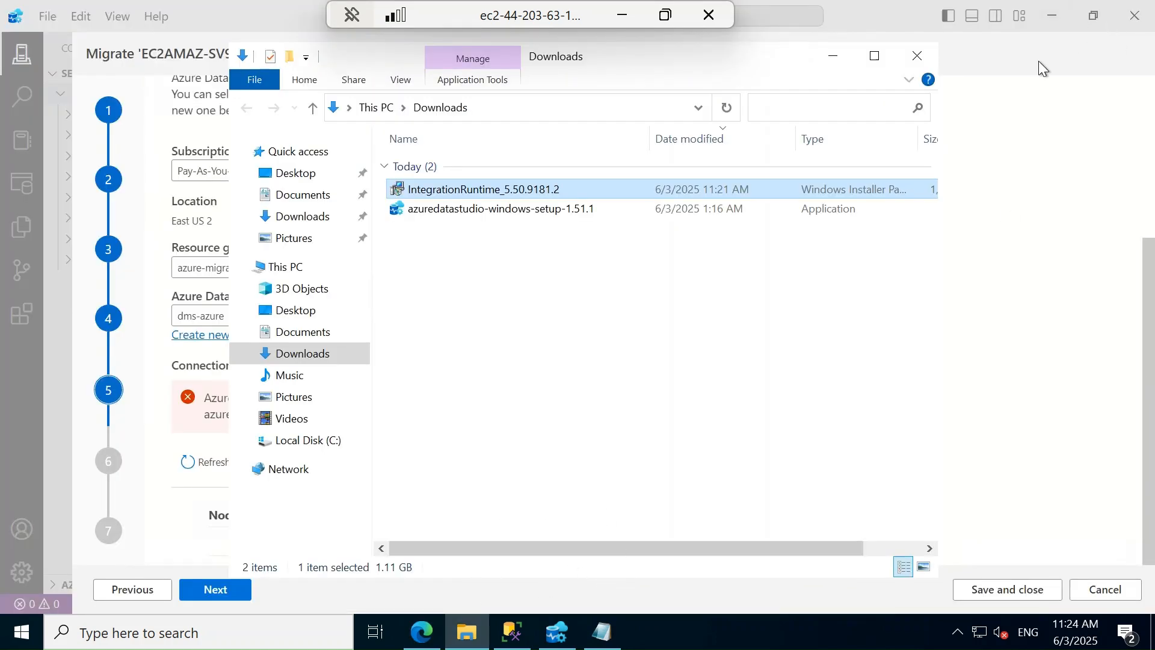
# Refresh the wizard's connection status to show dms-azure Online on node EC2AMAZ-SV95VT9
pyautogui.click(835, 56)
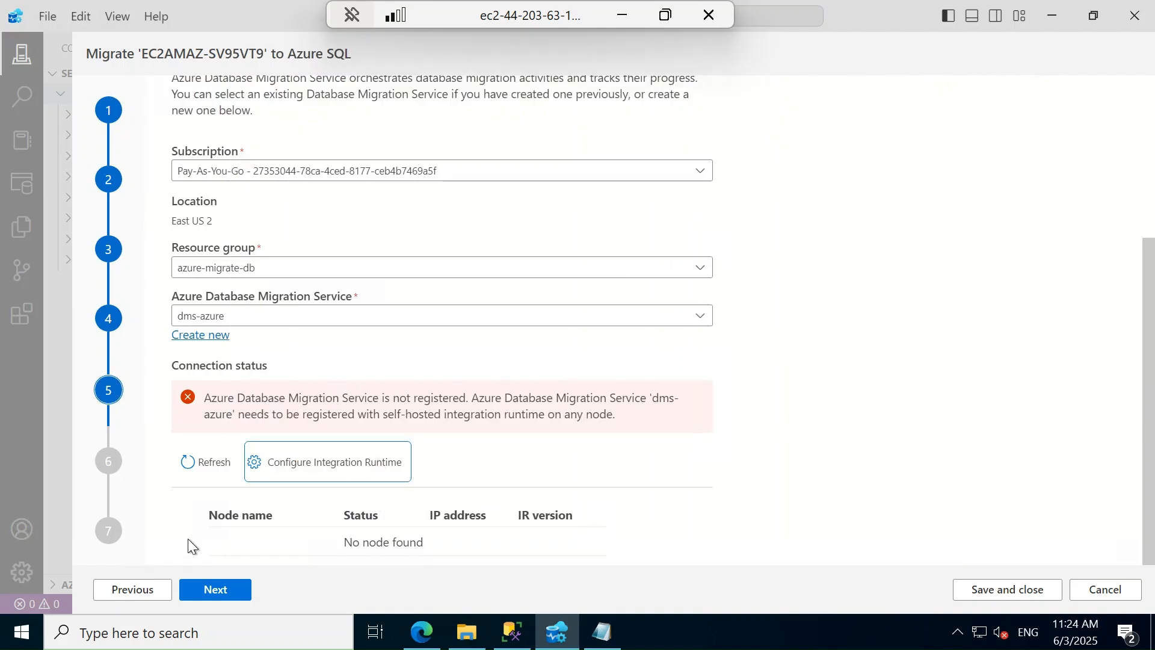
pyautogui.click(202, 461)
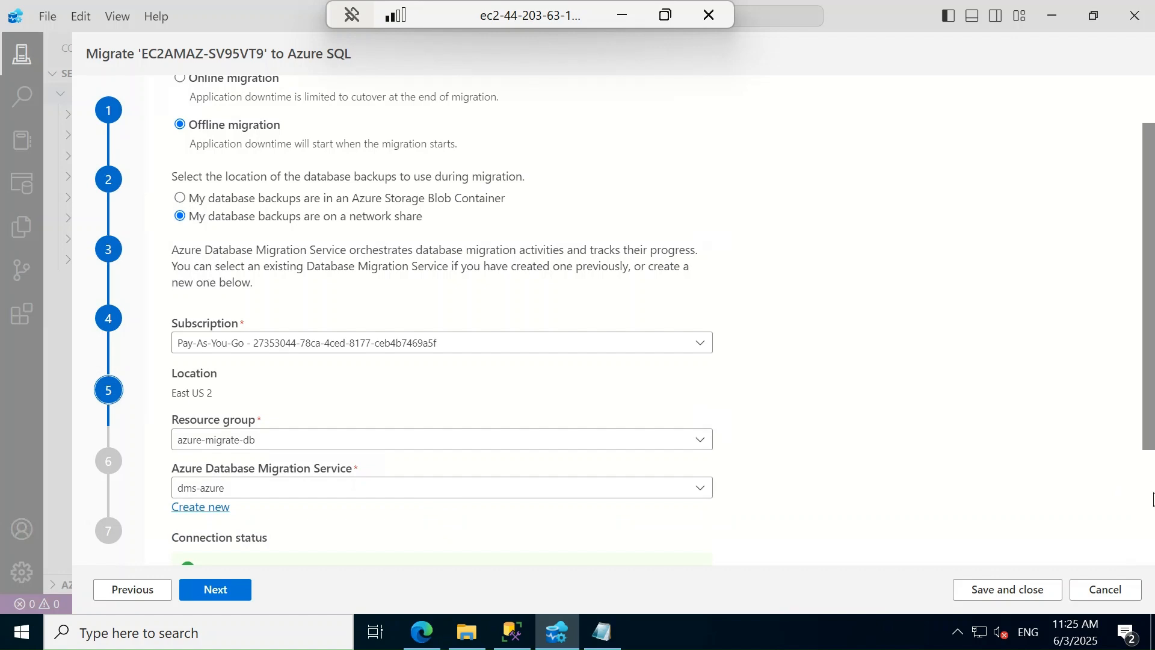
pyautogui.scroll(-3, 1146, 370)
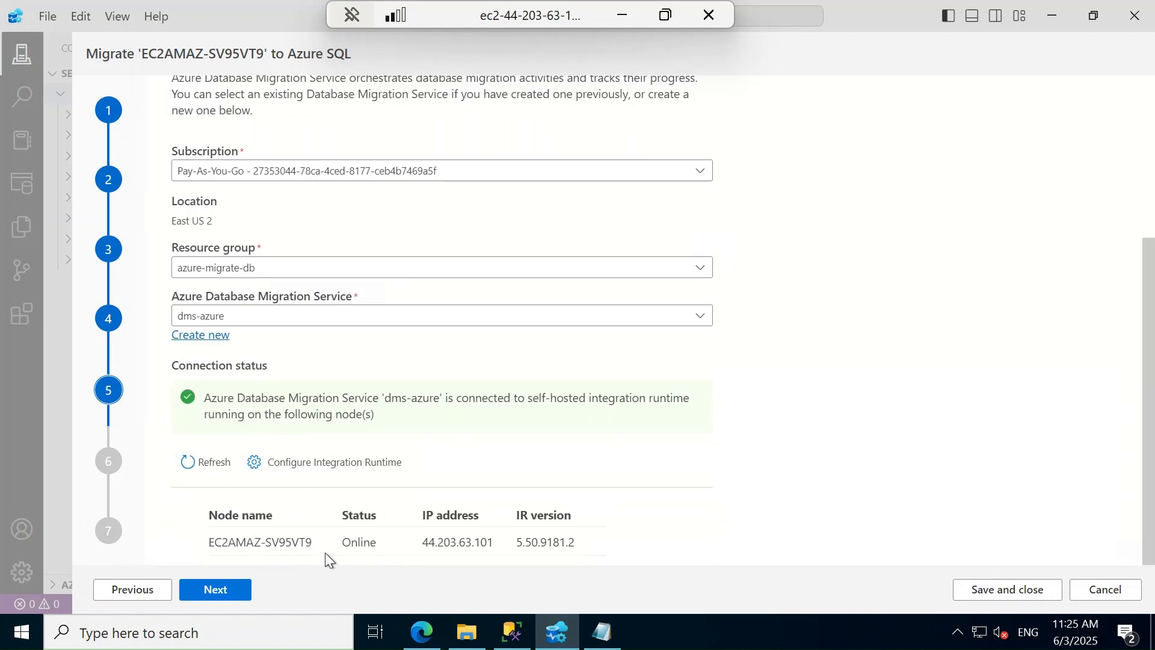
# Advance the migration wizard to step 6, browse This PC on the server, then minimize the remote session
pyautogui.click(228, 598)
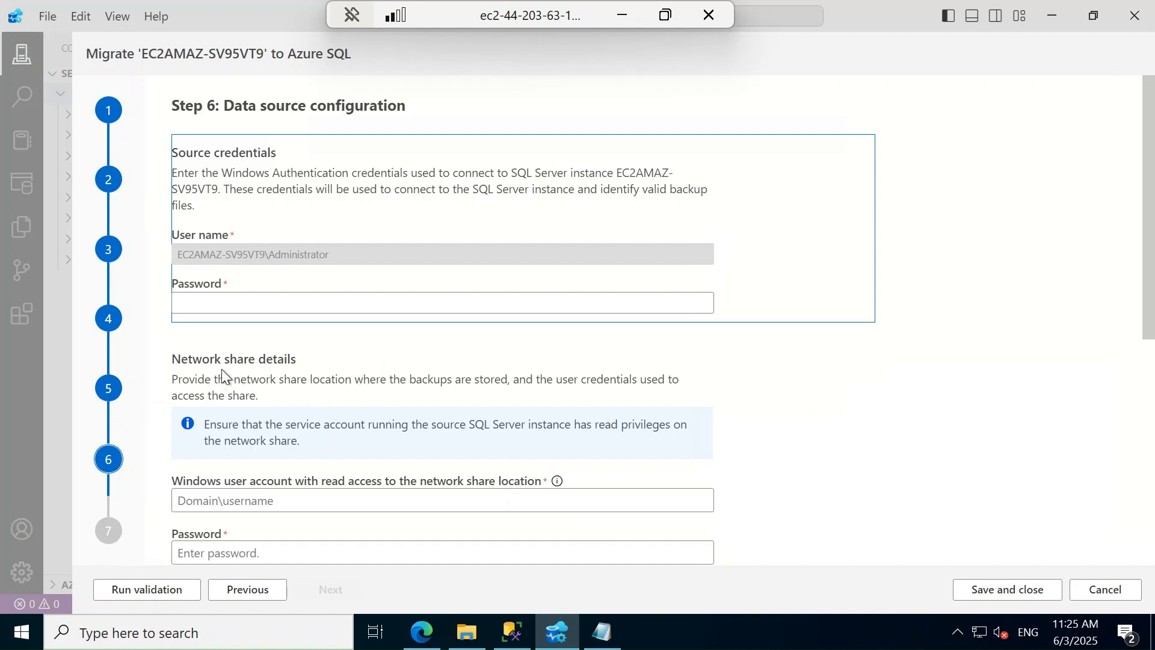
pyautogui.click(466, 631)
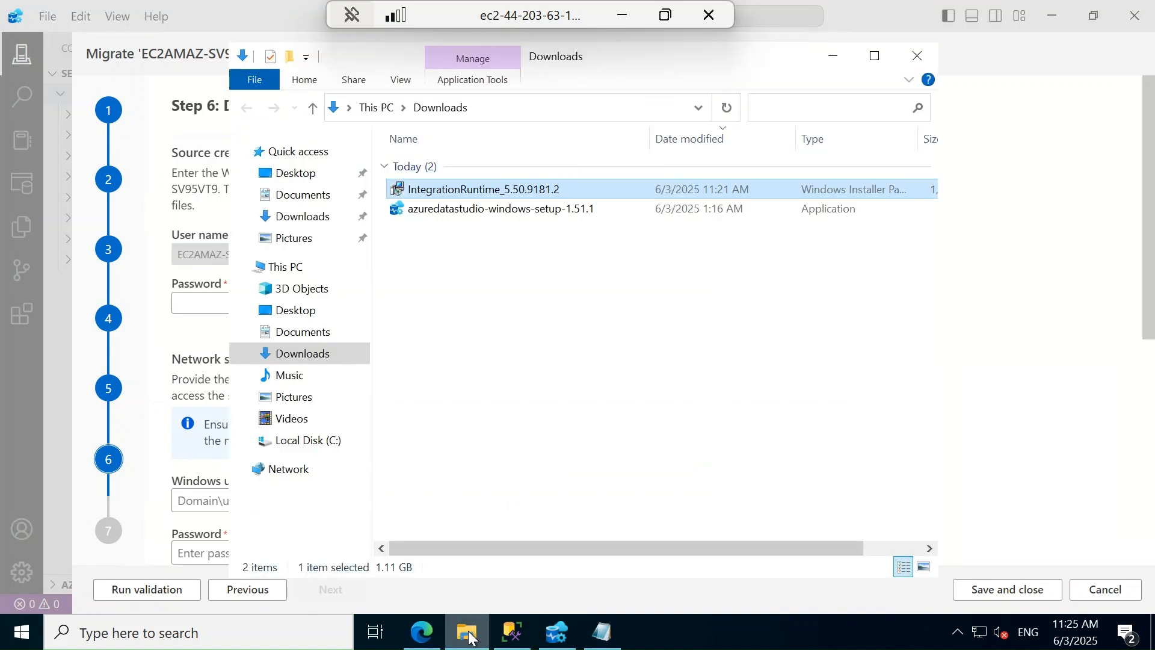
pyautogui.click(285, 266)
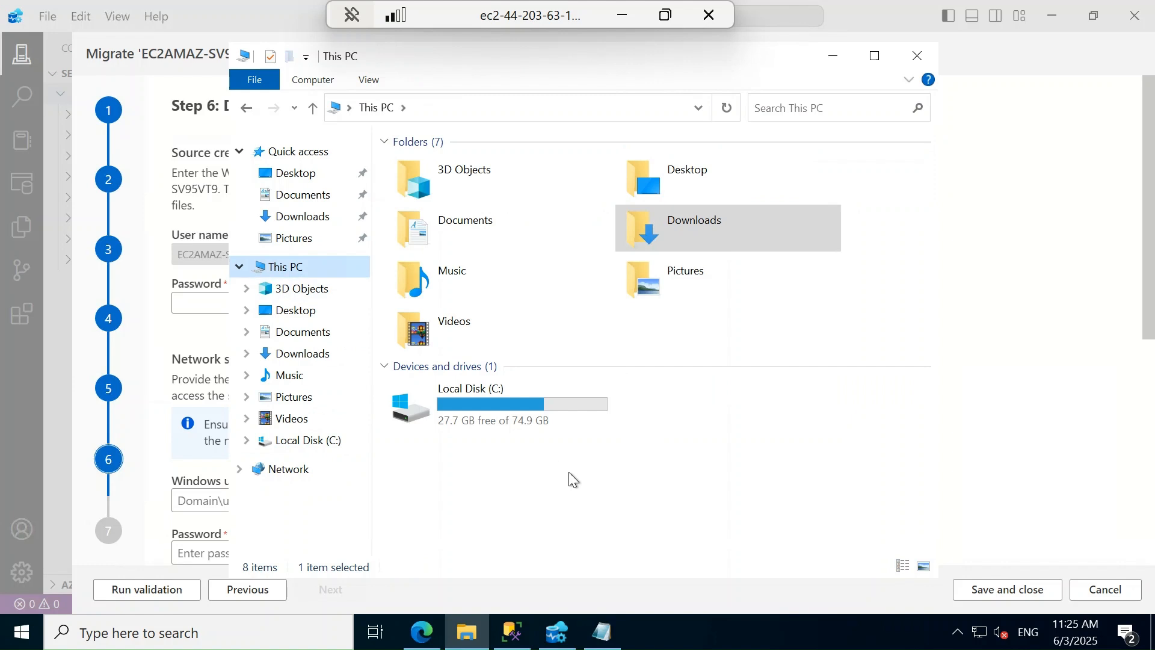
pyautogui.click(628, 16)
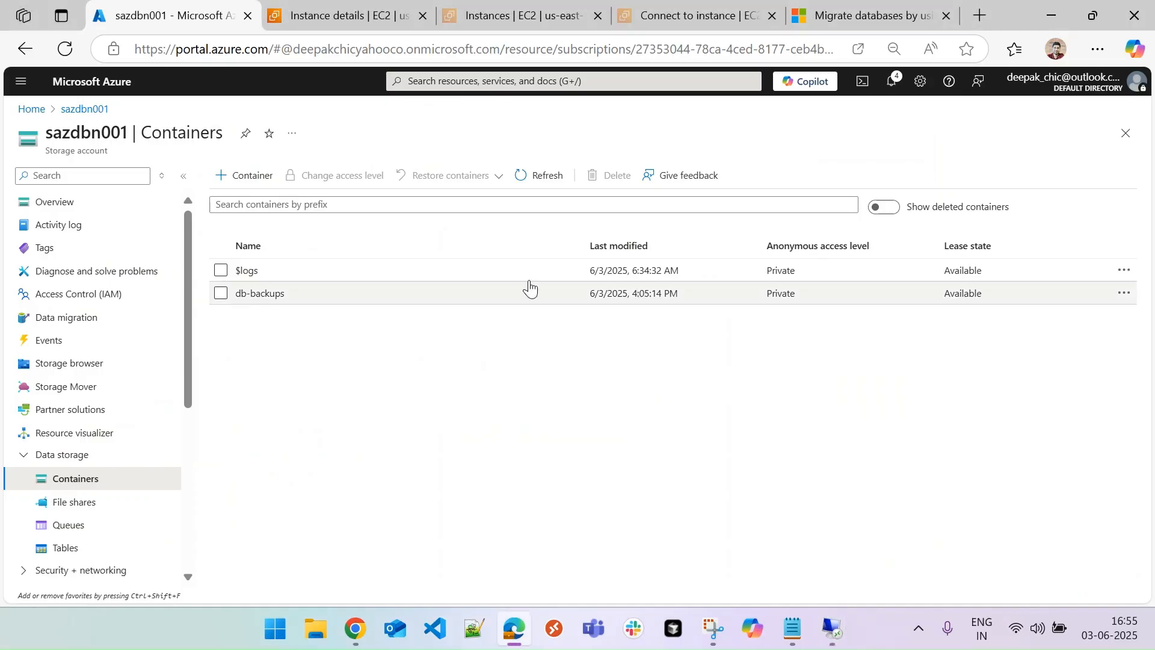
# From the EC2 tab, open Amazon FSx via an 'fsx' search and start creating a file system
pyautogui.click(373, 17)
pyautogui.click(249, 86)
pyautogui.write('fsx')
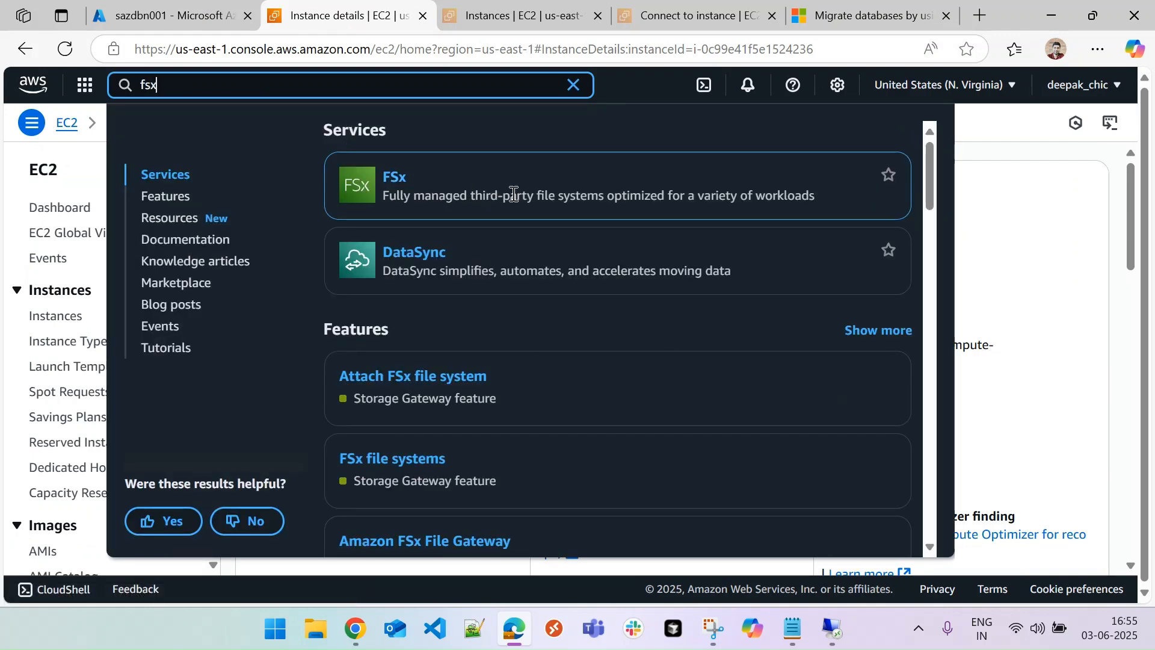
pyautogui.click(392, 181)
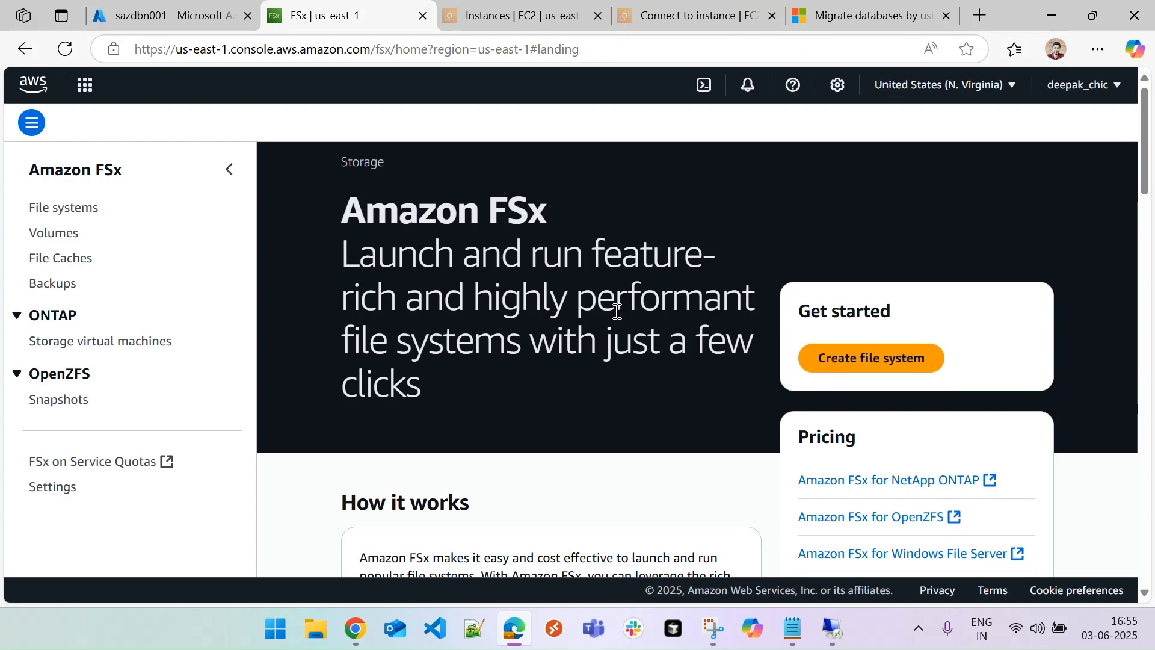
pyautogui.click(883, 359)
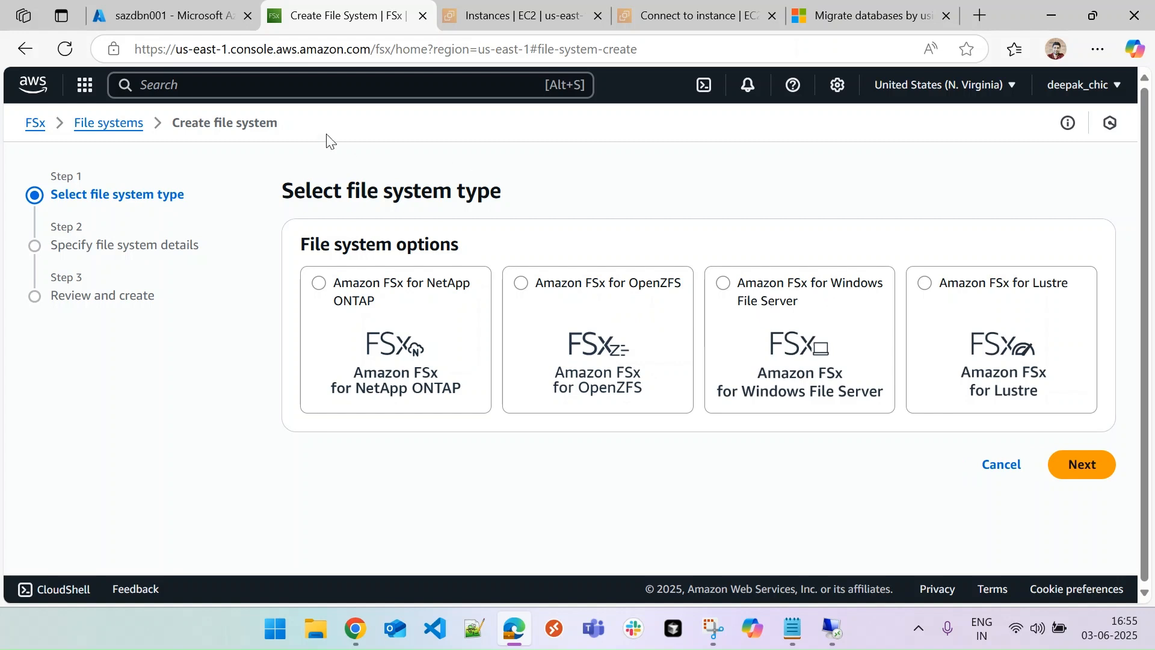
# Open Directory Service by searching 'directo' and view the AWS Managed Microsoft AD option
pyautogui.click(280, 86)
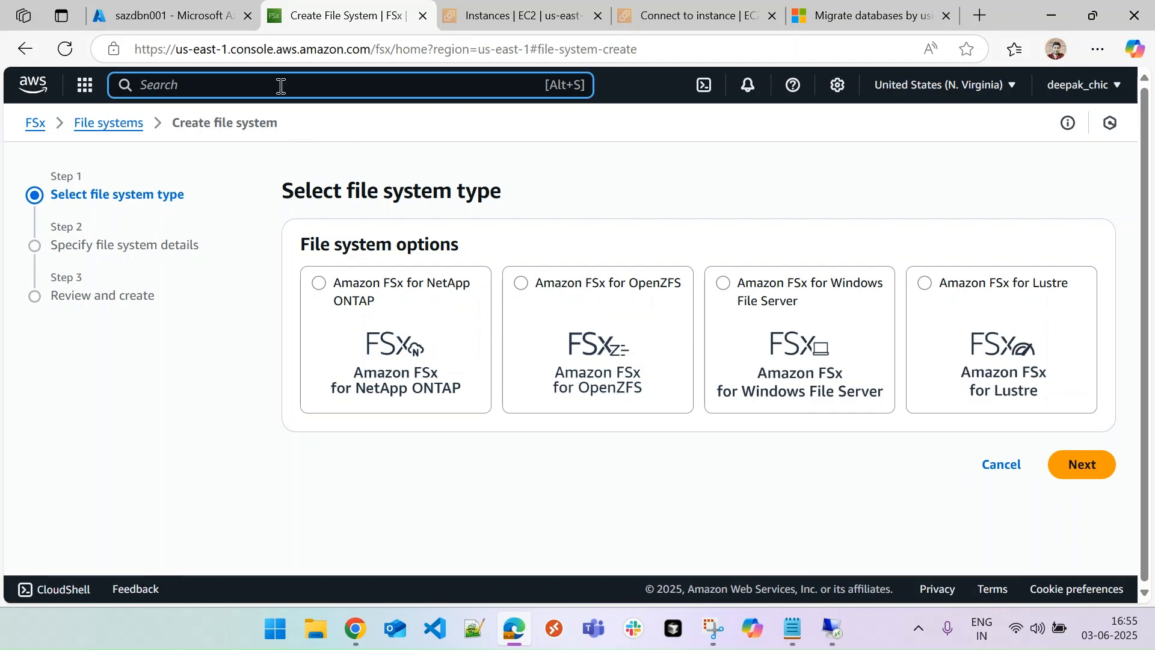
pyautogui.write('dire')
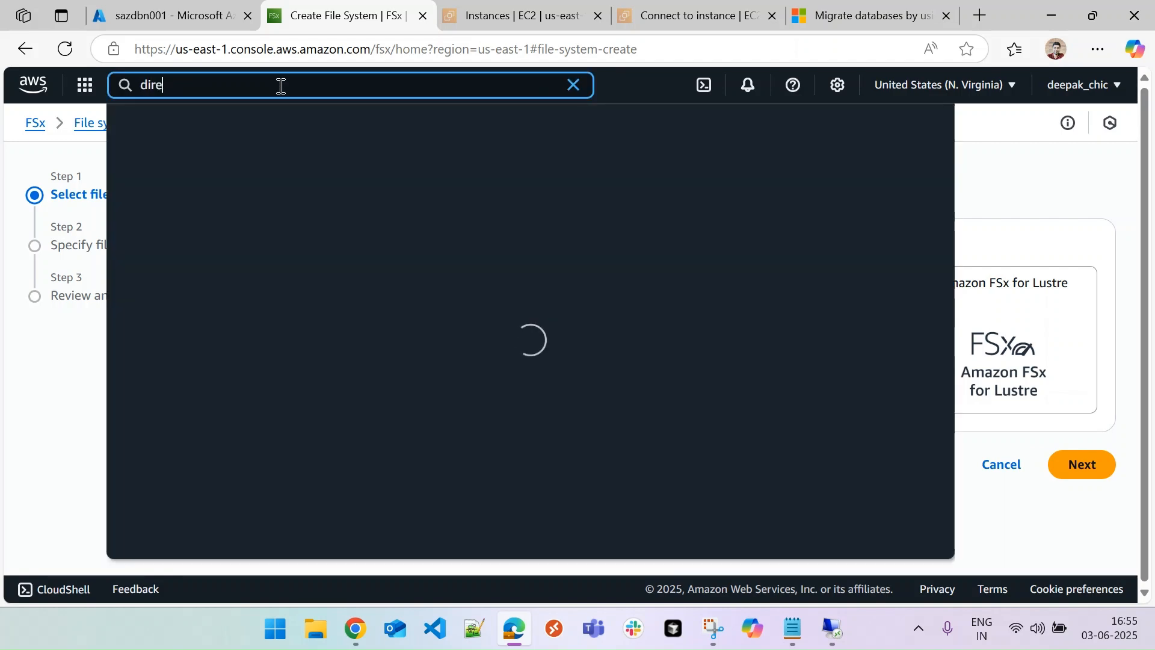
pyautogui.write('cto')
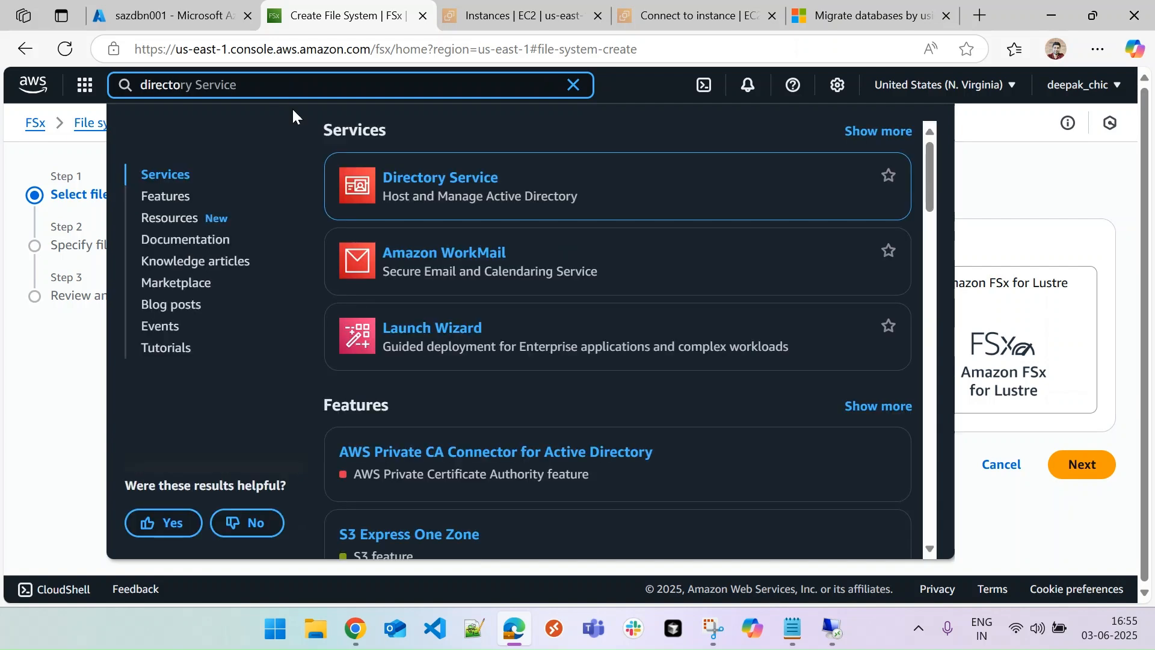
pyautogui.click(425, 181)
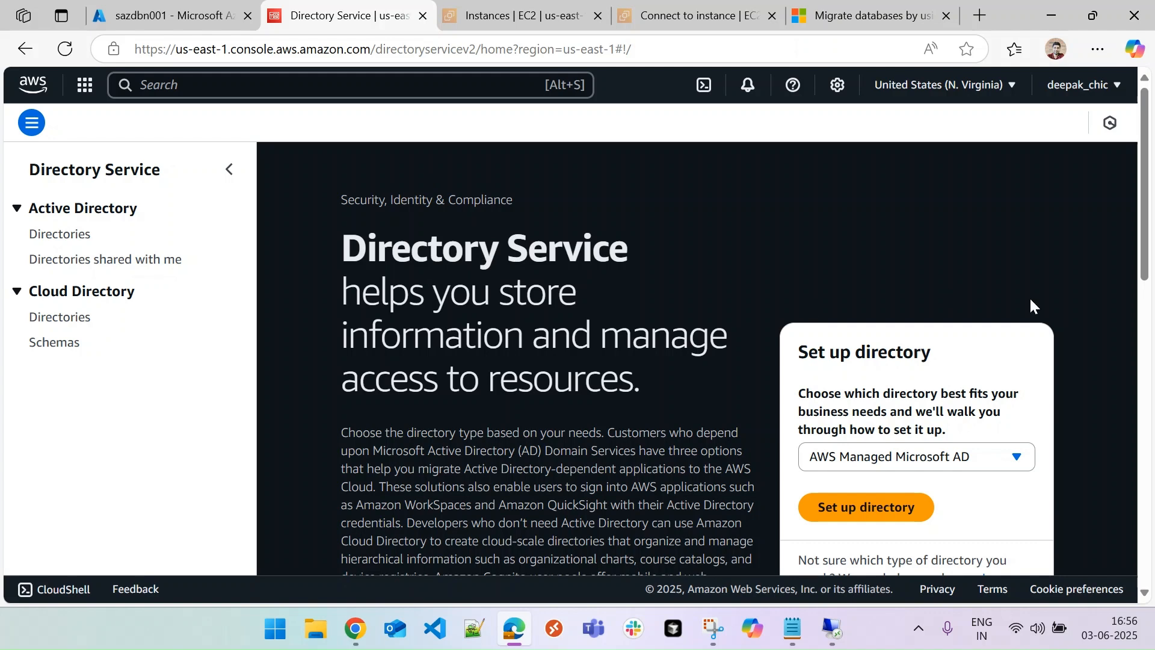
pyautogui.scroll(-2, 1110, 281)
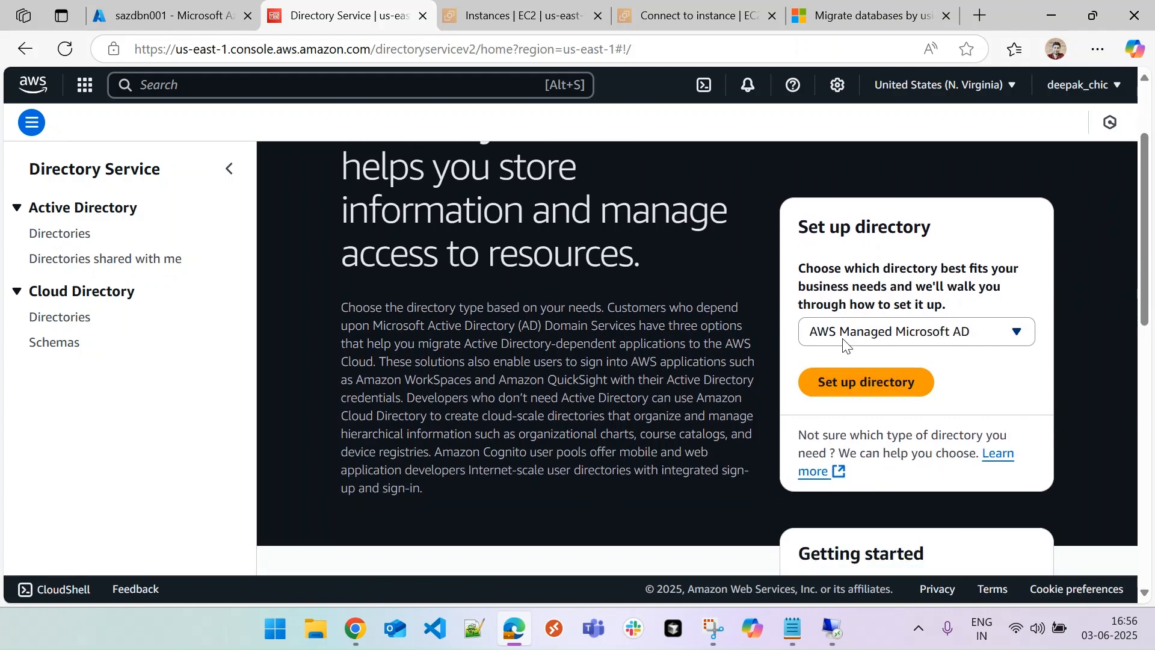
# Start setting up an AWS Managed Microsoft AD and choose Standard Edition
pyautogui.click(870, 382)
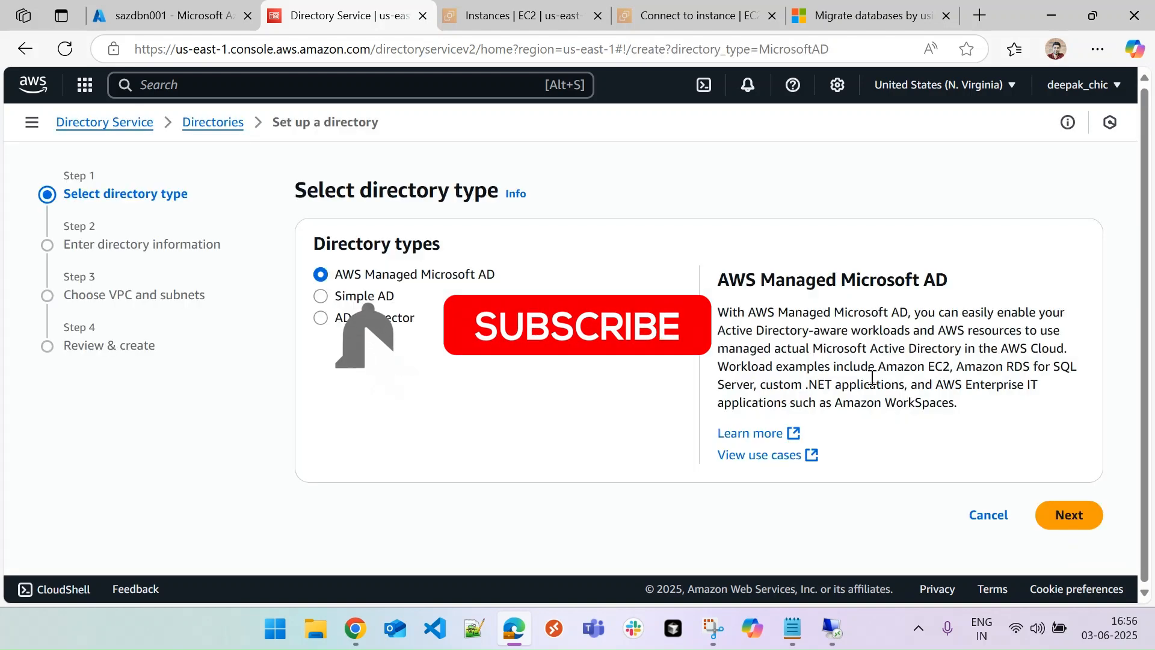
pyautogui.click(1064, 515)
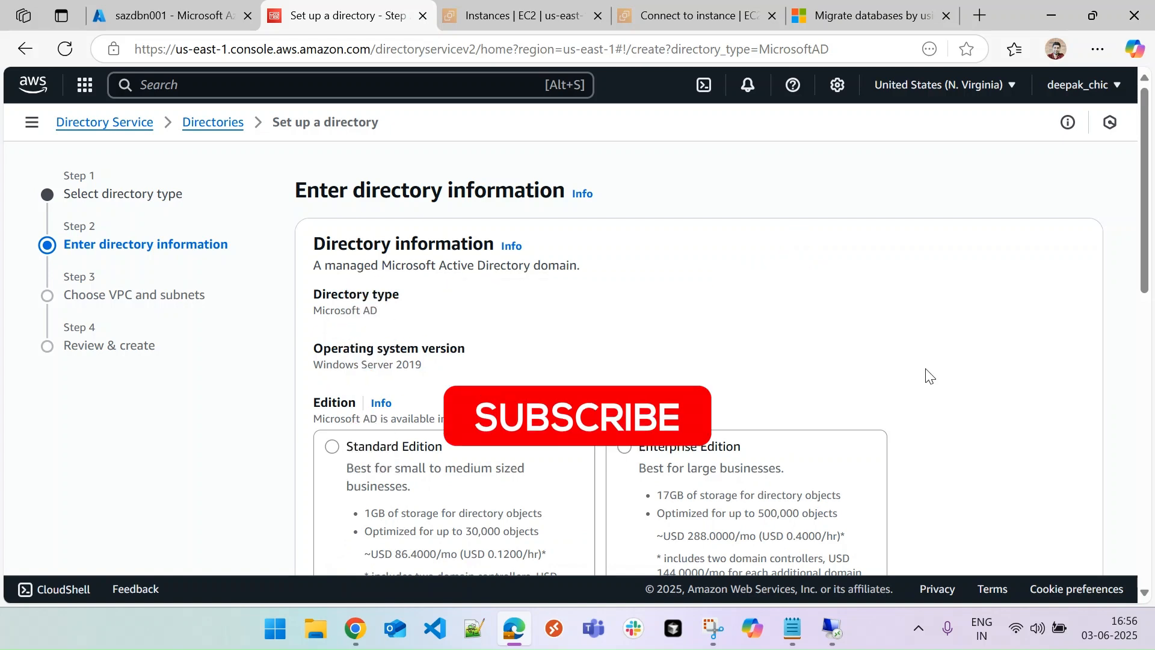
pyautogui.scroll(-3, 1133, 235)
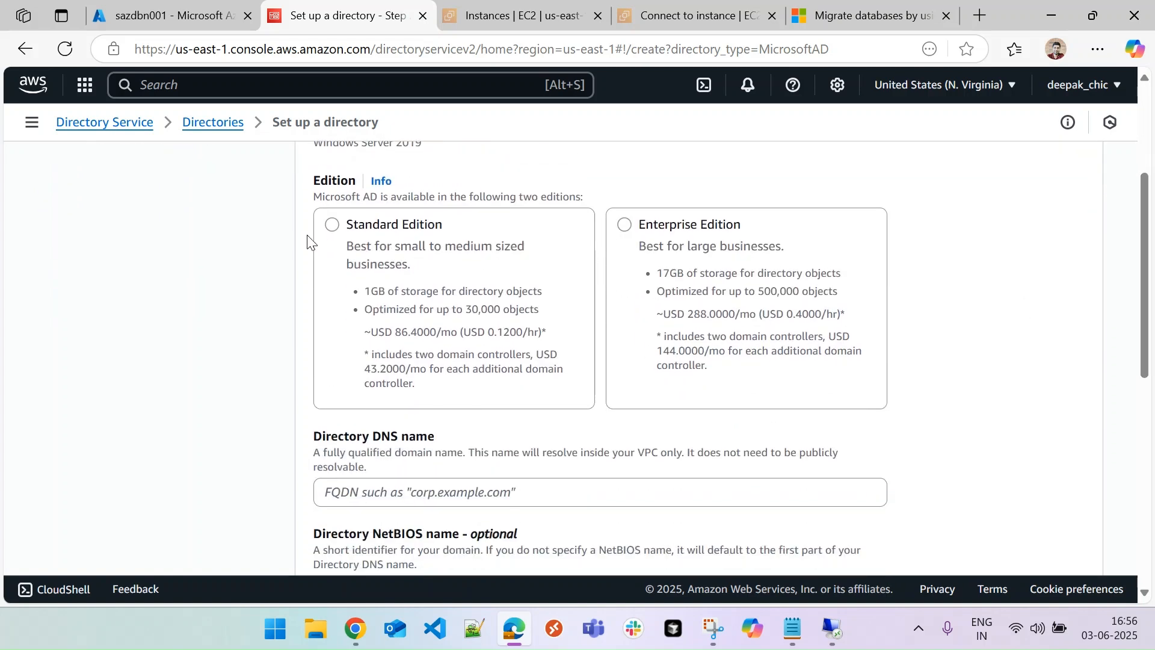
pyautogui.click(332, 226)
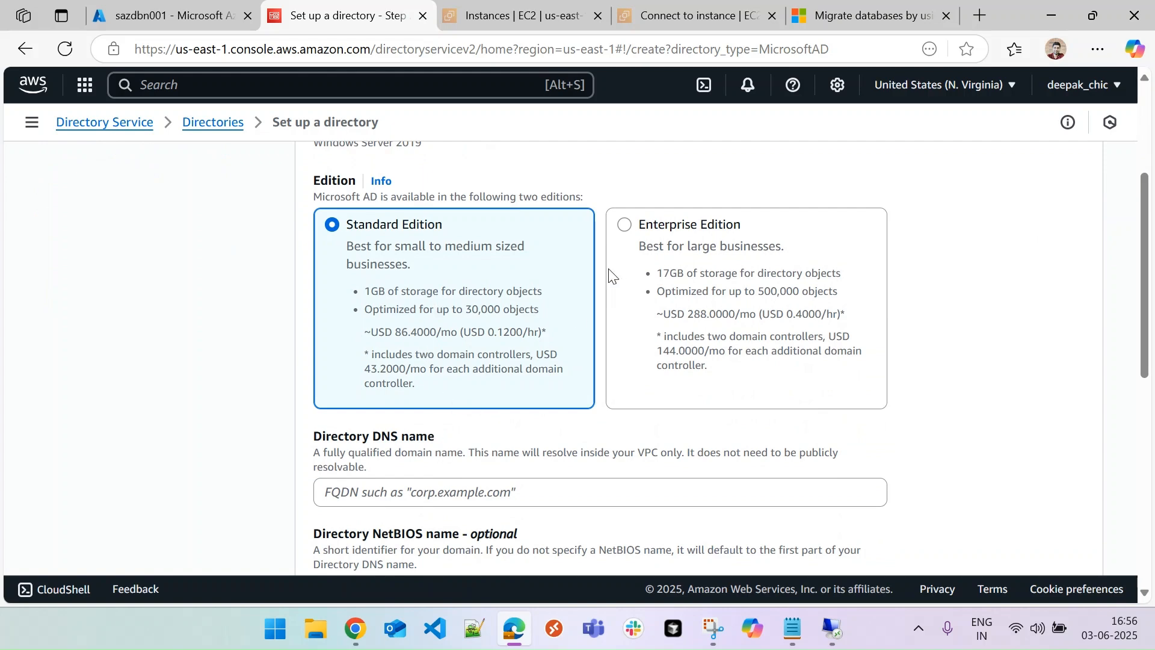
pyautogui.scroll(-3, 601, 353)
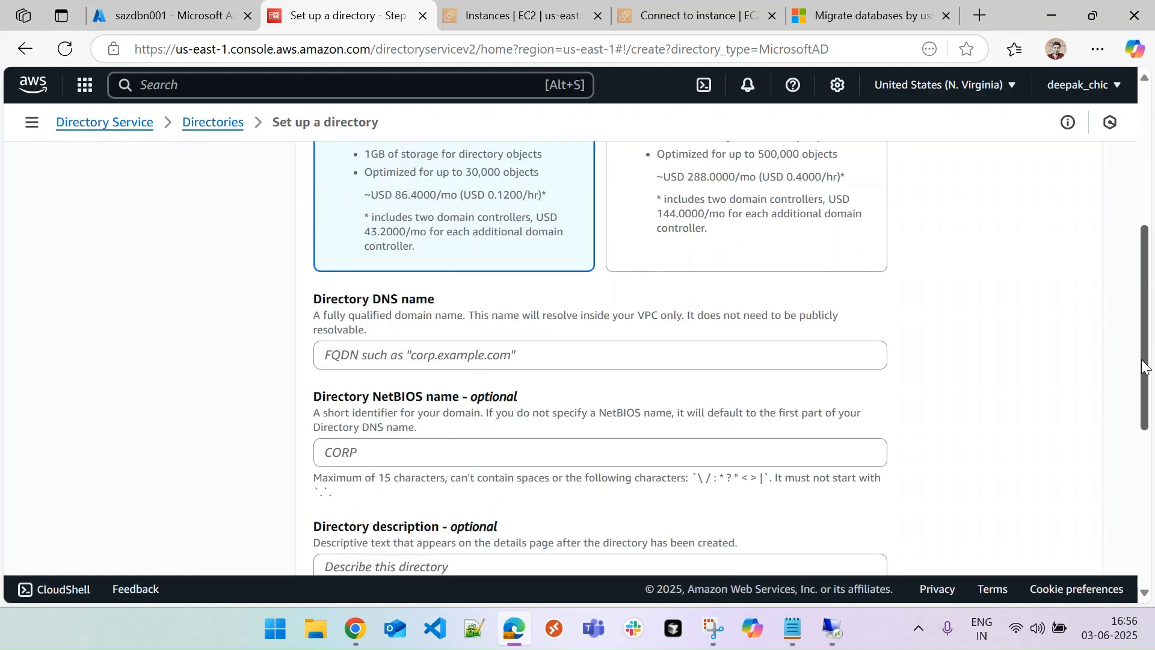
# Enter directory DNS name testlab.com and the admin password, then continue
pyautogui.click(420, 318)
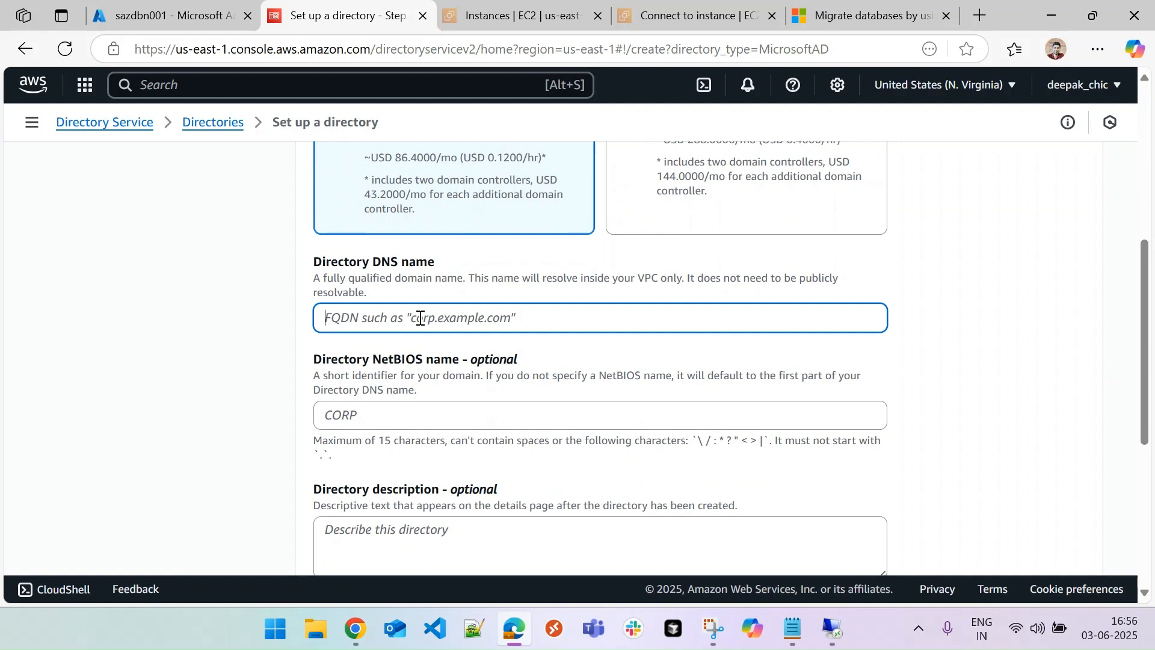
pyautogui.write('testlab.com')
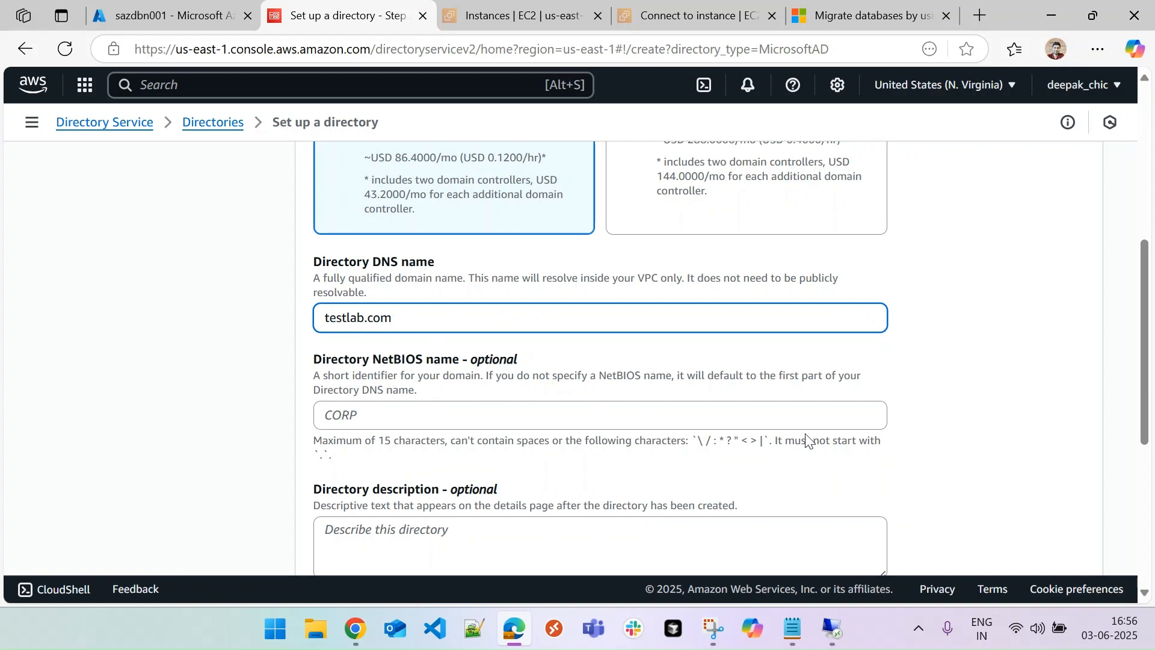
pyautogui.moveTo(1144, 378); pyautogui.dragTo(1144, 507)
pyautogui.click(415, 380)
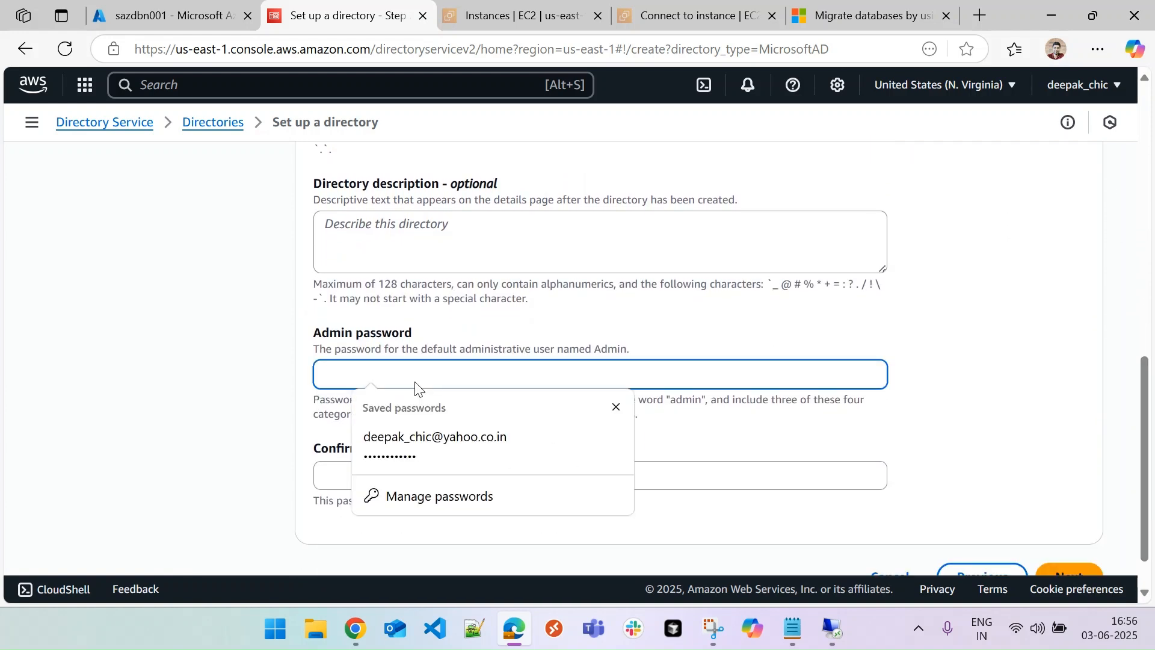
pyautogui.write('******')
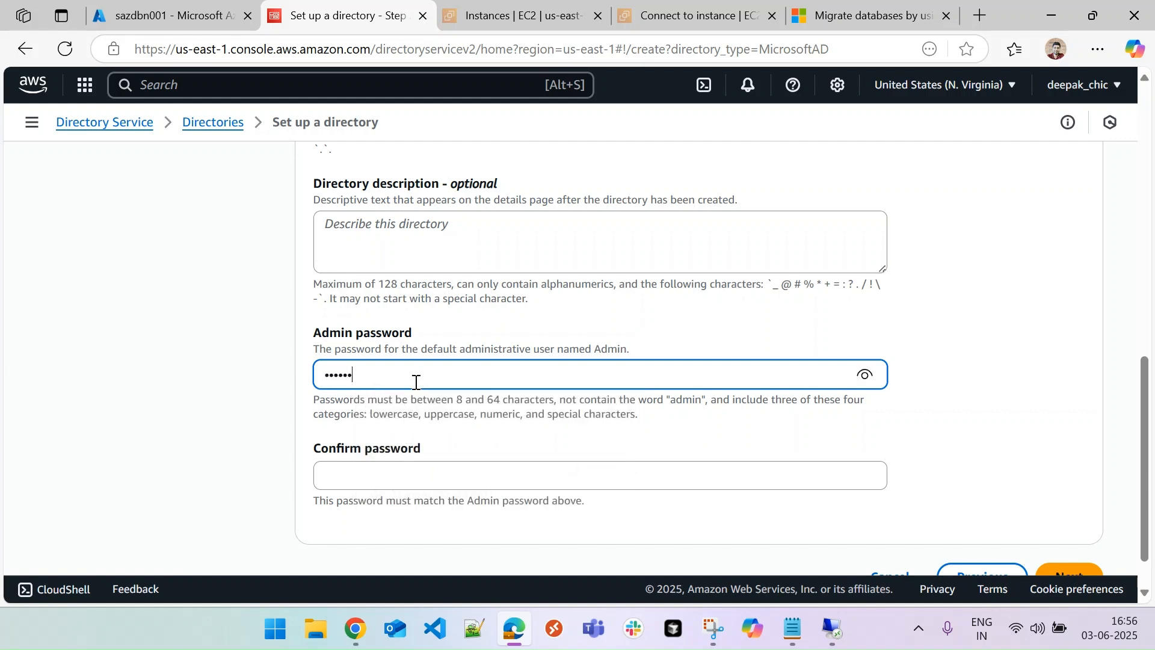
pyautogui.press('Tab')
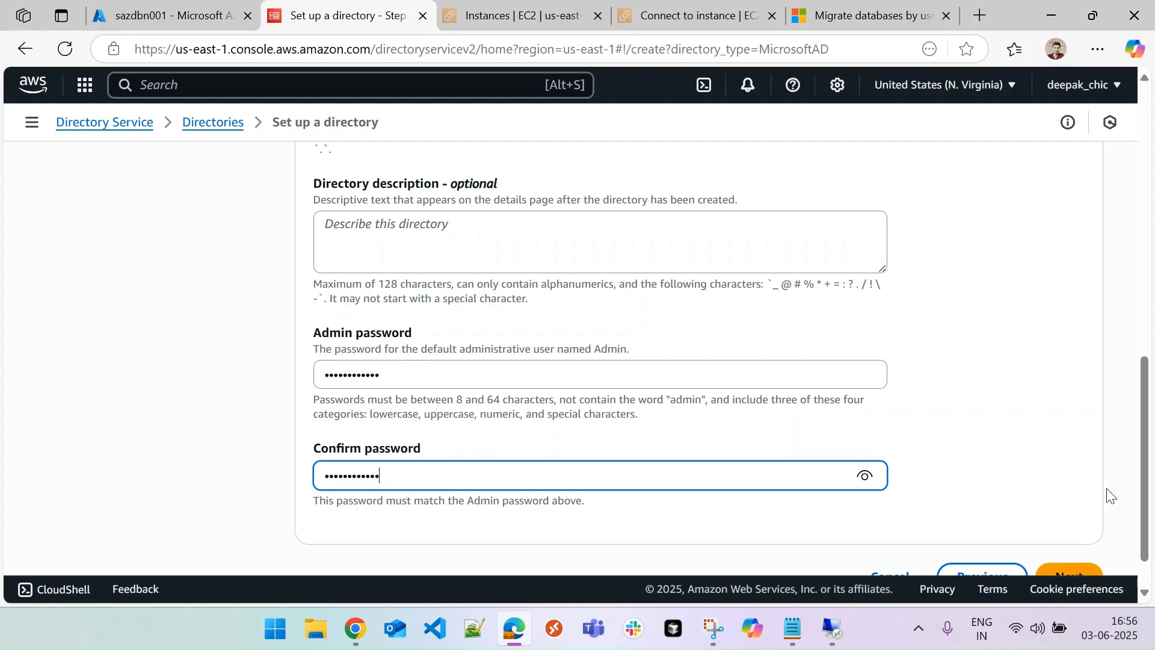
pyautogui.scroll(-1, 1144, 476)
pyautogui.click(1082, 535)
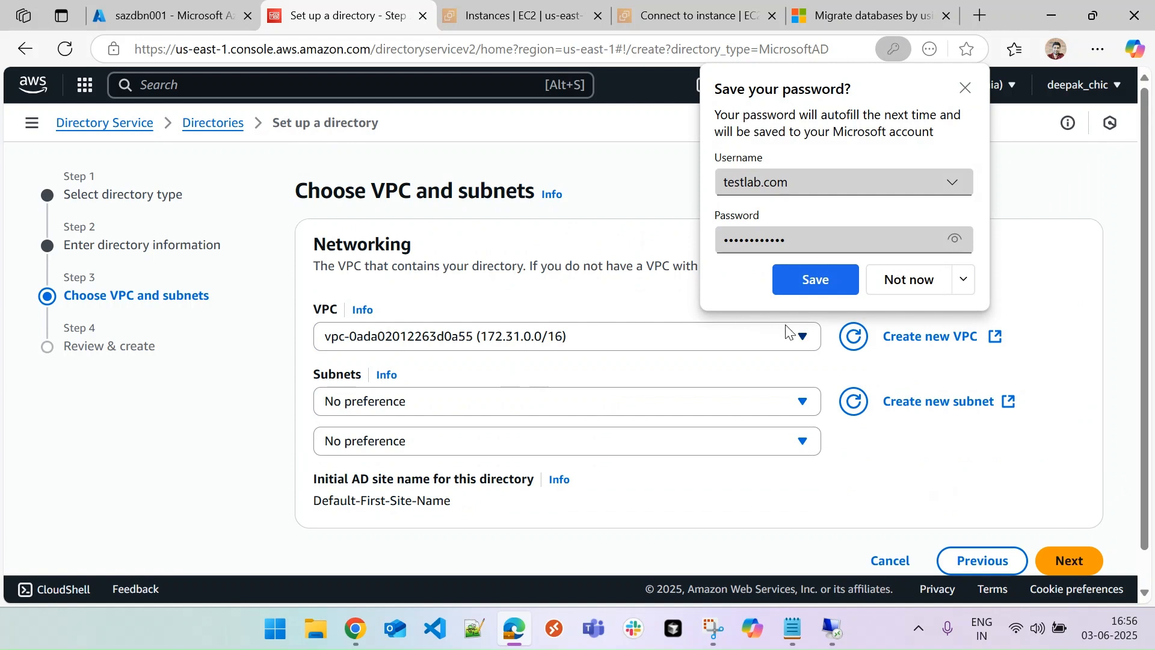
# Place the directory in test-dev-east-vpc with its default subnets and create it
pyautogui.click(802, 336)
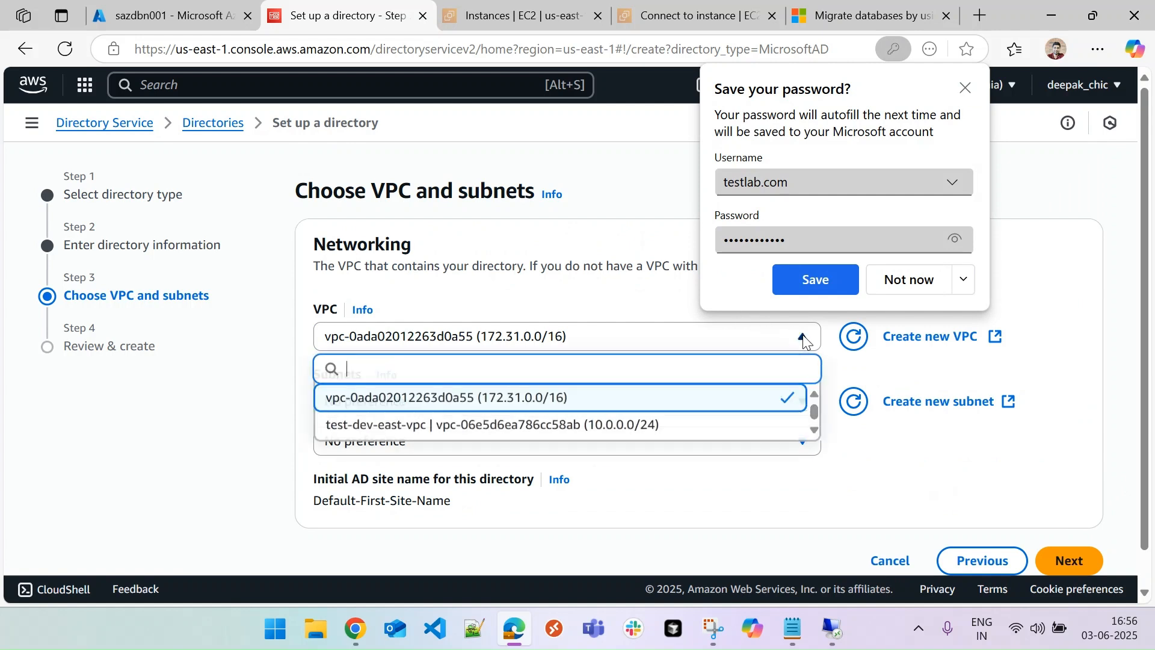
pyautogui.click(494, 425)
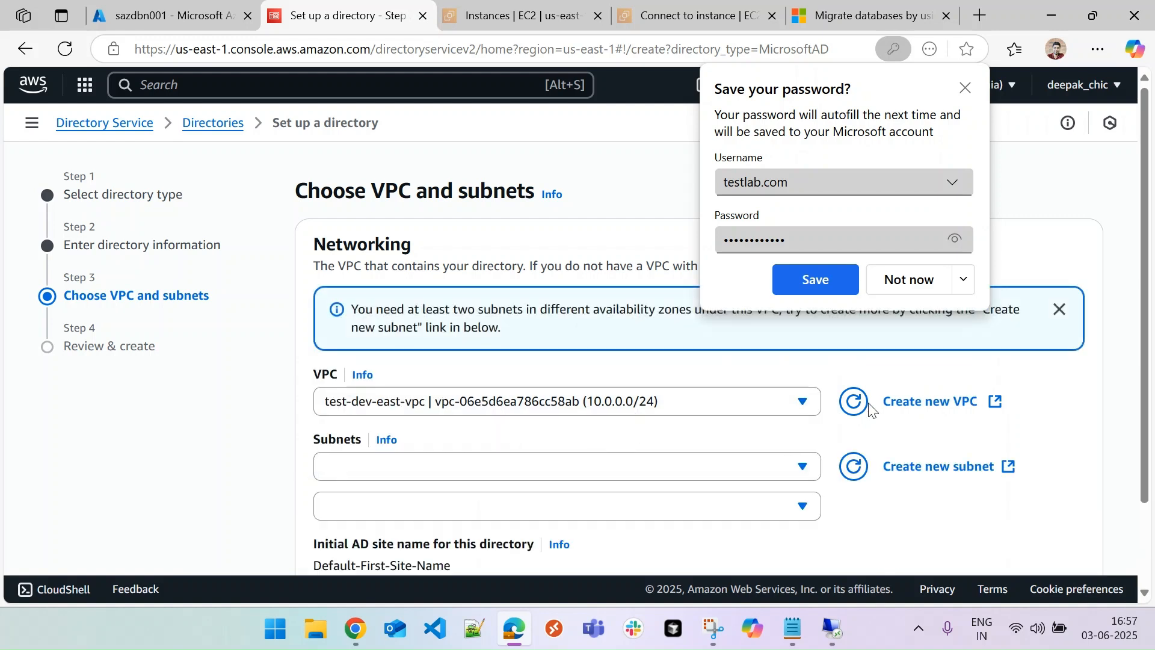
pyautogui.click(965, 87)
pyautogui.scroll(-3, 1147, 229)
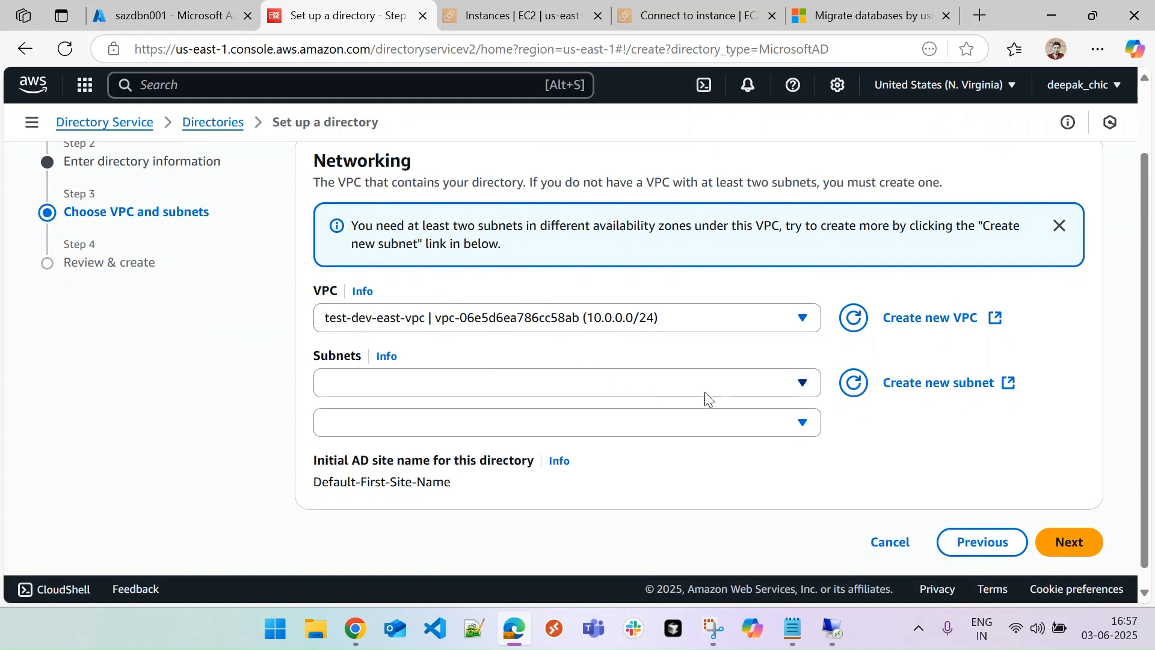
pyautogui.click(808, 385)
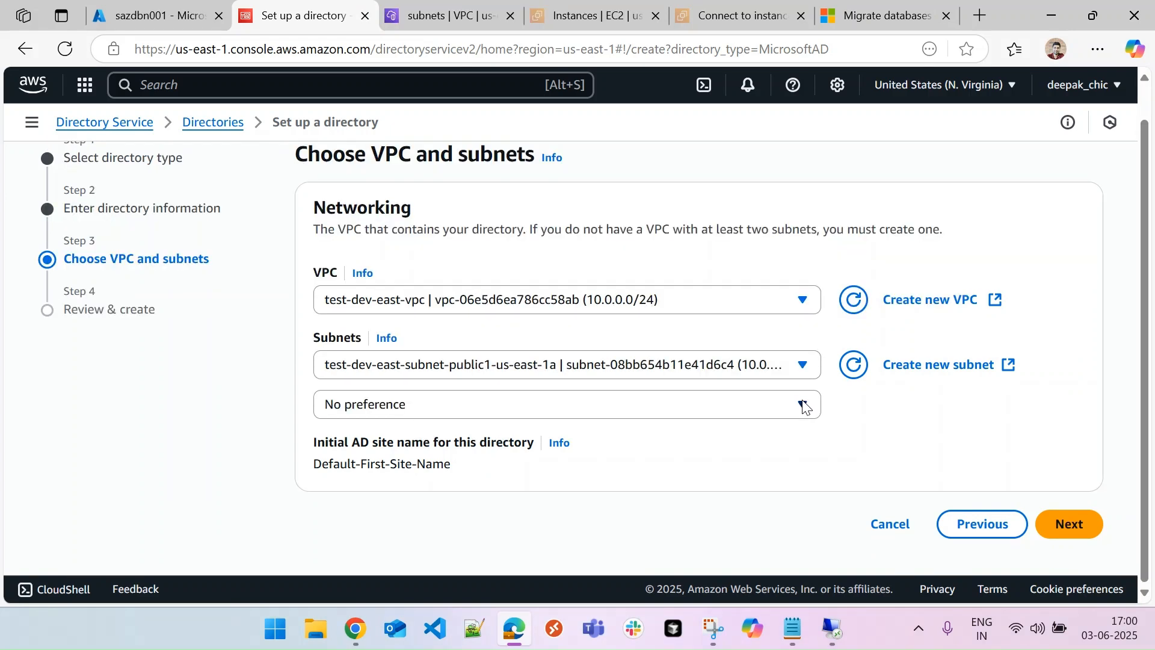
pyautogui.click(804, 404)
pyautogui.click(882, 420)
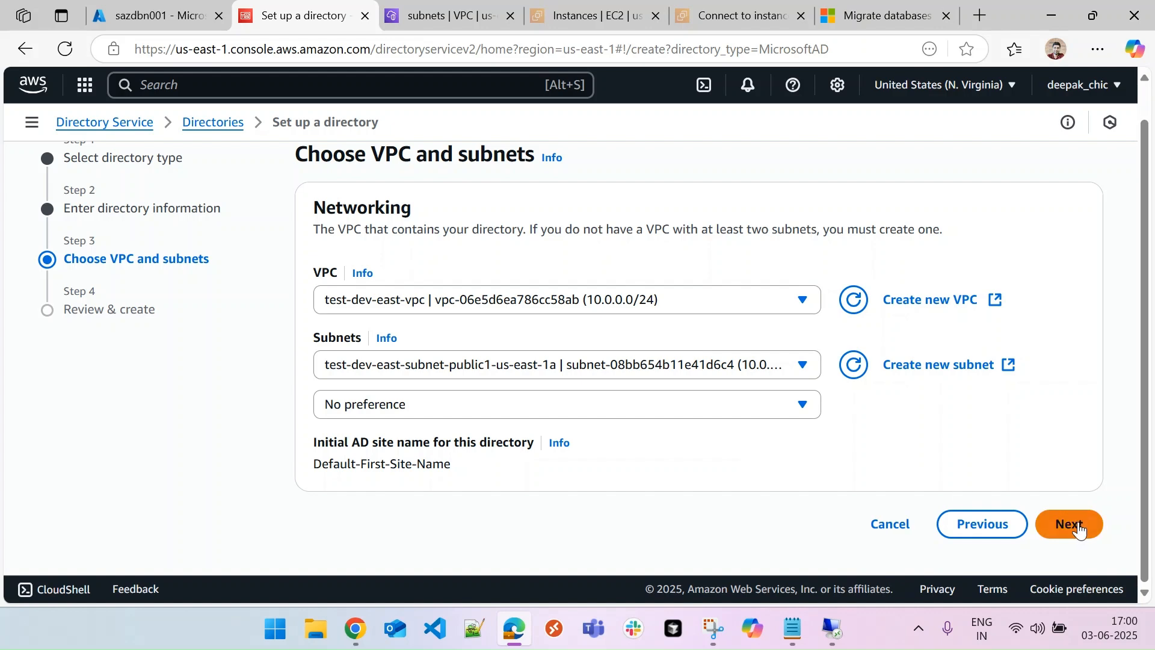
pyautogui.click(1080, 530)
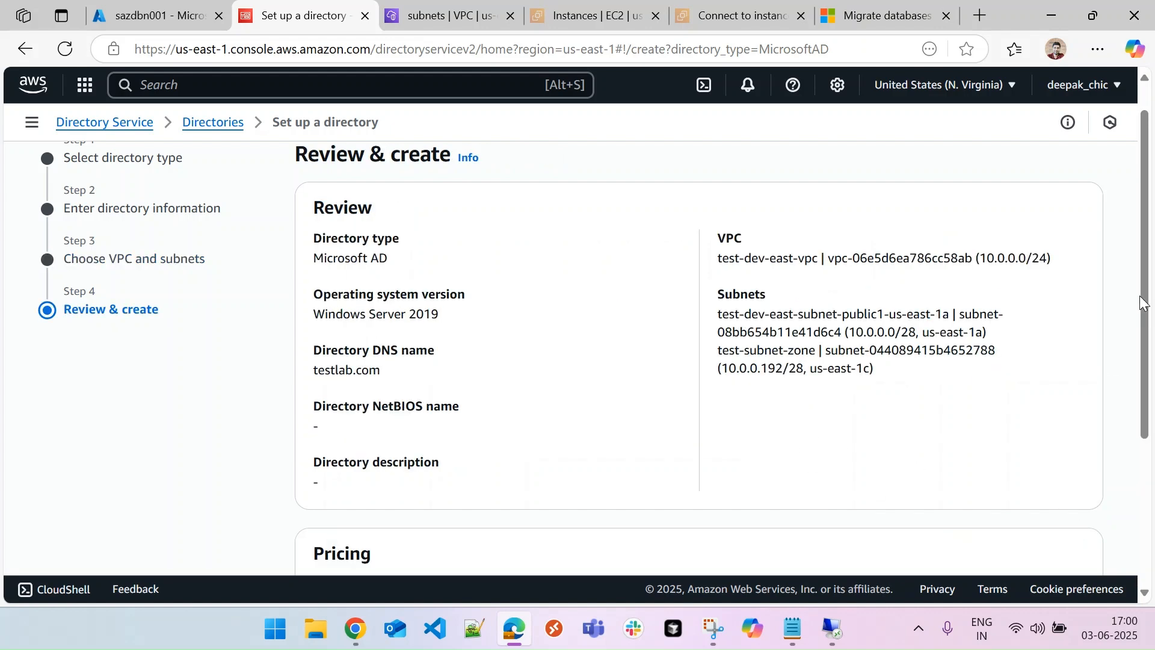
pyautogui.scroll(-4, 1128, 310)
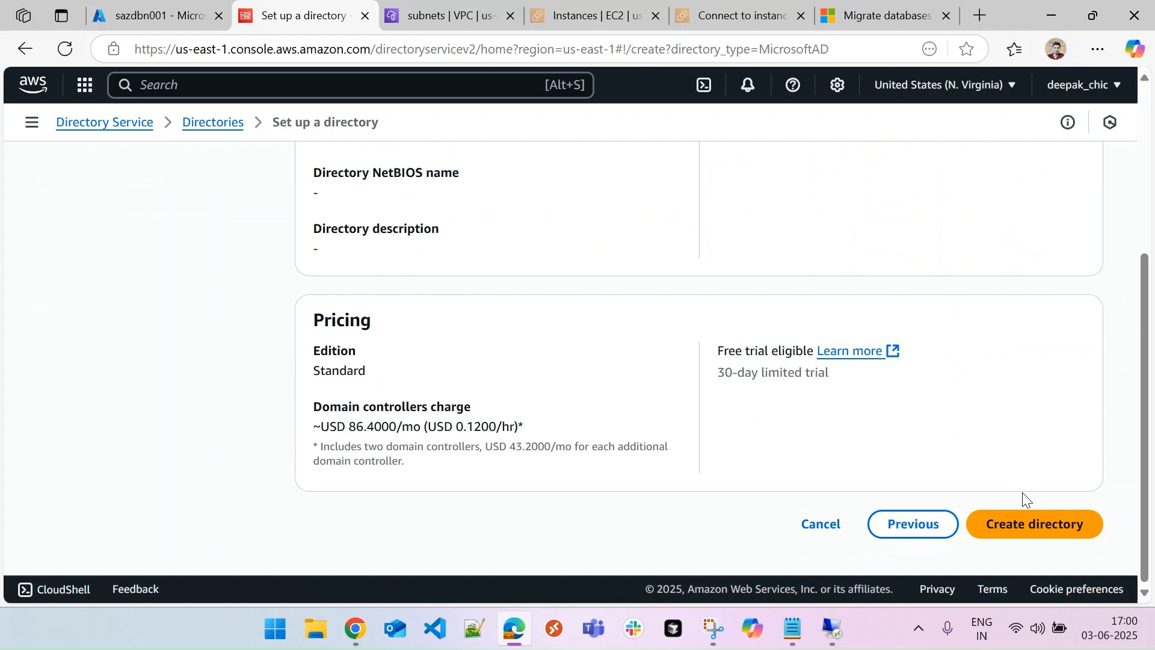
pyautogui.click(1038, 523)
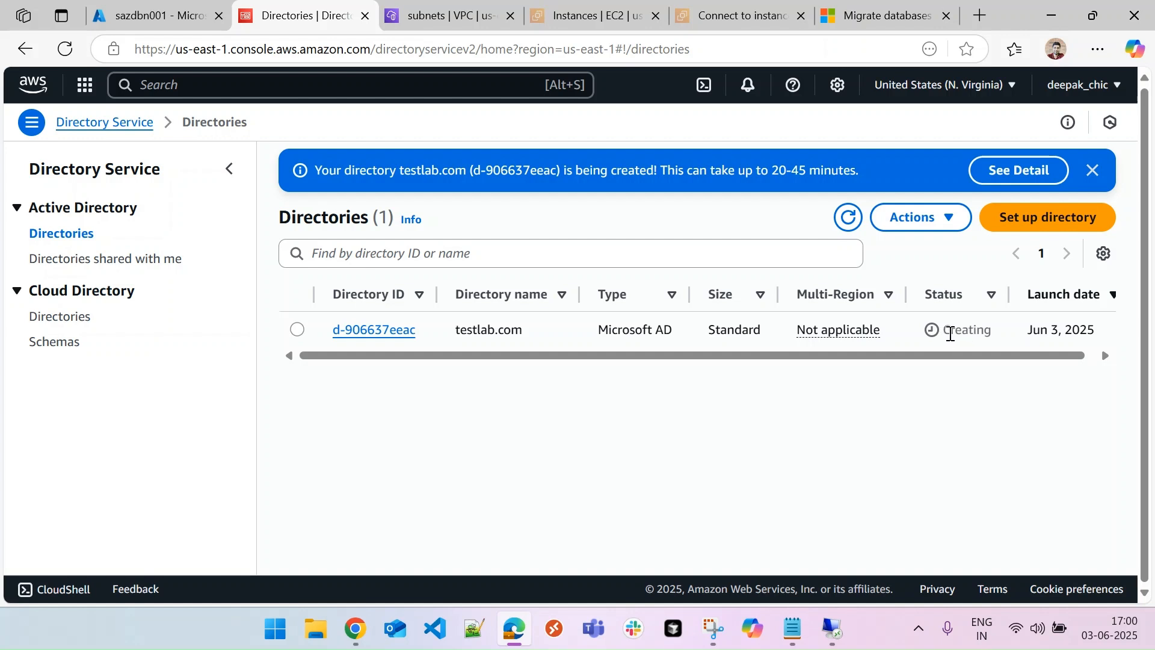
# Refresh the Directories list until testlab.com changes from Creating to Active
pyautogui.click(848, 217)
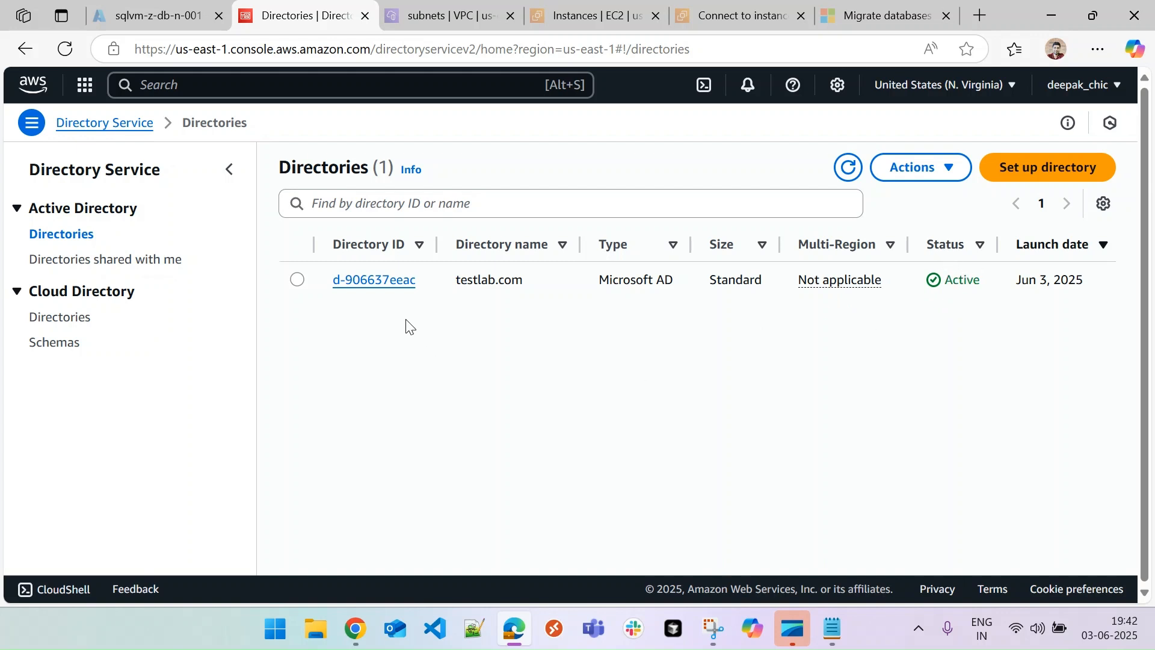
# Open the testlab.com directory details and check its DNS name
pyautogui.click(382, 281)
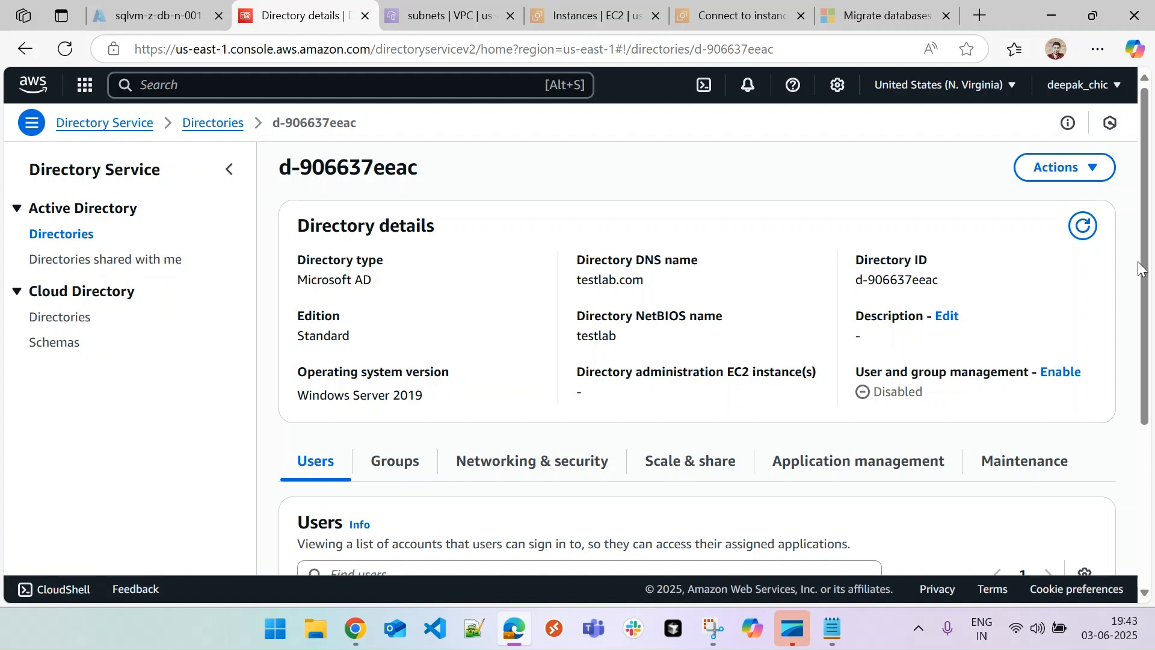
pyautogui.scroll(-1, 1138, 269)
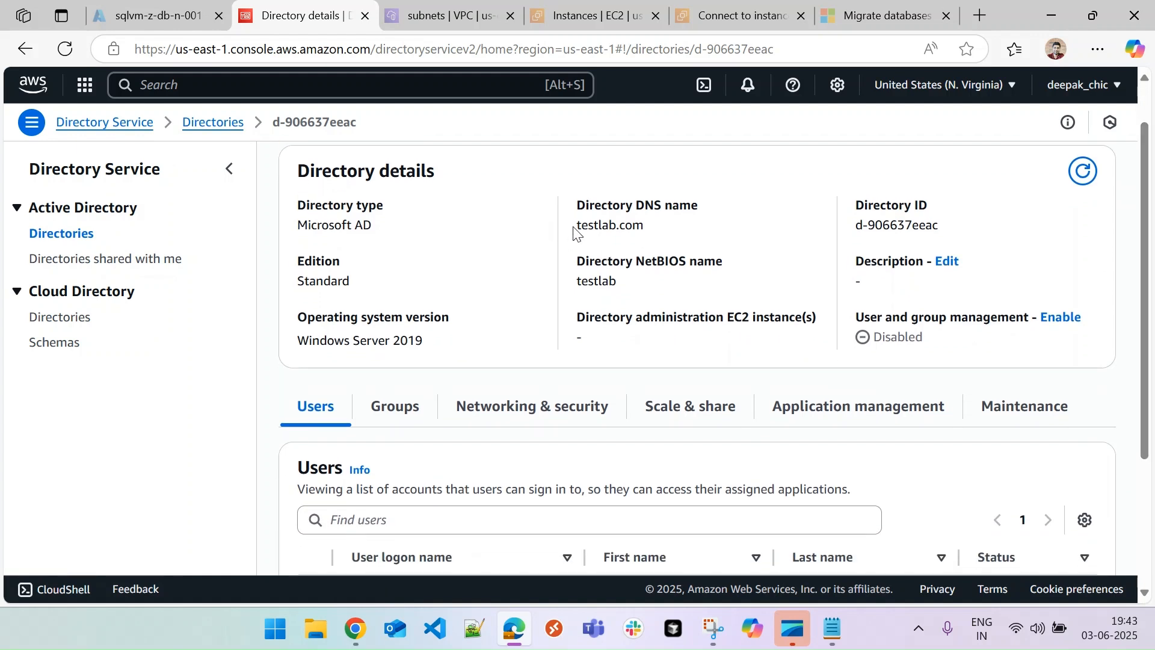
pyautogui.moveTo(582, 229); pyautogui.dragTo(660, 231)
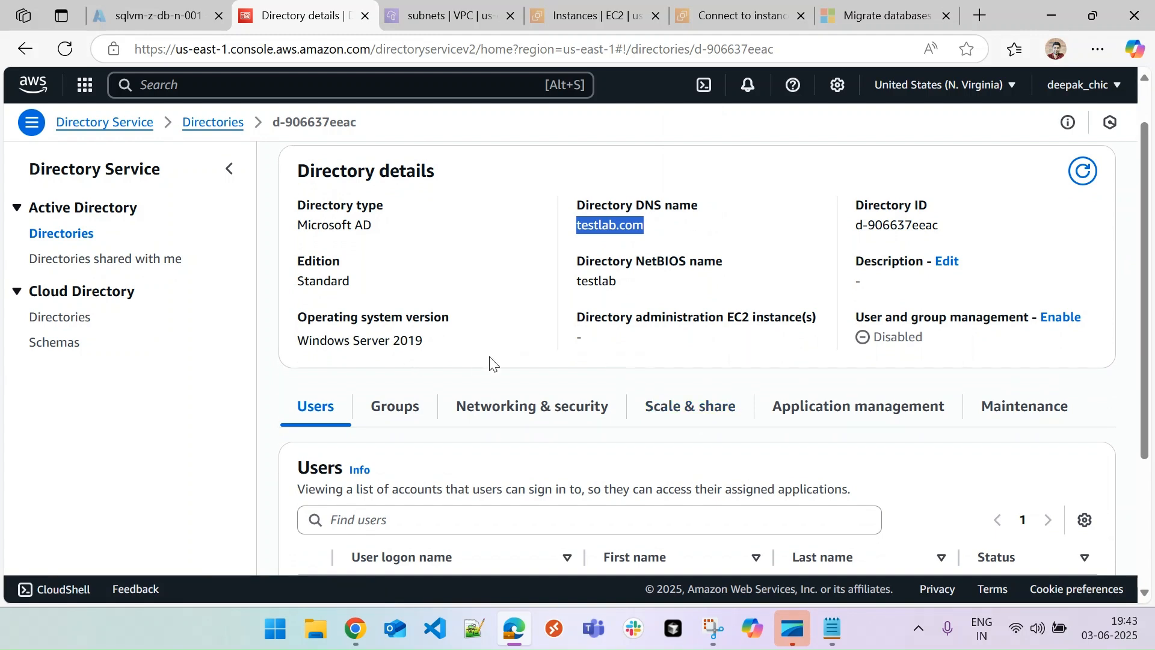
pyautogui.click(537, 364)
# View the directory's two DNS addresses under Networking & security, then return to Users
pyautogui.moveTo(1139, 328); pyautogui.dragTo(1150, 388)
pyautogui.click(598, 306)
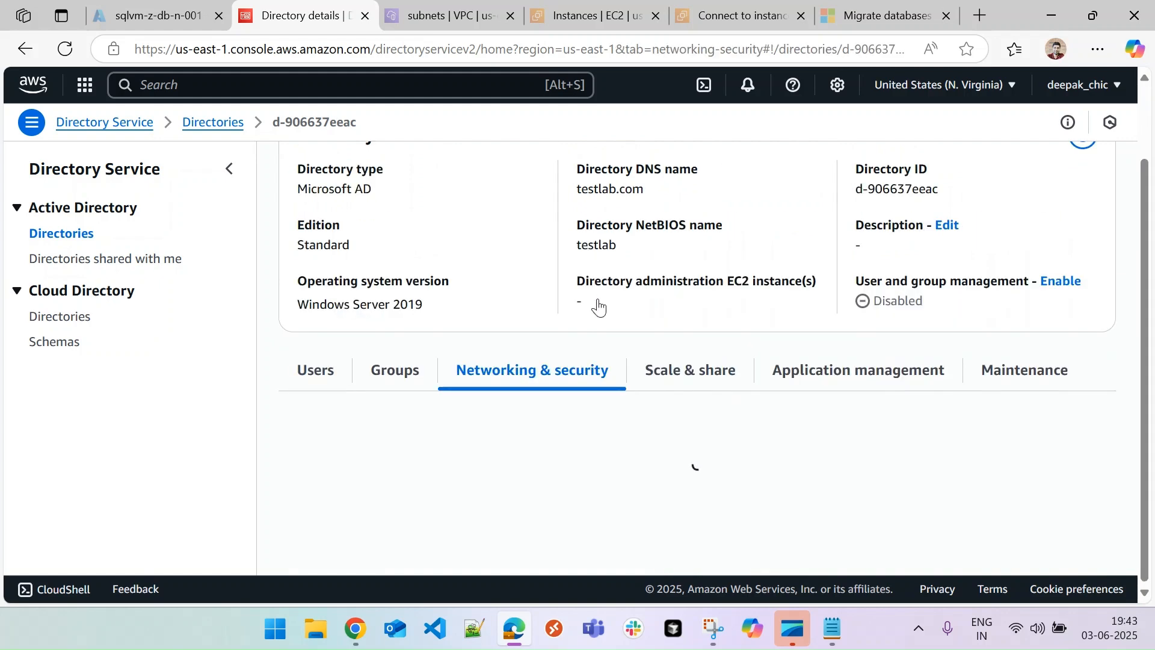
pyautogui.scroll(-2, 1142, 204)
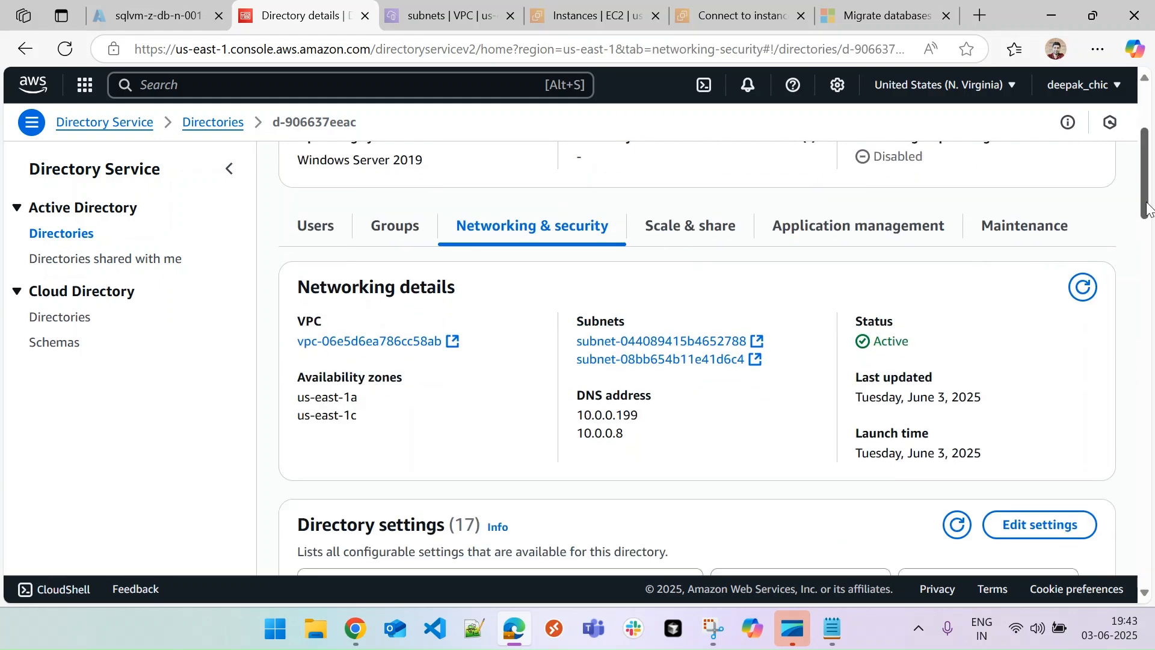
pyautogui.moveTo(583, 393); pyautogui.dragTo(634, 413)
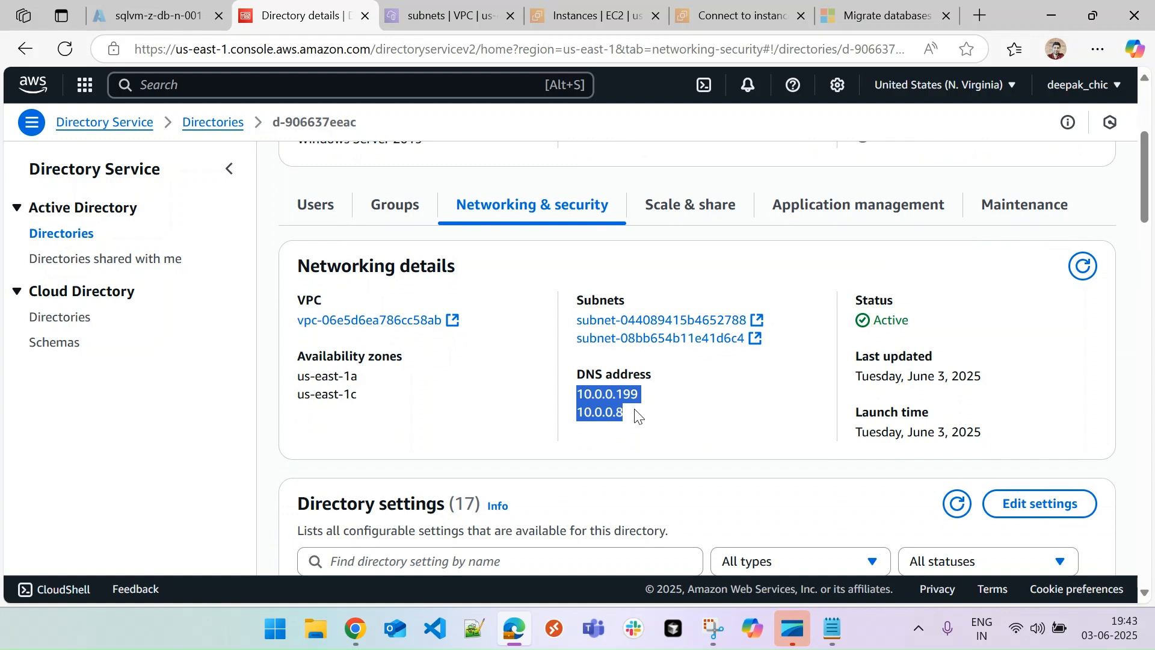
pyautogui.click(457, 442)
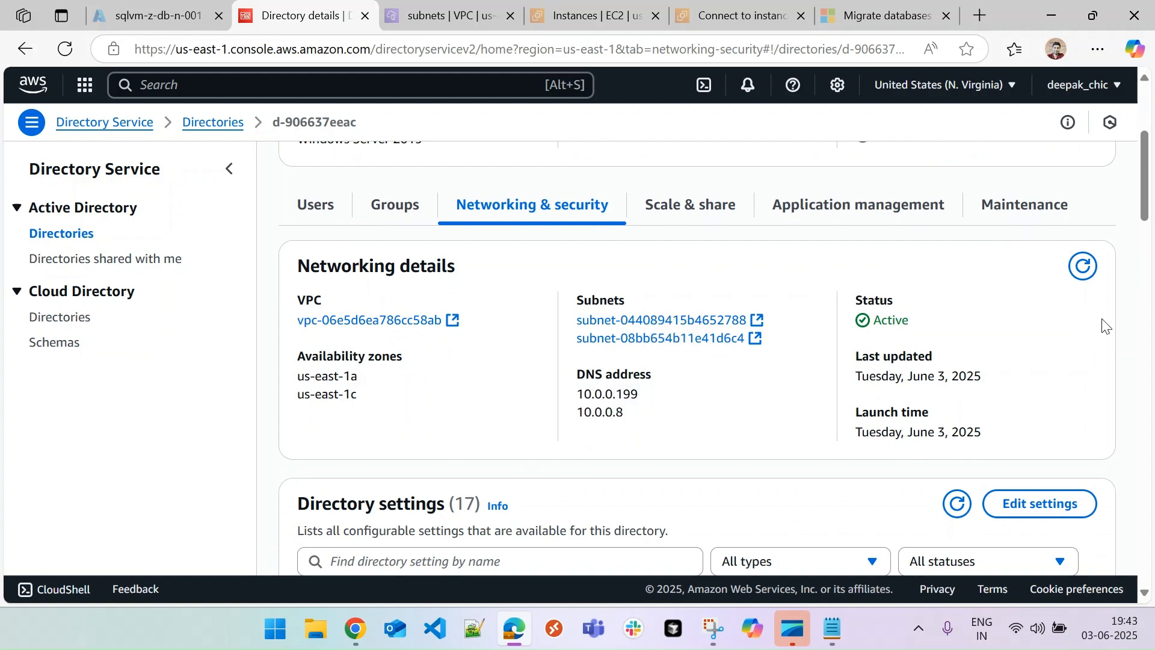
pyautogui.click(321, 205)
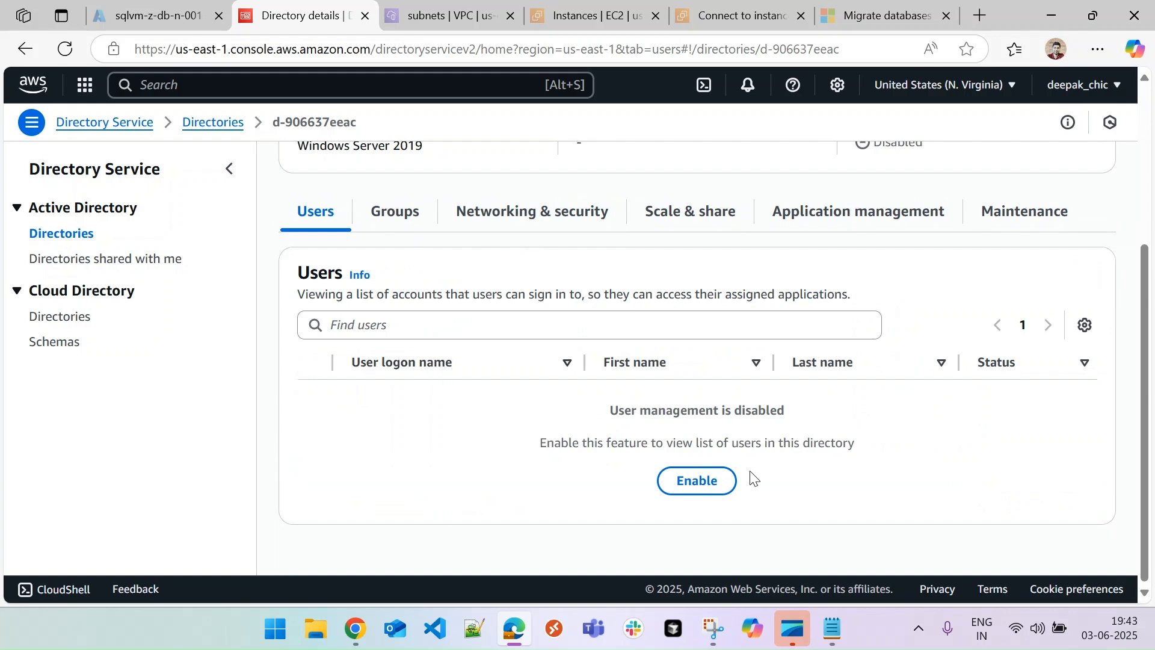
# Enable user and group management for testlab.com and refresh its status
pyautogui.click(696, 486)
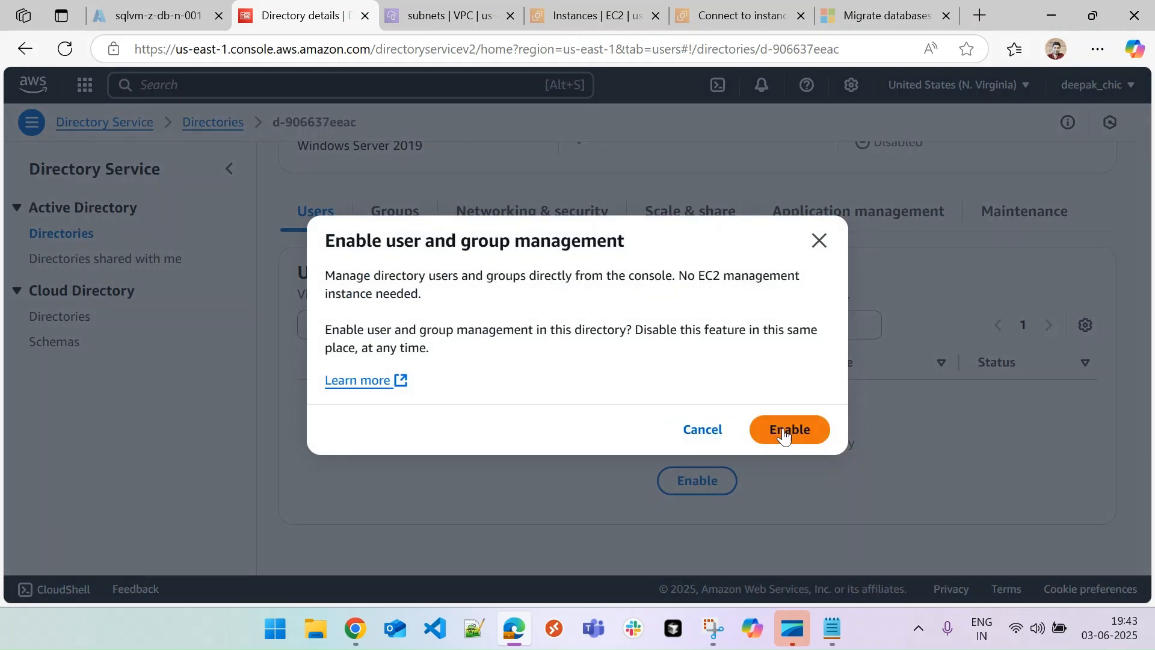
pyautogui.click(802, 429)
pyautogui.click(713, 489)
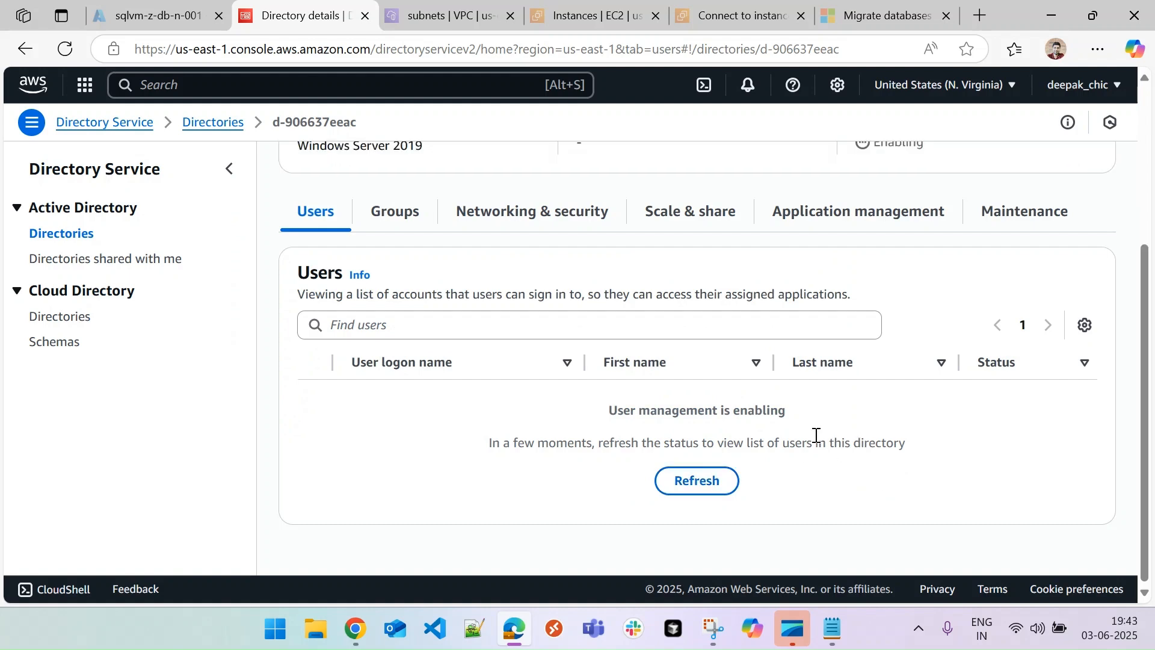
pyautogui.click(707, 489)
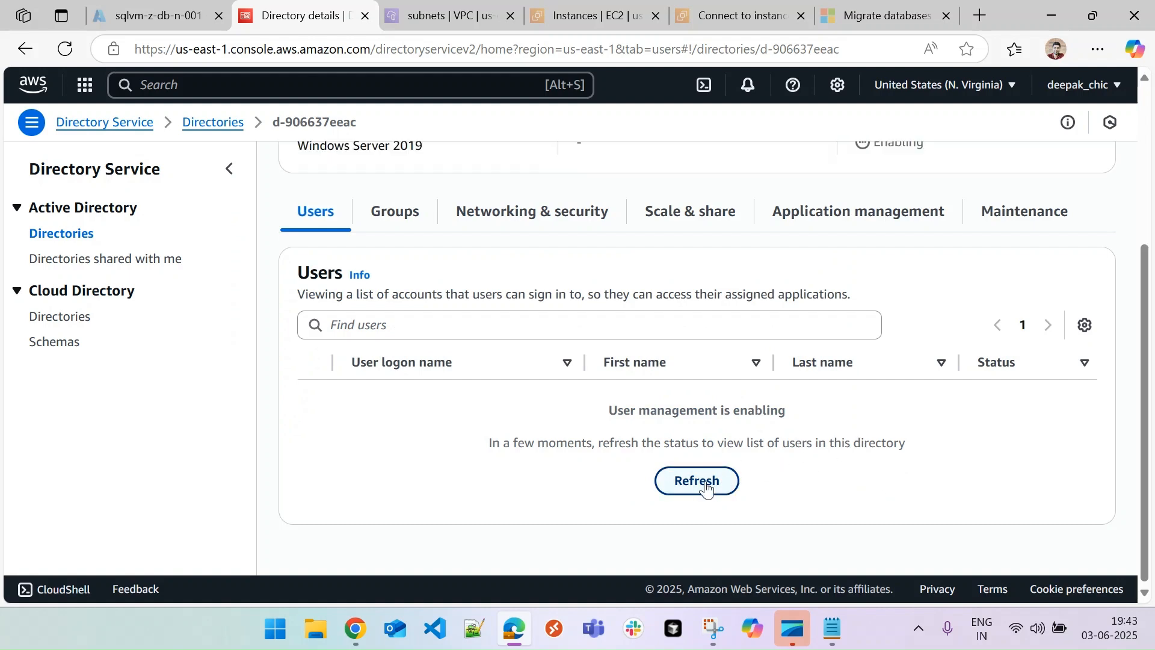
pyautogui.click(384, 224)
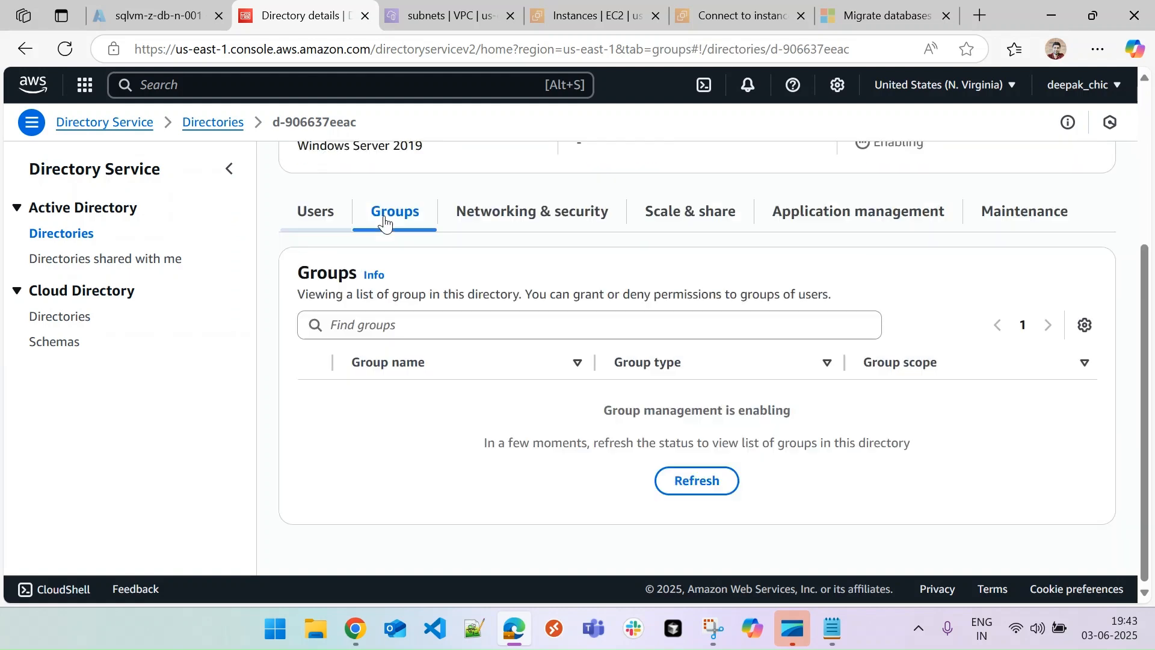
pyautogui.click(315, 211)
pyautogui.click(696, 480)
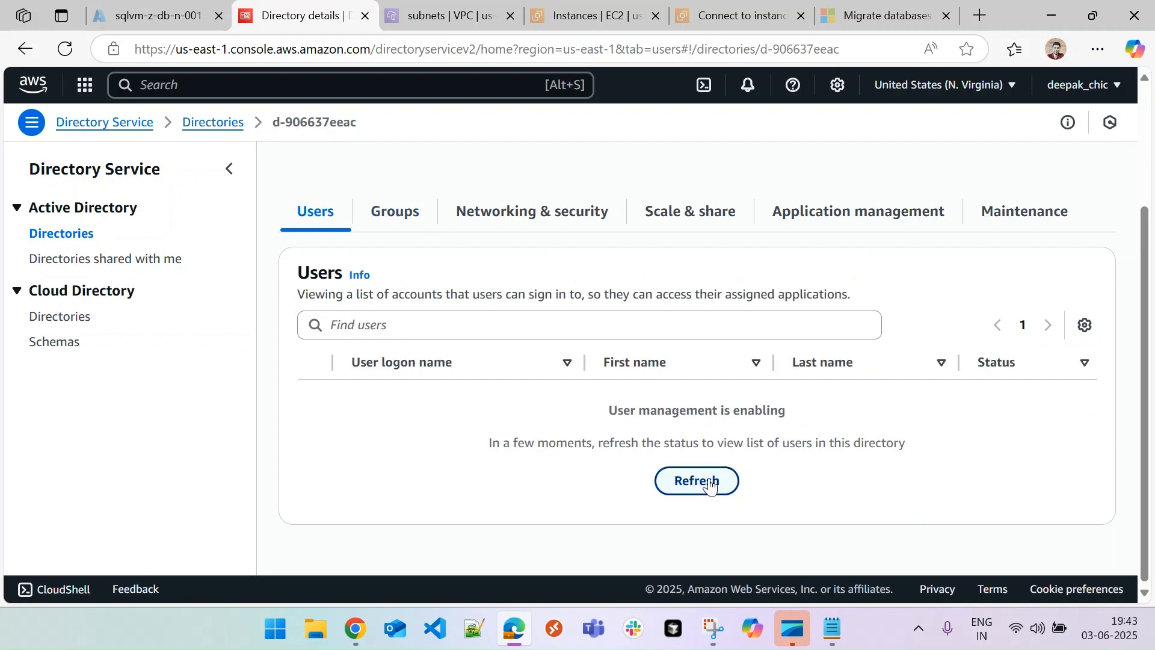
# Reopen testlab.com from Directories to see its five user accounts, including Administrator and Admin
pyautogui.click(213, 124)
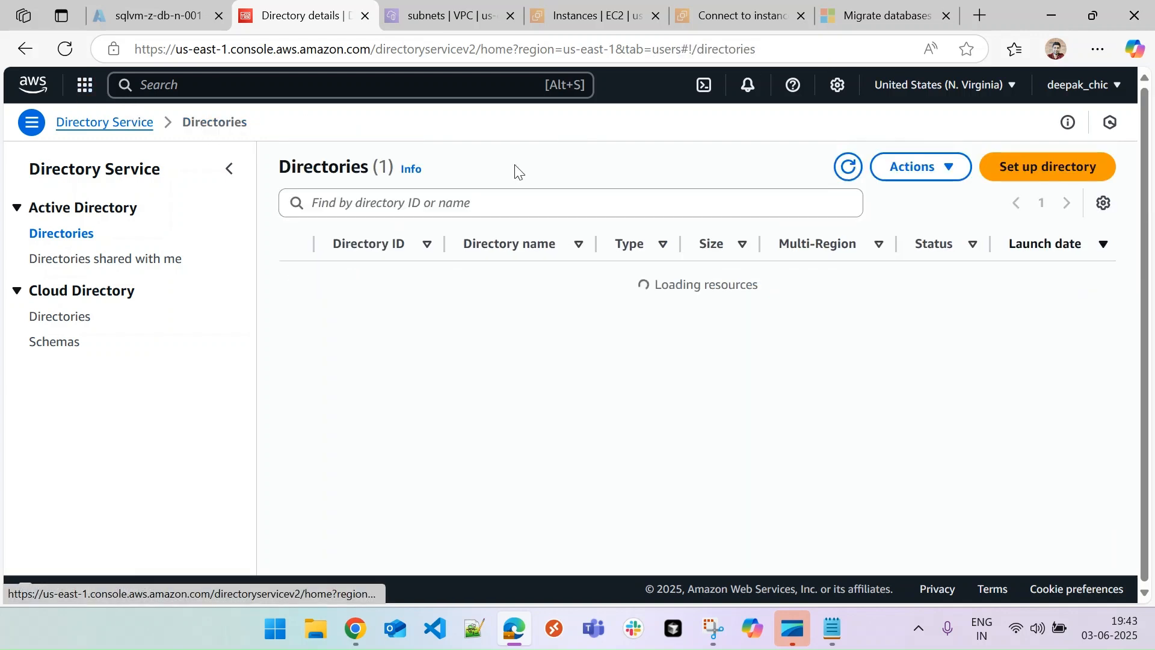
pyautogui.click(374, 283)
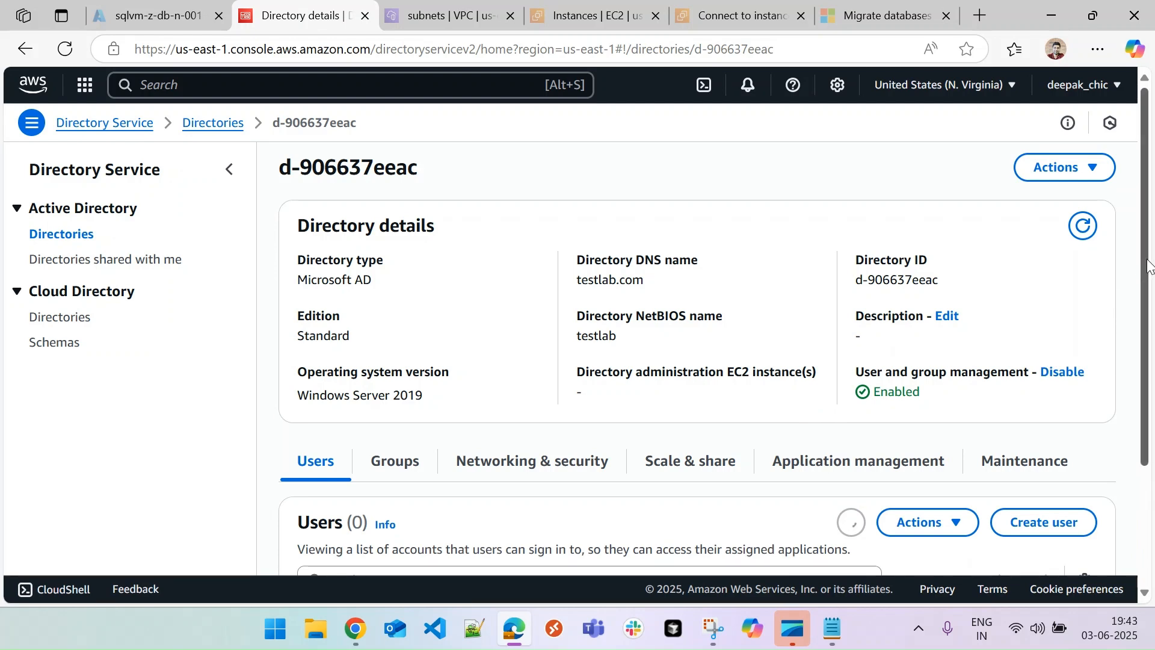
pyautogui.scroll(-3, 1145, 277)
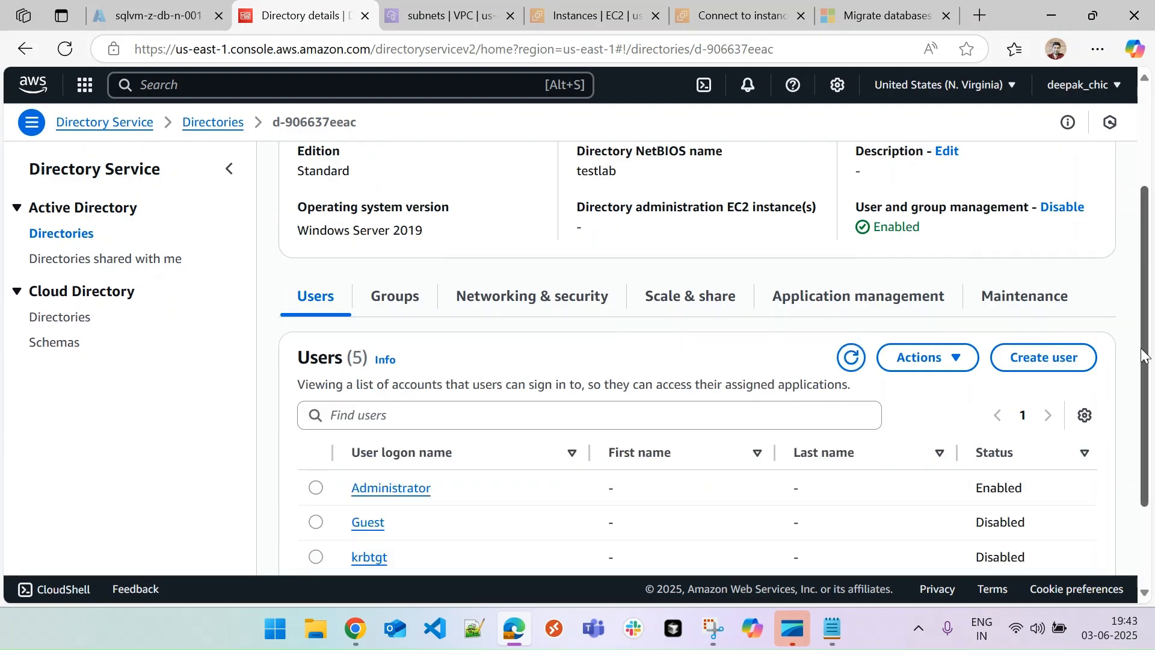
pyautogui.scroll(-2, 1146, 355)
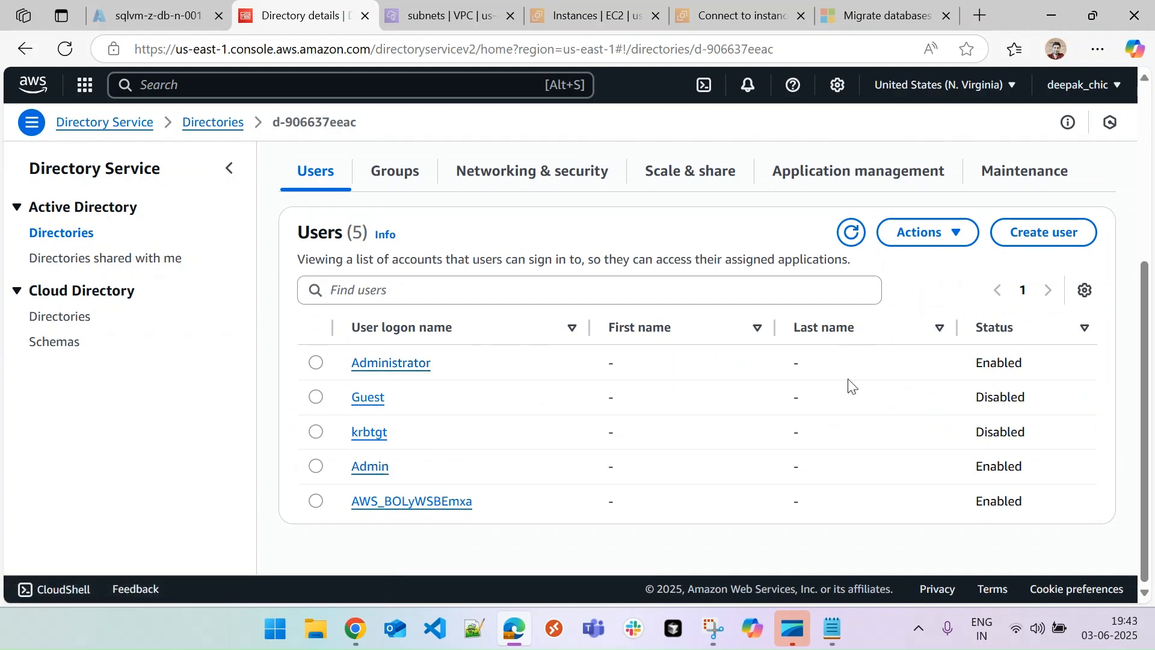
pyautogui.moveTo(1148, 298); pyautogui.dragTo(1145, 102)
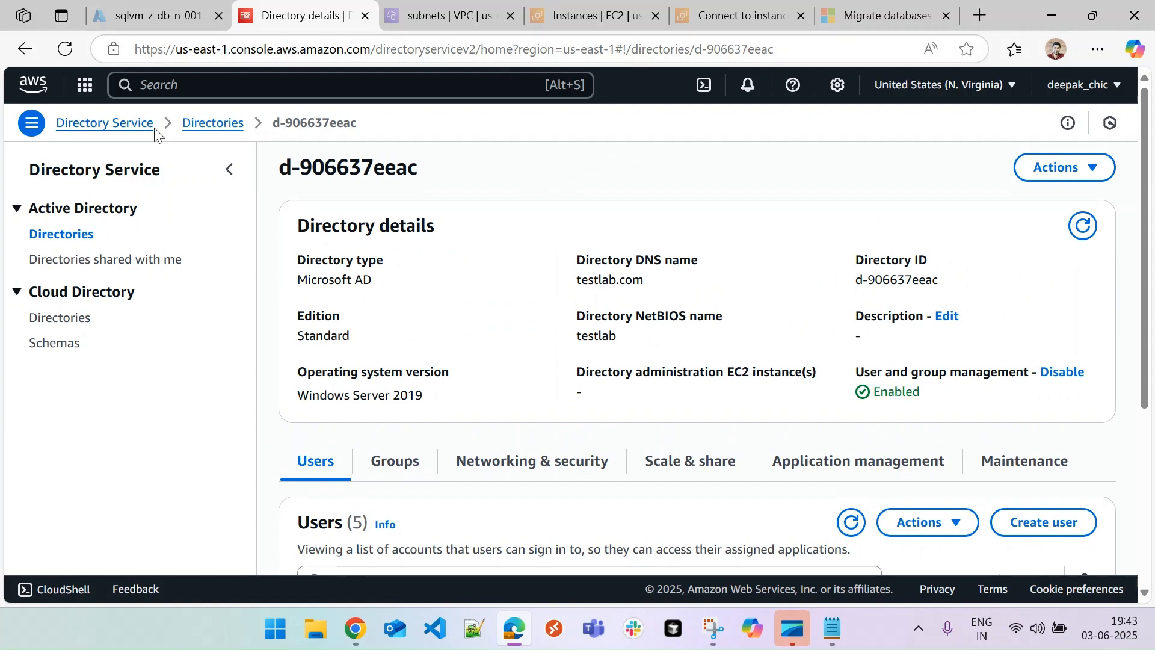
# Open FSx via an 'fsx' search, start Create file system, and select FSx for Windows File Server
pyautogui.click(178, 83)
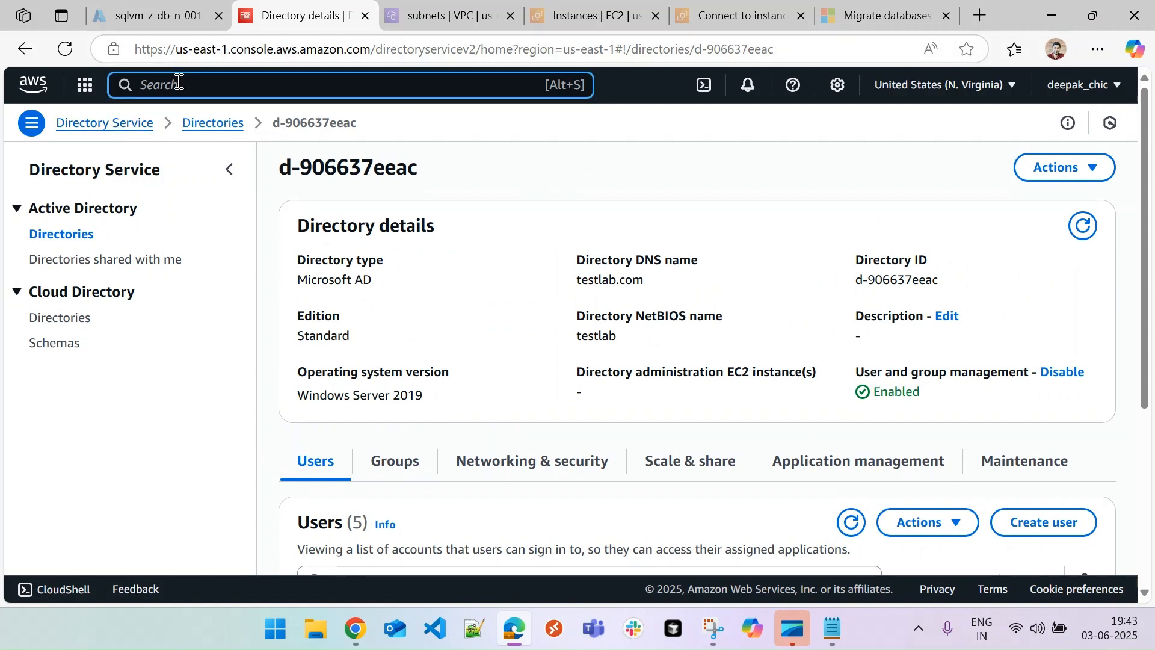
pyautogui.write('fsx')
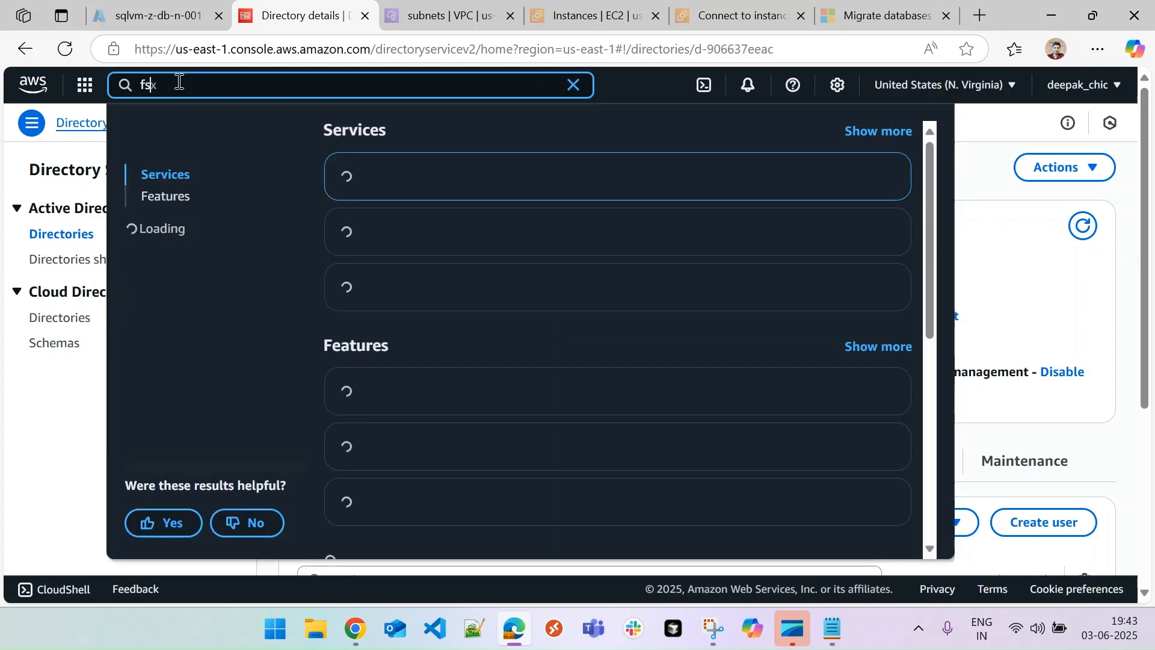
pyautogui.click(394, 179)
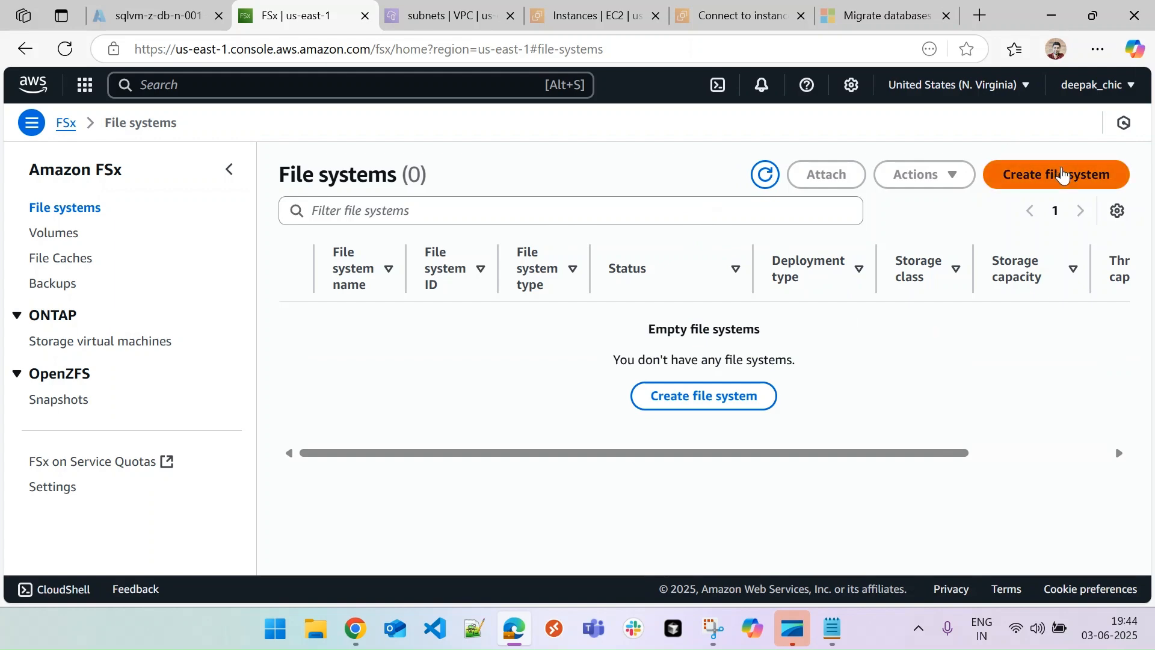
pyautogui.click(1062, 175)
pyautogui.click(729, 291)
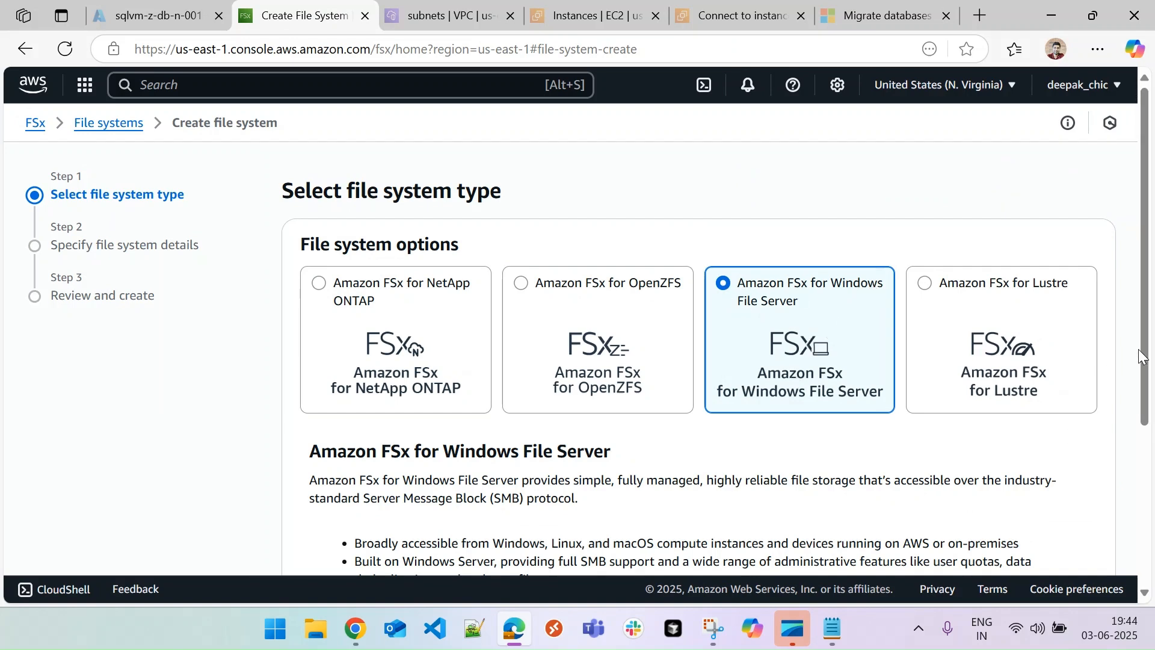
pyautogui.scroll(-4, 1143, 358)
# Name the file system dbbackup with Single-AZ 2 deployment and 50 GiB SSD storage
pyautogui.click(1087, 557)
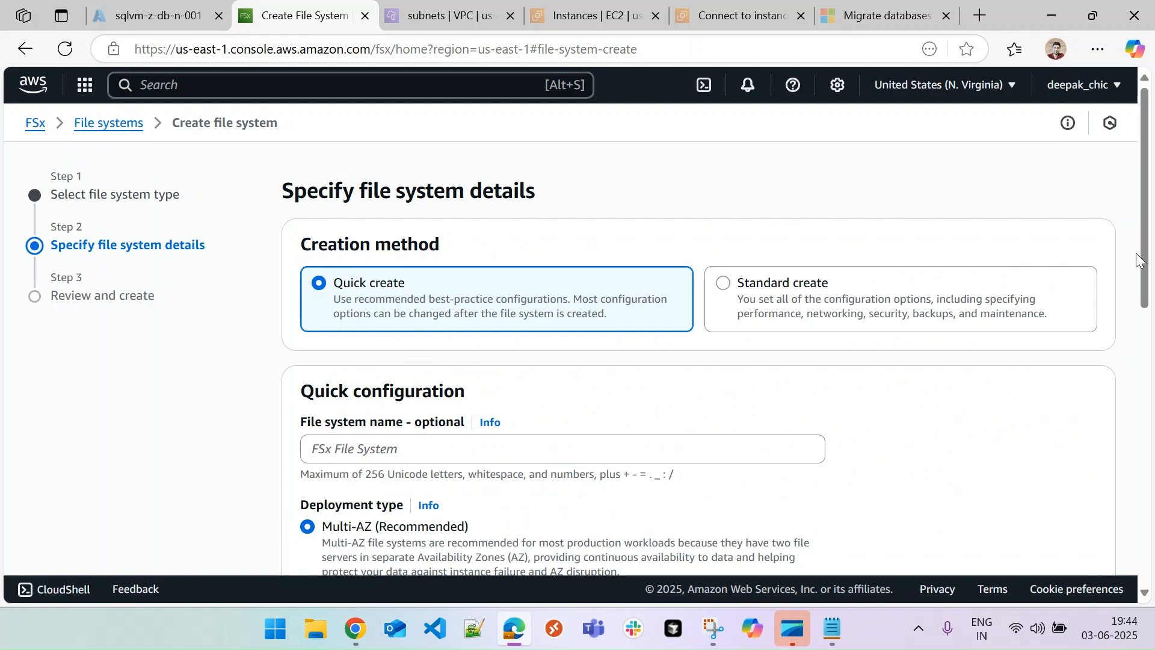
pyautogui.scroll(-3, 1141, 260)
pyautogui.click(416, 234)
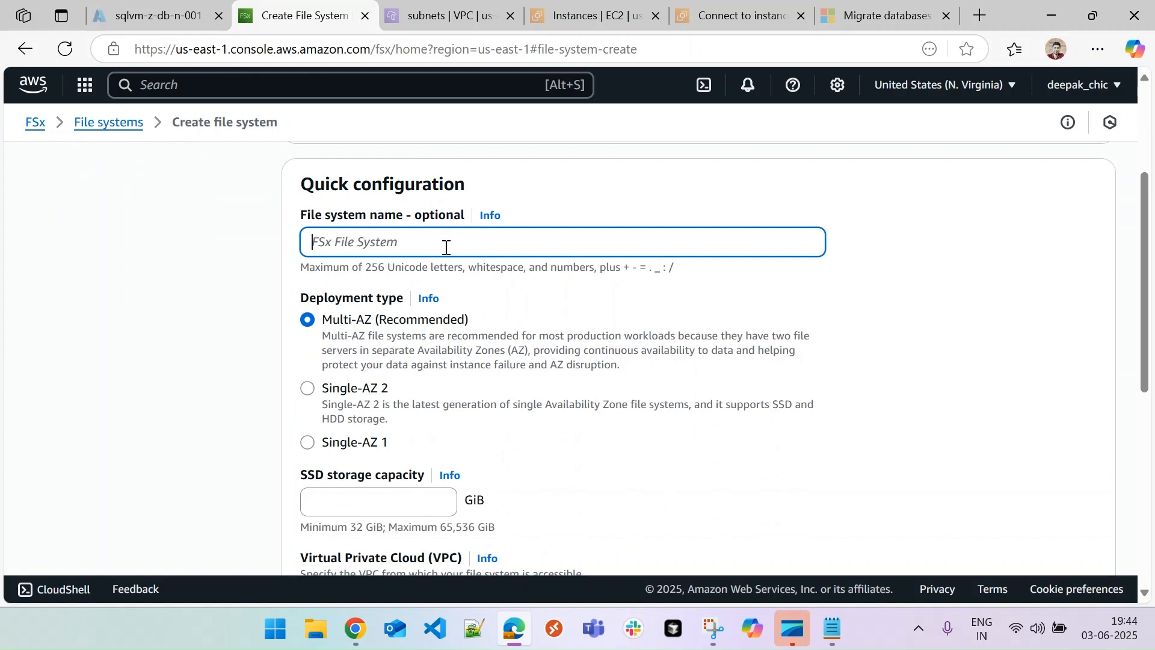
pyautogui.write('db')
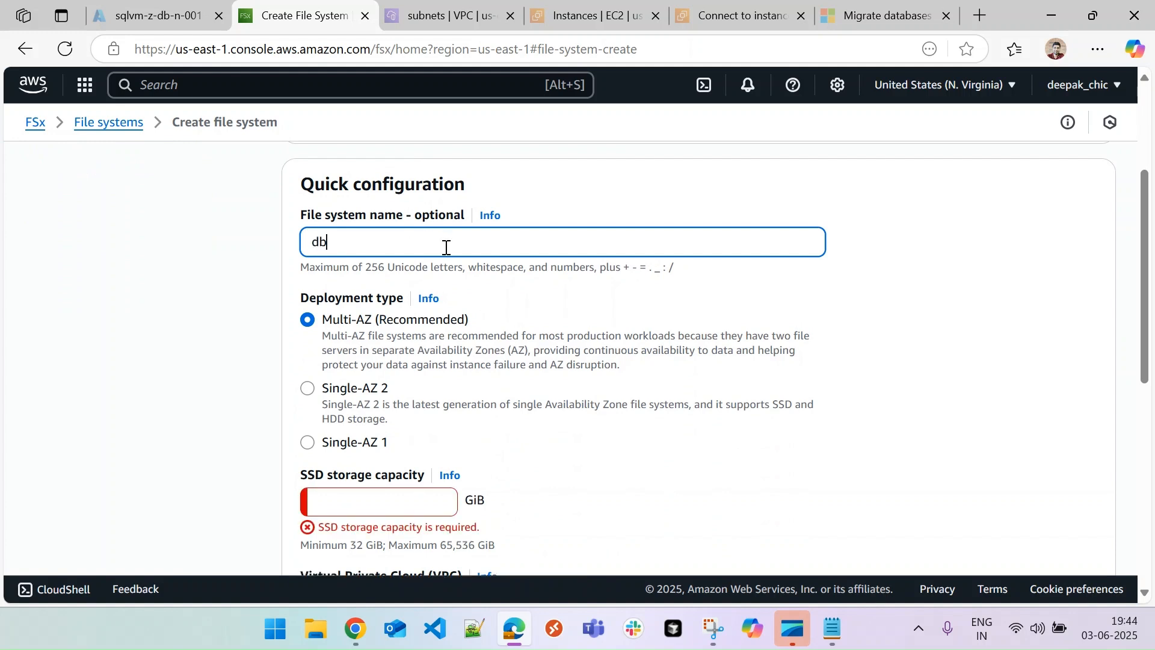
pyautogui.write('backup')
pyautogui.click(310, 389)
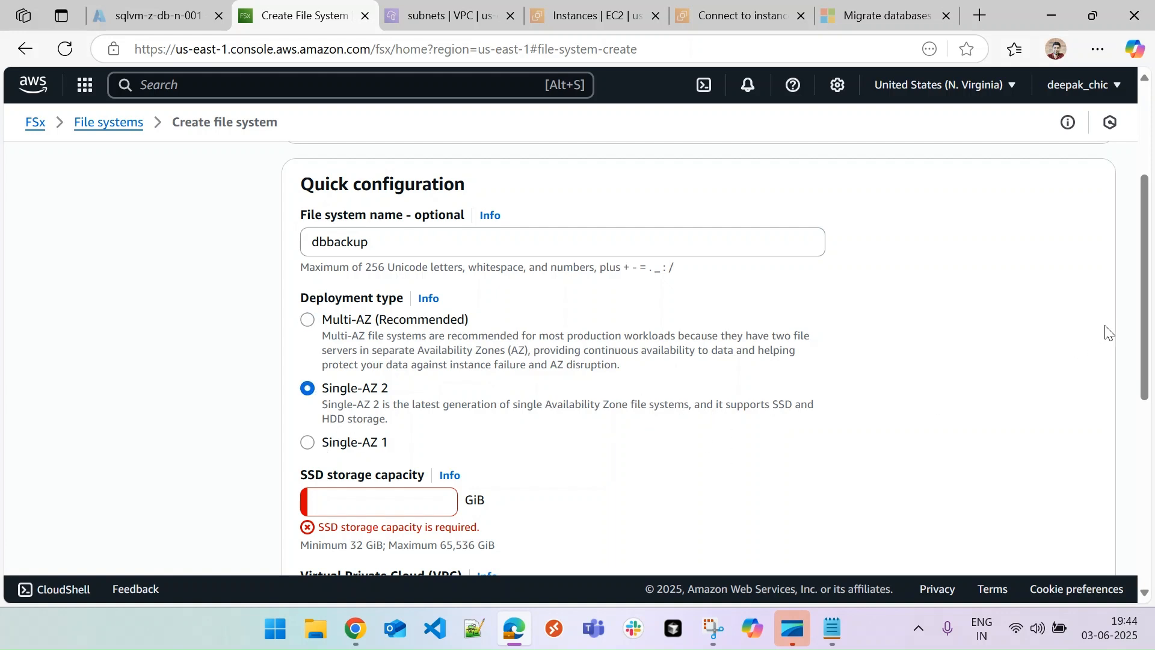
pyautogui.scroll(-3, 838, 361)
pyautogui.click(389, 332)
pyautogui.write('50')
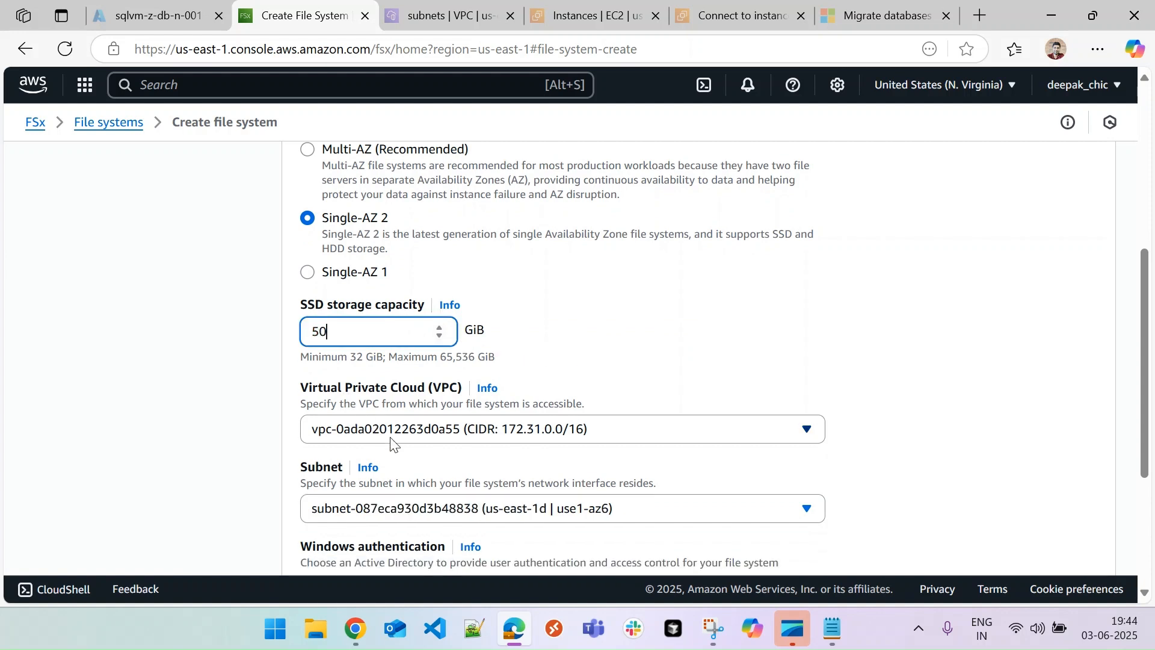
# Place it in test-dev-east-vpc on subnet test-dev-east-subnet-public1-us-east-1a
pyautogui.click(640, 440)
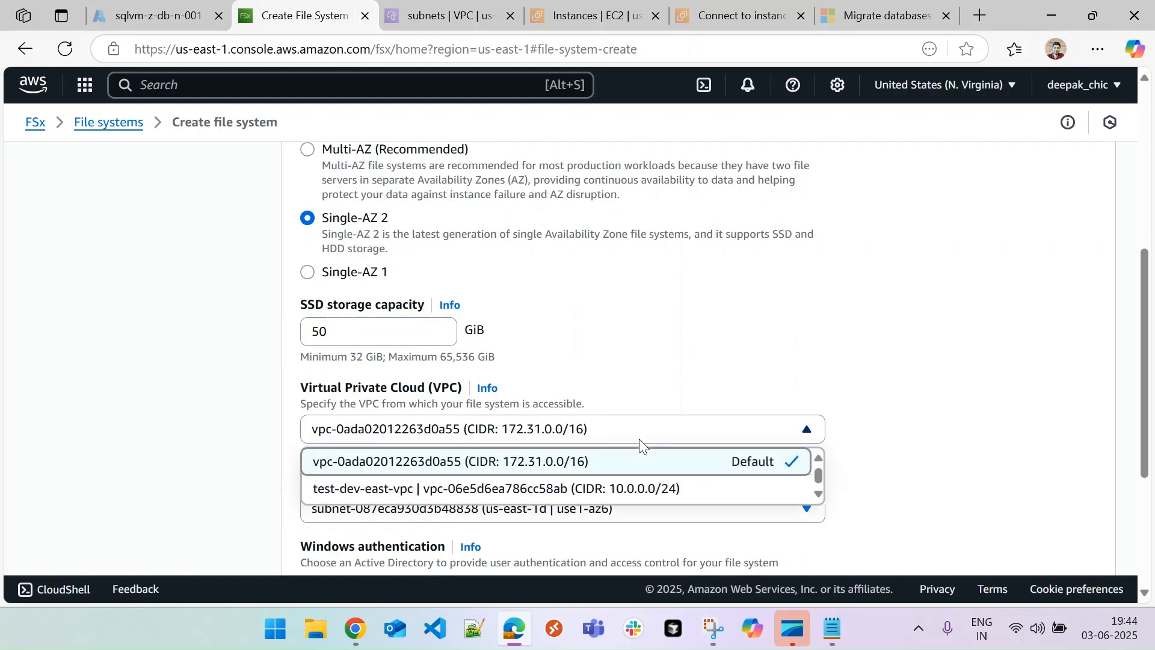
pyautogui.click(616, 484)
pyautogui.click(461, 512)
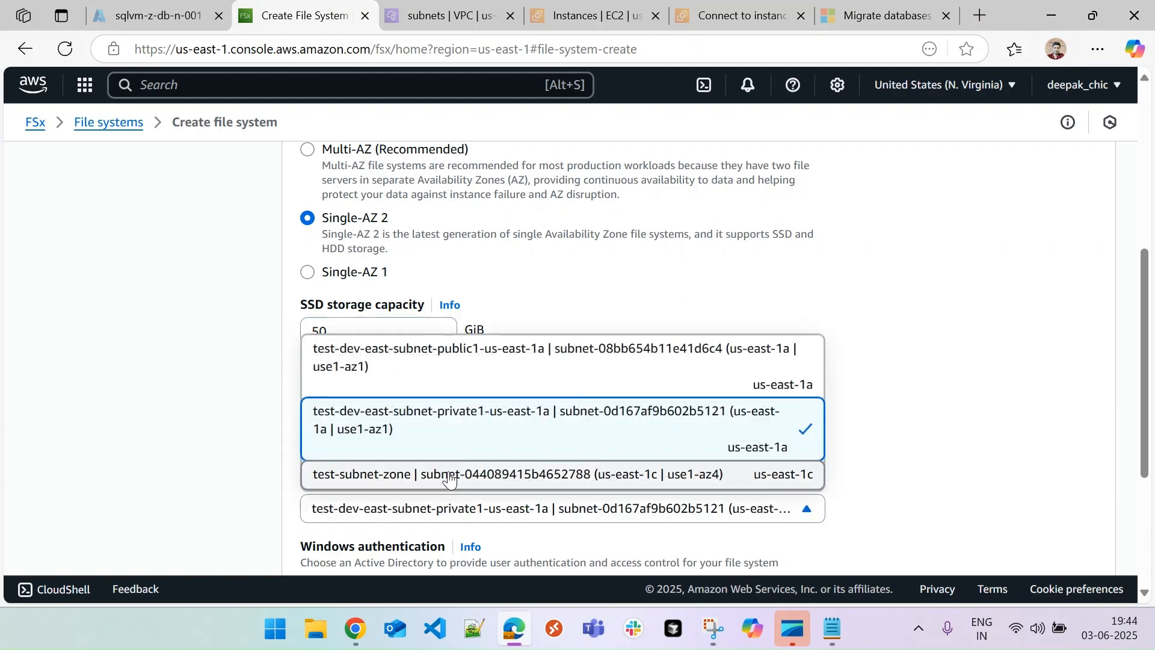
pyautogui.click(445, 366)
pyautogui.moveTo(1144, 385); pyautogui.dragTo(1145, 486)
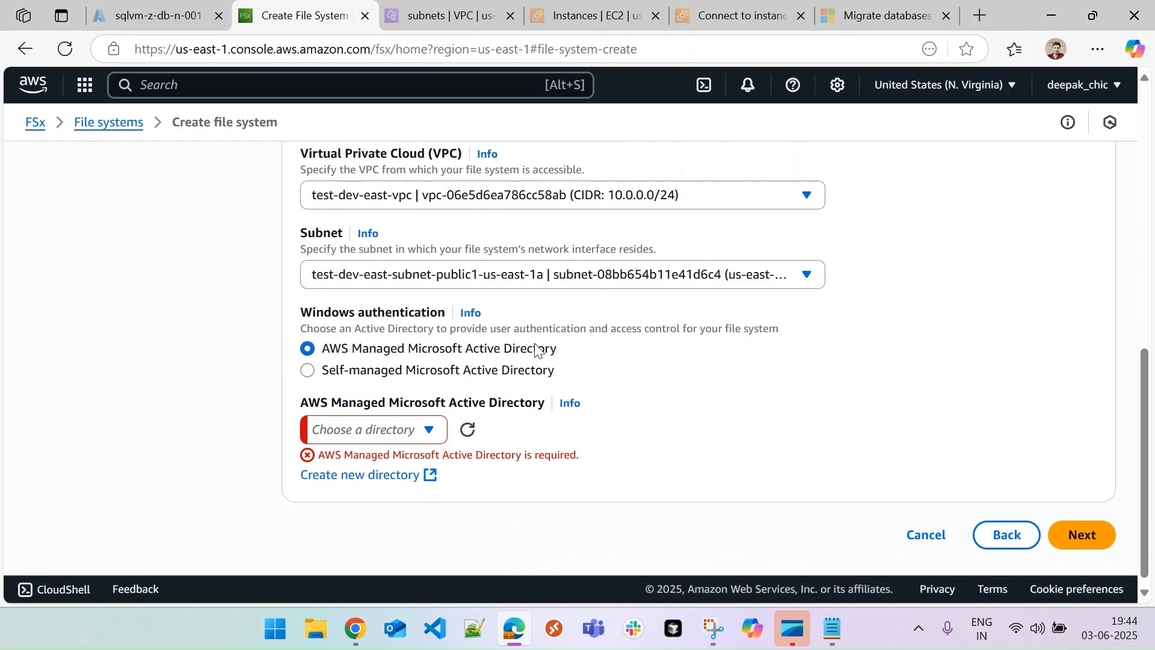
# Choose the testlab.com managed directory and review the create summary
pyautogui.click(436, 433)
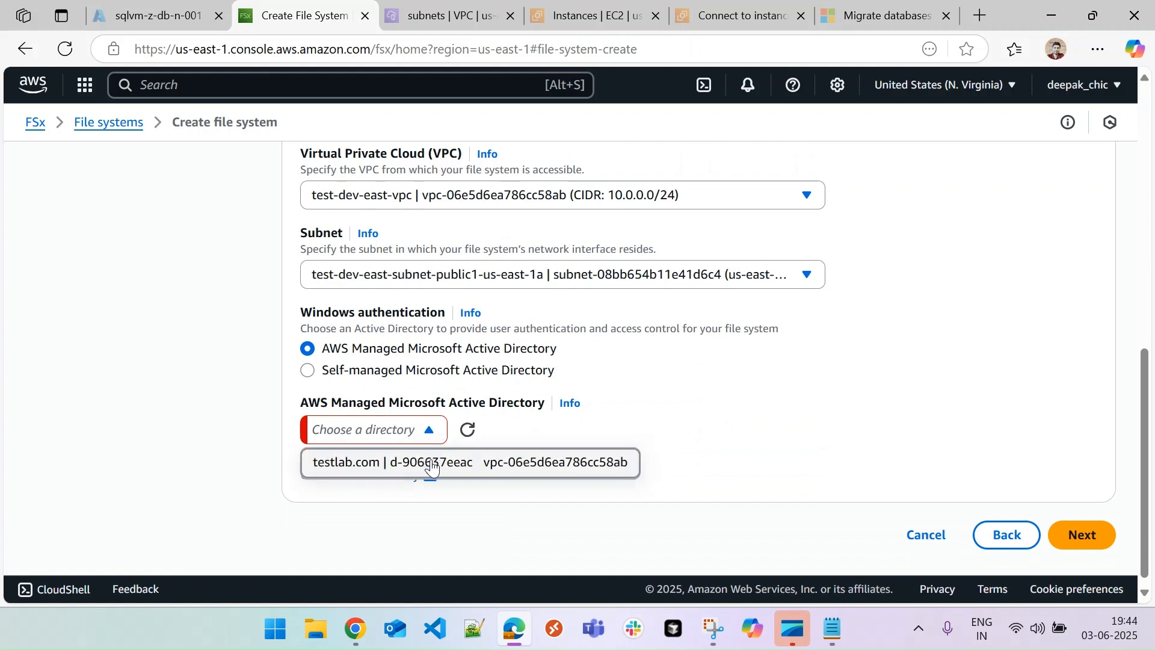
pyautogui.click(432, 467)
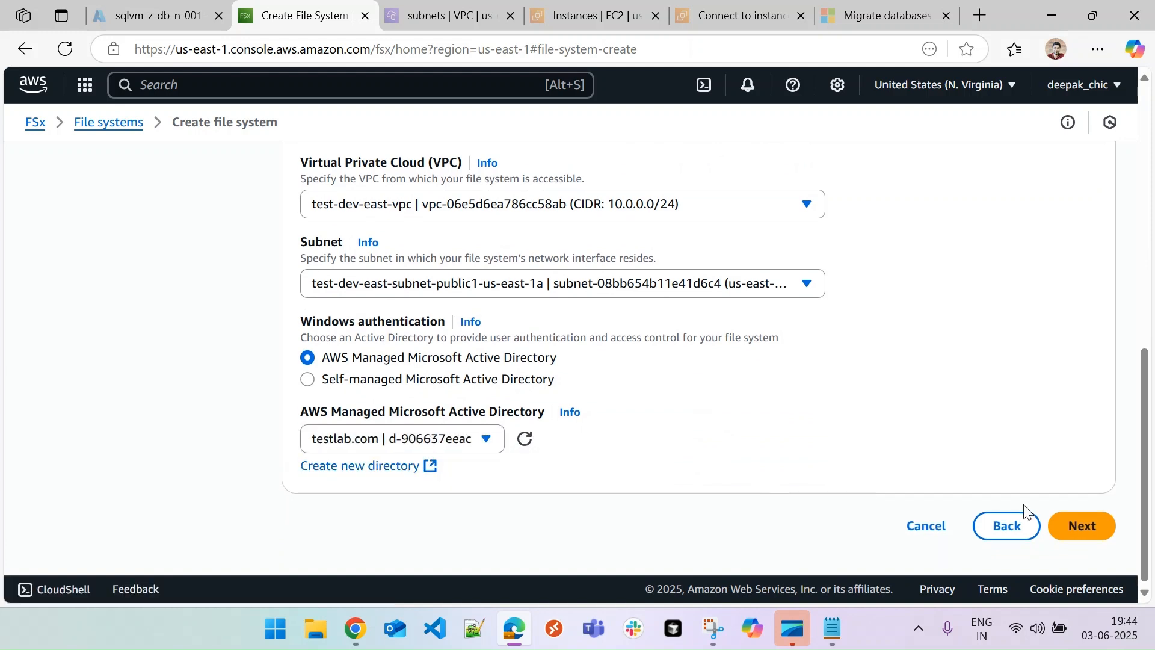
pyautogui.click(1094, 531)
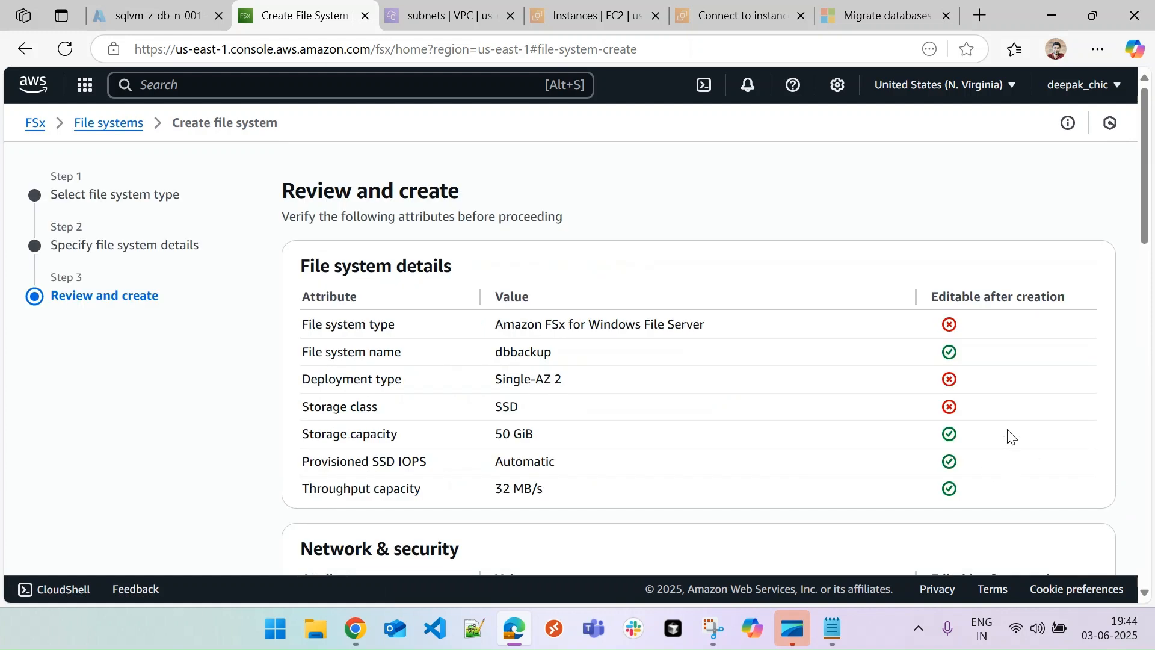
pyautogui.scroll(-5, 1133, 228)
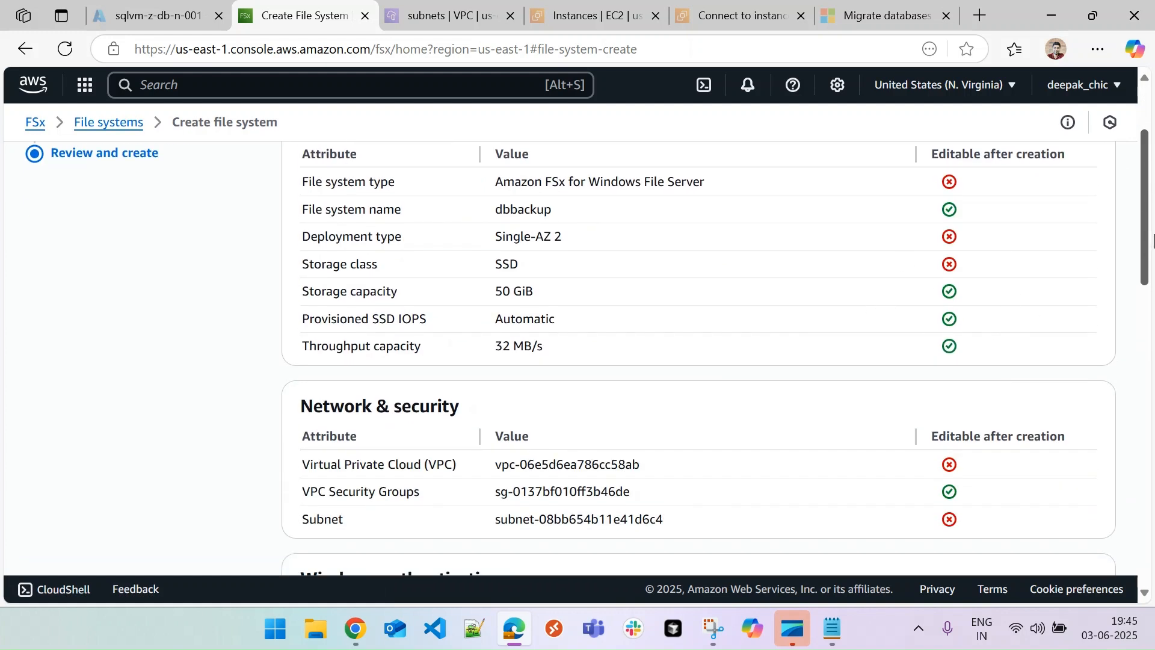
pyautogui.scroll(-10, 698, 355)
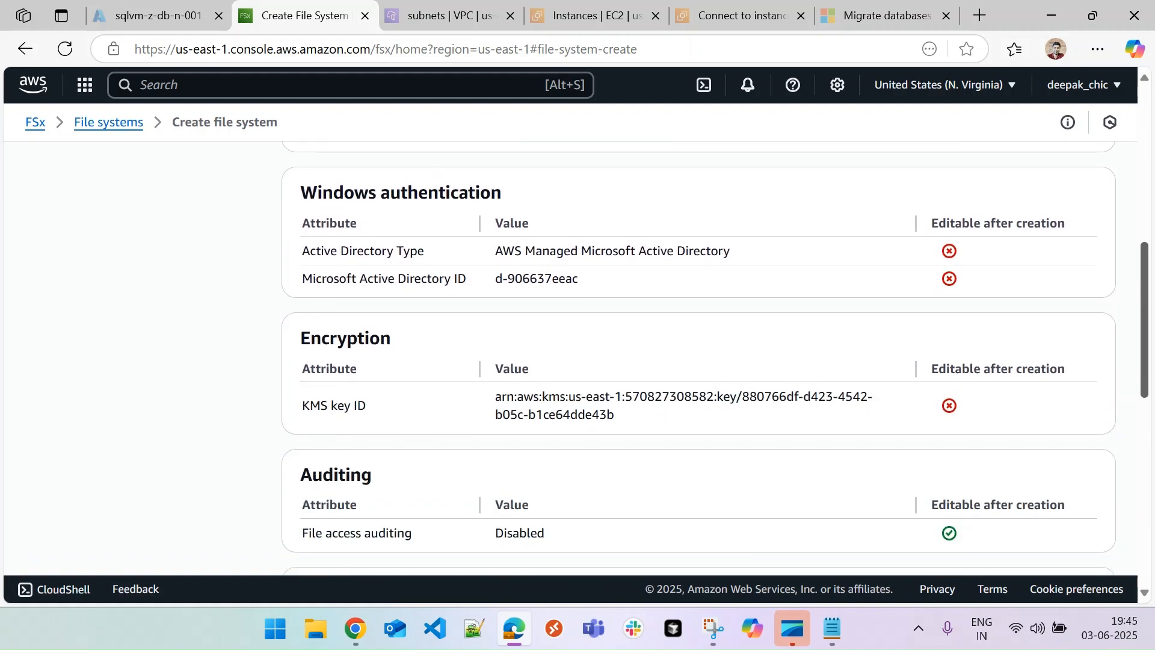
pyautogui.scroll(-5, 698, 355)
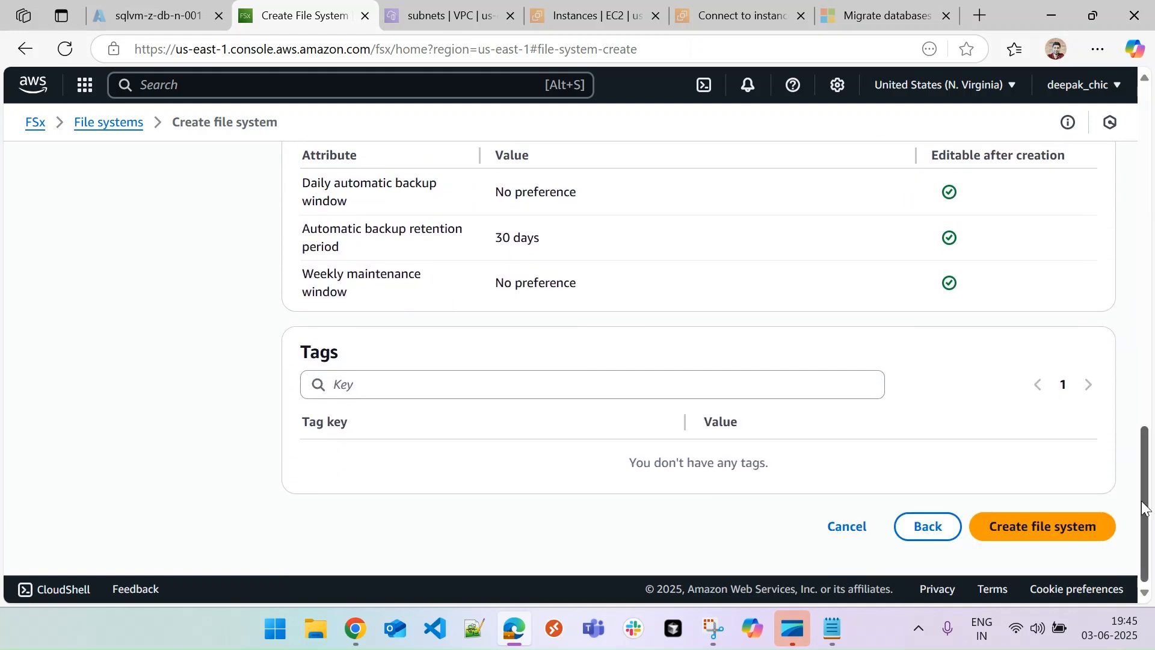
# Create the dbbackup file system and refresh the list until it shows Available
pyautogui.click(1034, 534)
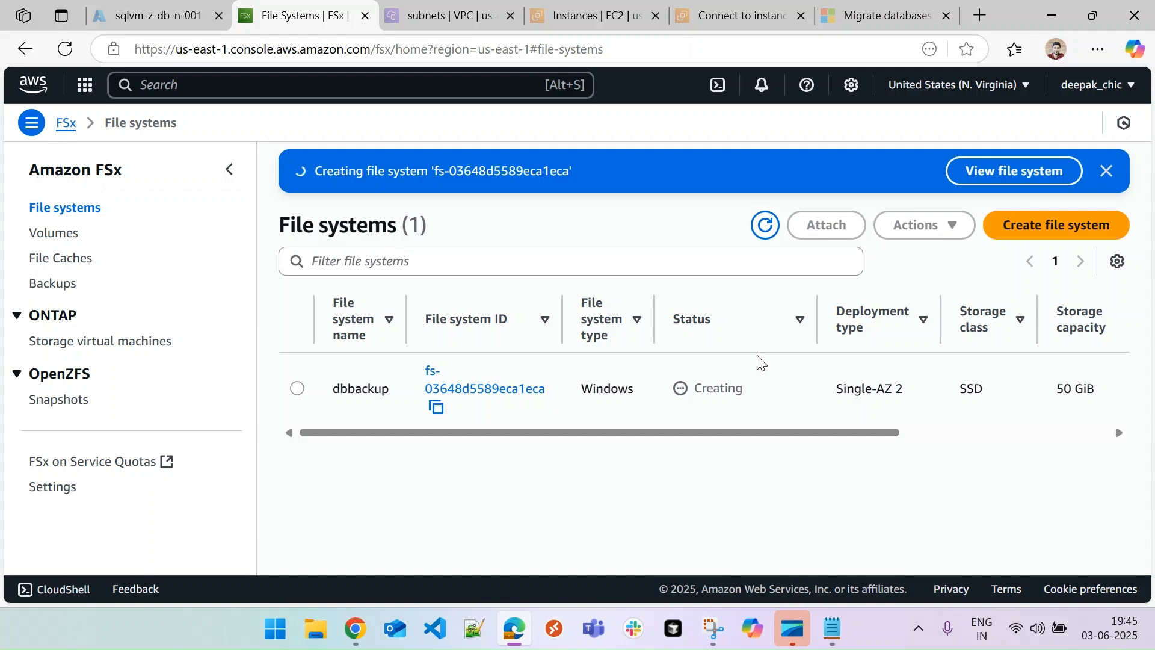
pyautogui.click(764, 225)
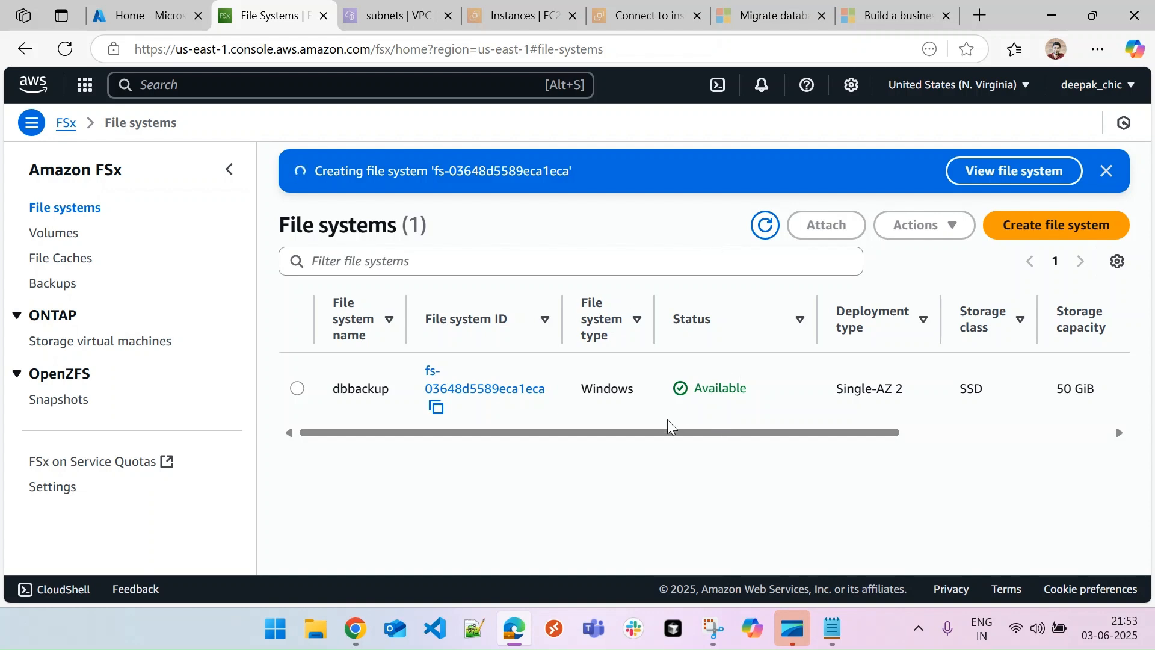
pyautogui.click(763, 237)
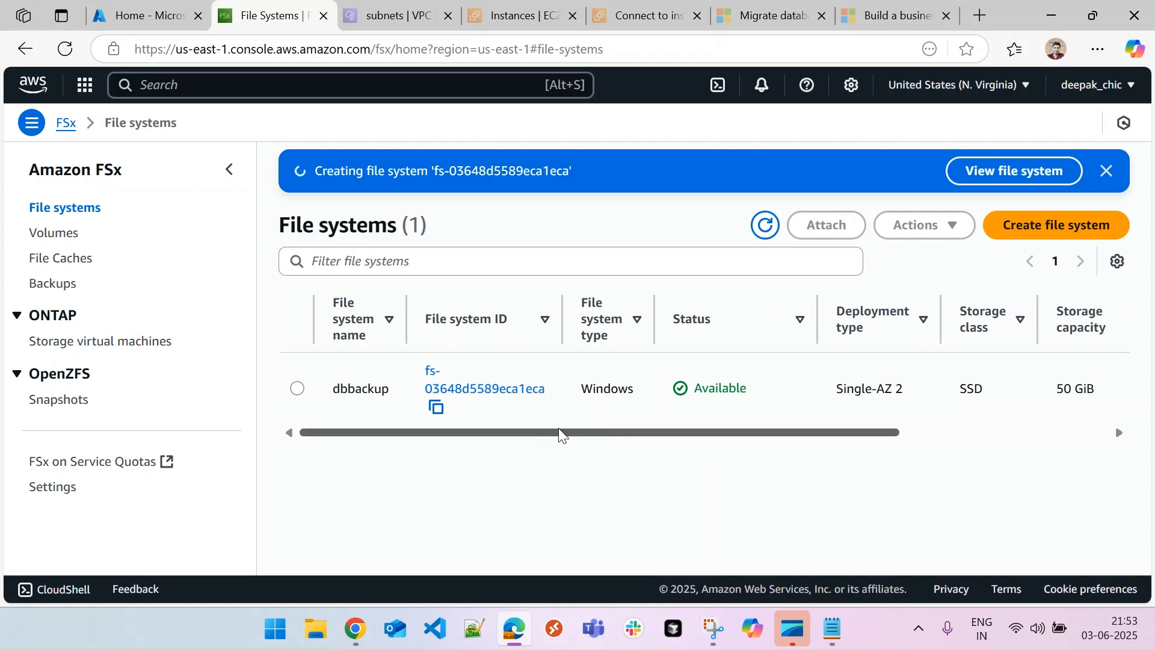
# View dbbackup's attach instructions and highlight the net use command mapping Z:
pyautogui.click(485, 390)
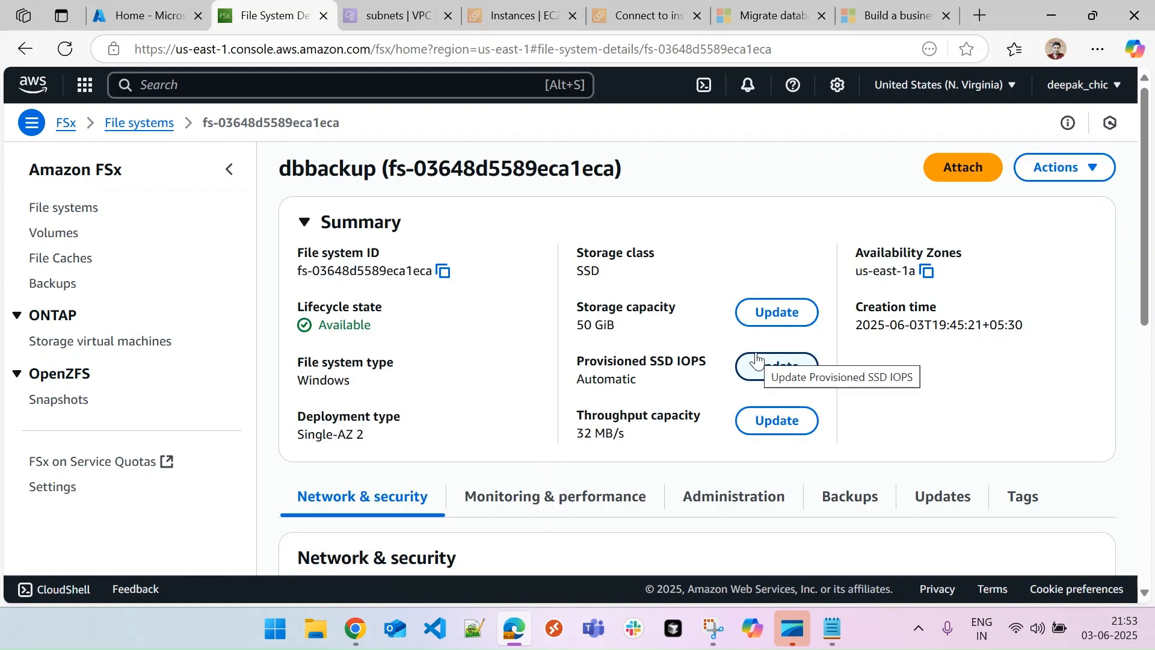
pyautogui.scroll(-3, 756, 360)
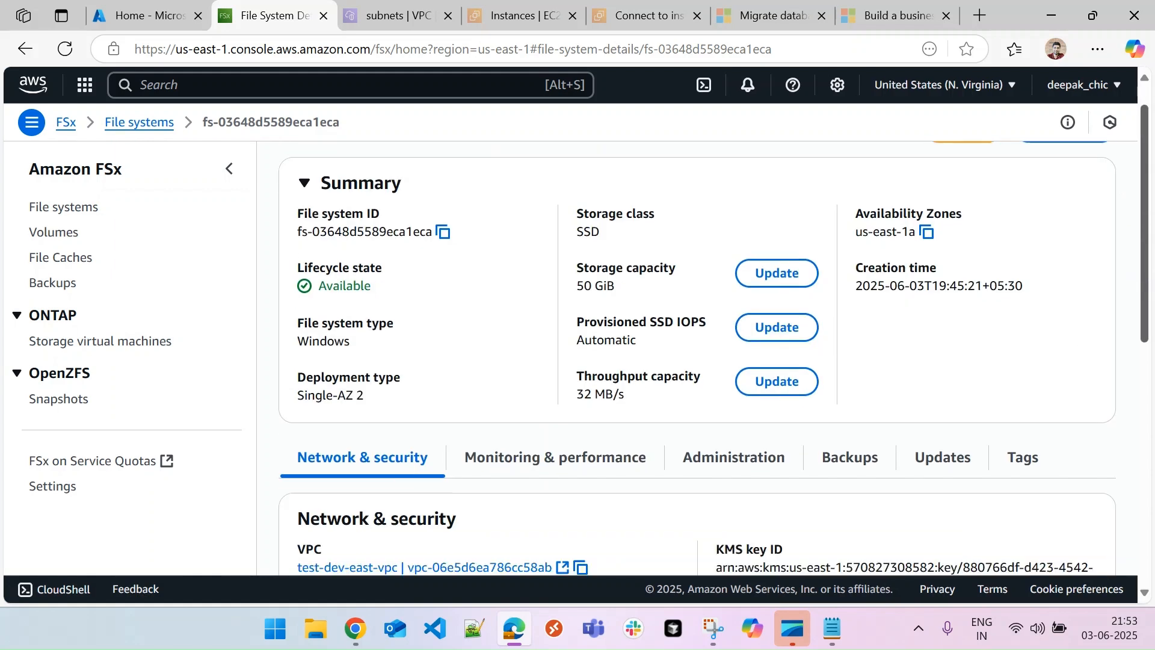
pyautogui.scroll(-5, 696, 359)
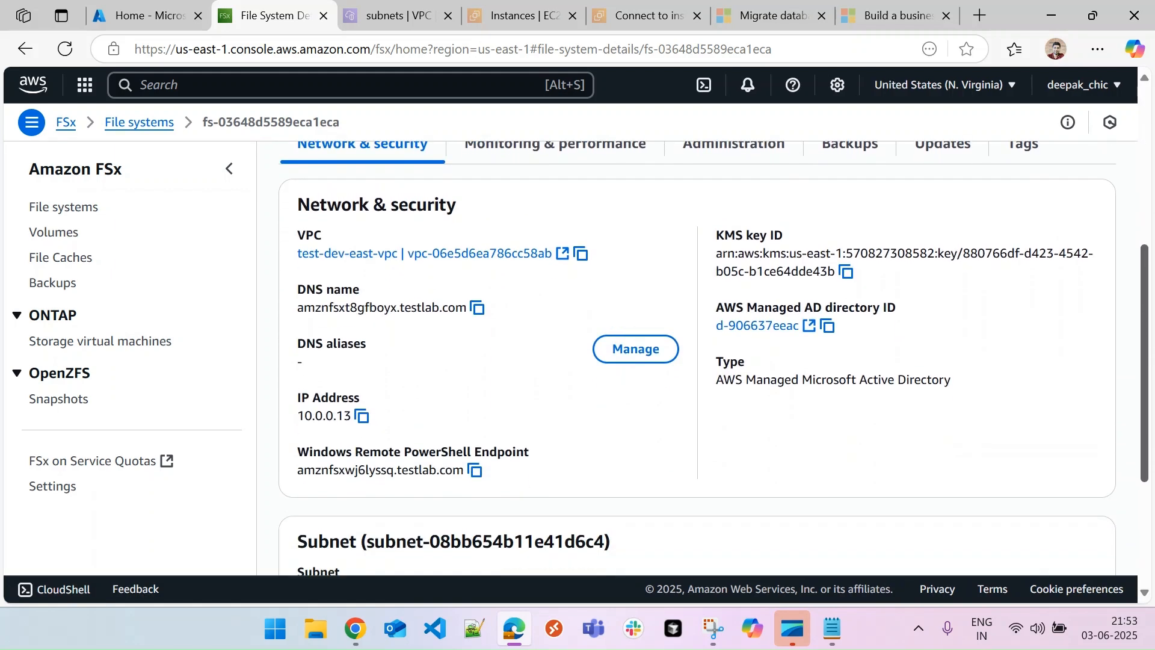
pyautogui.scroll(8, 978, 195)
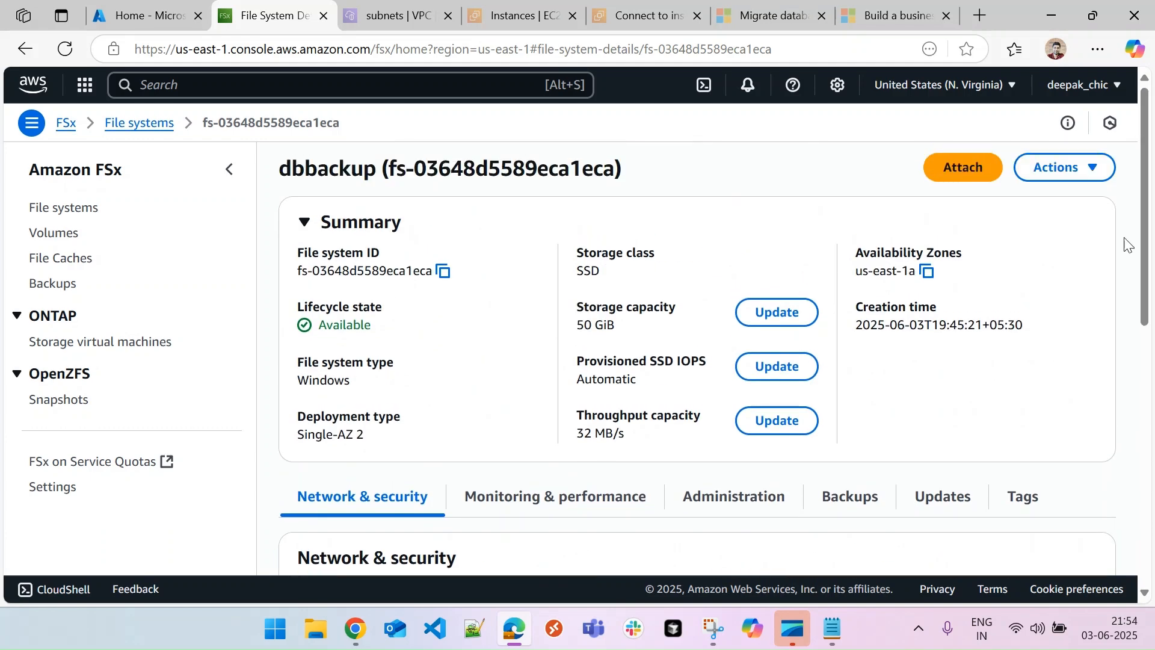
pyautogui.click(959, 174)
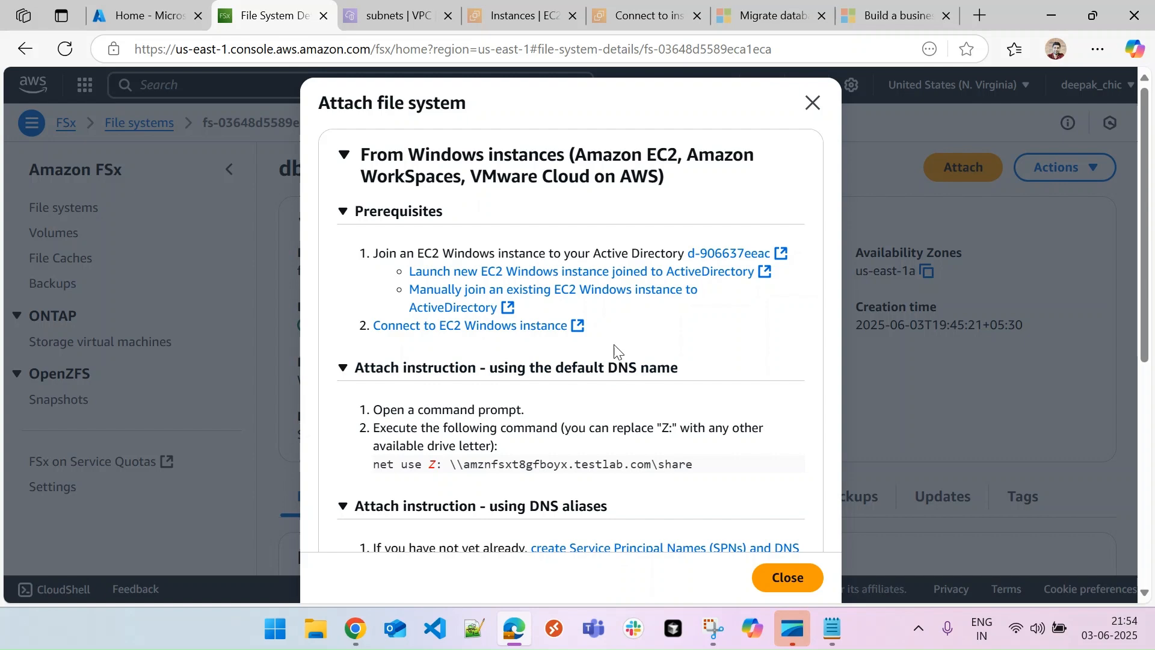
pyautogui.moveTo(373, 464); pyautogui.dragTo(828, 486)
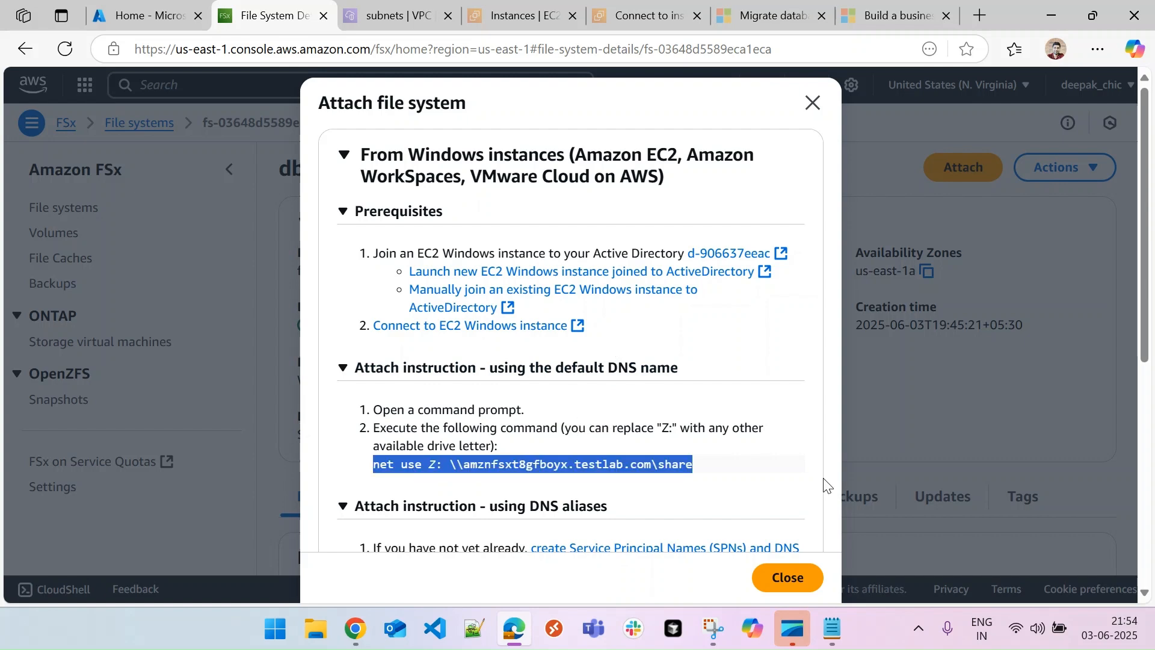
pyautogui.click(812, 104)
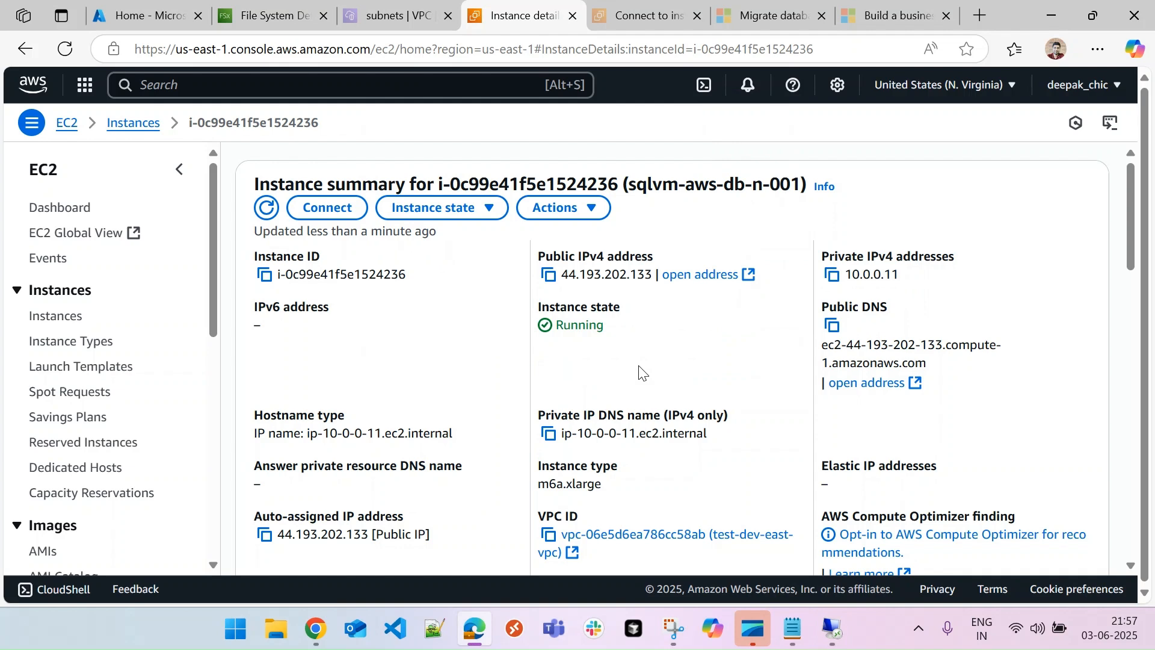
# On the VM, run ipconfig /all in Command Prompt and highlight DNS server 10.0.0.2
pyautogui.click(832, 629)
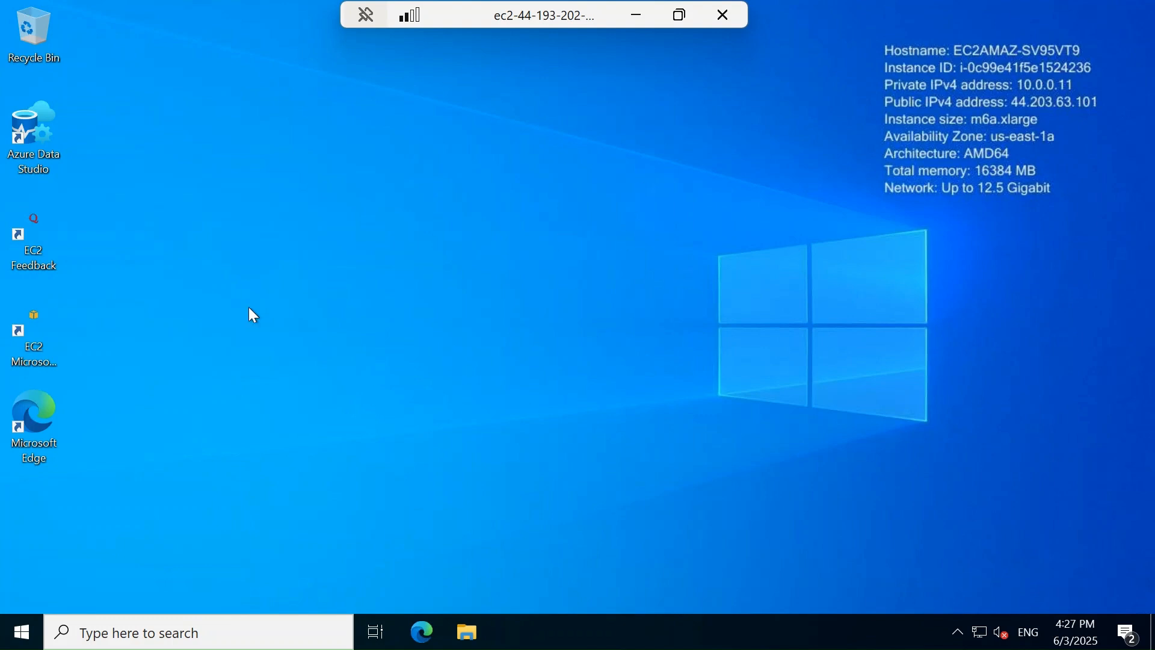
pyautogui.click(29, 636)
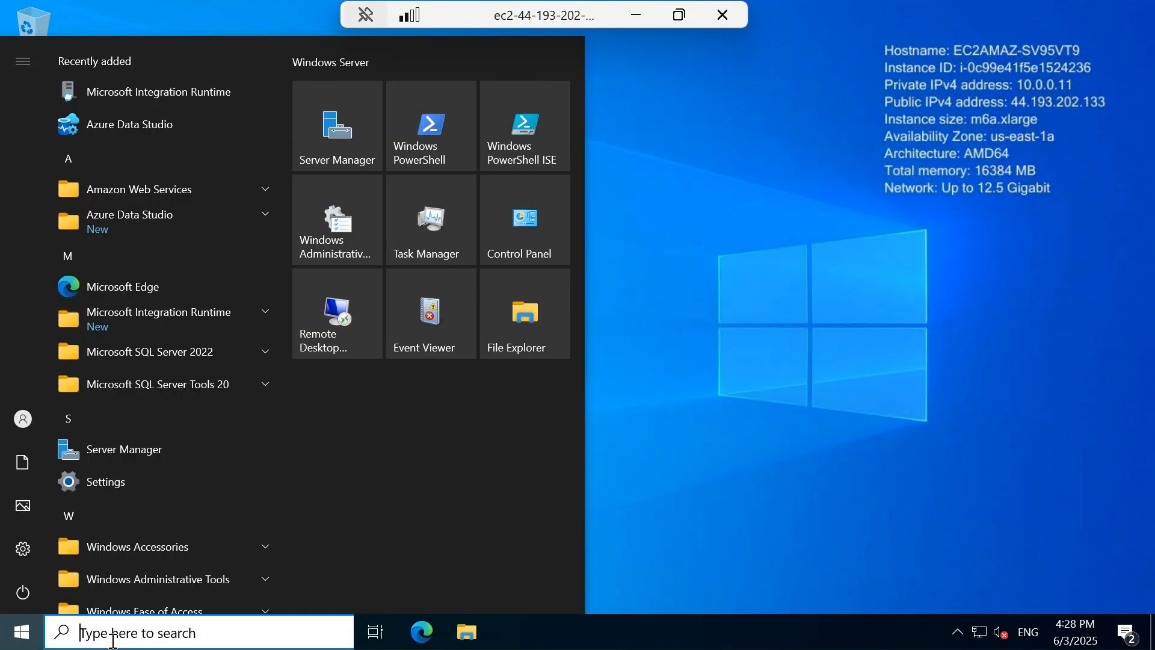
pyautogui.write('cmd')
pyautogui.press('Return')
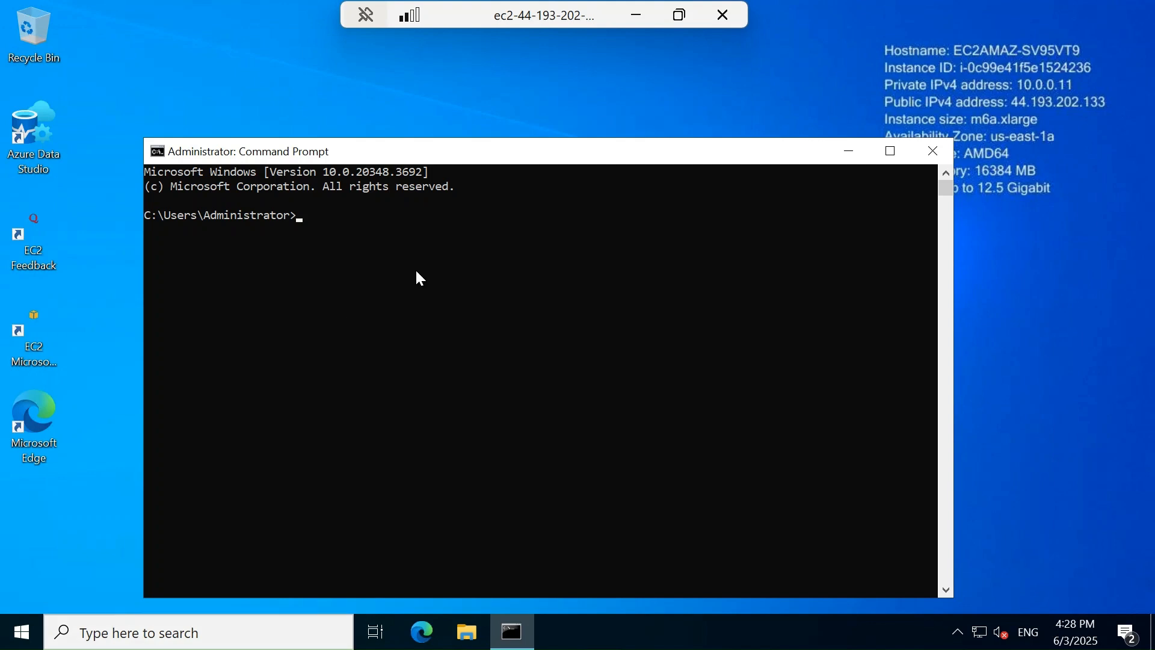
pyautogui.write('ipconfig /all')
pyautogui.press('Return')
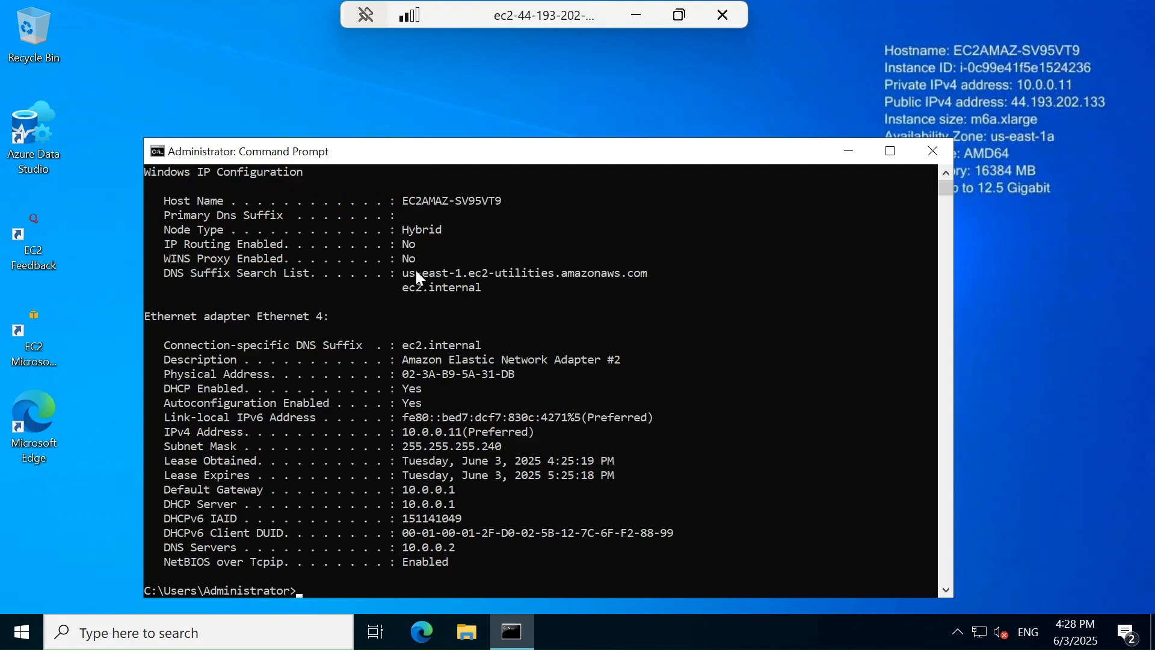
pyautogui.moveTo(163, 548); pyautogui.dragTo(460, 551)
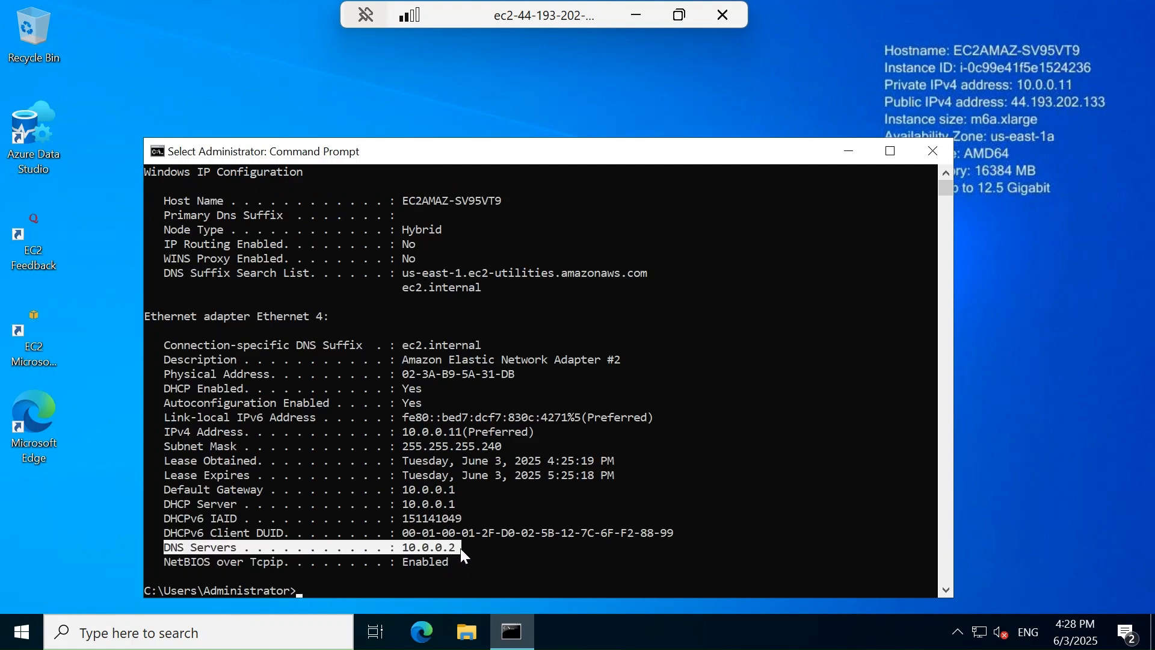
pyautogui.click(638, 14)
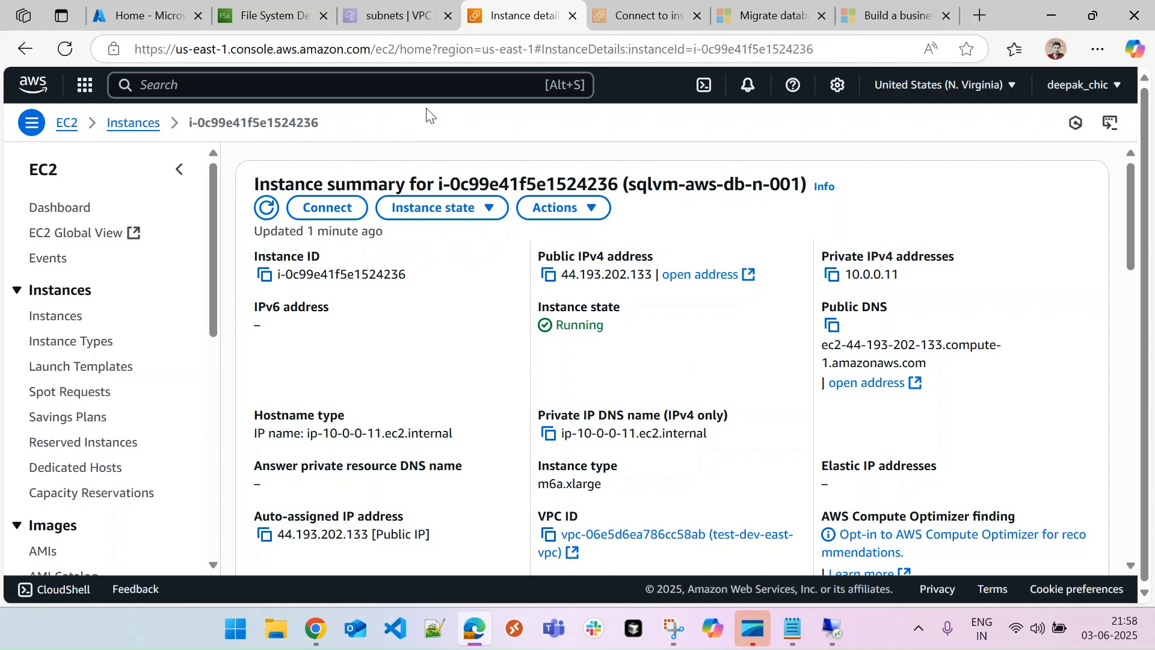
# Look up directory d-906637eeac's DNS addresses 10.0.0.199 and 10.0.0.8 under Networking & security
pyautogui.click(290, 14)
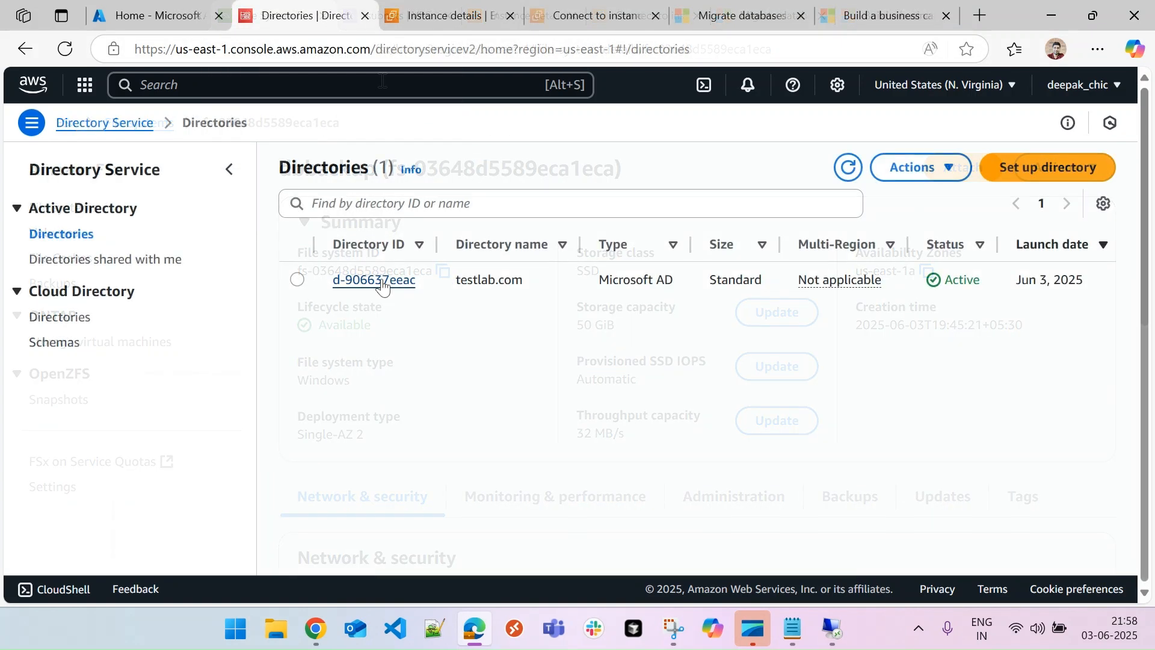
pyautogui.click(381, 280)
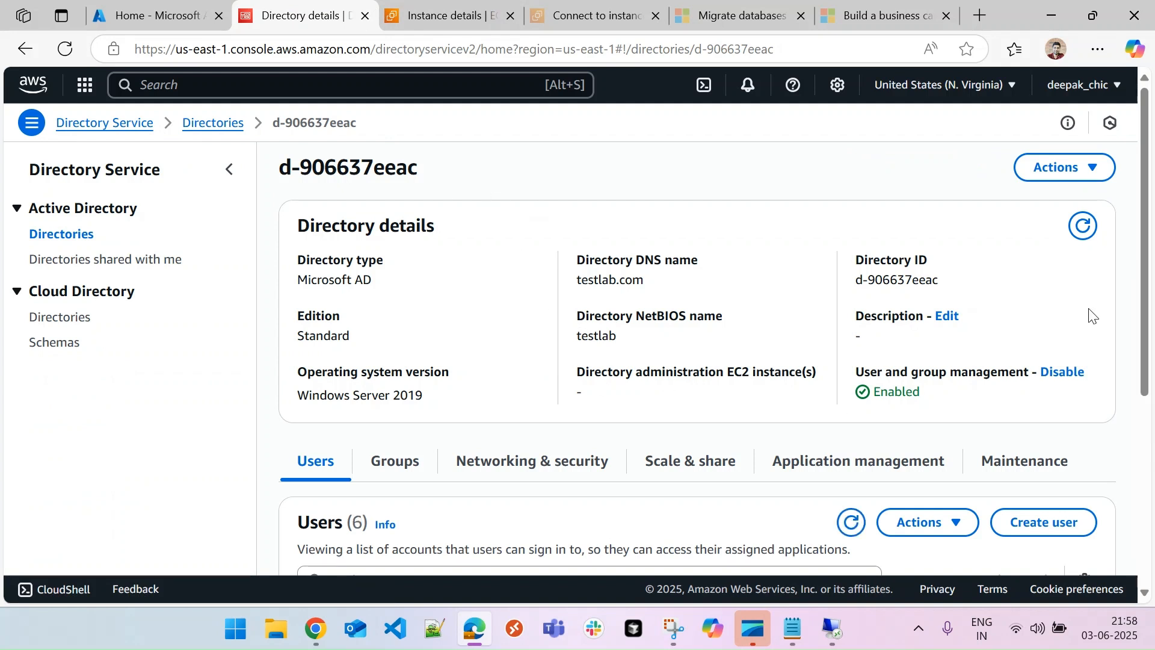
pyautogui.click(514, 463)
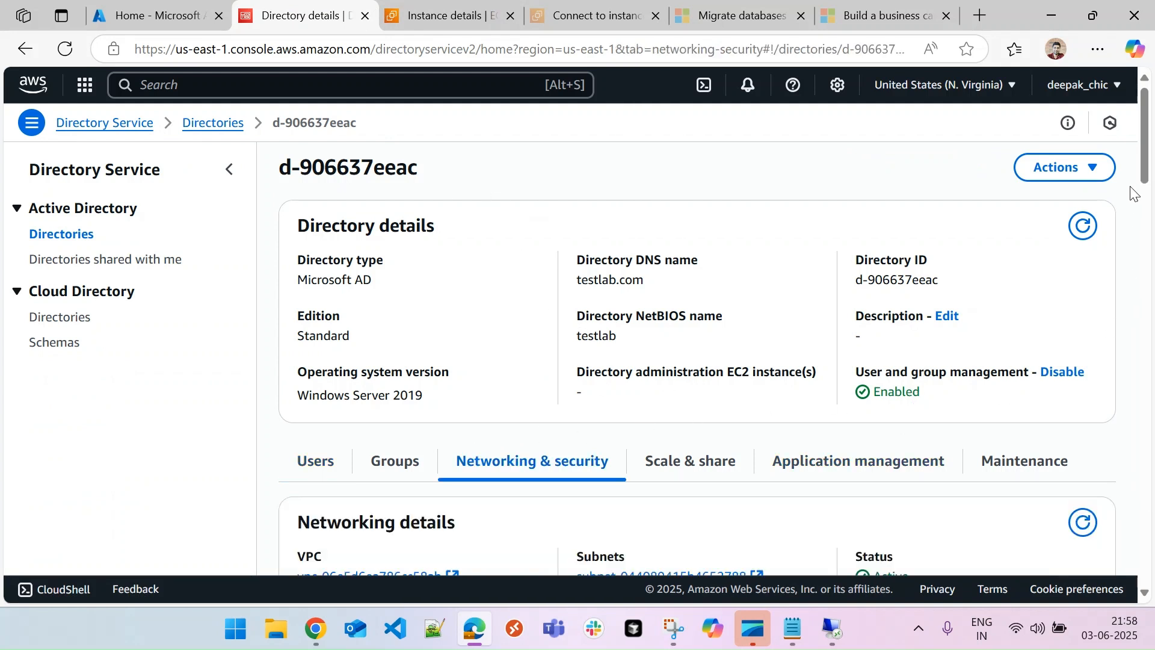
pyautogui.scroll(-4, 1140, 206)
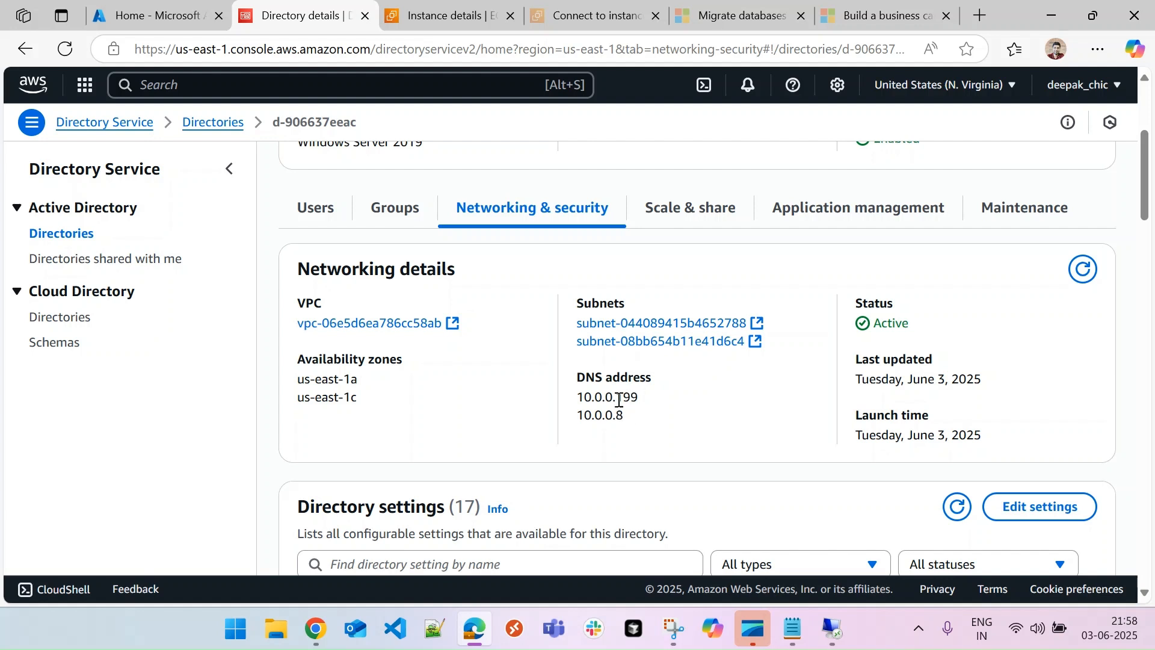
pyautogui.moveTo(579, 396); pyautogui.dragTo(675, 400)
pyautogui.click(833, 628)
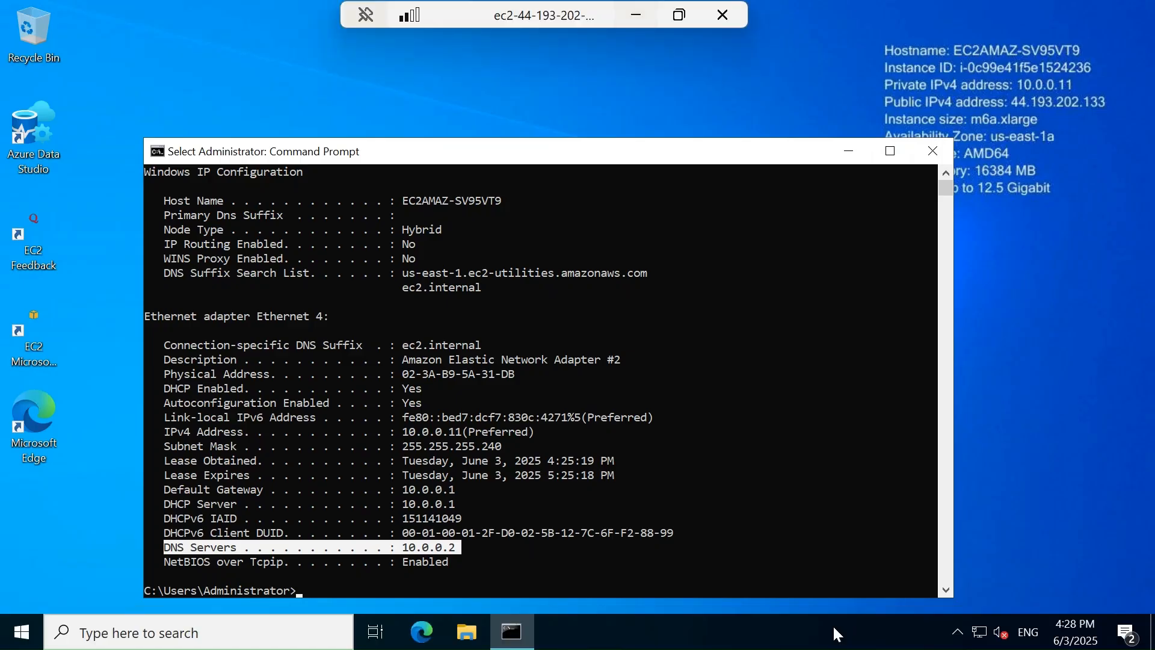
# Open the Ethernet 4 adapter's connection properties from Network & Internet settings
pyautogui.click(605, 446)
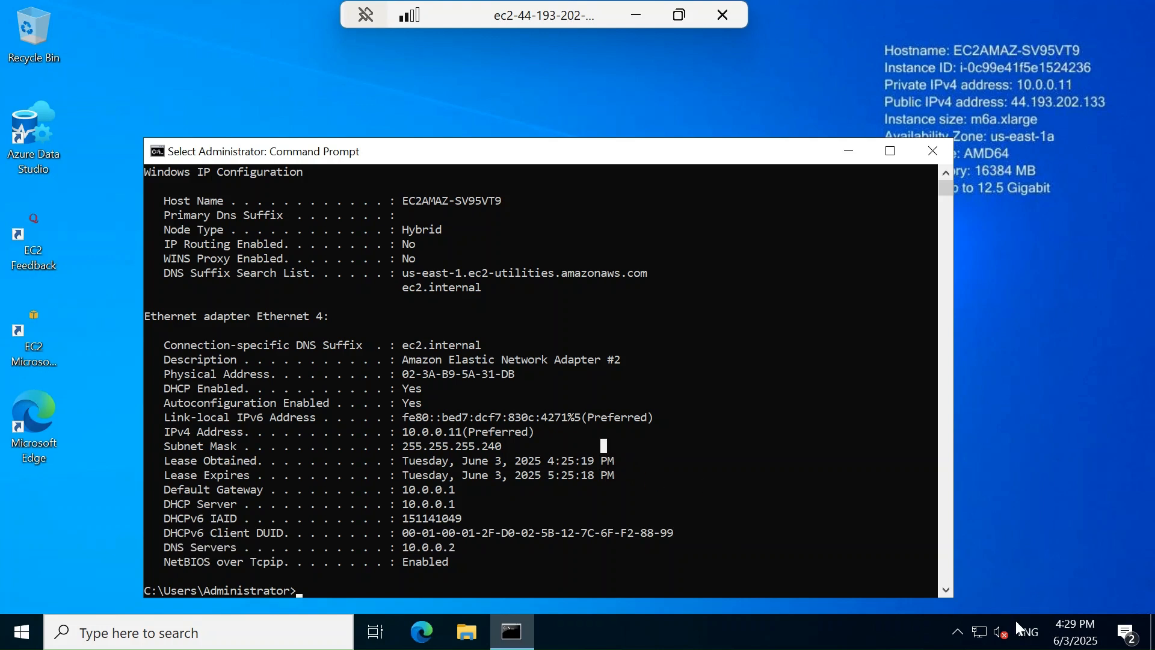
pyautogui.rightClick(979, 633)
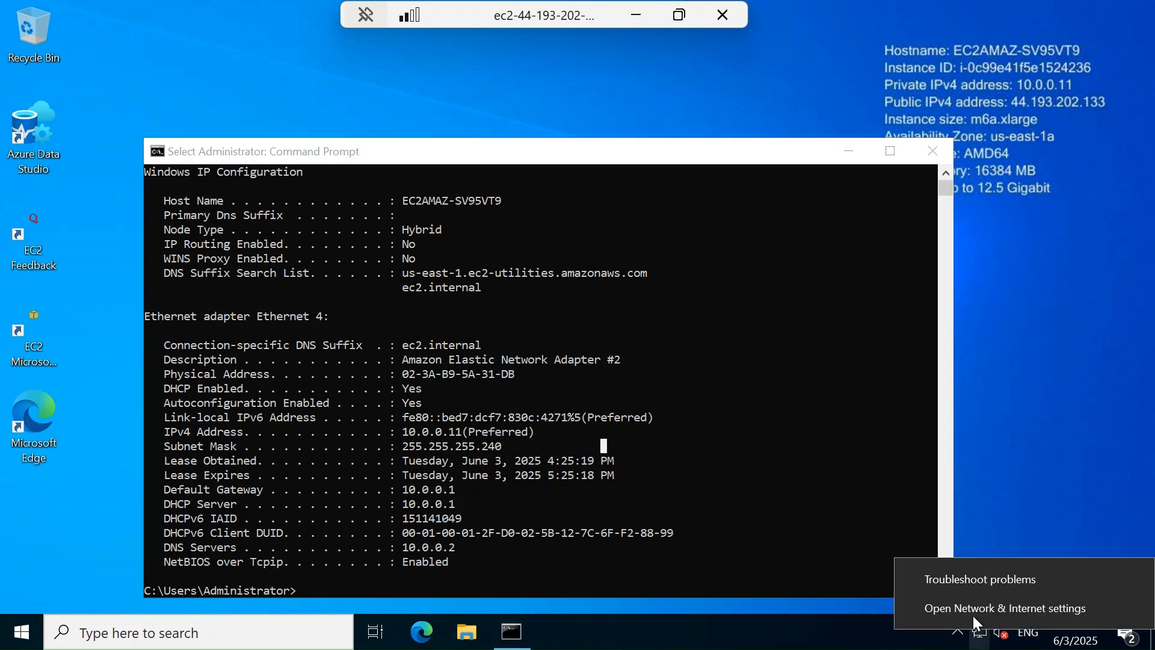
pyautogui.click(972, 611)
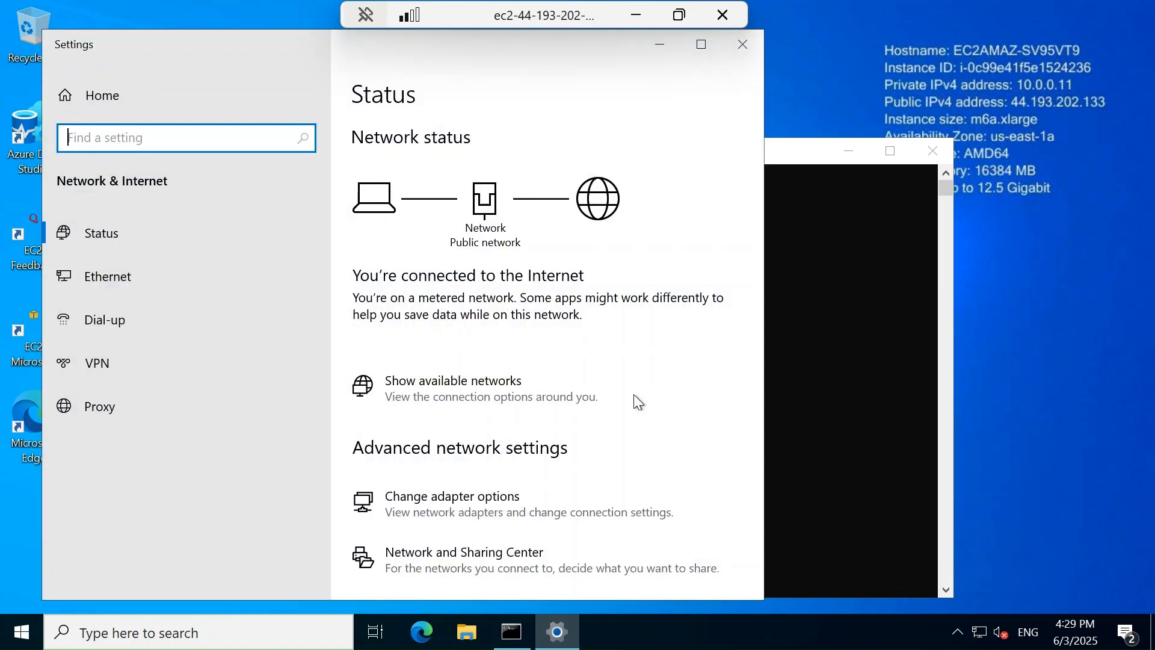
pyautogui.click(472, 380)
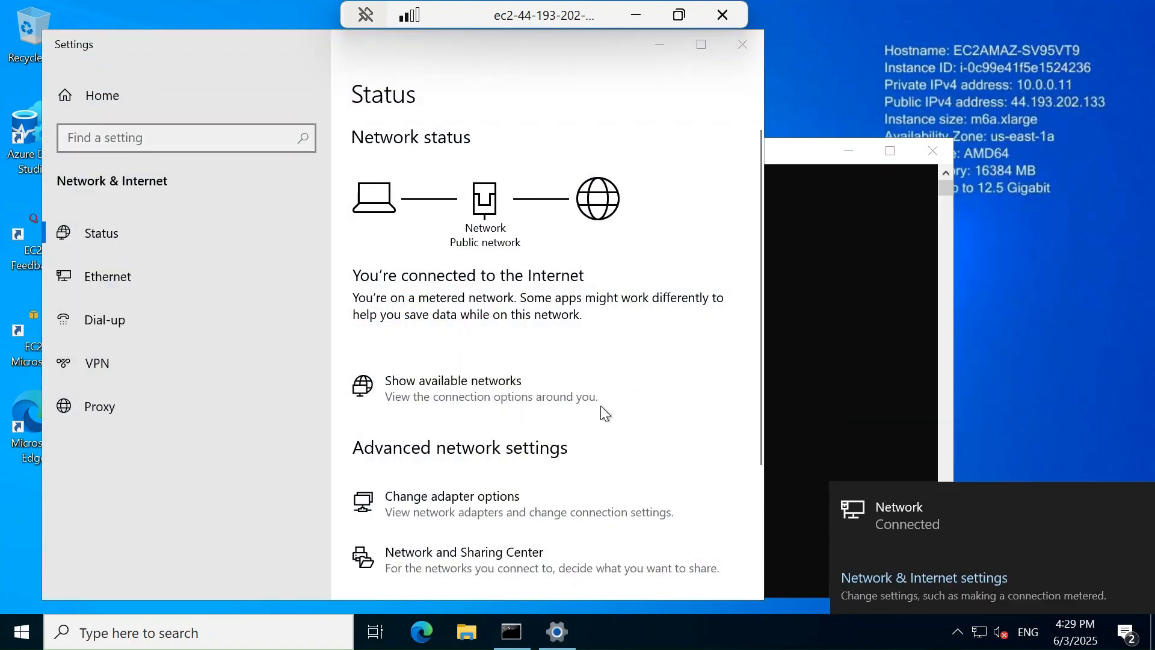
pyautogui.click(469, 501)
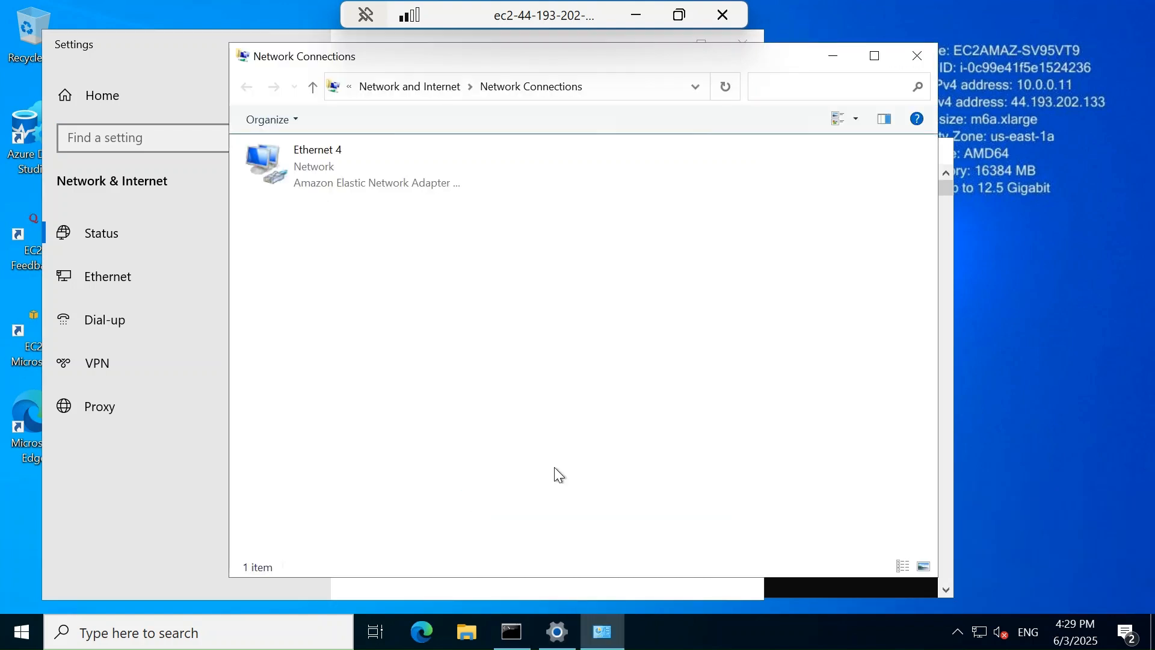
pyautogui.rightClick(306, 154)
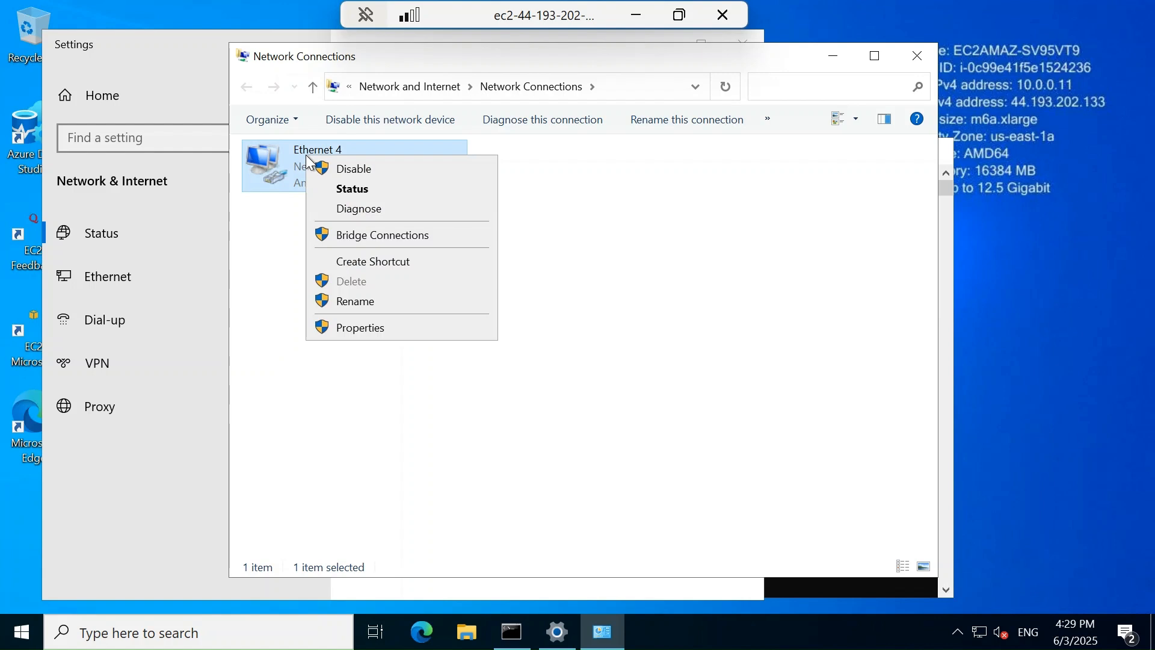
pyautogui.click(378, 328)
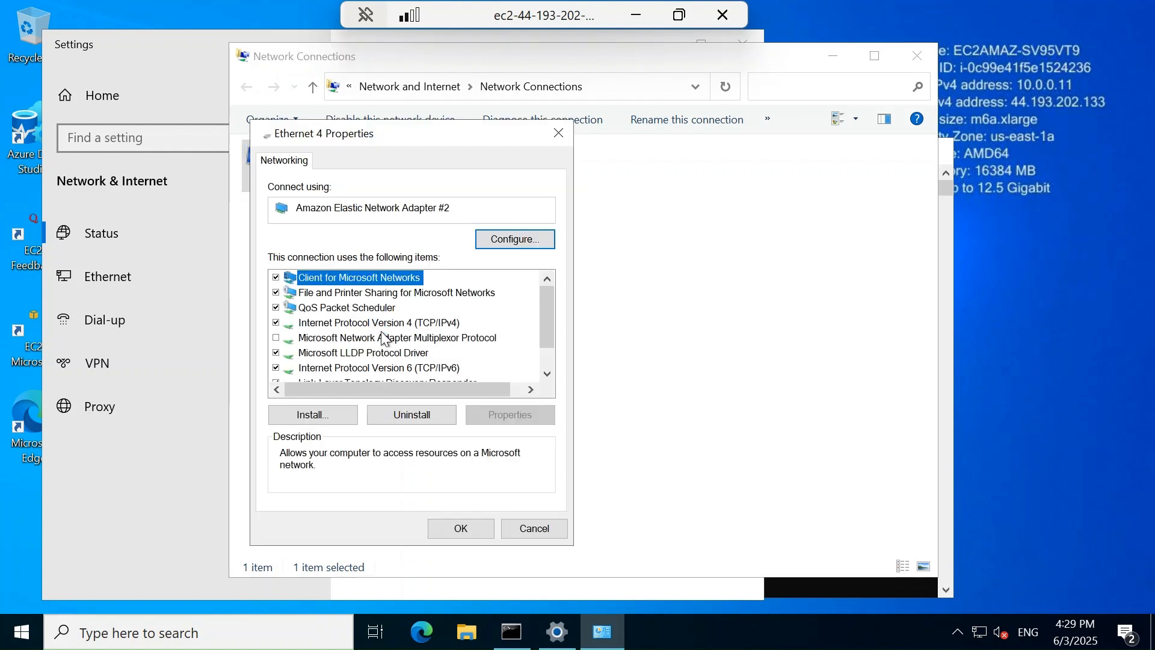
# Set IPv4 DNS servers manually to 10.0.0.199 preferred and 10.0.0.8 alternate
pyautogui.click(363, 325)
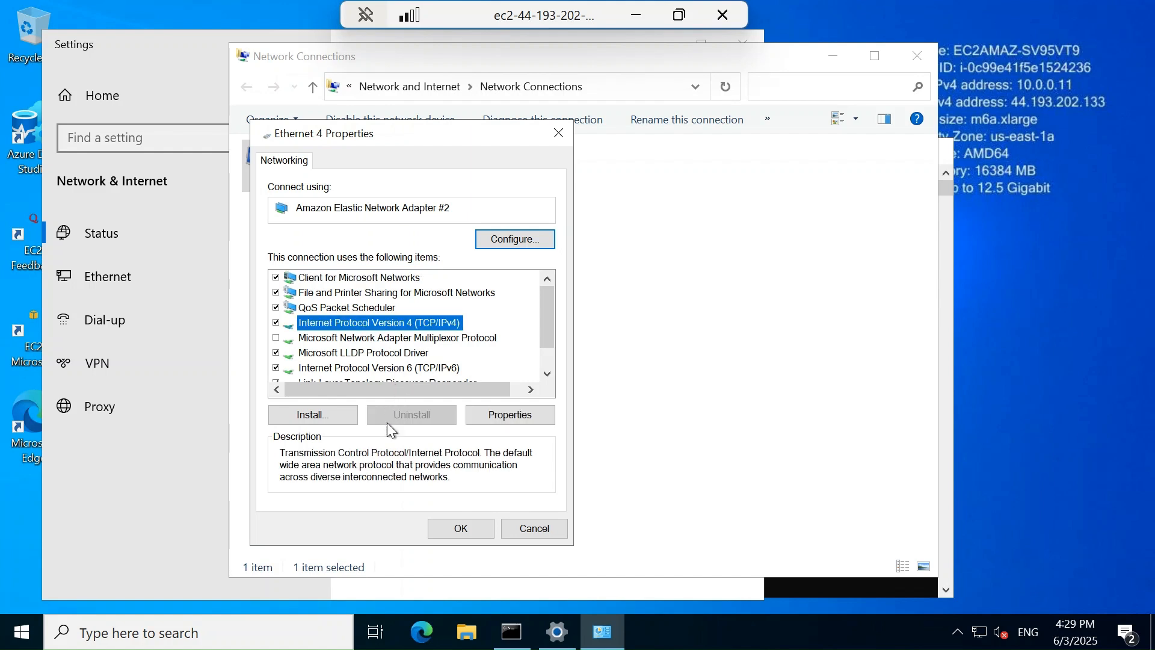
pyautogui.doubleClick(420, 323)
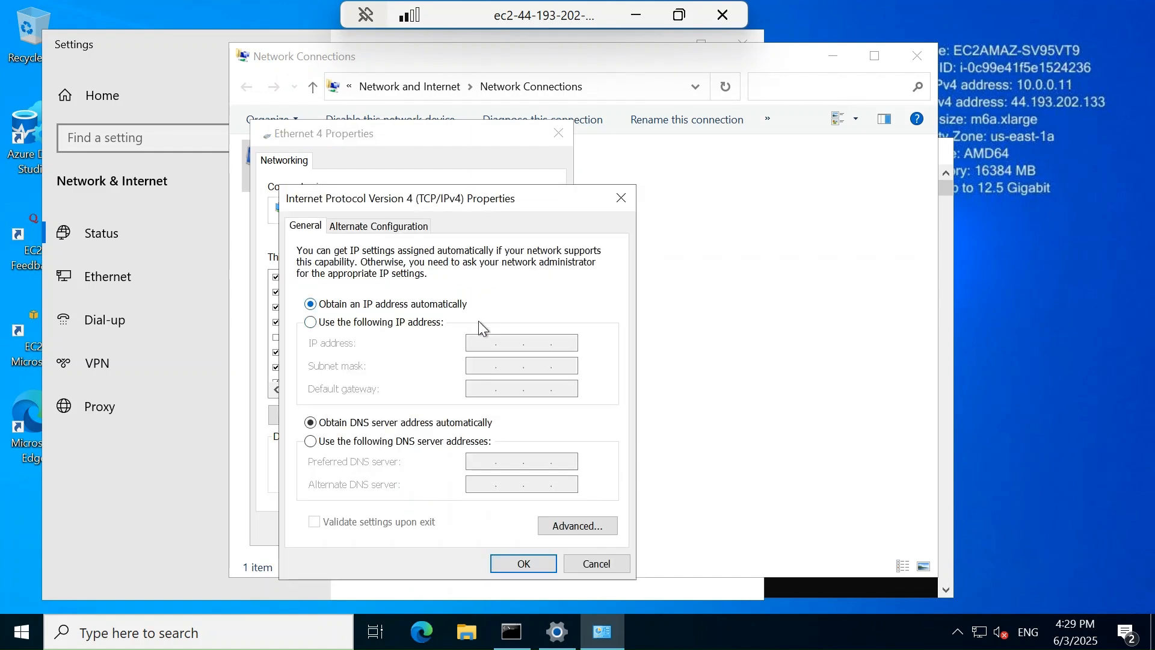
pyautogui.click(368, 445)
pyautogui.click(492, 460)
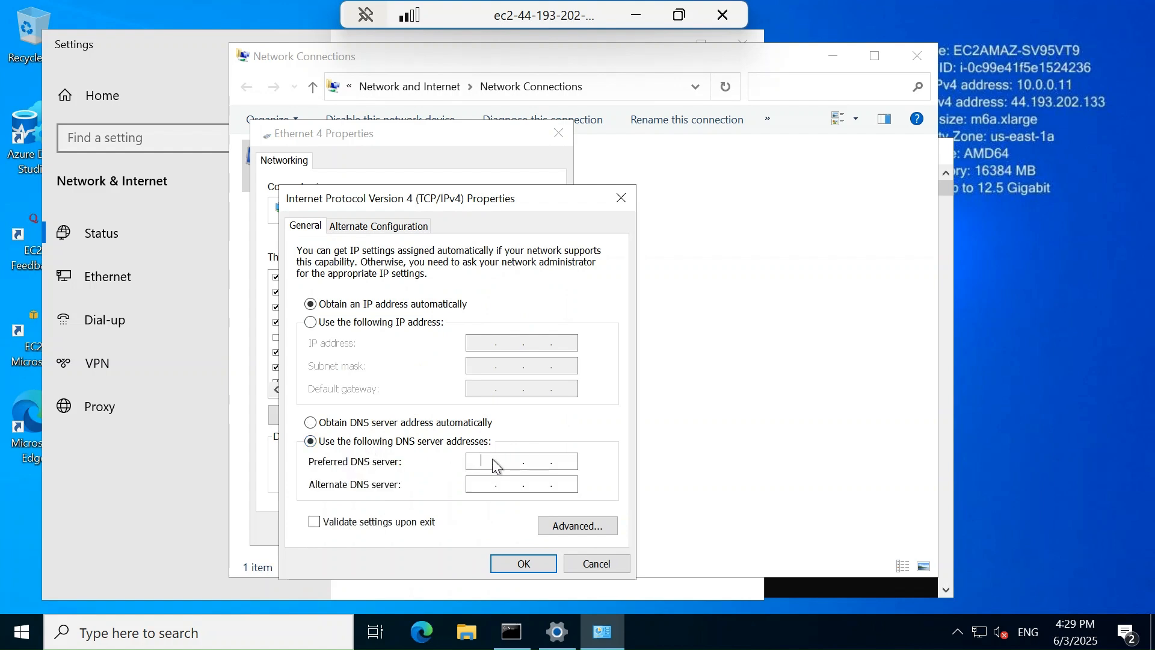
pyautogui.write('10.0.0.')
pyautogui.write('199')
pyautogui.write('10.0.0.')
pyautogui.click(636, 15)
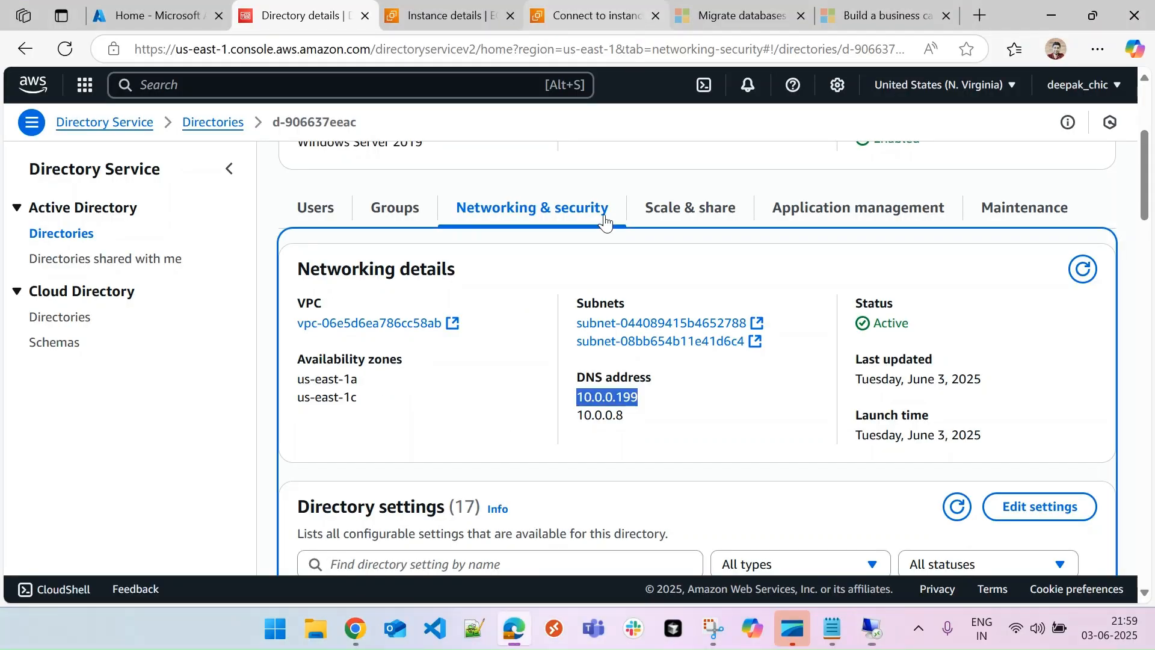
pyautogui.click(652, 423)
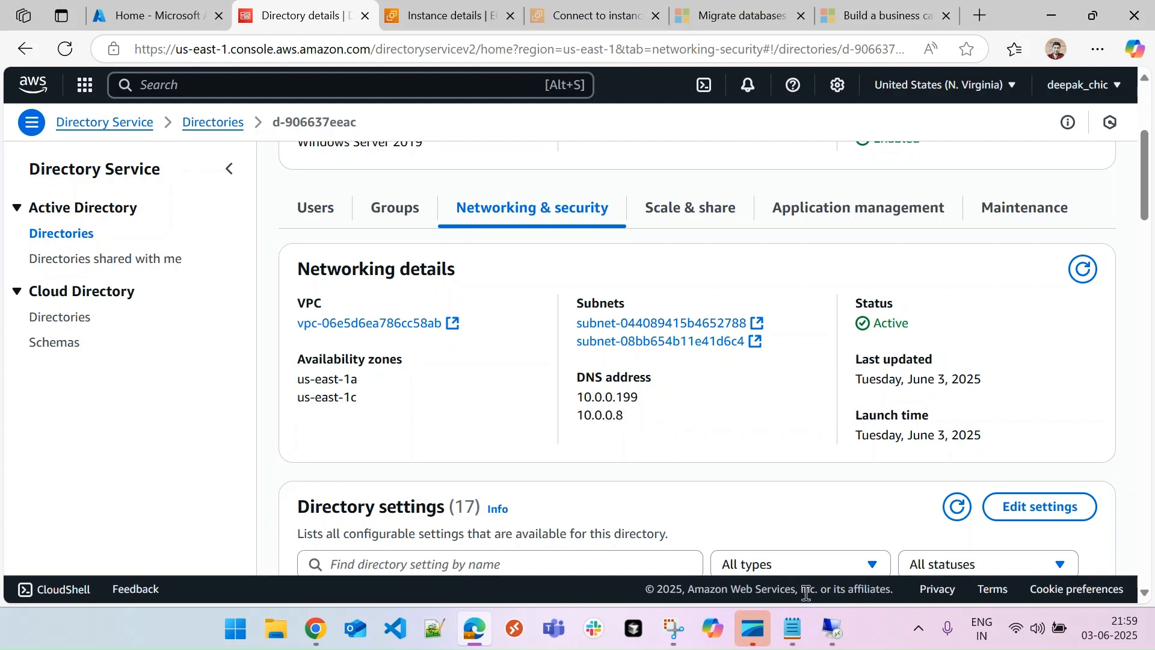
pyautogui.click(832, 628)
pyautogui.press('BackSpace')
pyautogui.write('8')
pyautogui.click(509, 562)
pyautogui.click(476, 520)
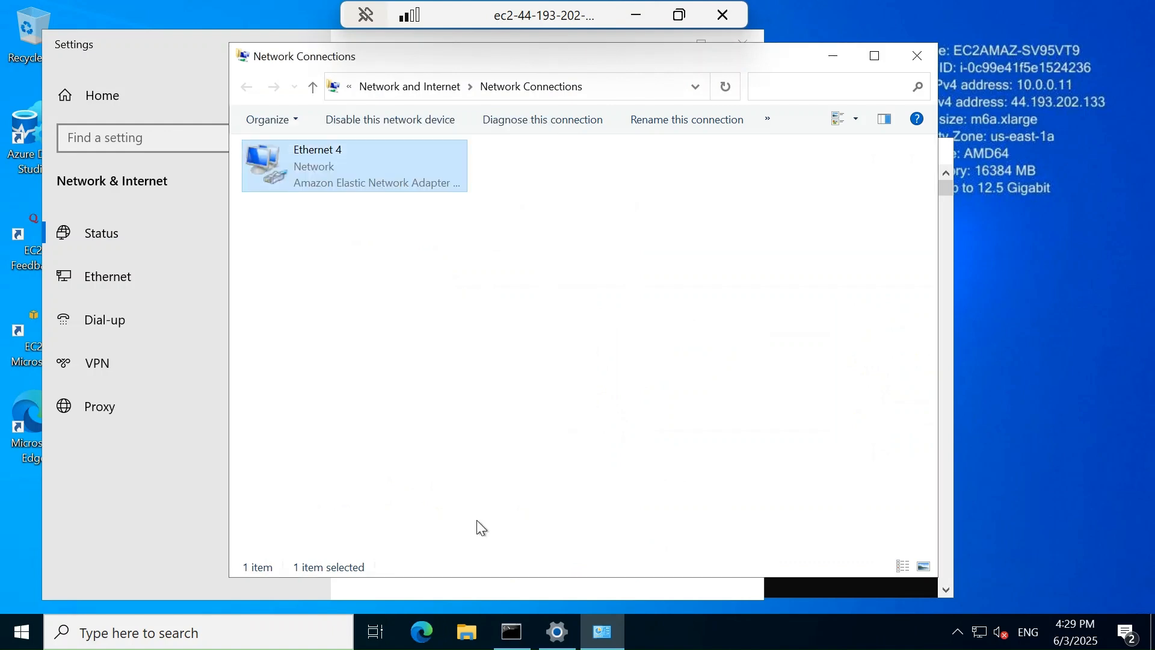
# Rerun ipconfig /all to confirm DNS servers 10.0.0.199 and 10.0.0.8
pyautogui.click(511, 631)
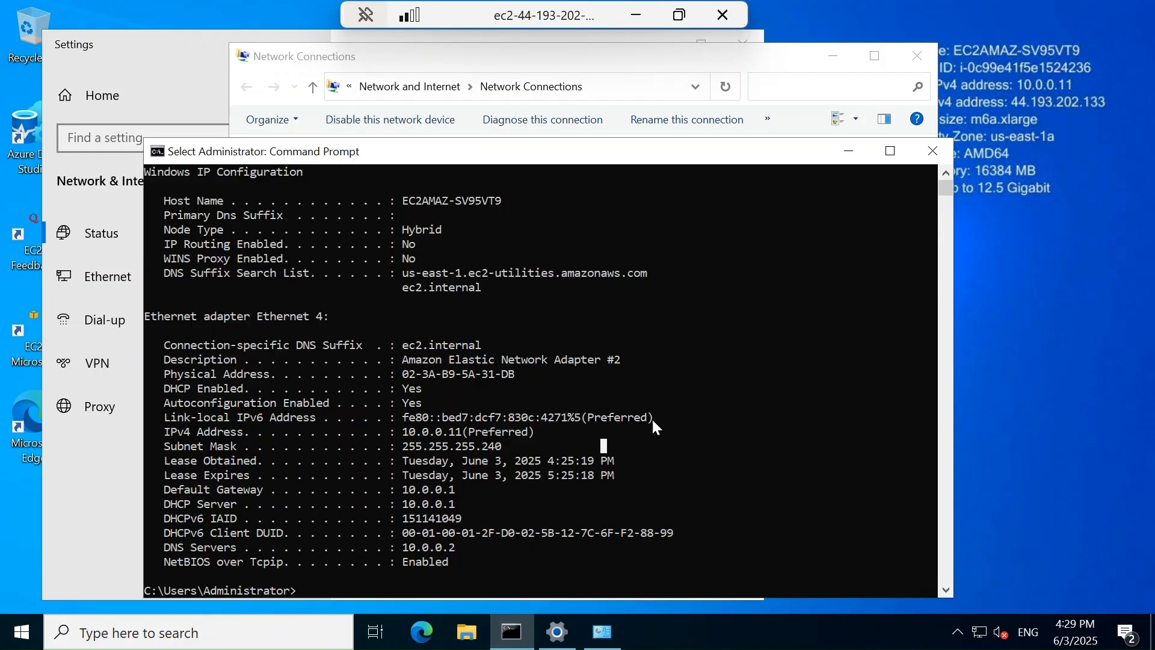
pyautogui.press('Up')
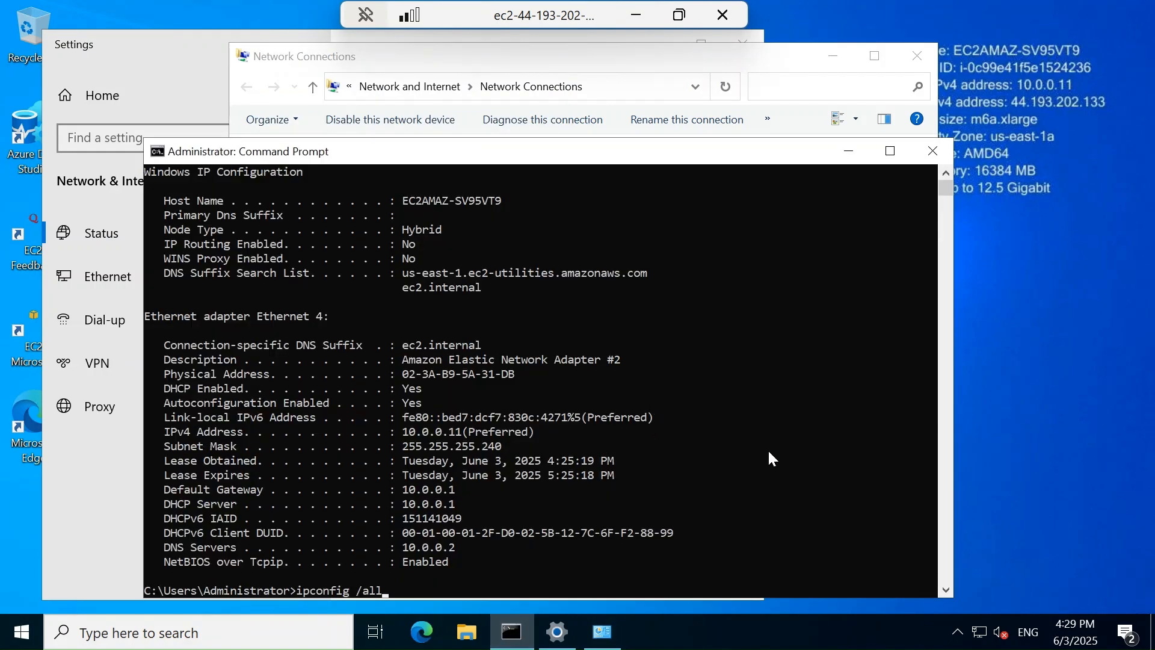
pyautogui.press('Return')
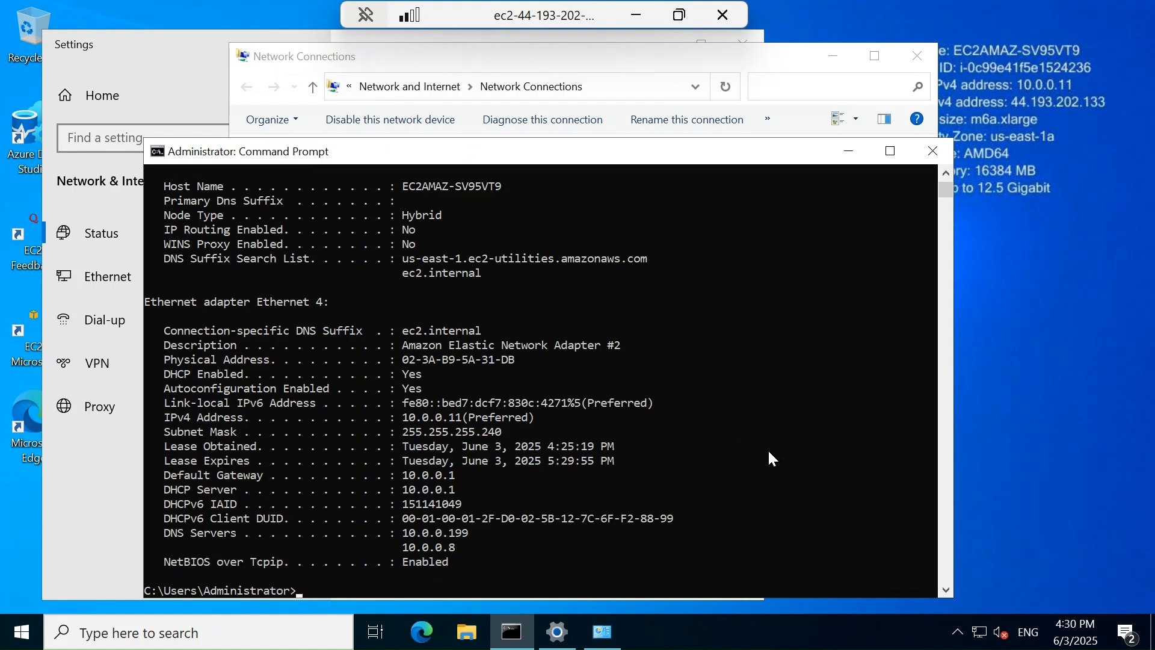
pyautogui.moveTo(164, 527); pyautogui.dragTo(460, 549)
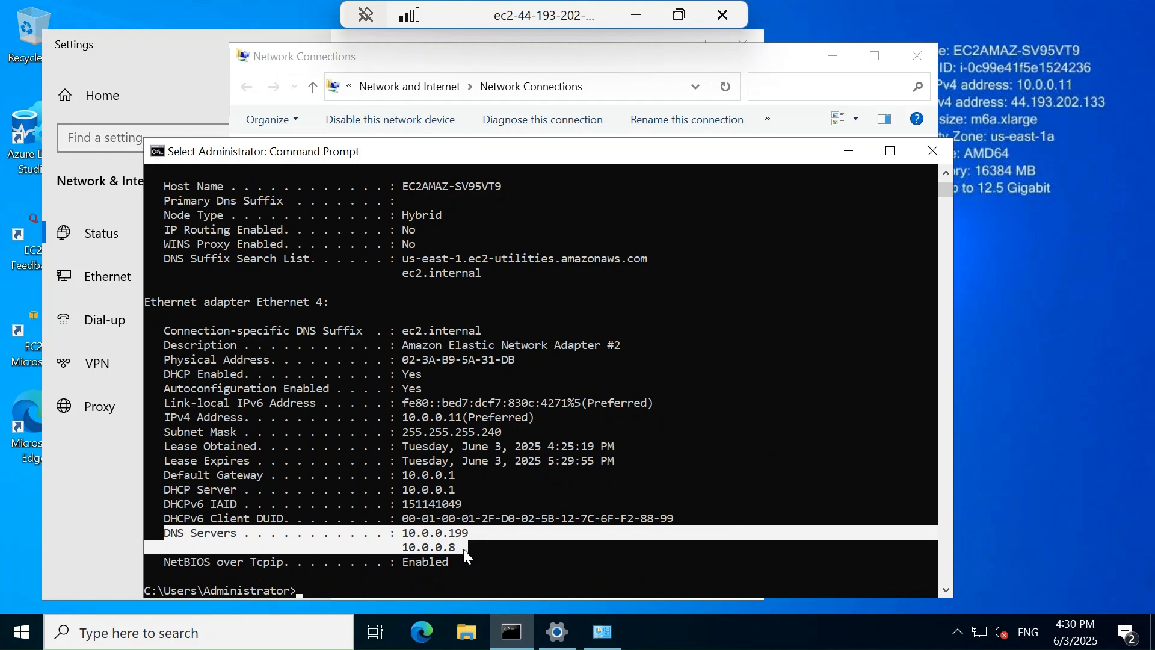
pyautogui.click(463, 548)
pyautogui.click(844, 151)
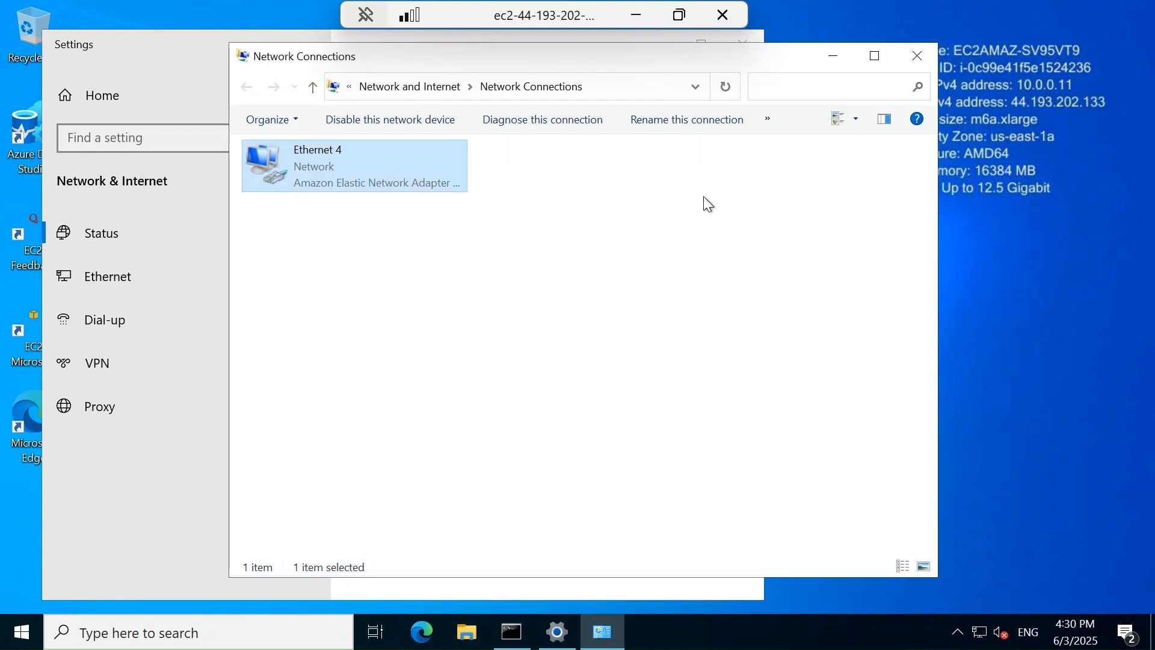
# Search Start for 'workgroup' and open the Change workgroup name settings
pyautogui.click(21, 632)
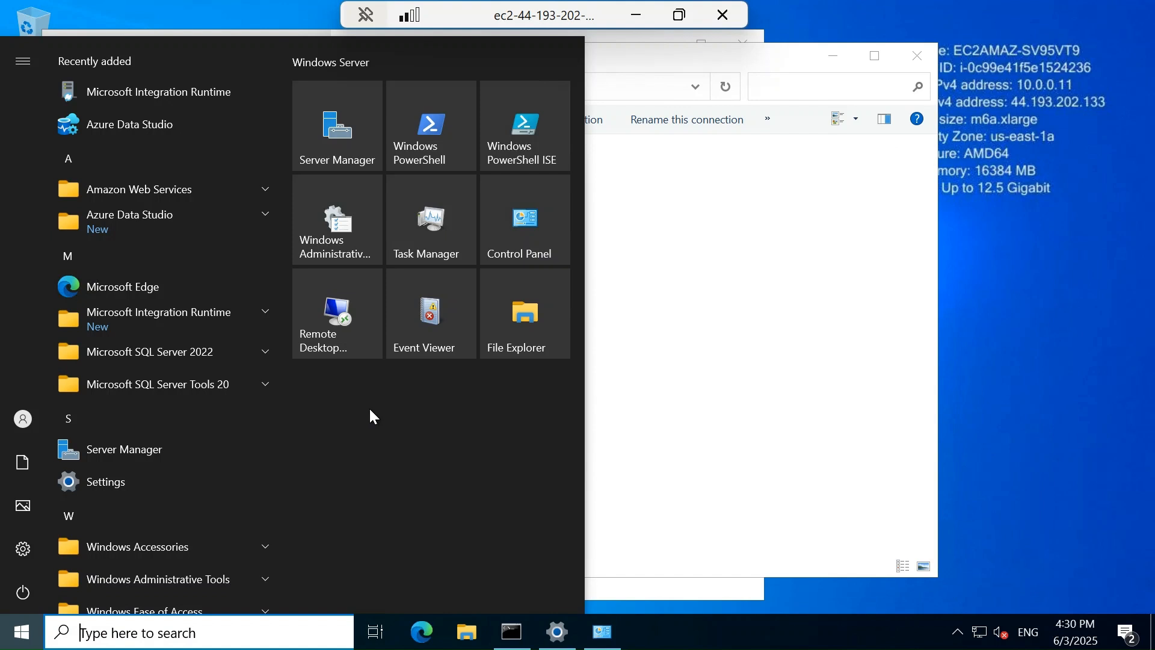
pyautogui.write('work')
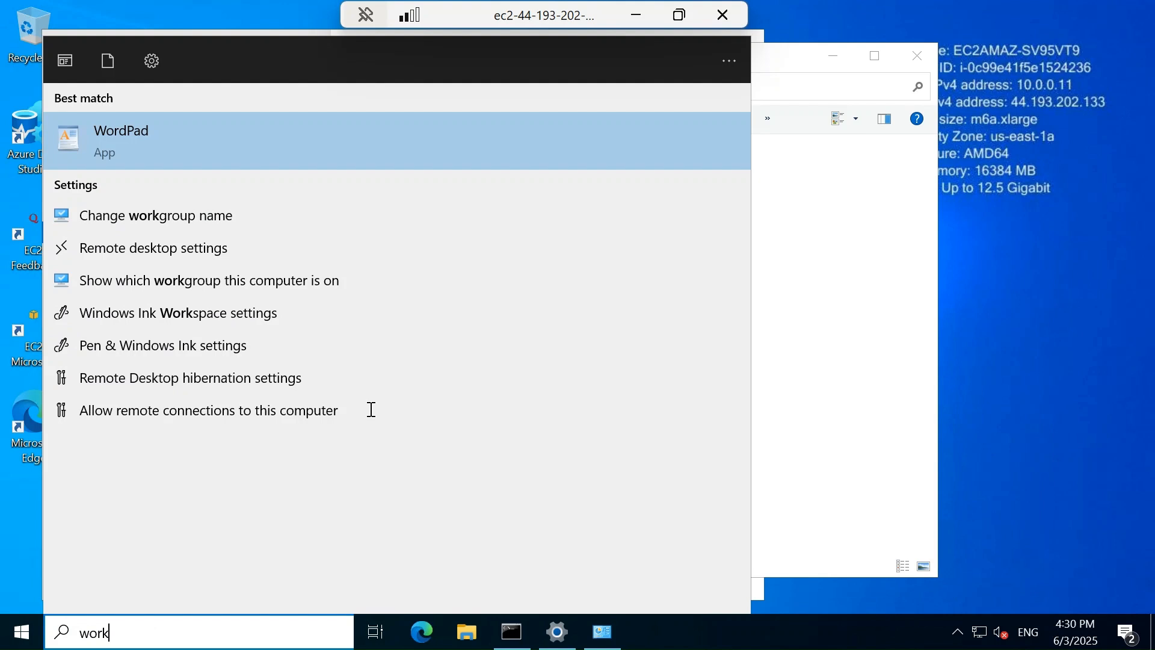
pyautogui.write('group')
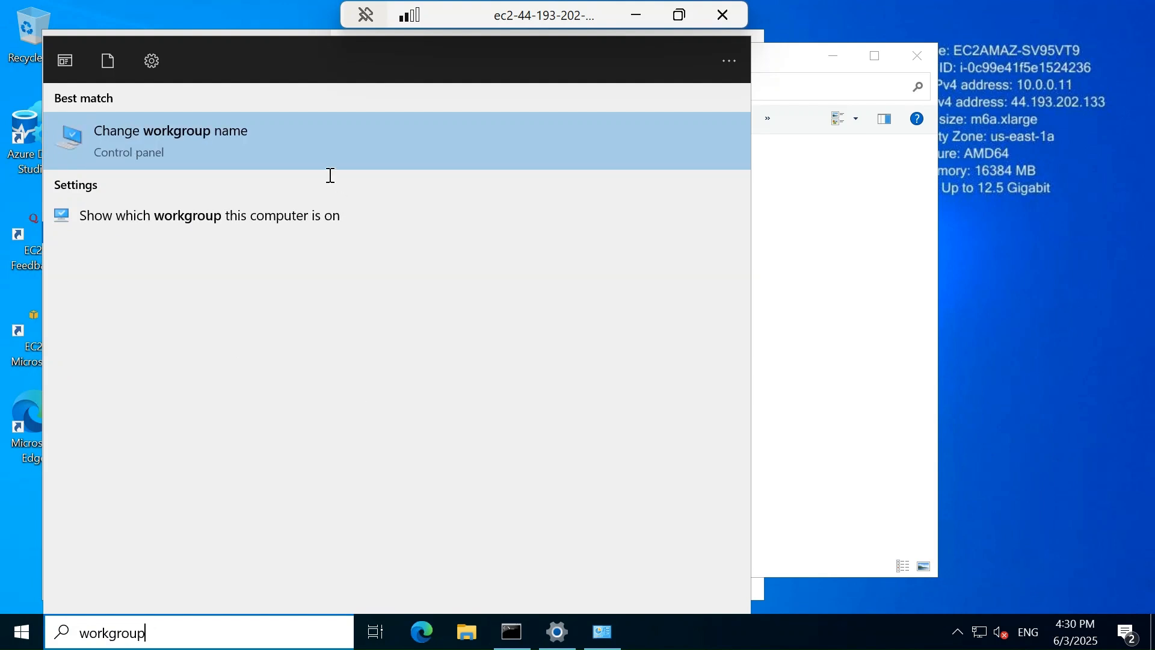
pyautogui.click(292, 143)
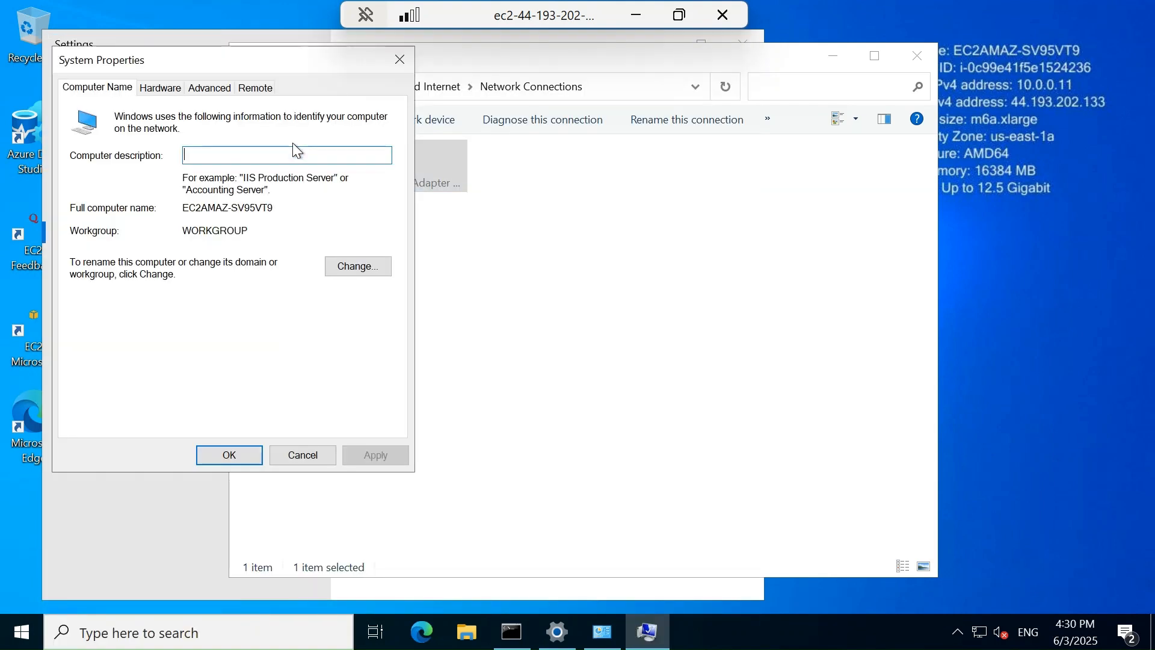
# Change the computer's membership to the domain testlab.com
pyautogui.click(358, 266)
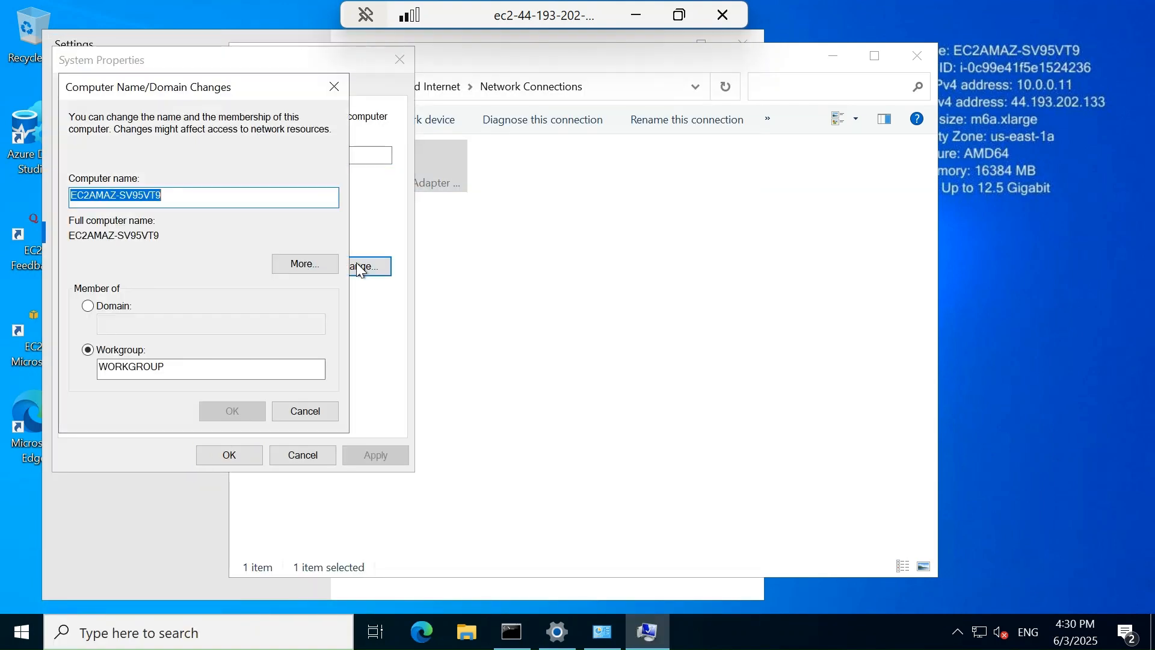
pyautogui.click(116, 308)
pyautogui.click(134, 323)
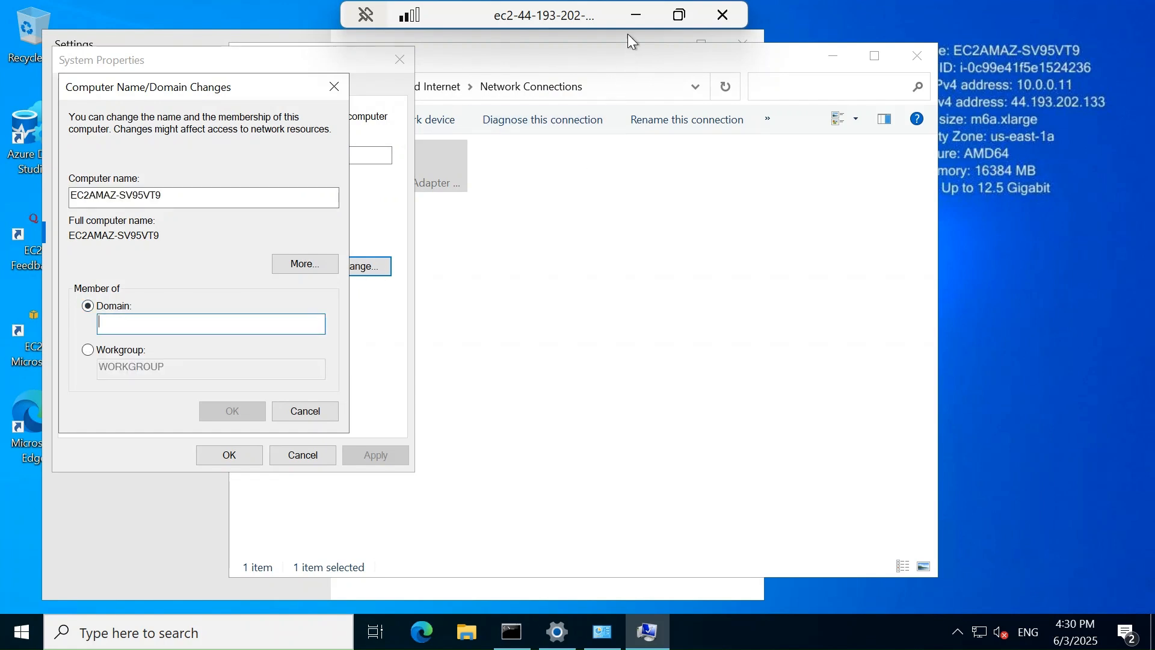
pyautogui.click(636, 14)
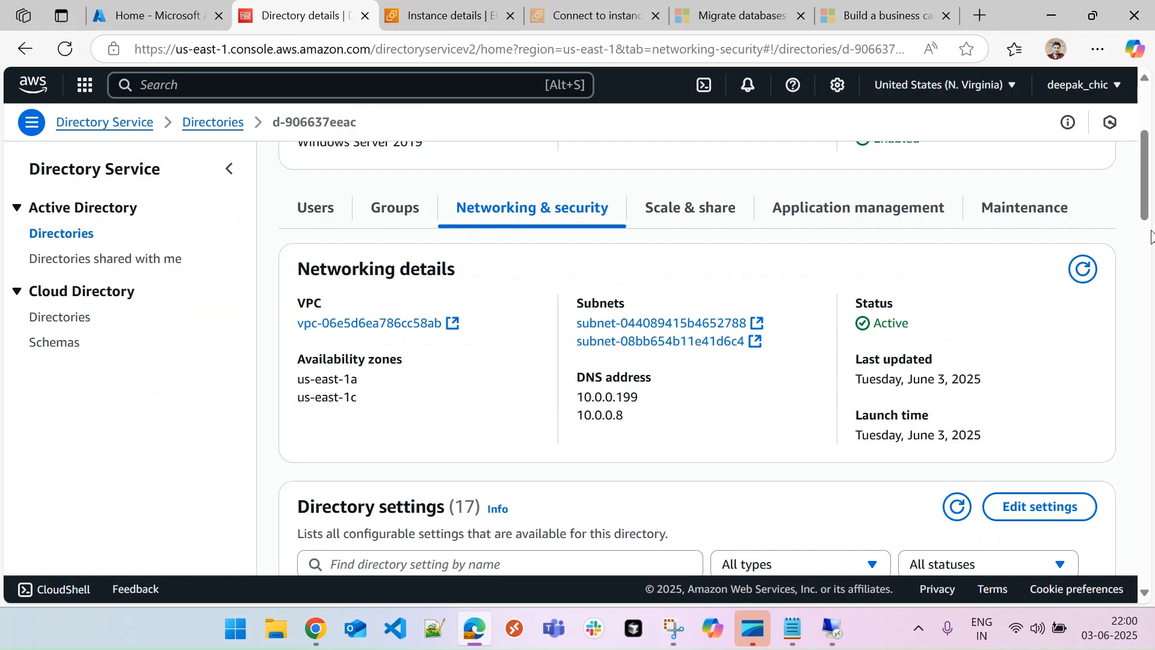
pyautogui.scroll(4, 1145, 211)
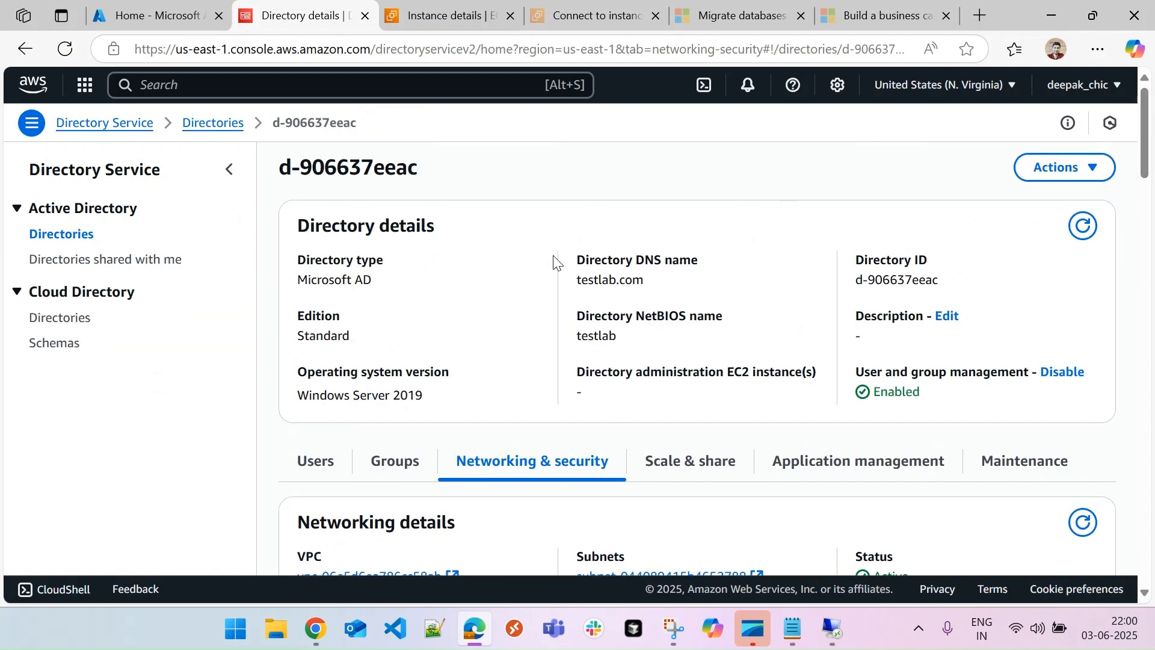
pyautogui.moveTo(572, 280); pyautogui.dragTo(657, 280)
pyautogui.click(835, 627)
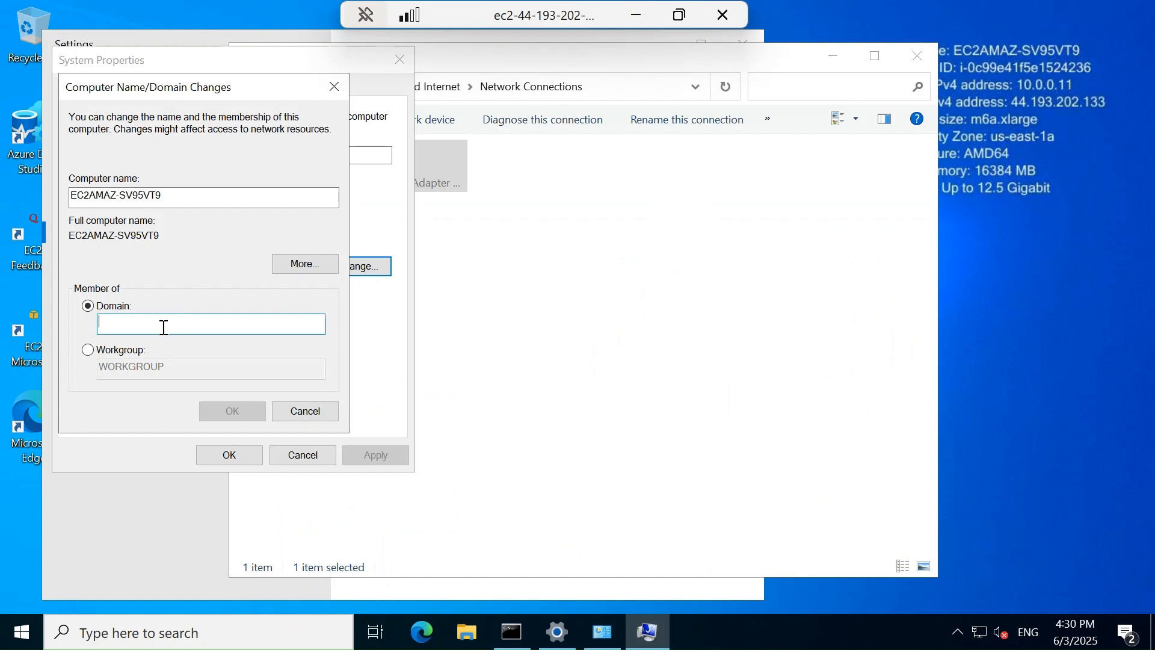
pyautogui.write('testla')
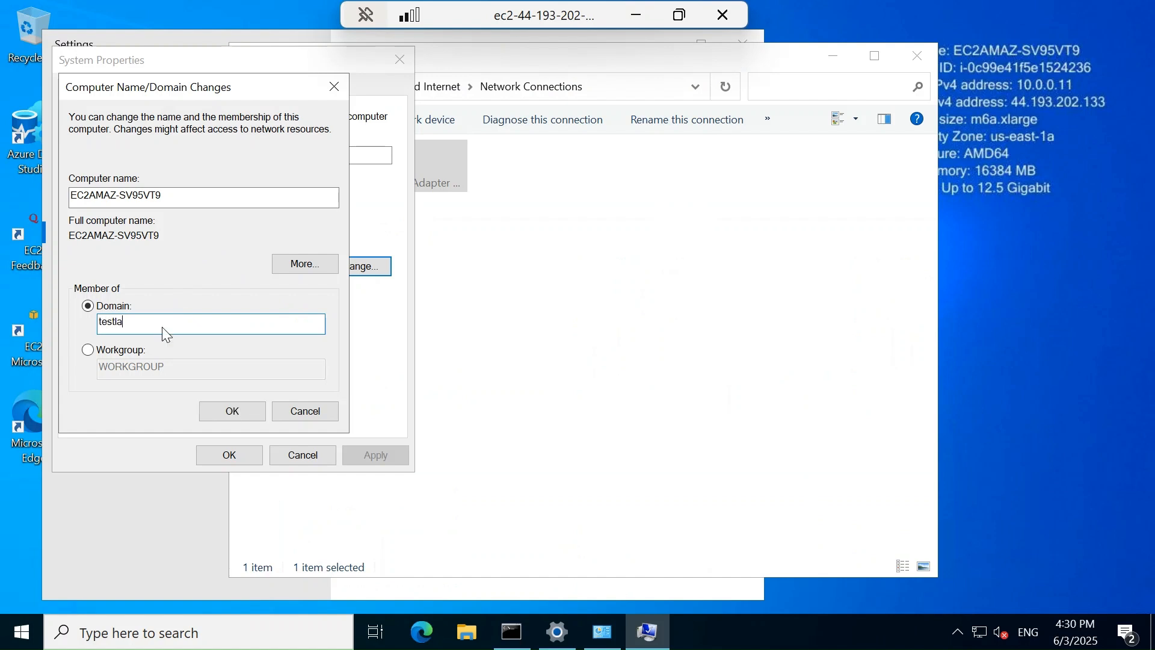
pyautogui.write('b.com')
pyautogui.click(231, 411)
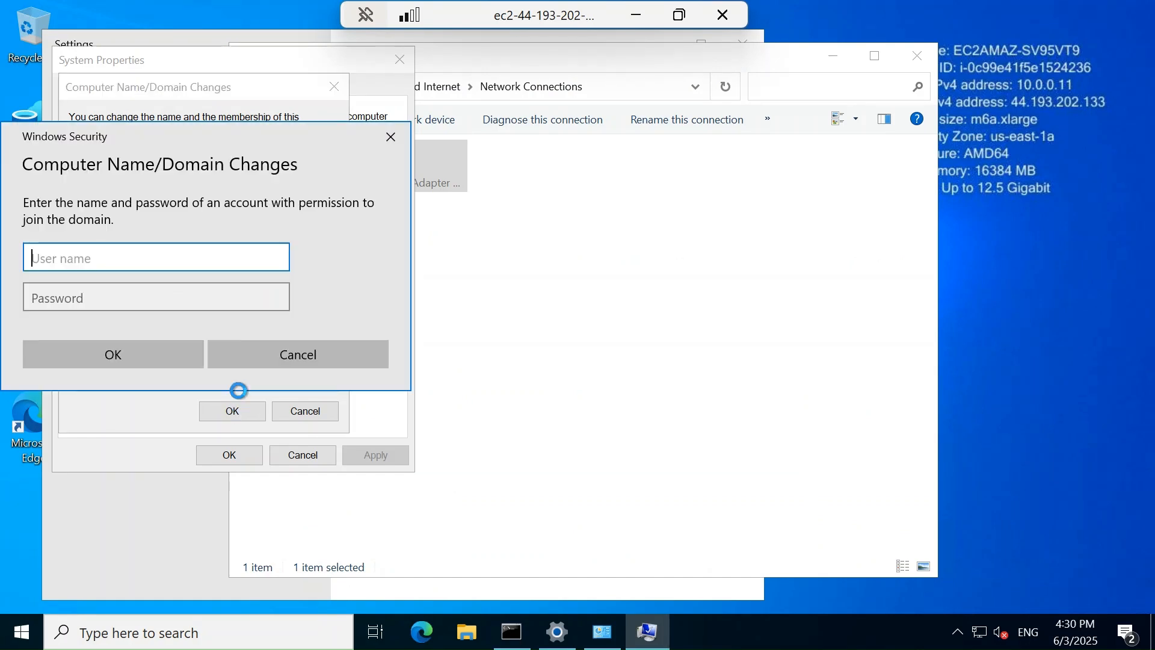
# Enter the domain admin credentials, accept the welcome and restart notices, and close System Properties
pyautogui.write('admin')
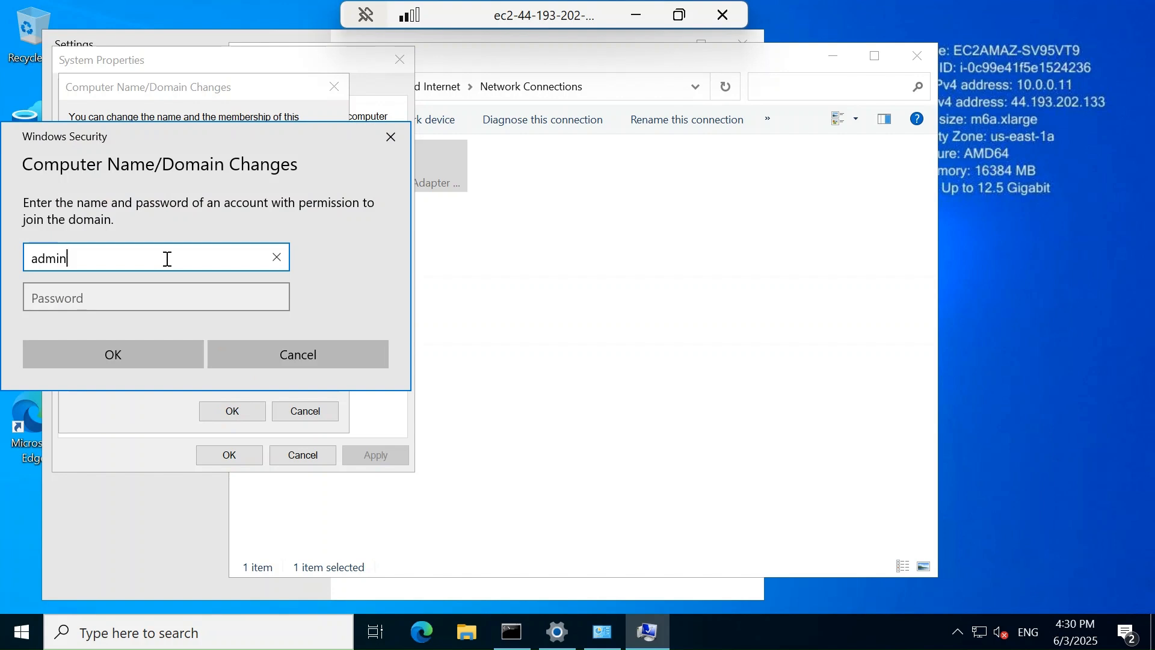
pyautogui.press('Tab')
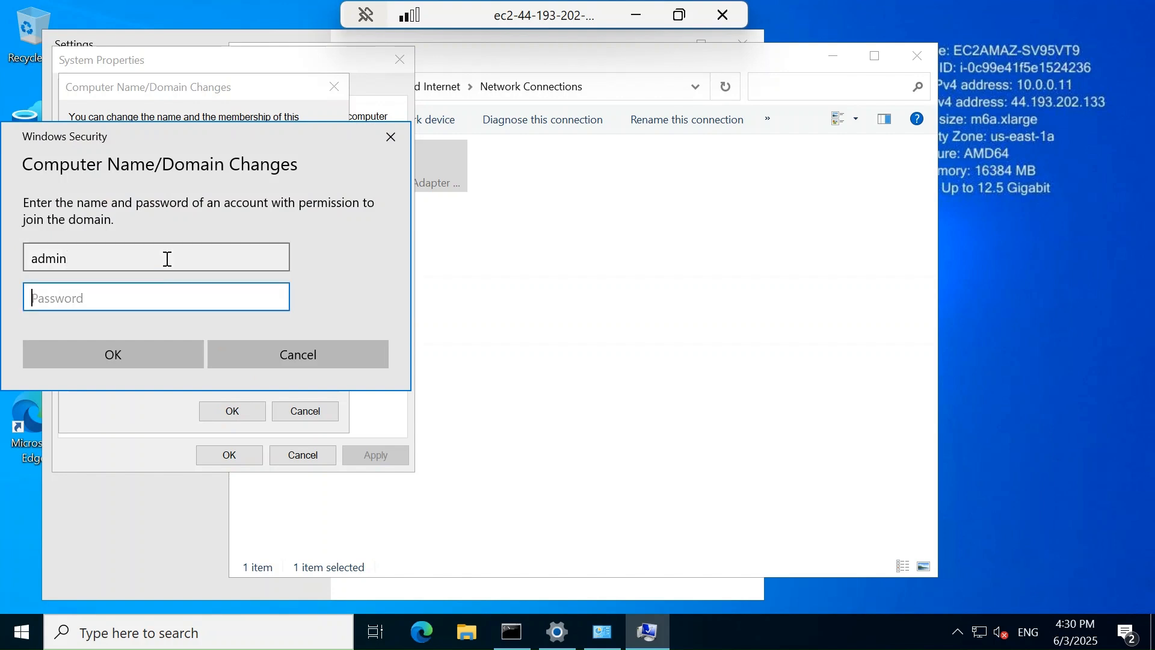
pyautogui.write('************')
pyautogui.press('Return')
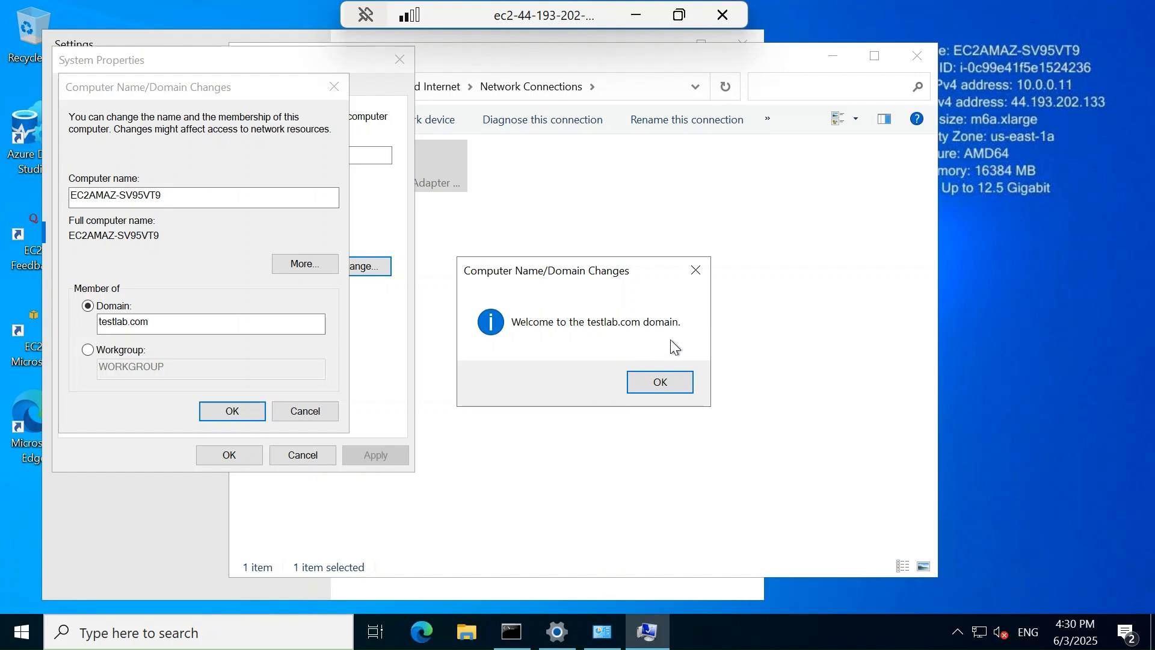
pyautogui.click(669, 383)
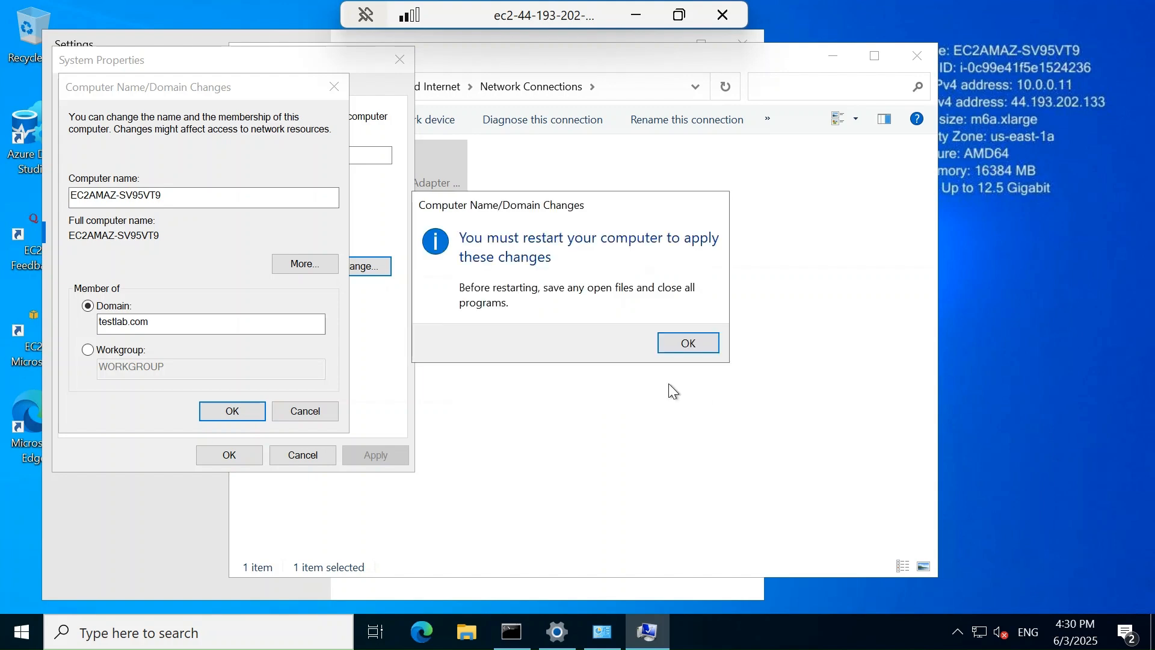
pyautogui.click(689, 344)
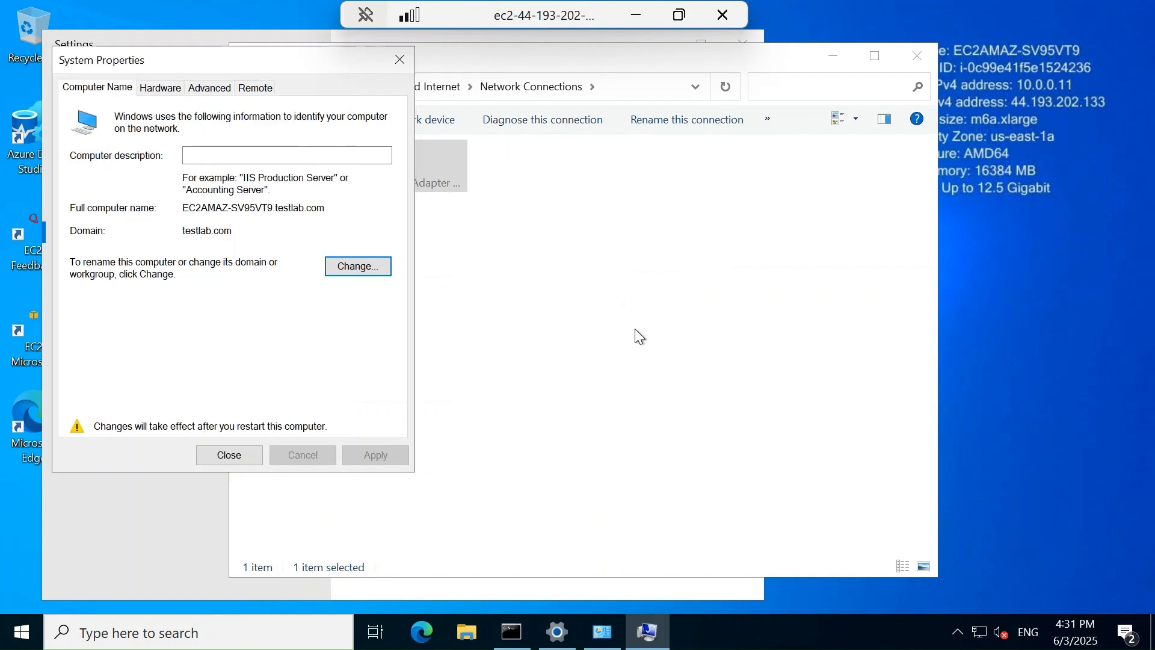
pyautogui.click(227, 454)
# Restart the server, then launch Command Prompt via taskbar search for cmd
pyautogui.click(594, 335)
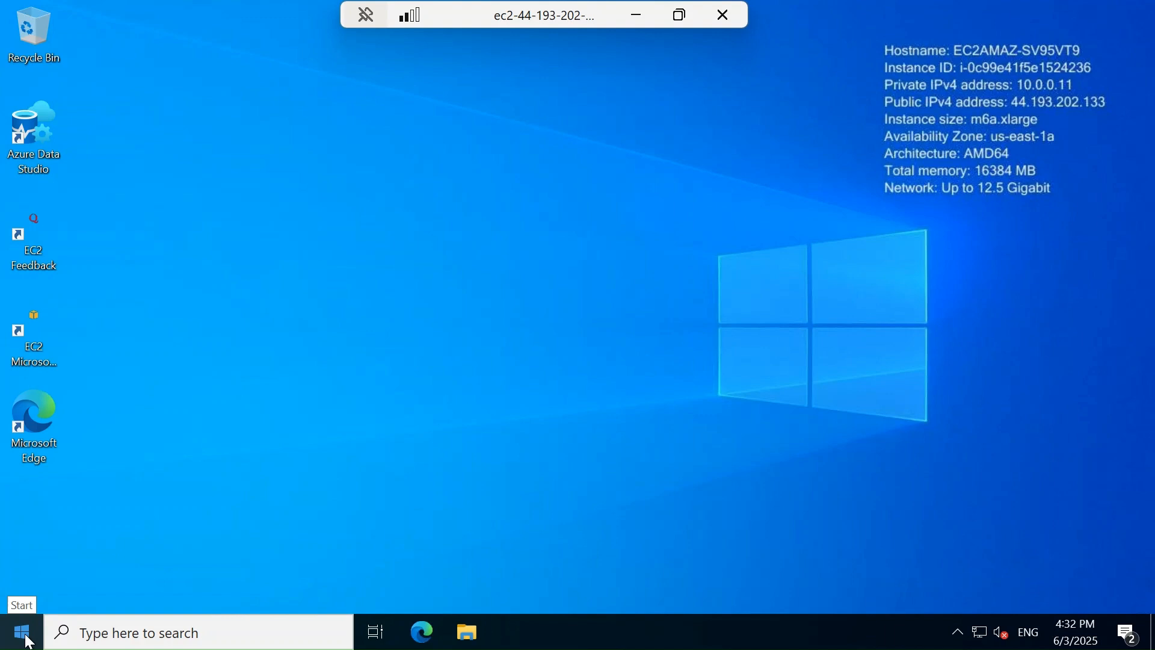
pyautogui.click(153, 640)
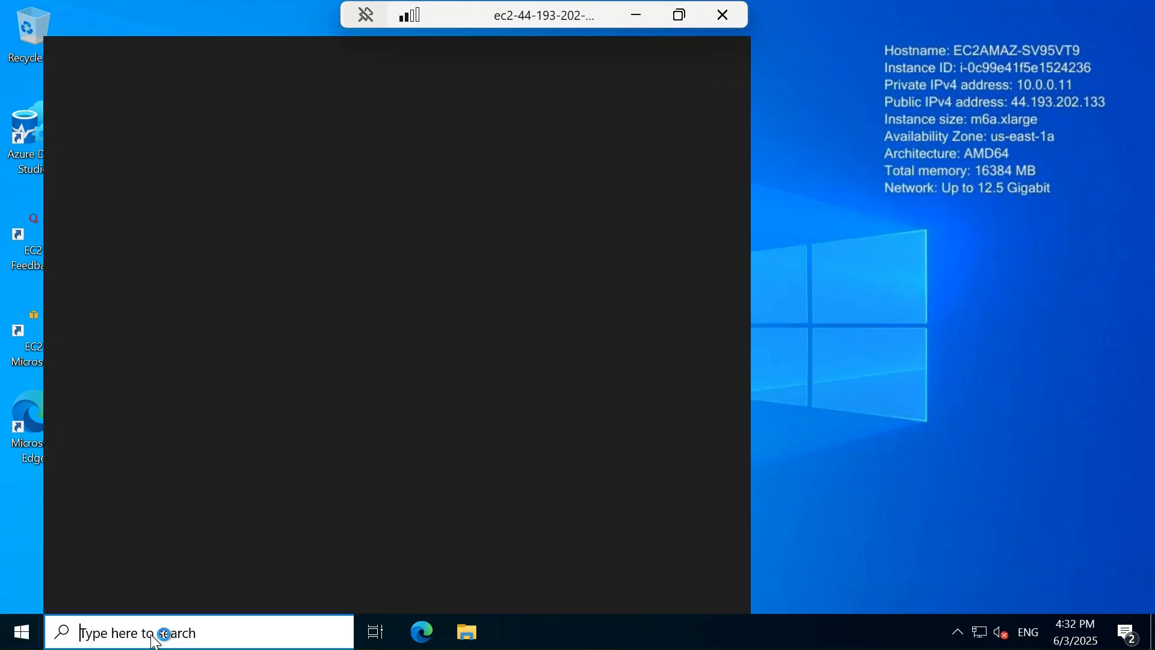
pyautogui.write('cmd')
pyautogui.press('Return')
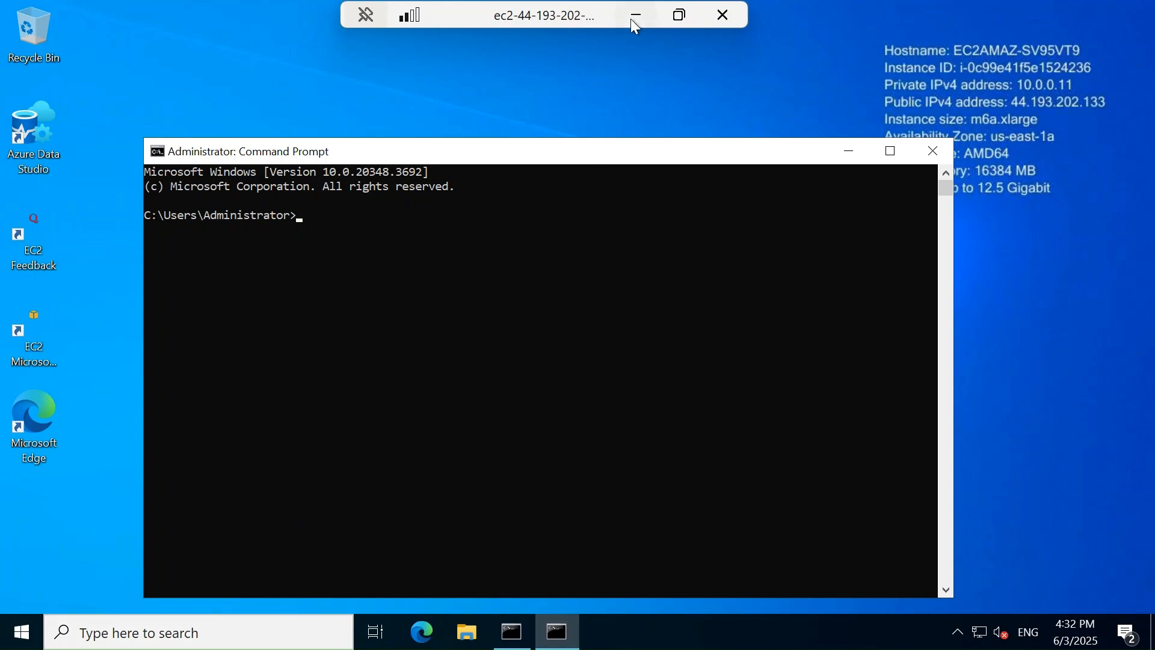
# Find FSx in the console and copy dbbackup's net use Z: command from its attach instructions
pyautogui.click(632, 19)
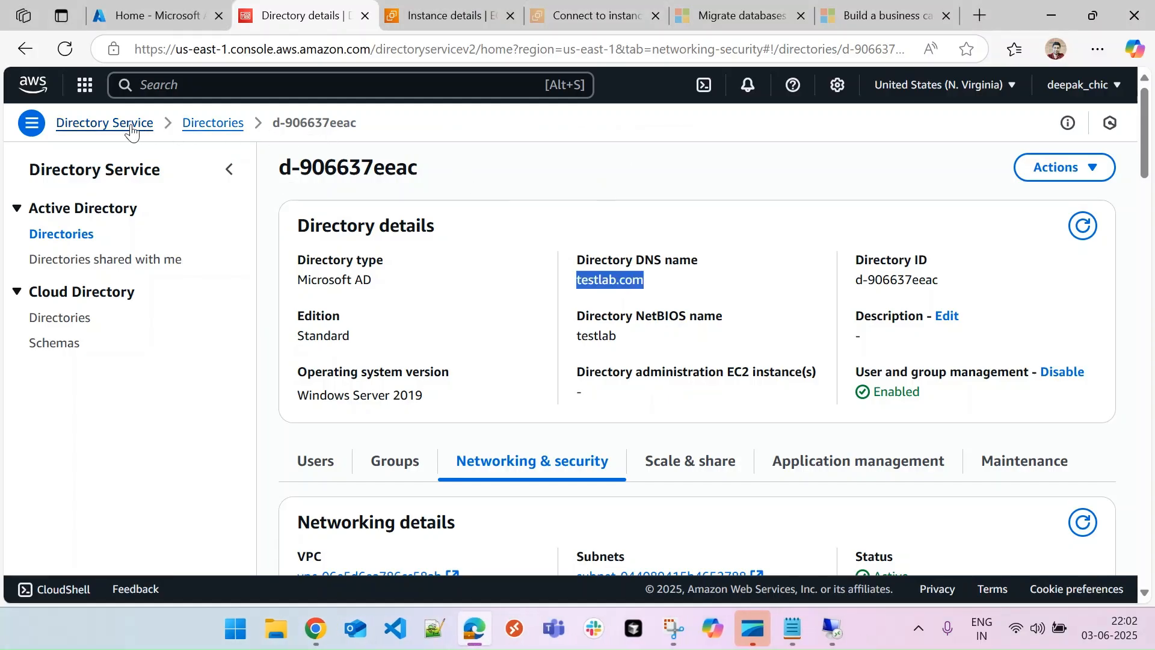
pyautogui.click(204, 85)
pyautogui.write('f')
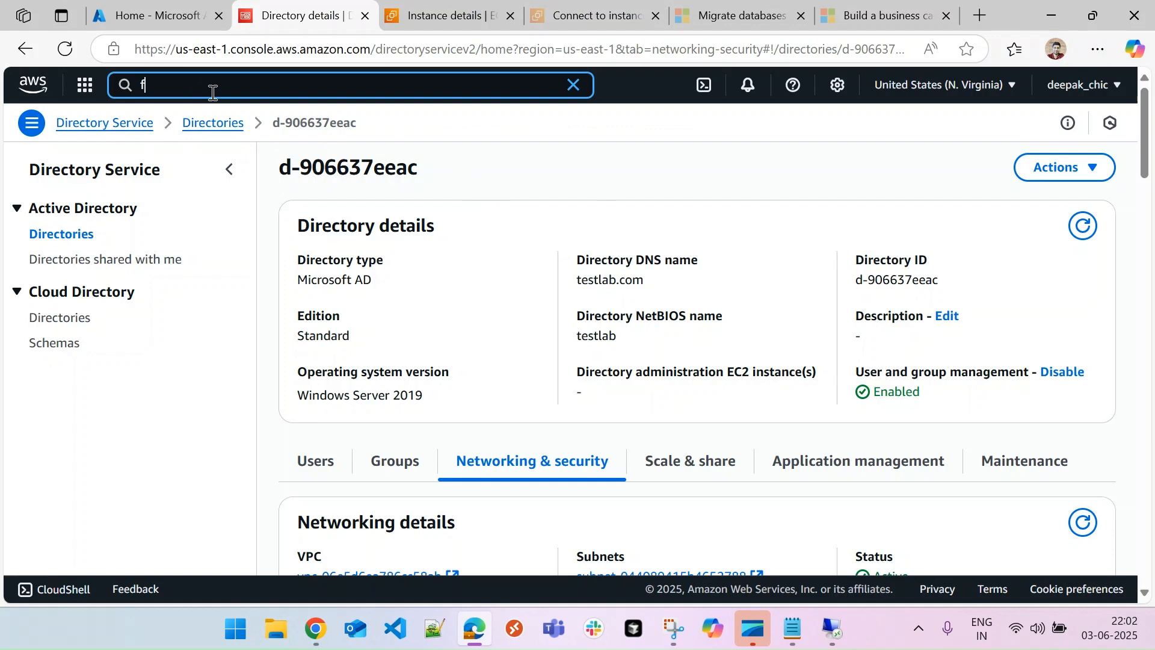
pyautogui.write('ile shares')
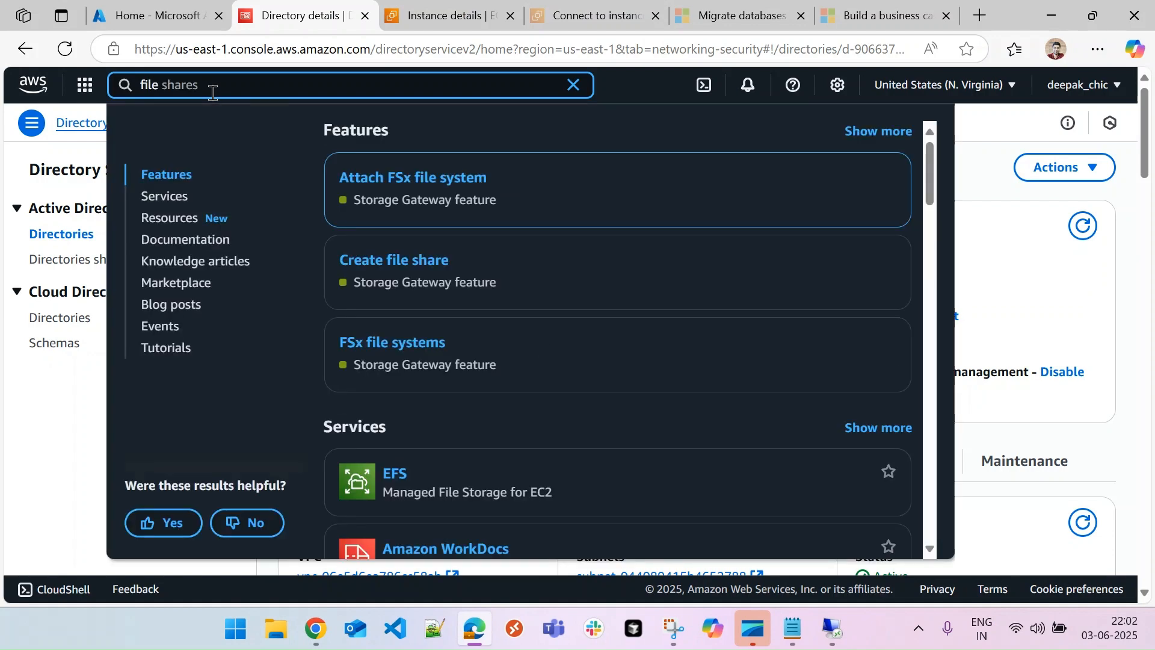
pyautogui.press('BackSpace')
pyautogui.press('BackSpace')
pyautogui.press('BackSpace')
pyautogui.press('BackSpace')
pyautogui.press('BackSpace')
pyautogui.press('BackSpace')
pyautogui.press('BackSpace')
pyautogui.press('BackSpace')
pyautogui.press('BackSpace')
pyautogui.press('BackSpace')
pyautogui.press('BackSpace')
pyautogui.write('f')
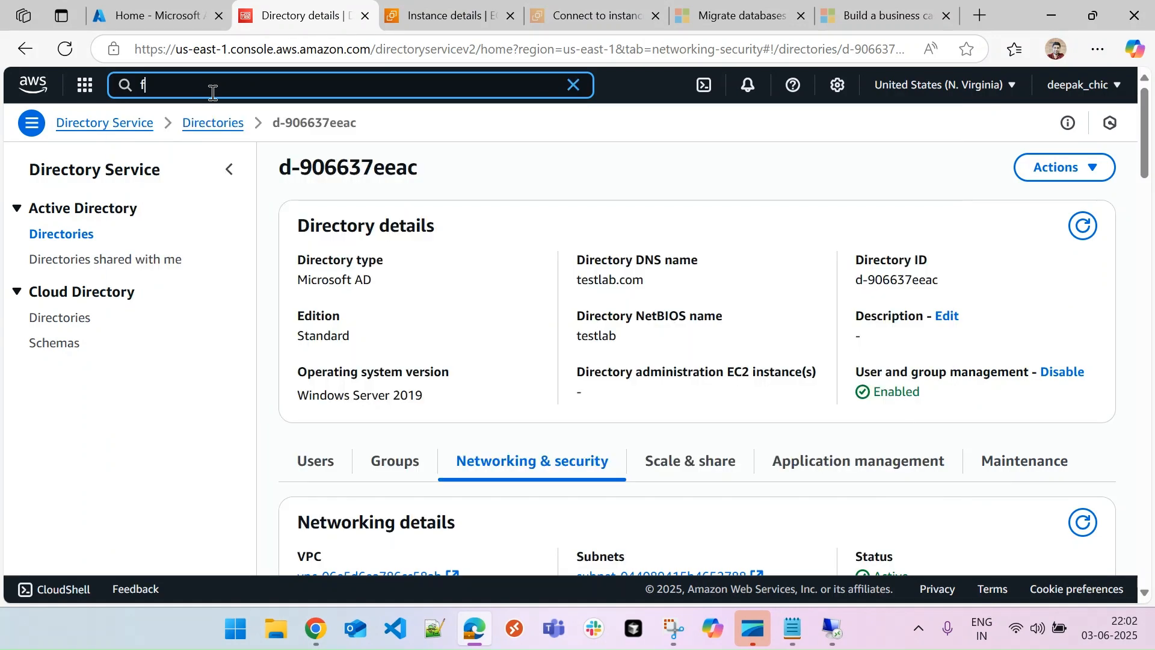
pyautogui.write('sx')
pyautogui.click(389, 183)
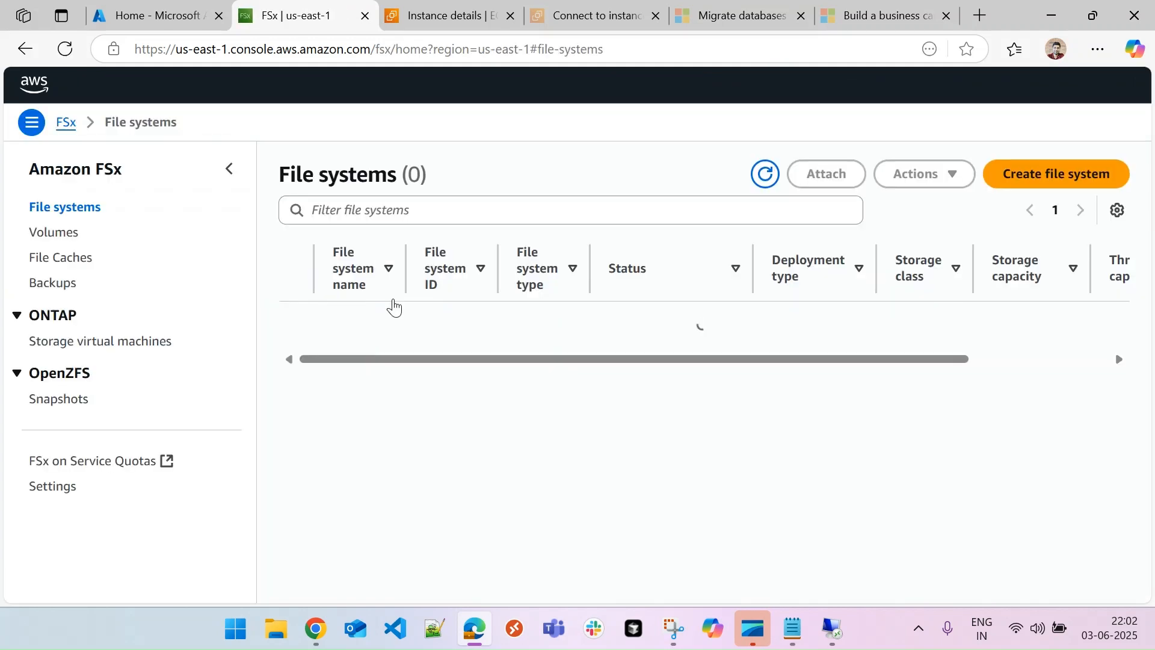
pyautogui.click(498, 340)
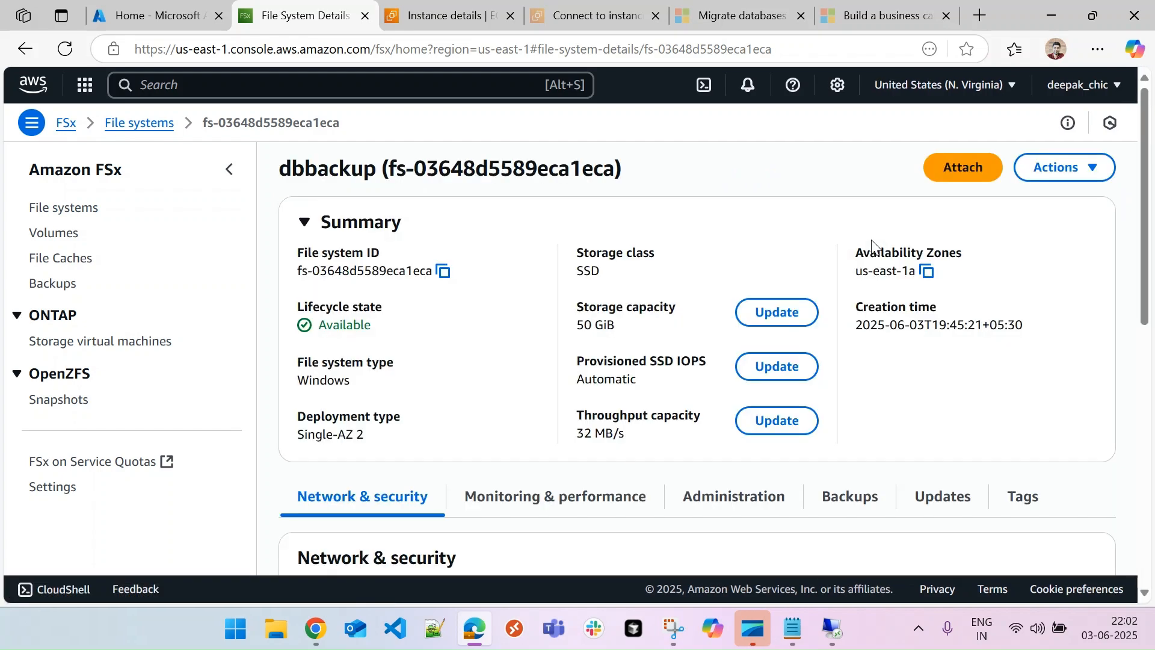
pyautogui.click(963, 168)
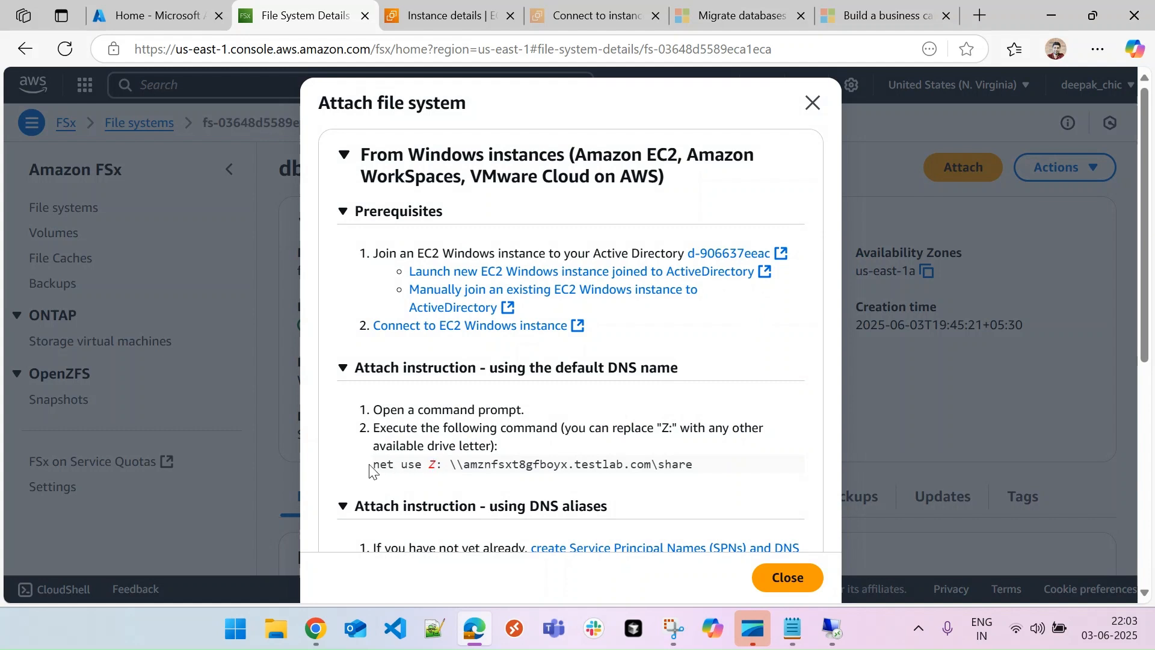
pyautogui.moveTo(370, 467); pyautogui.dragTo(698, 468)
pyautogui.hotkey('ctrl', 'c')
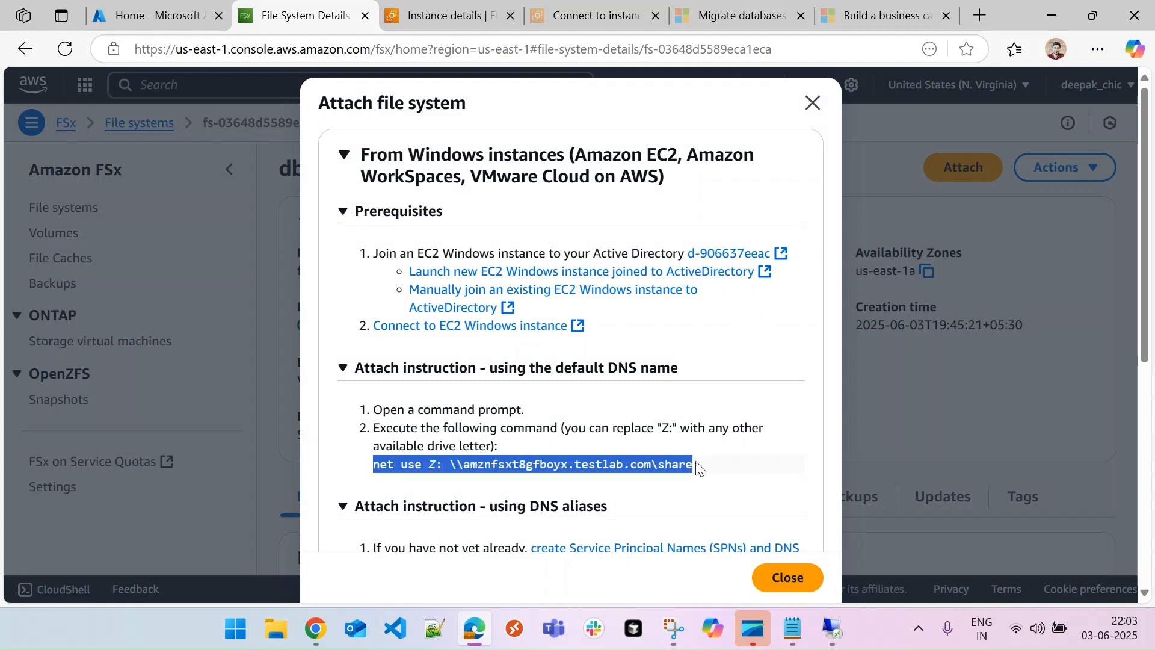
pyautogui.click(832, 628)
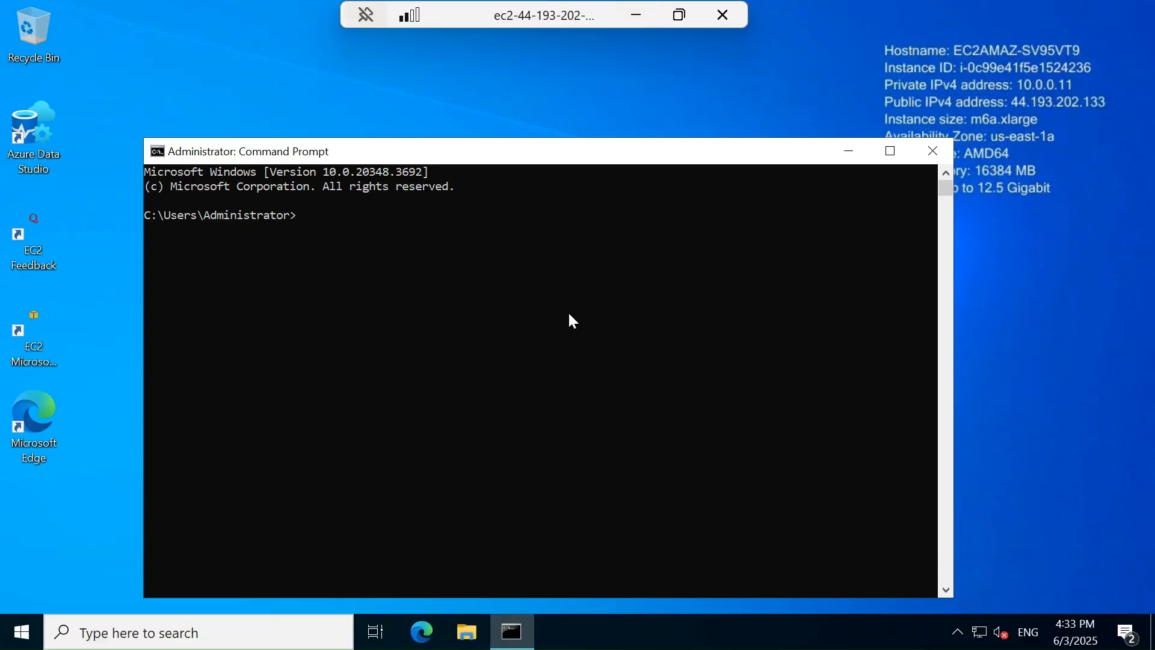
# Run the pasted net use command with the domain admin credentials to map the share as Z:
pyautogui.hotkey('ctrl', 'v')
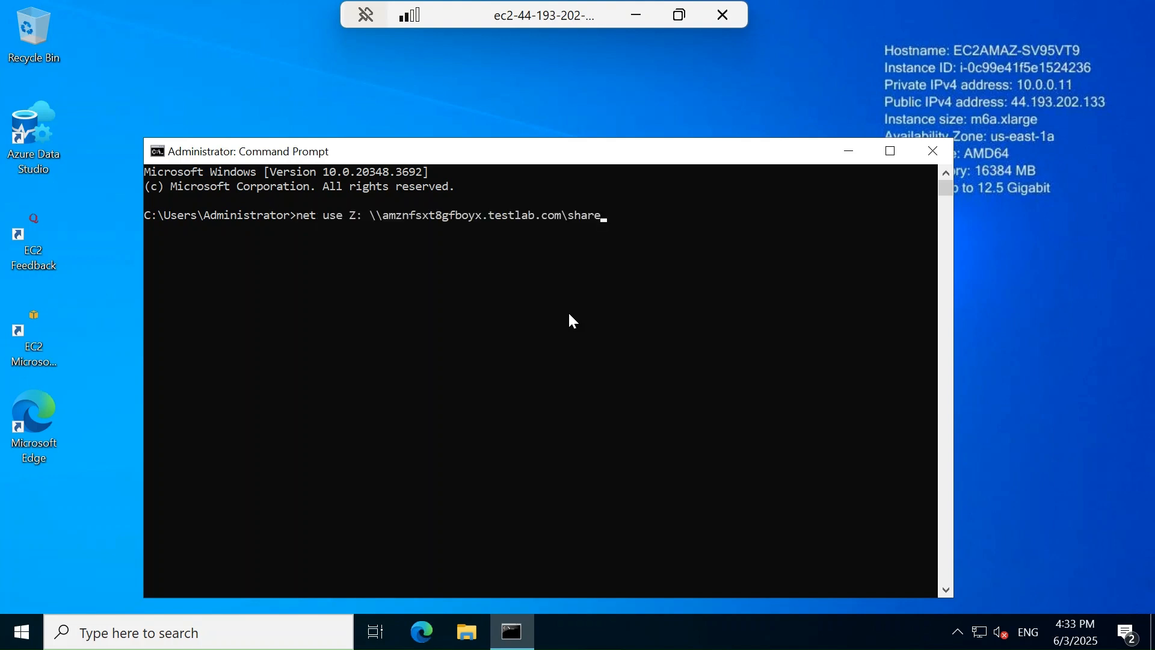
pyautogui.press('Return')
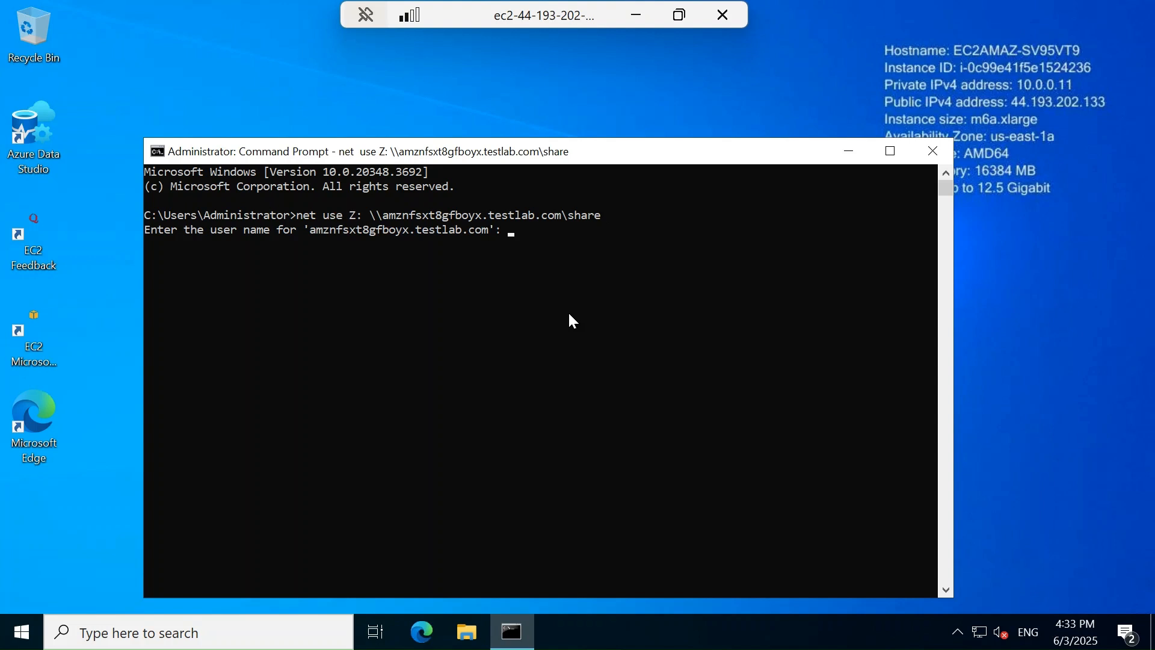
pyautogui.write('testlab.com\\admin')
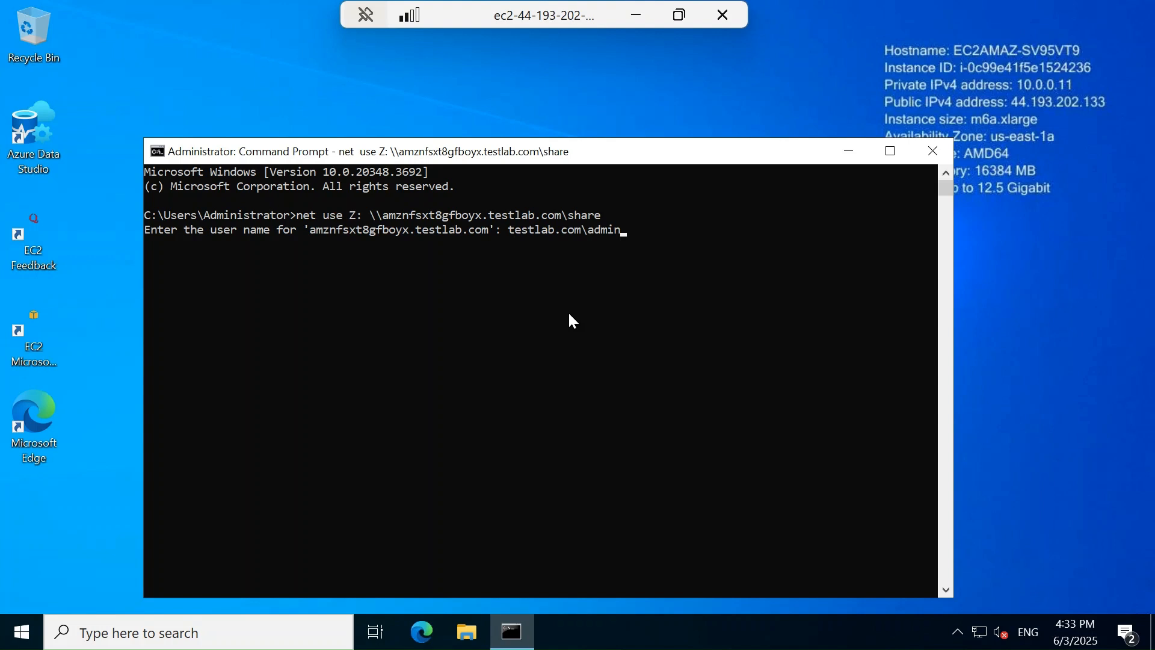
pyautogui.press('Return')
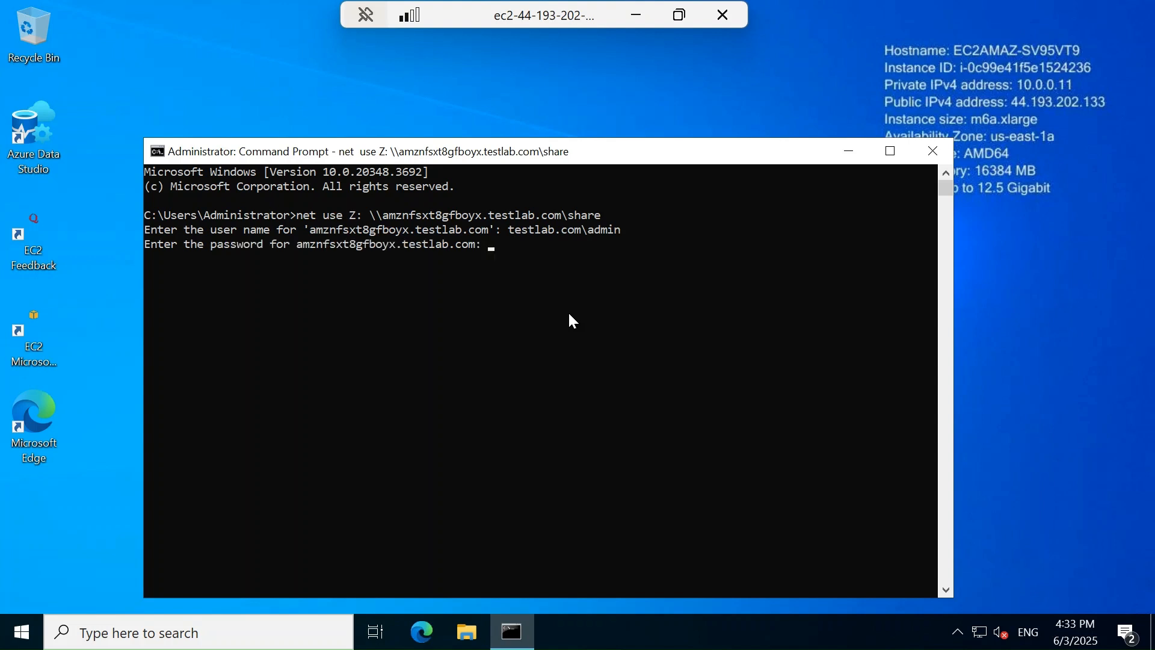
pyautogui.press('Return')
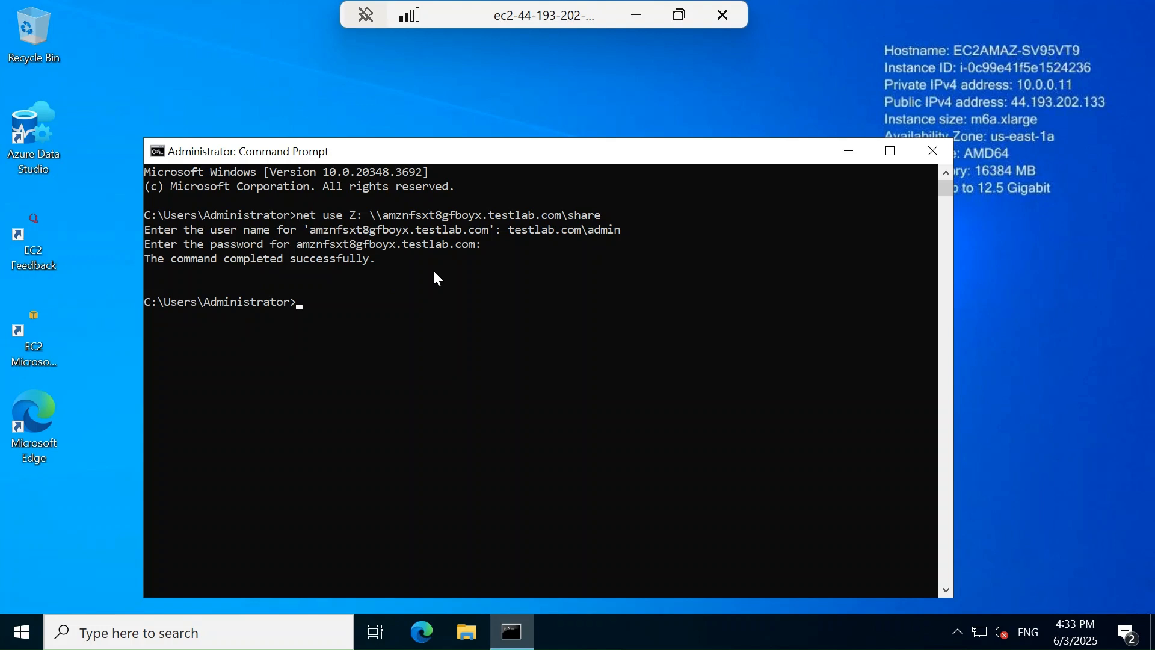
# Check drive Z: under This PC in File Explorer, then show the desktop
pyautogui.click(473, 634)
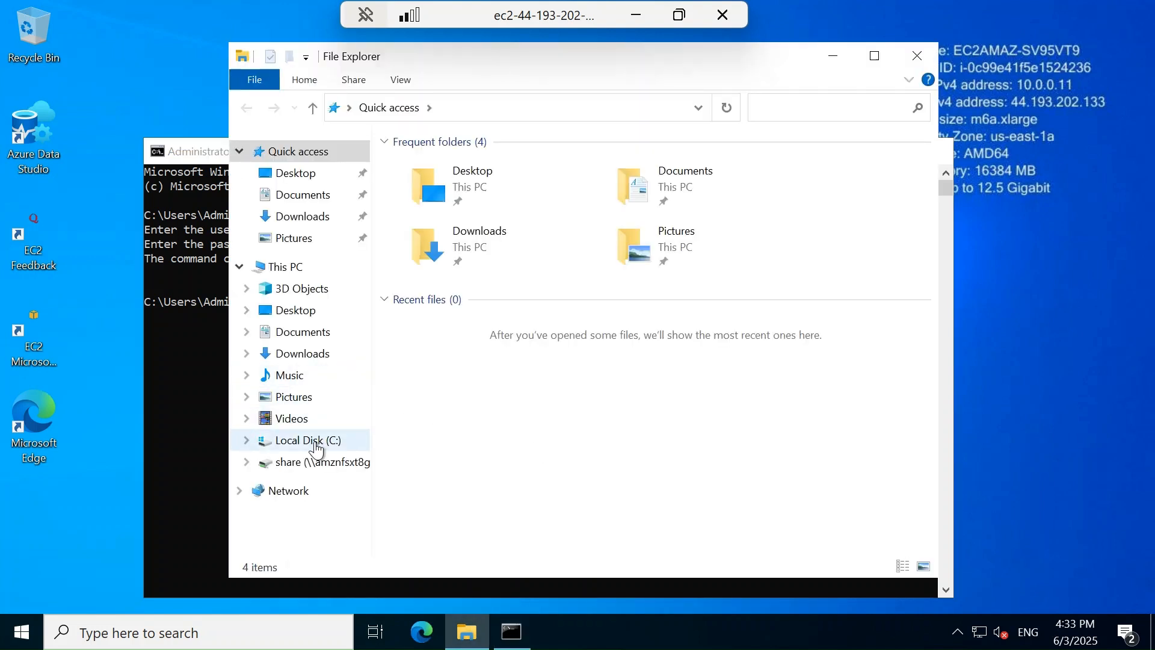
pyautogui.click(297, 271)
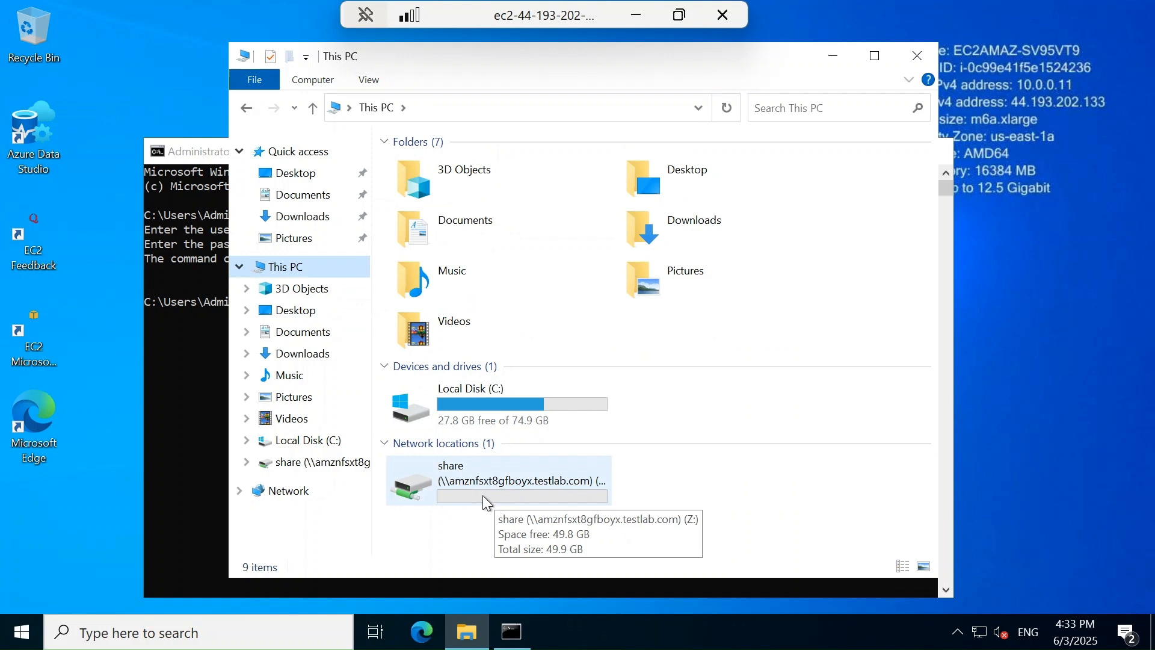
pyautogui.press('super+d')
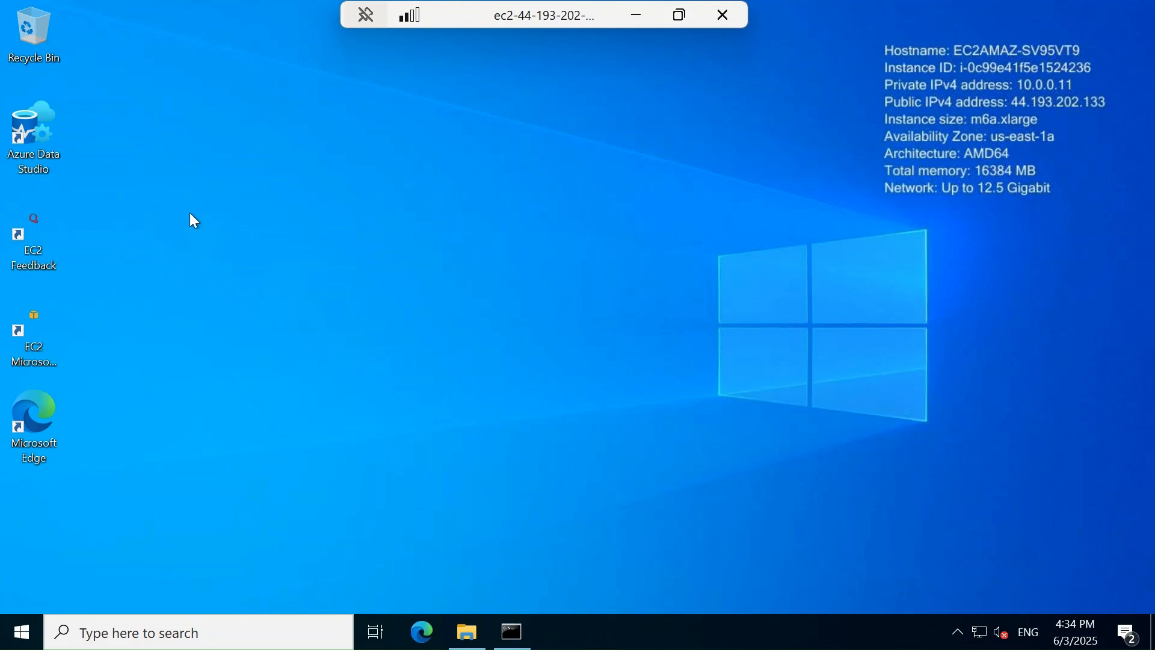
# Relaunch Azure Data Studio and show AdventureWorks2022's Azure SQL Migration dashboard on EC2AMAZ-SV95VT9
pyautogui.doubleClick(29, 127)
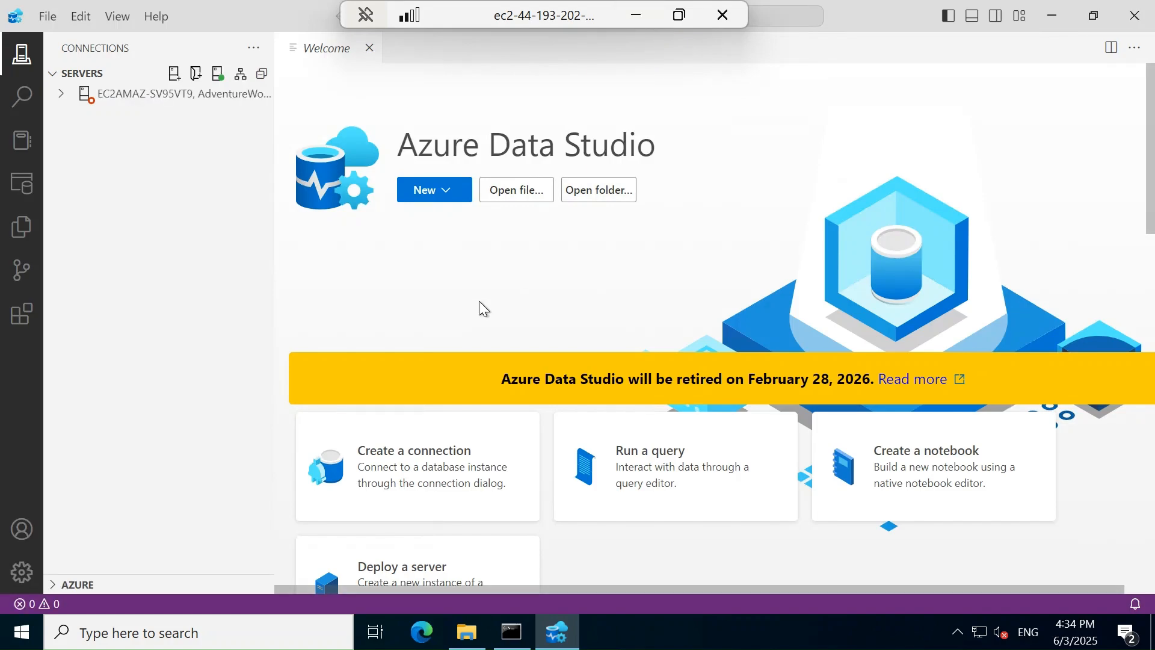
pyautogui.click(61, 94)
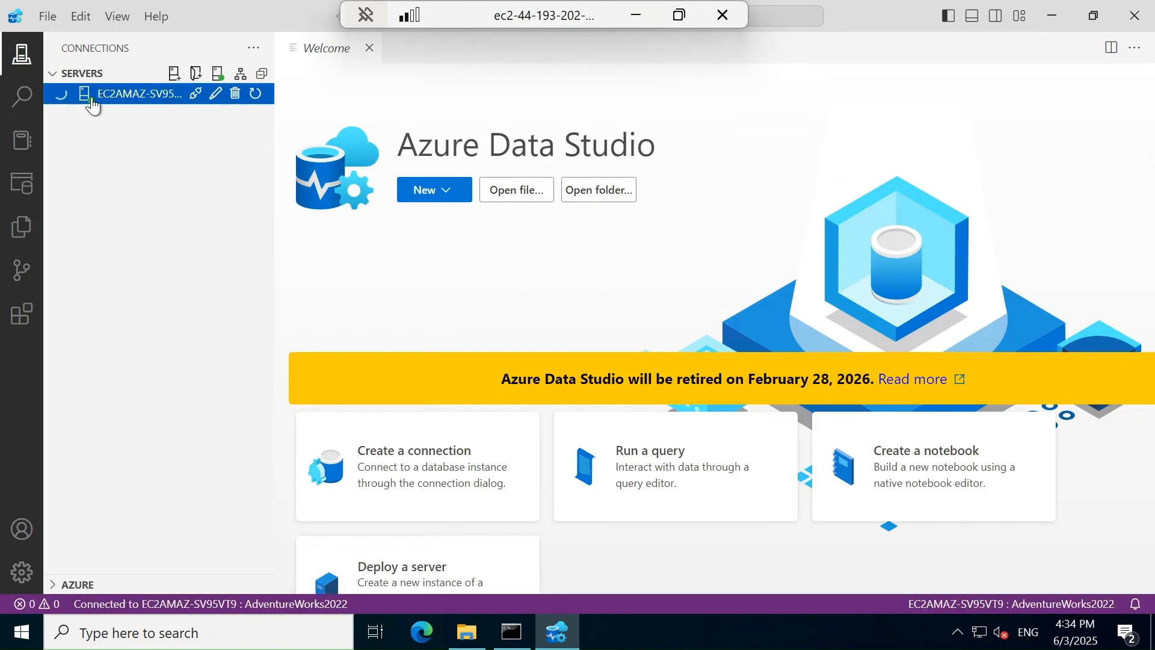
pyautogui.rightClick(139, 96)
pyautogui.click(184, 113)
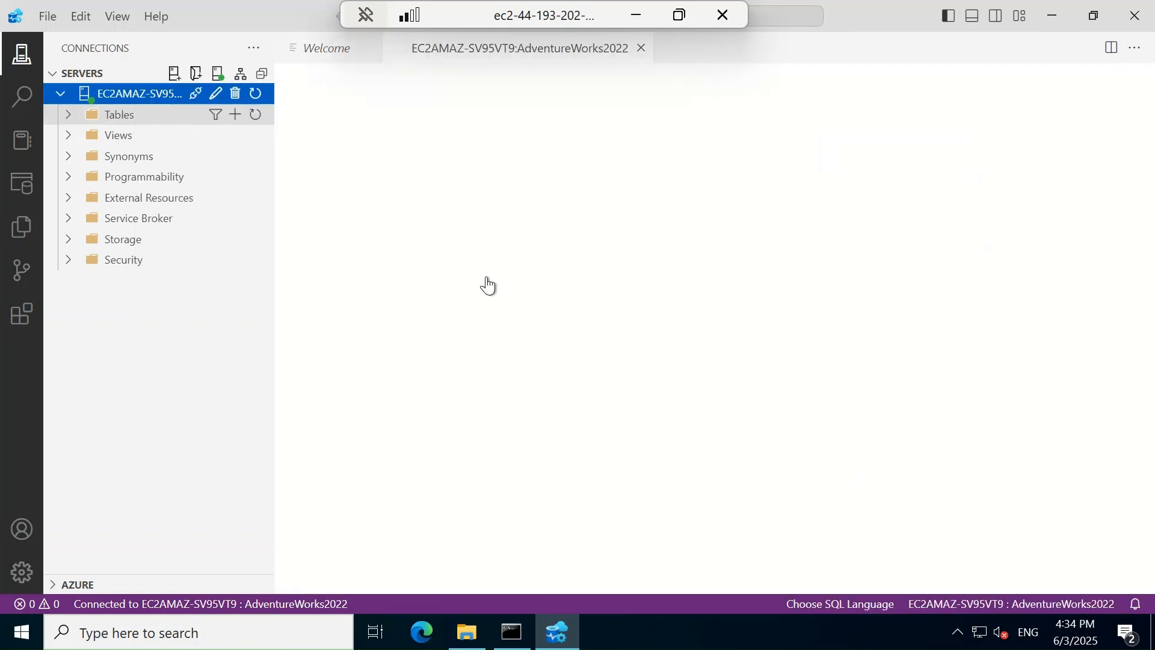
pyautogui.click(380, 235)
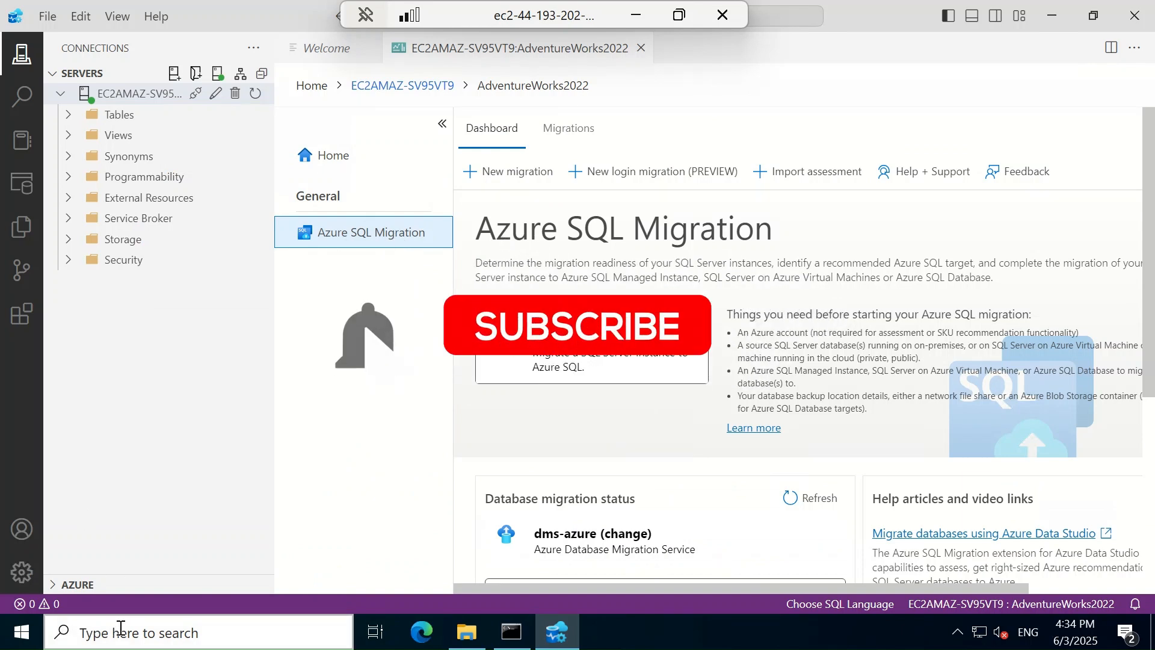
# Start SSMS 20, connect to EC2AMAZ-SV95VT9, and open a new query window on master
pyautogui.click(1050, 18)
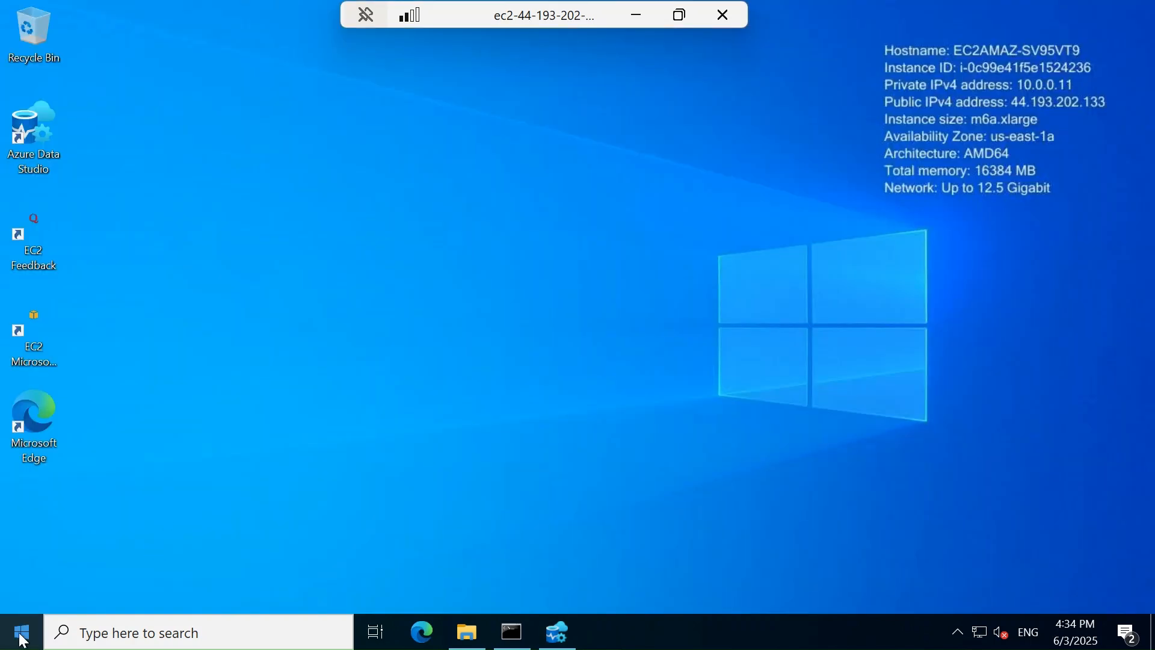
pyautogui.click(22, 641)
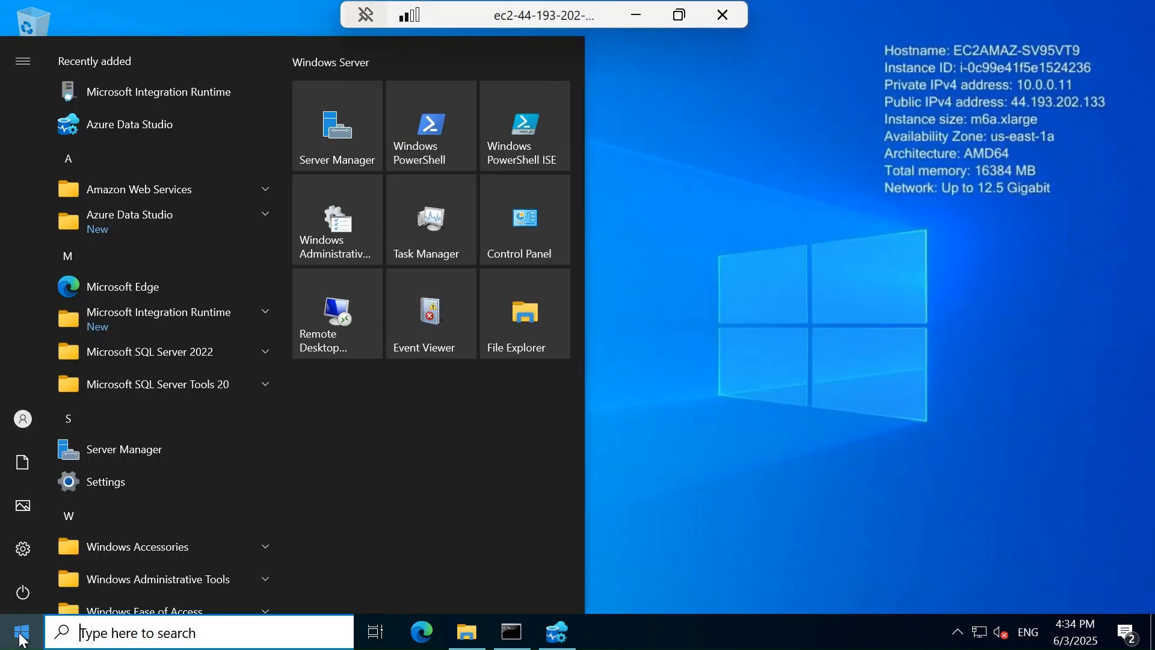
pyautogui.click(194, 382)
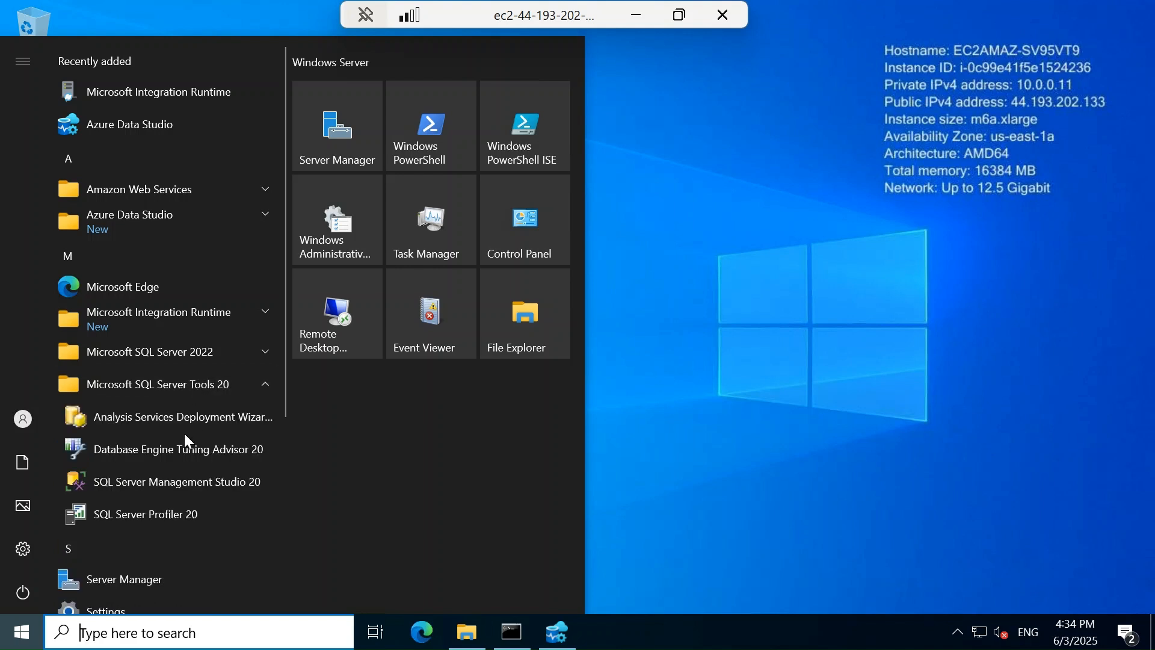
pyautogui.click(179, 483)
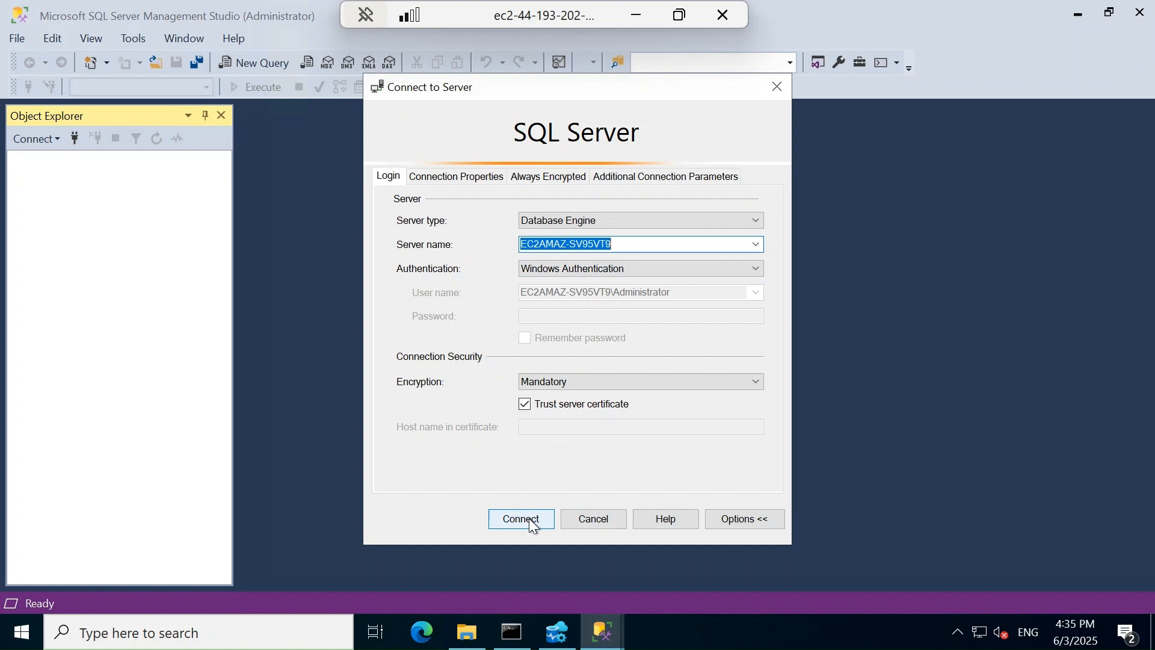
pyautogui.click(531, 522)
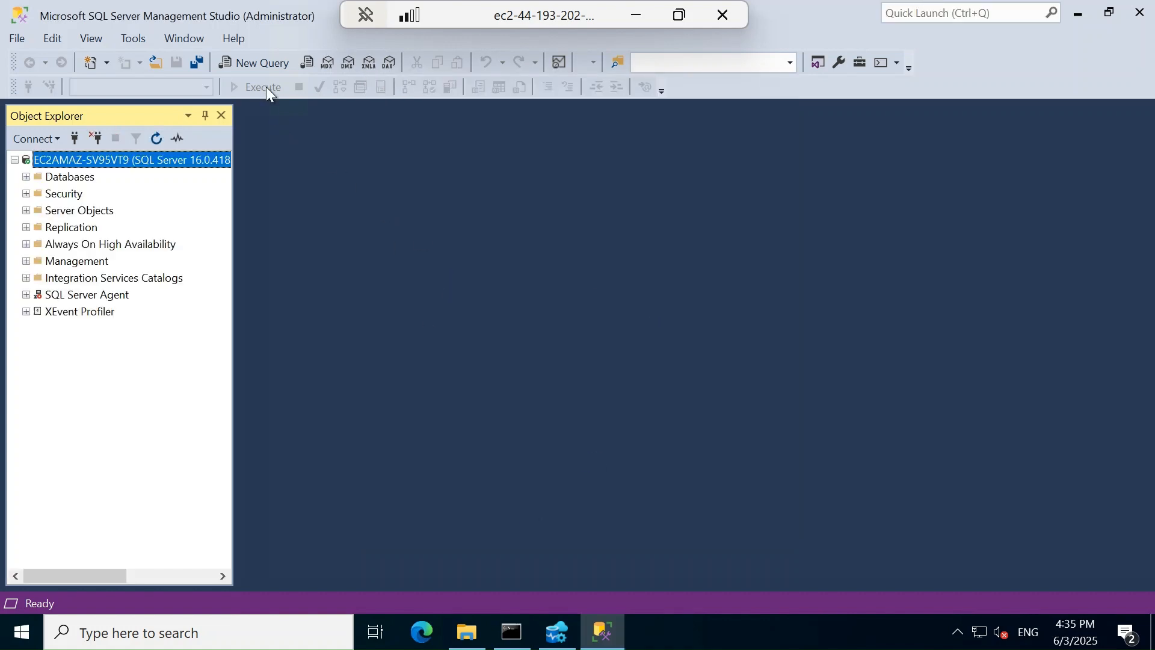
pyautogui.click(263, 61)
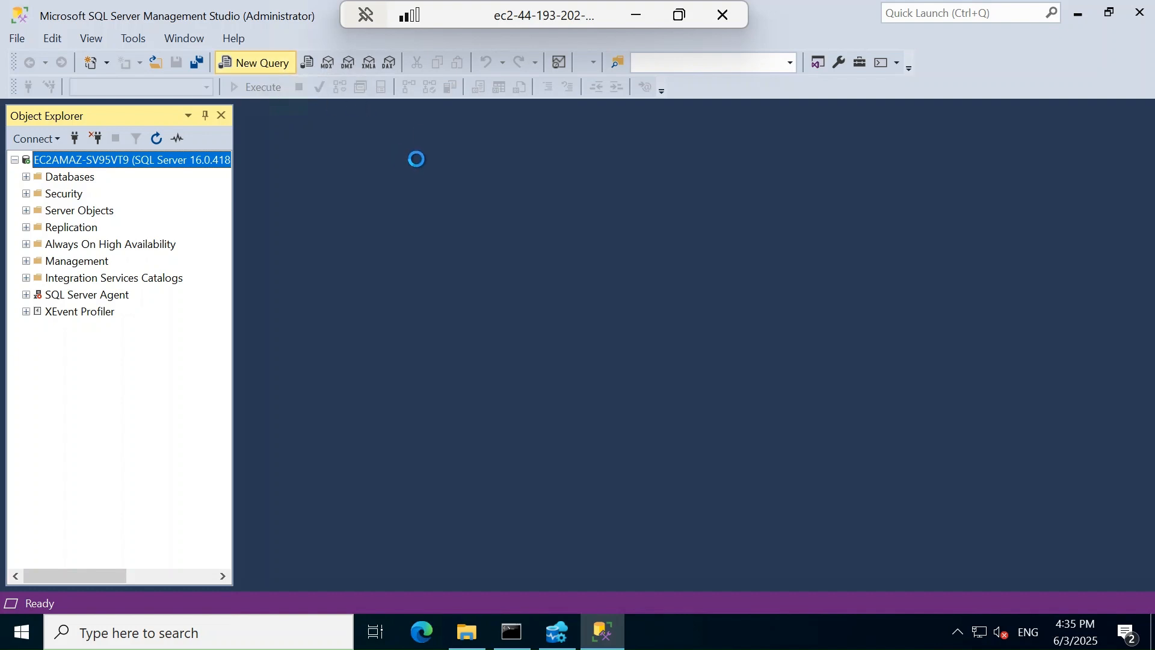
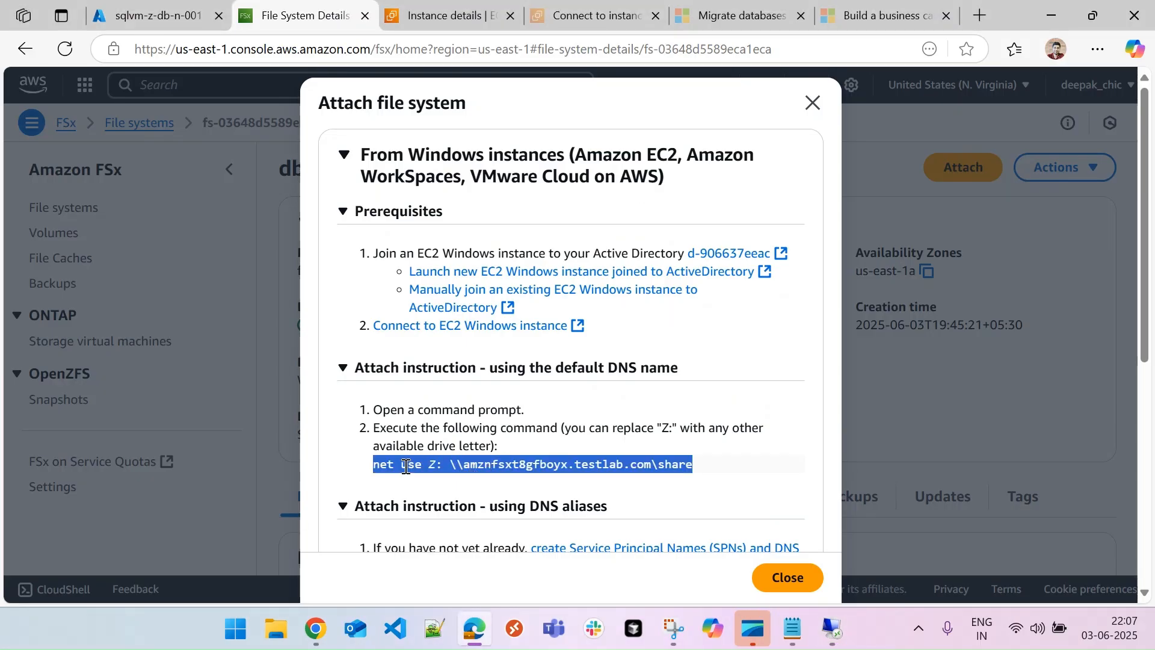
# Select the full 'net use Z:' mapping command in the FSx Attach file system dialog
pyautogui.click(376, 463)
pyautogui.moveTo(375, 463); pyautogui.dragTo(695, 463)
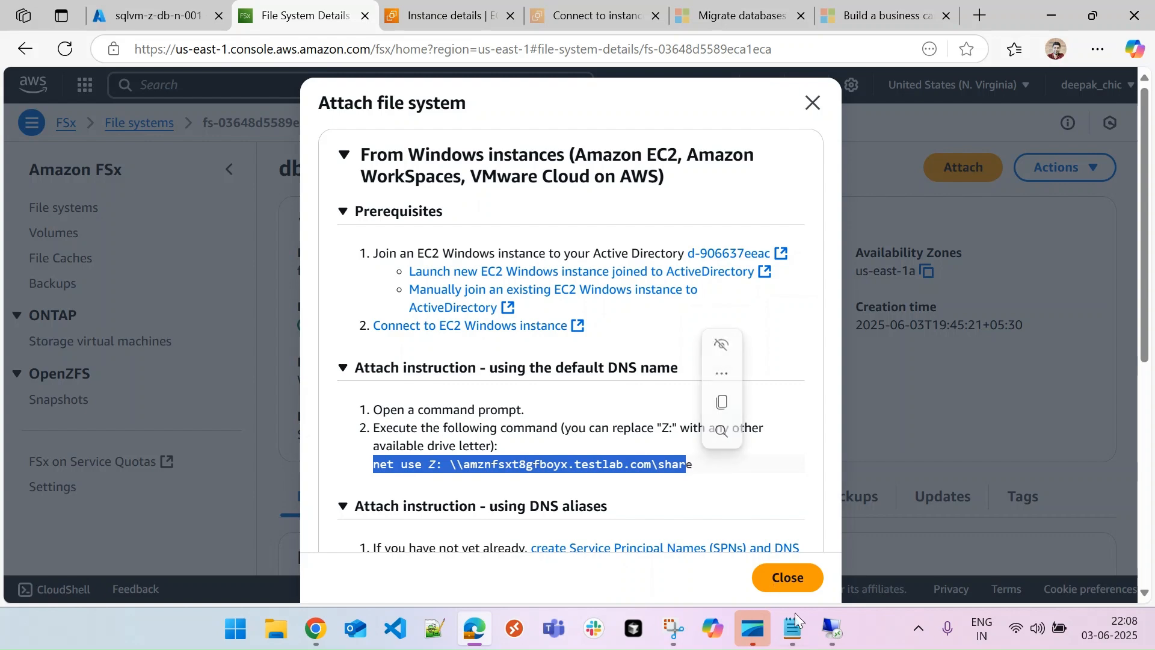
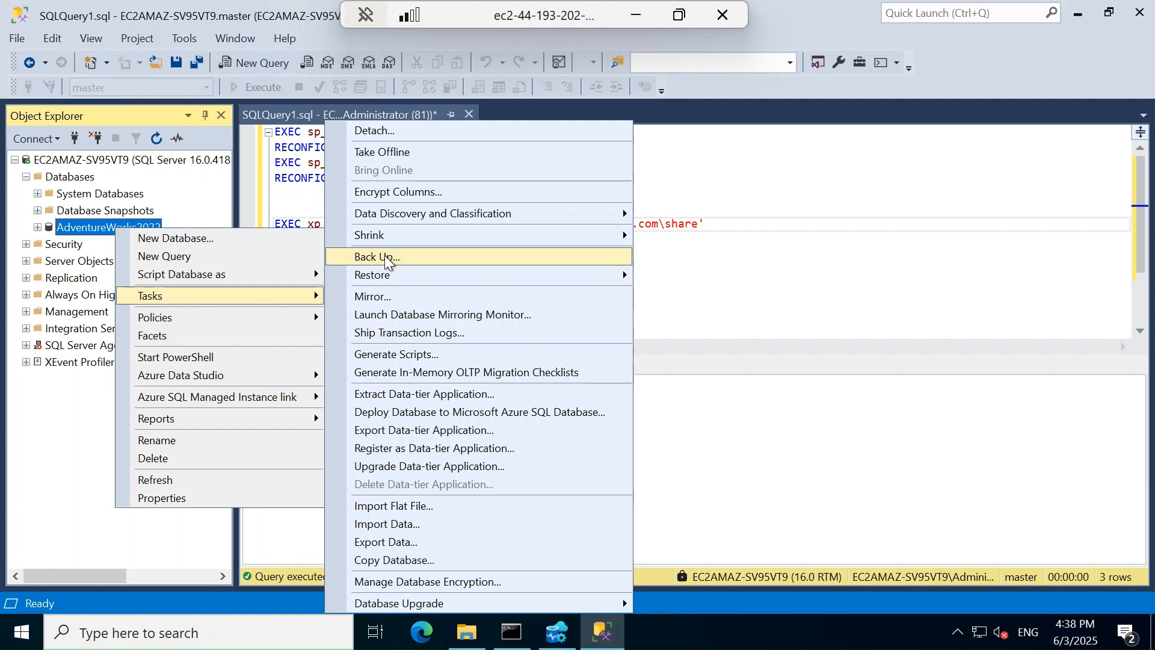
# Start a Disk backup of AdventureWorks2022 and remove its default destination path
pyautogui.click(384, 255)
pyautogui.click(645, 295)
pyautogui.click(646, 316)
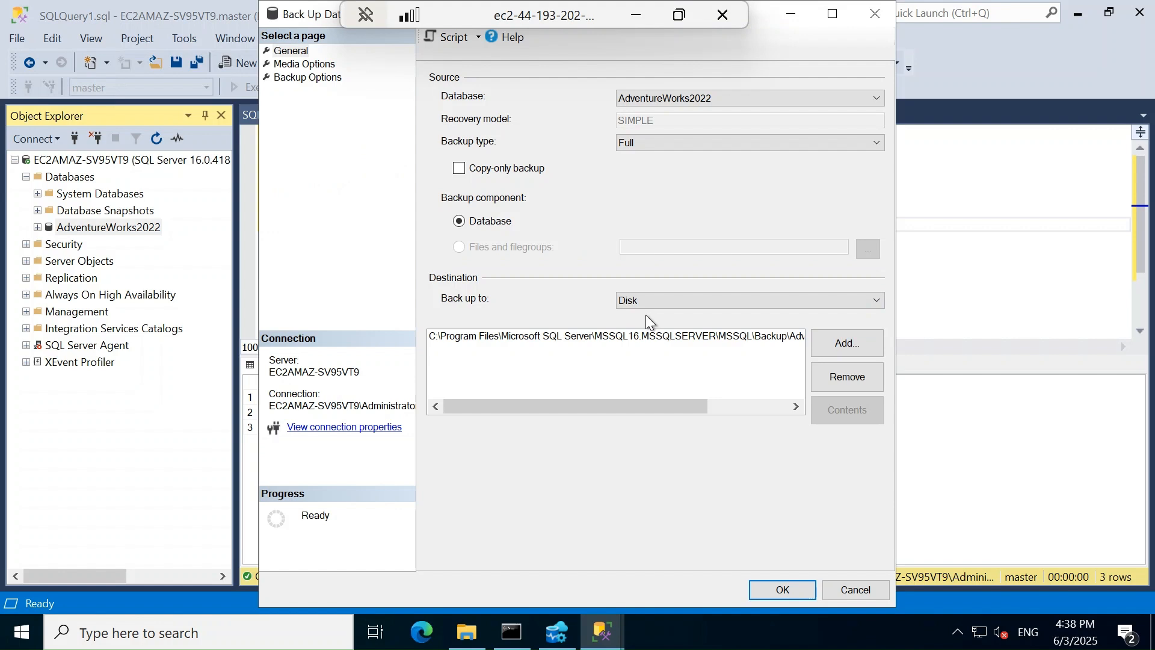
pyautogui.click(824, 379)
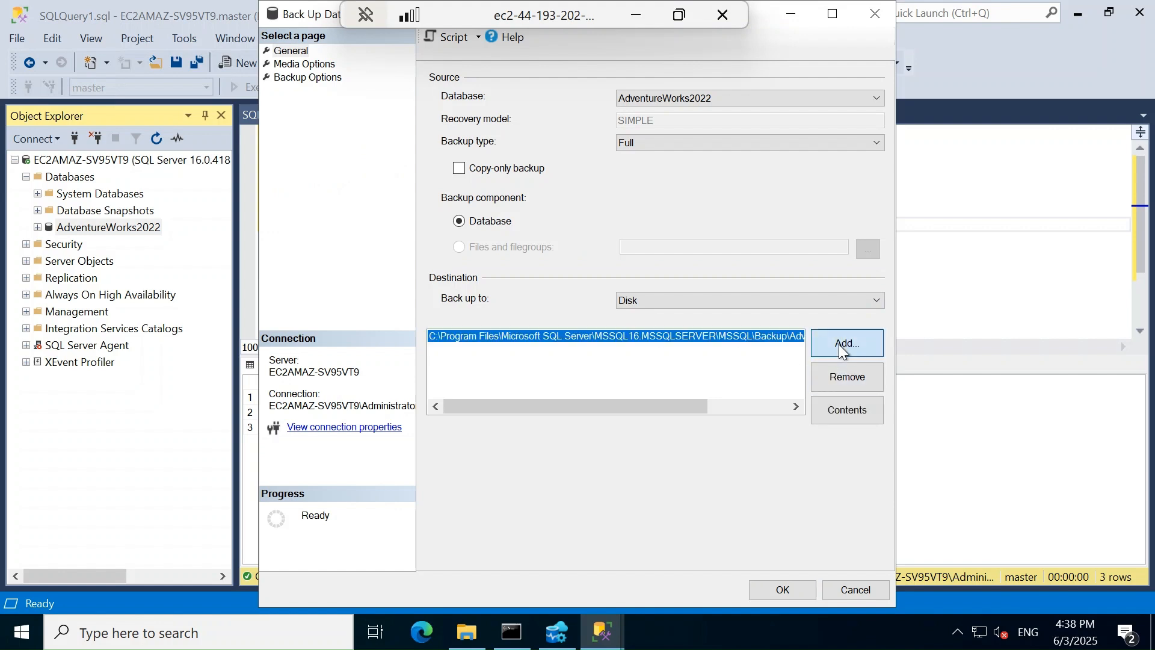
pyautogui.click(847, 370)
pyautogui.click(843, 352)
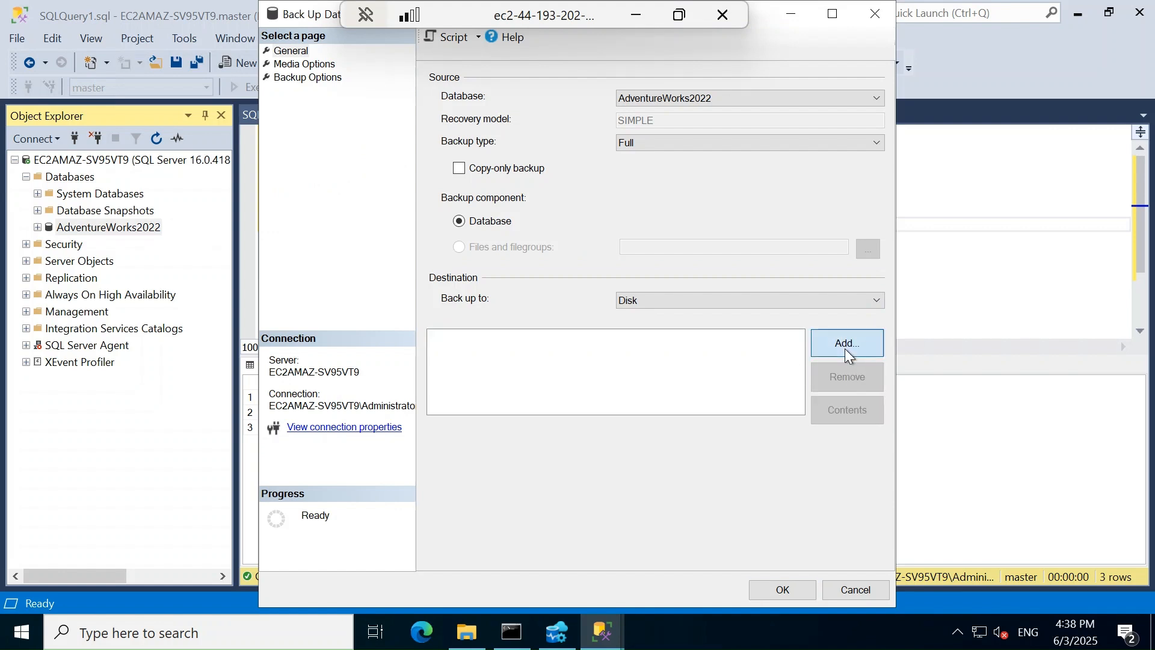
# Choose the Z: drive as the backup file location in Locate Database Files
pyautogui.click(730, 314)
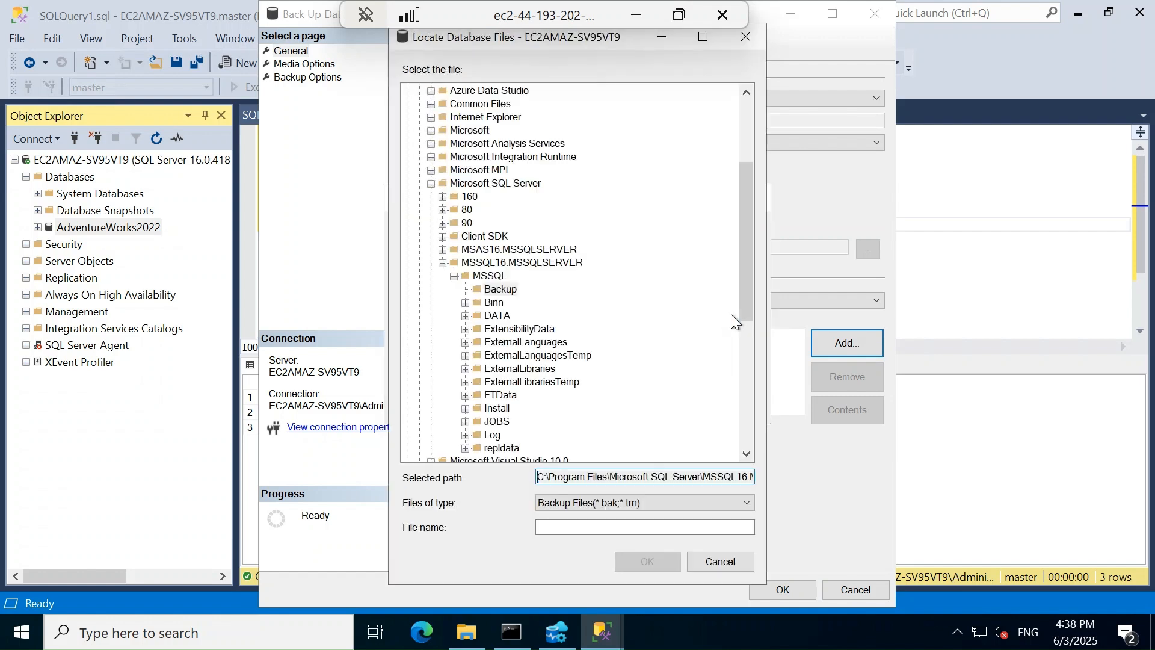
pyautogui.moveTo(752, 201); pyautogui.dragTo(577, 102)
pyautogui.click(409, 90)
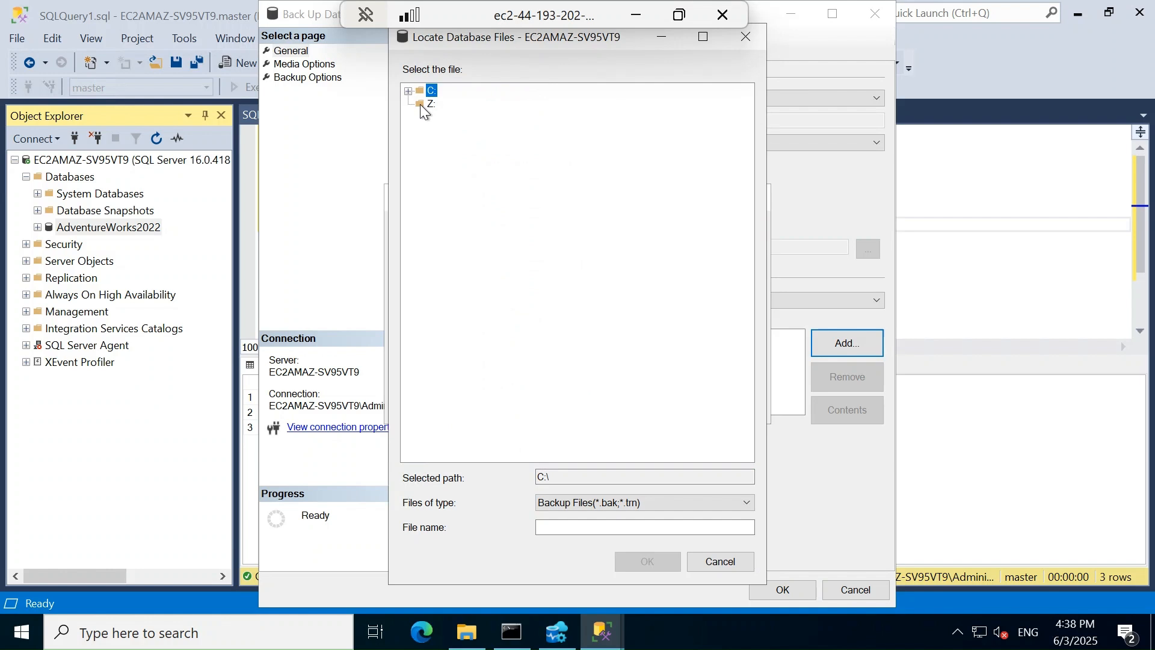
pyautogui.click(429, 105)
pyautogui.click(572, 528)
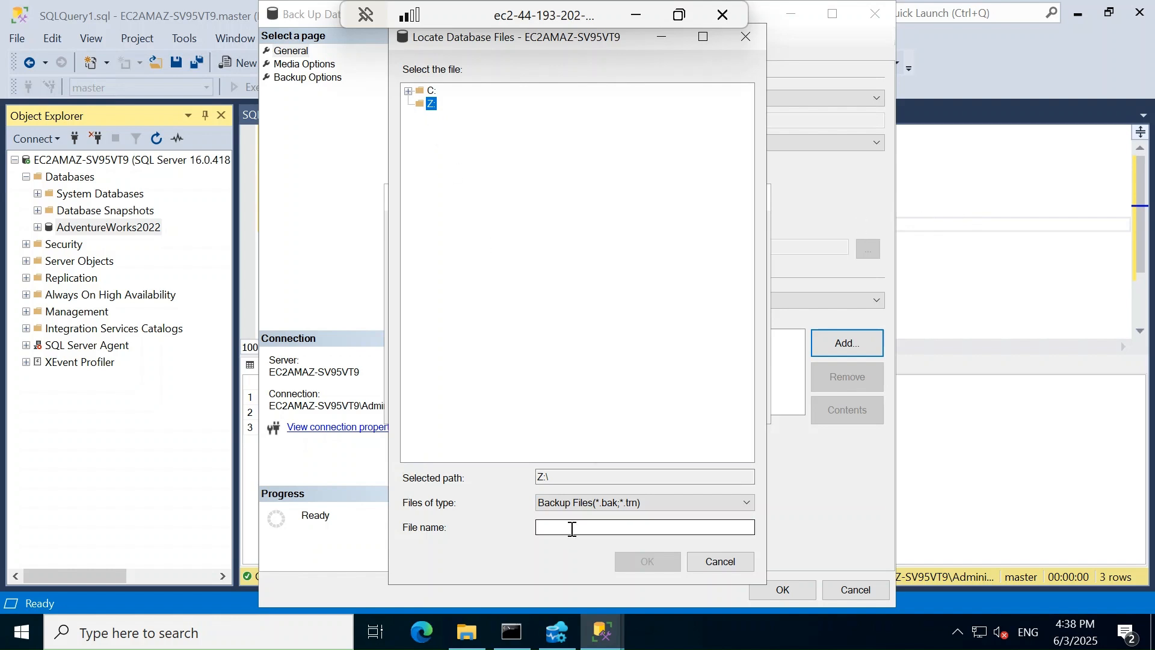
pyautogui.click(572, 529)
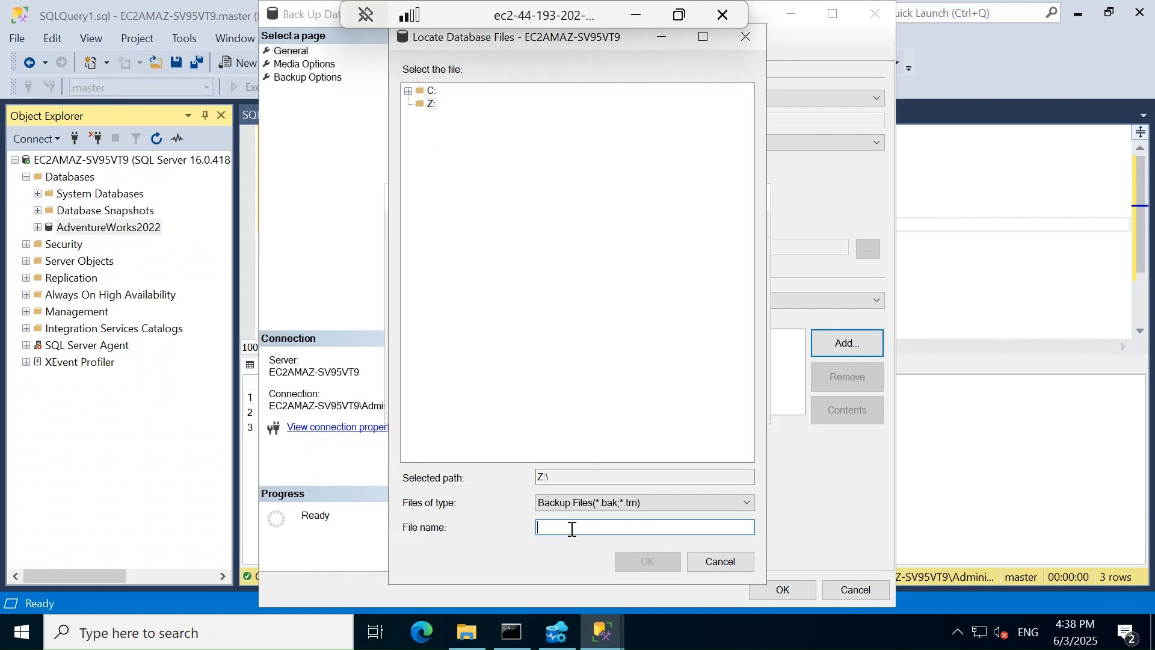
pyautogui.click(429, 106)
# Name the backup file adworks_03062025_1.bak and confirm the location
pyautogui.click(582, 531)
pyautogui.write('adworks_')
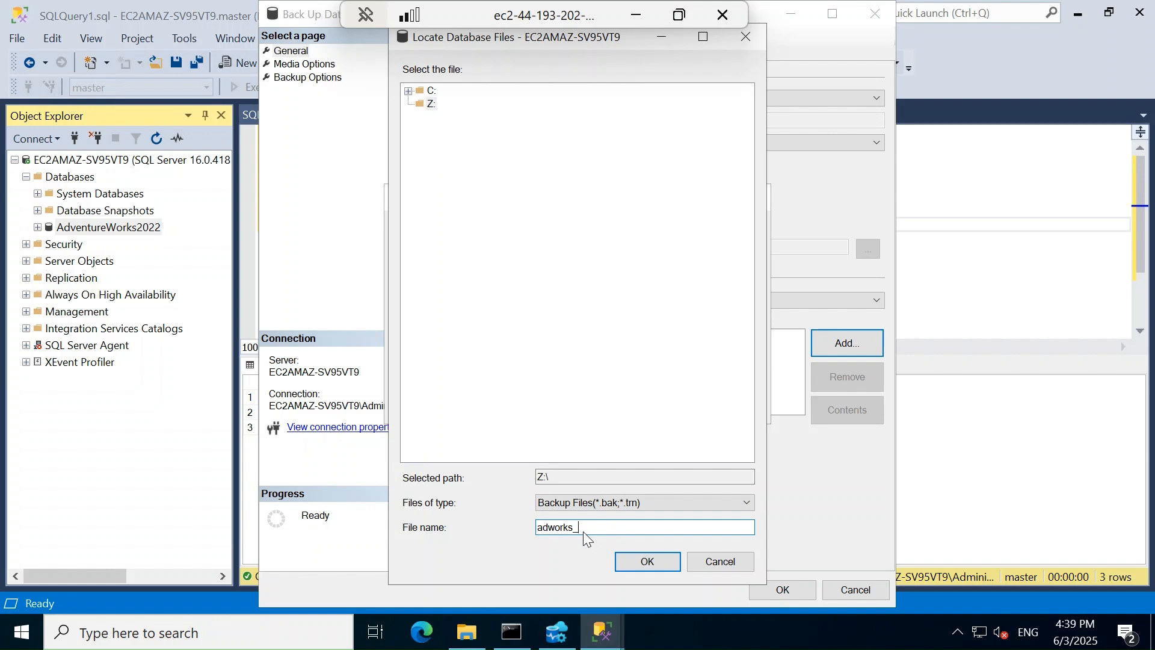
pyautogui.write('03062025.bak')
pyautogui.press('Left')
pyautogui.write('_1')
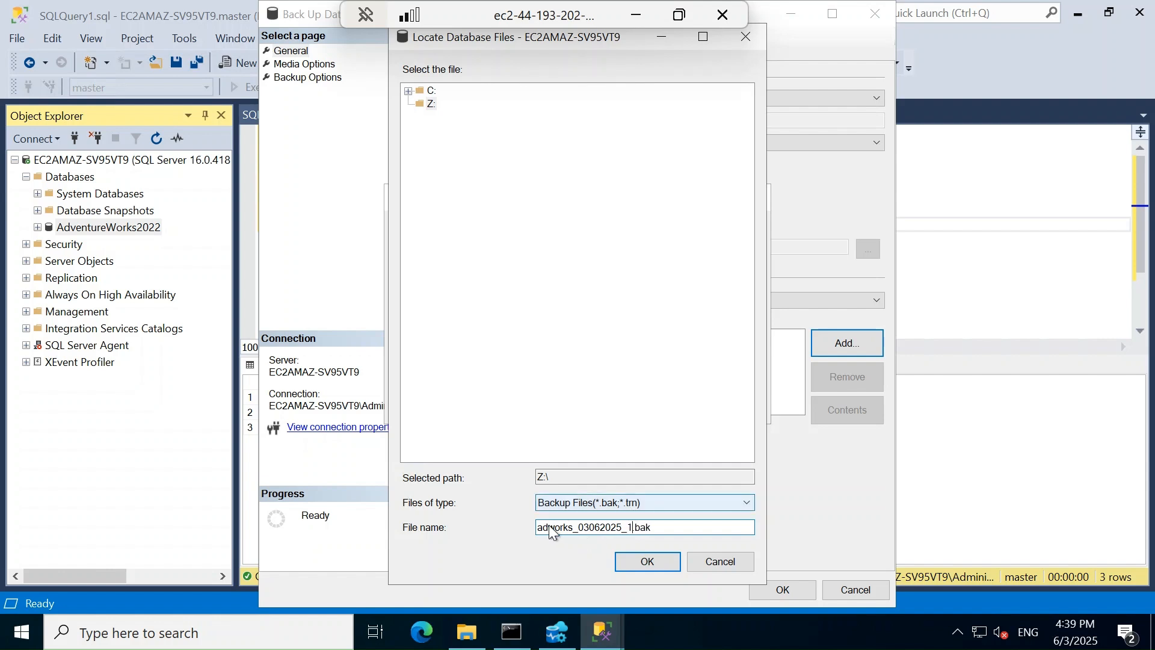
pyautogui.click(657, 560)
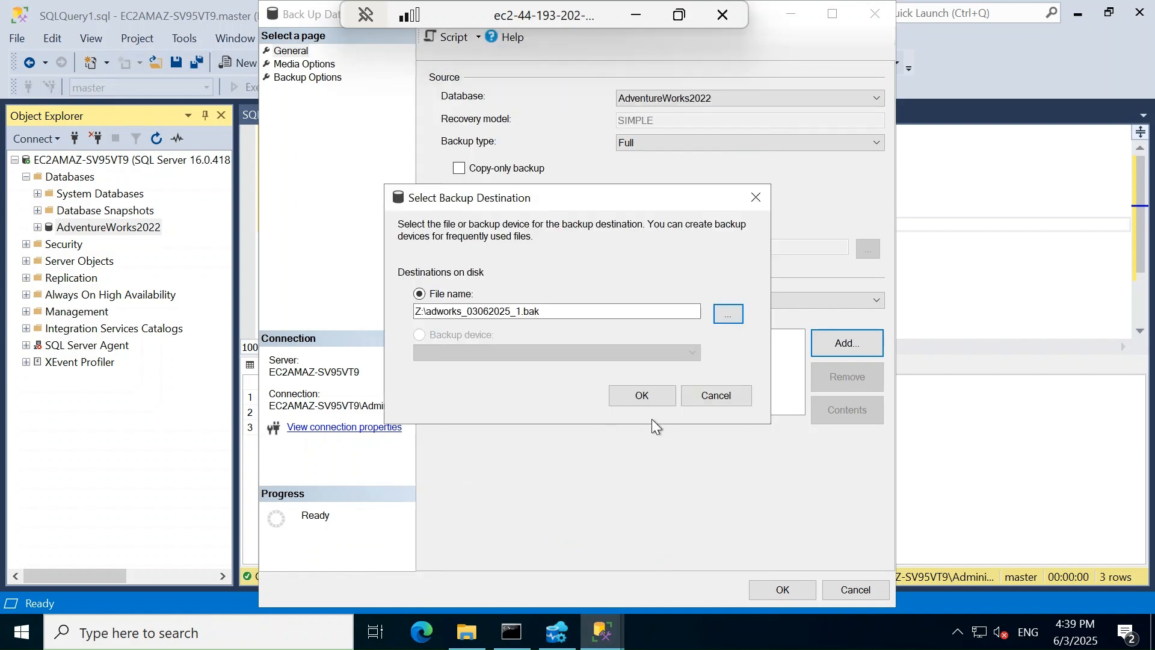
# Accept Z:\adworks_03062025_1.bak as the destination and run the full backup
pyautogui.click(642, 396)
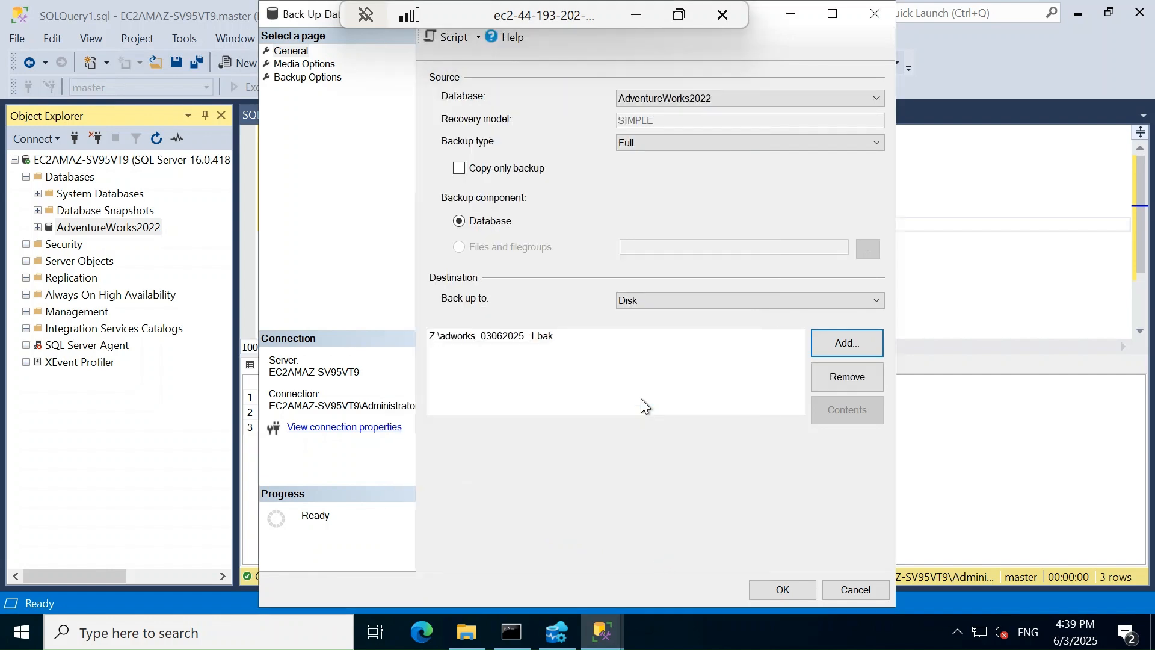
pyautogui.click(771, 587)
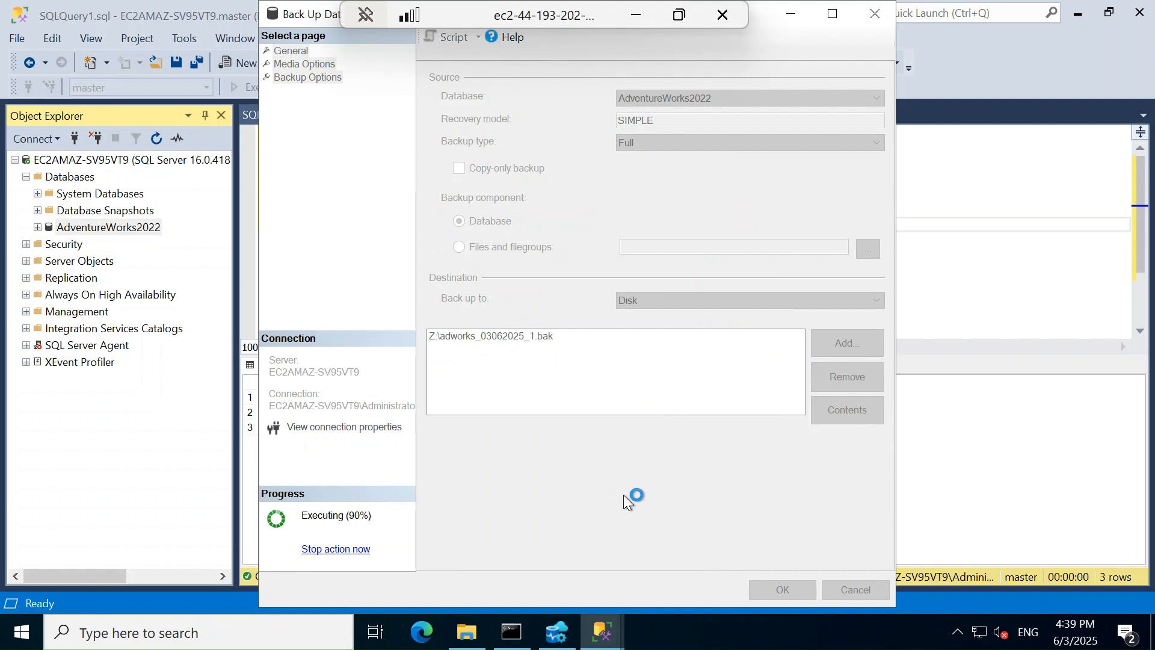
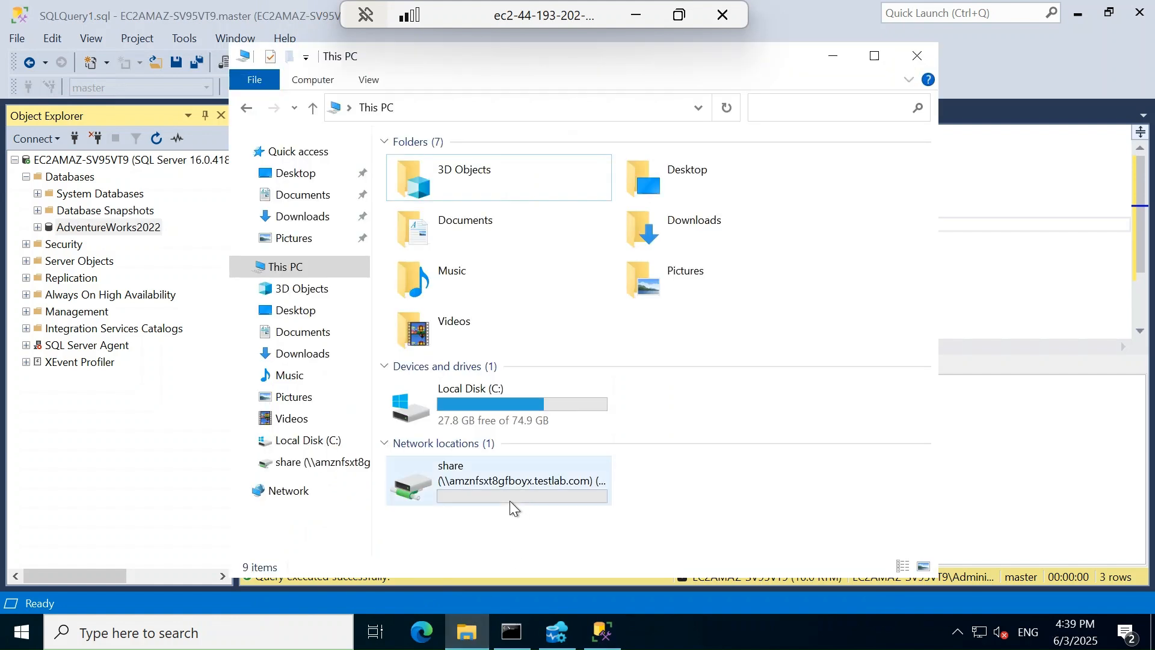
# Open the mapped Z: share in File Explorer to confirm adworks_03062025_1.bak is there
pyautogui.doubleClick(510, 502)
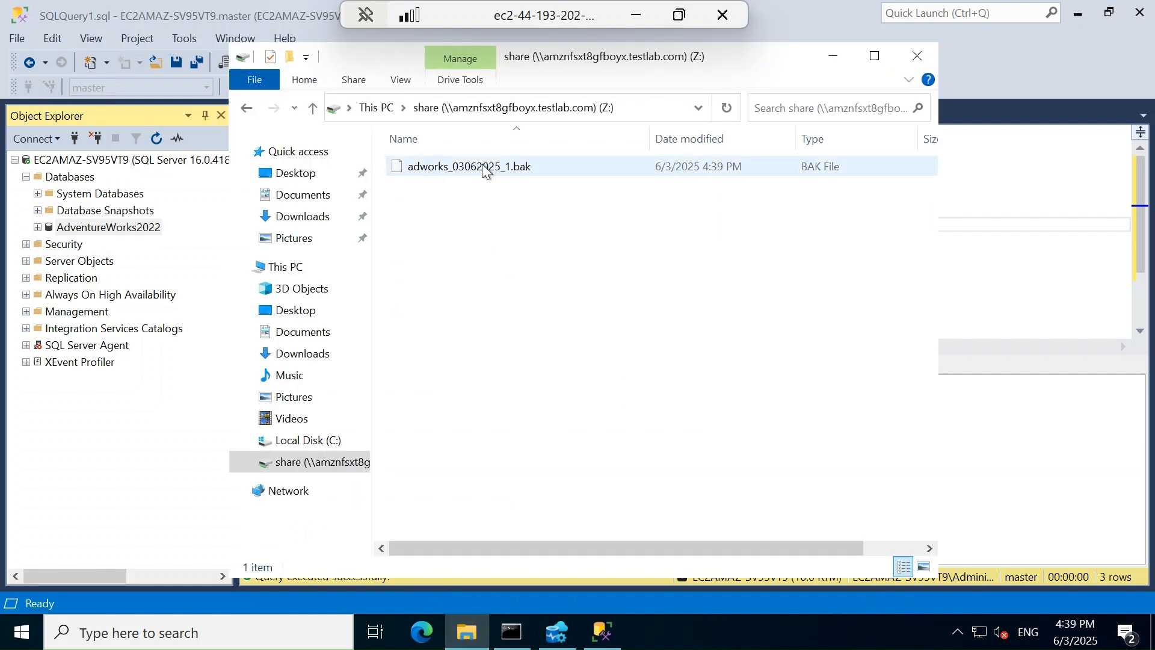
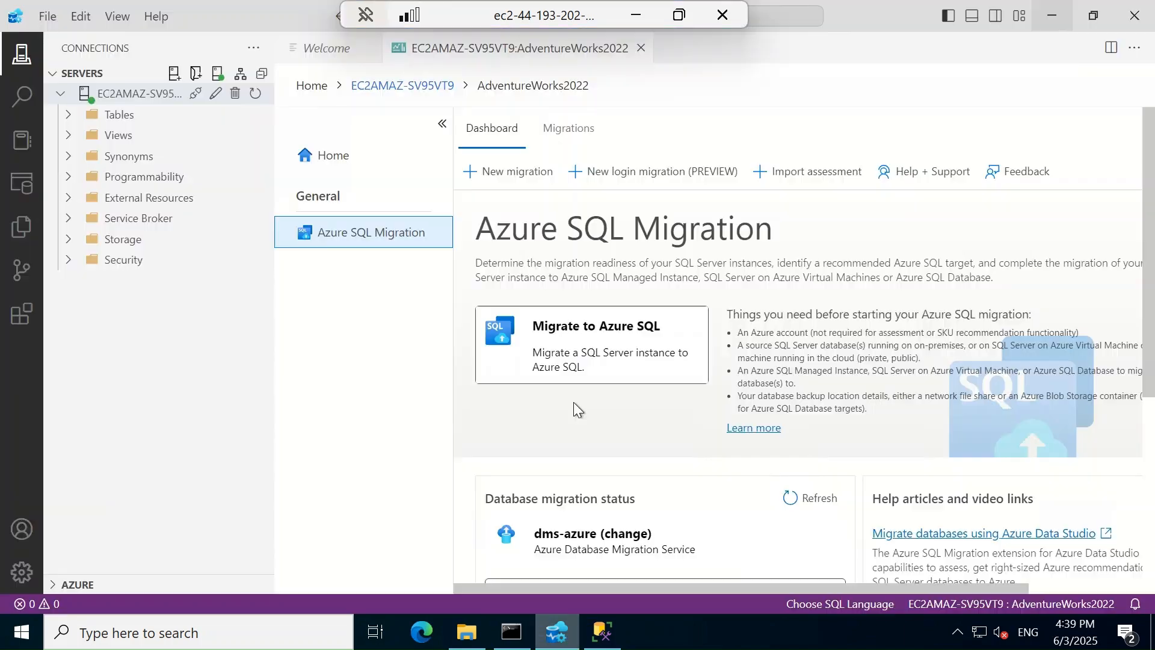
# Start a new migration with source type AWS Virtual Machine and location East US 2
pyautogui.click(513, 173)
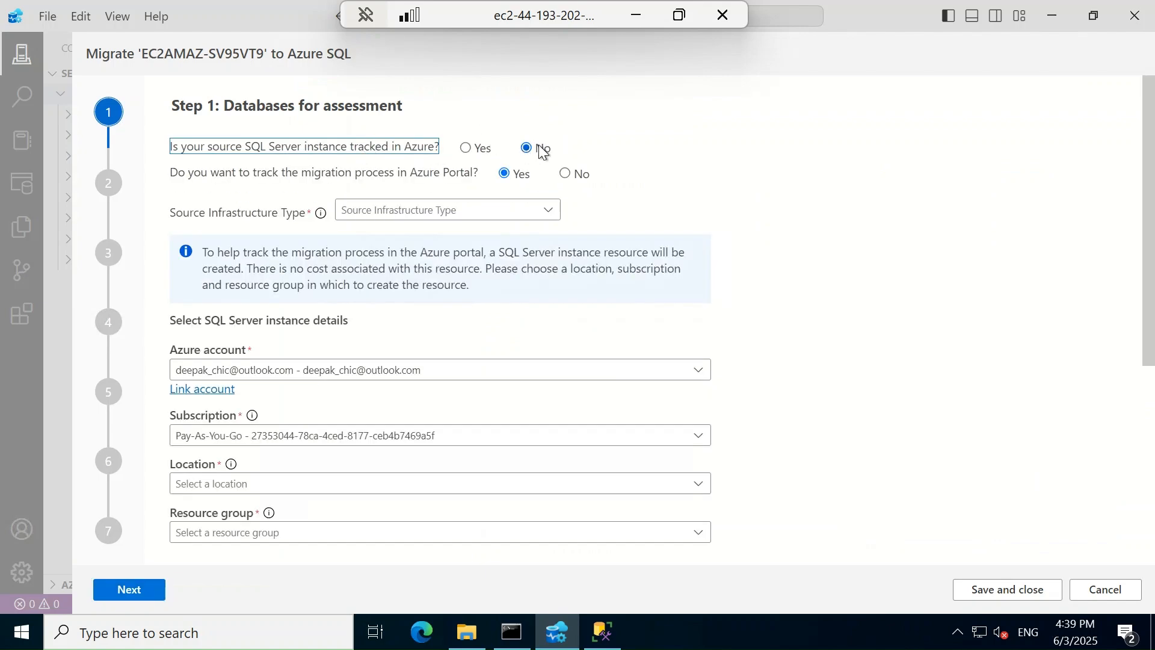
pyautogui.click(546, 209)
pyautogui.click(417, 274)
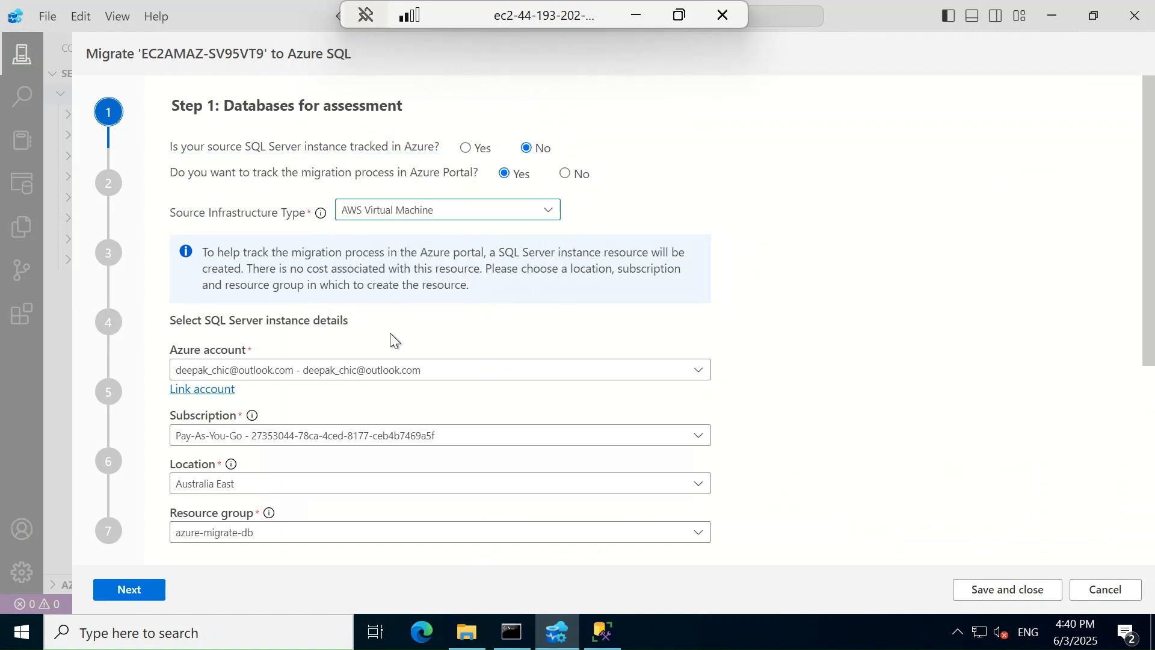
pyautogui.click(281, 483)
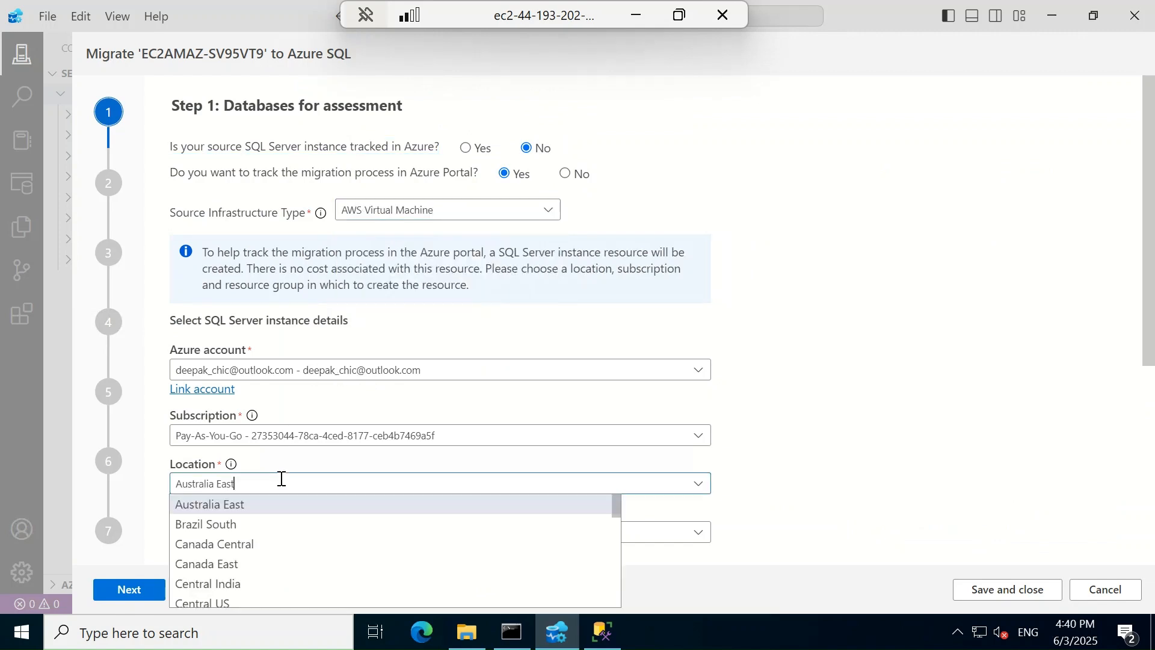
pyautogui.moveTo(101, 483); pyautogui.dragTo(77, 481)
pyautogui.write('east')
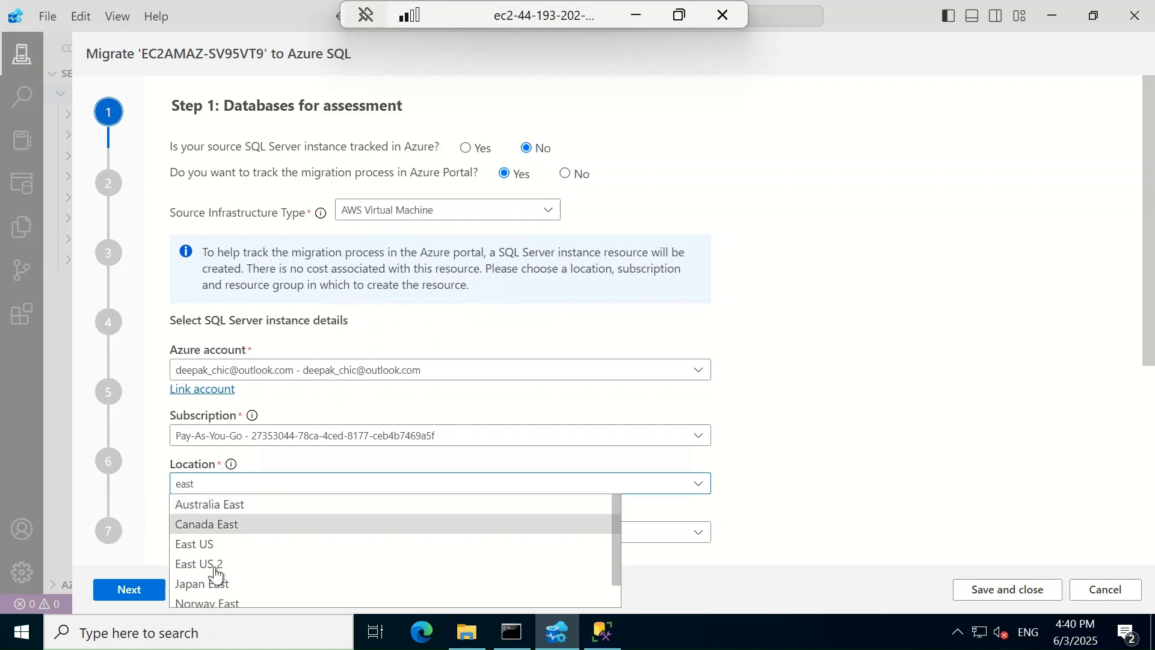
pyautogui.click(214, 566)
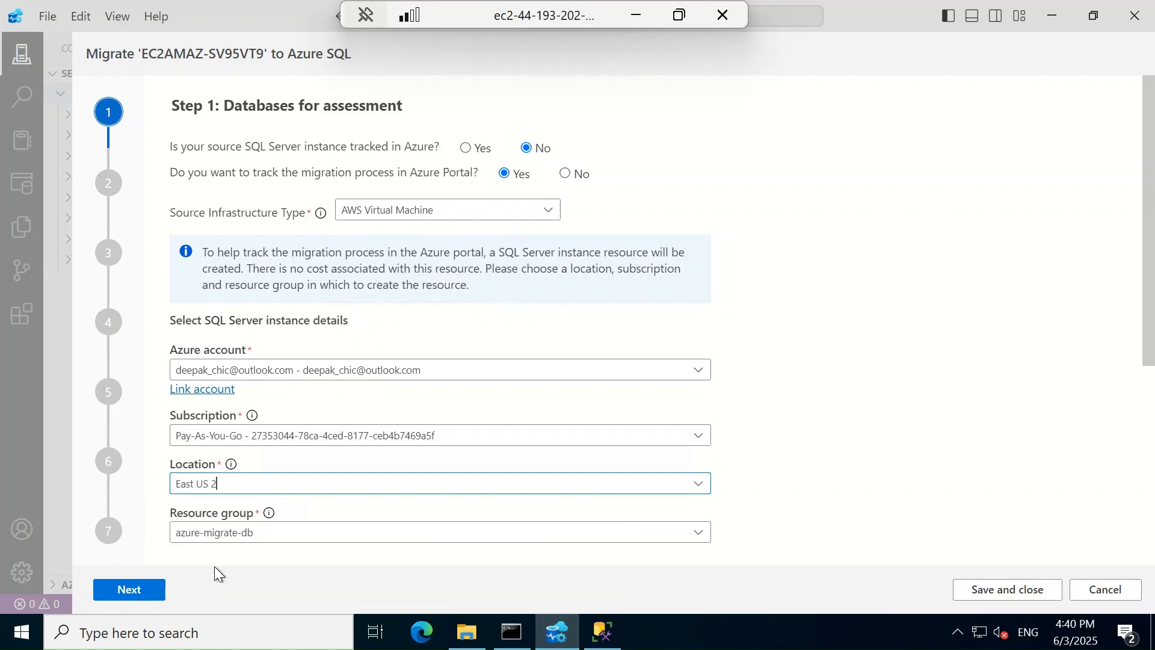
# Select AdventureWorks2022 for assessment and run it
pyautogui.scroll(-1, 227, 434)
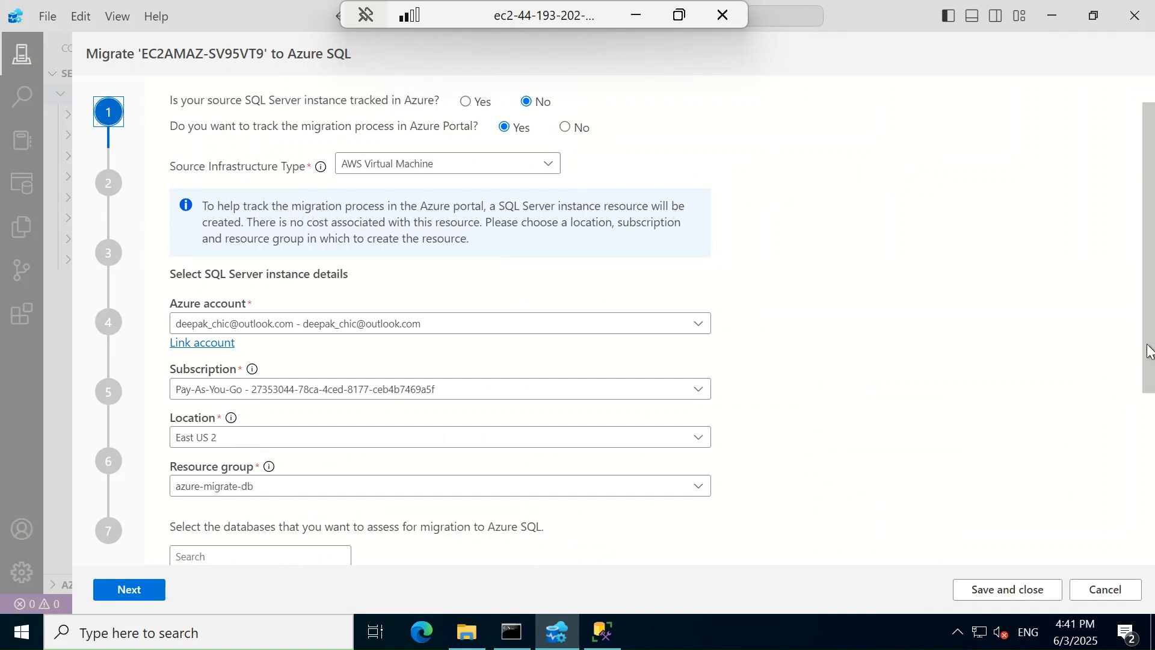
pyautogui.moveTo(1148, 351); pyautogui.dragTo(1142, 464)
pyautogui.click(183, 416)
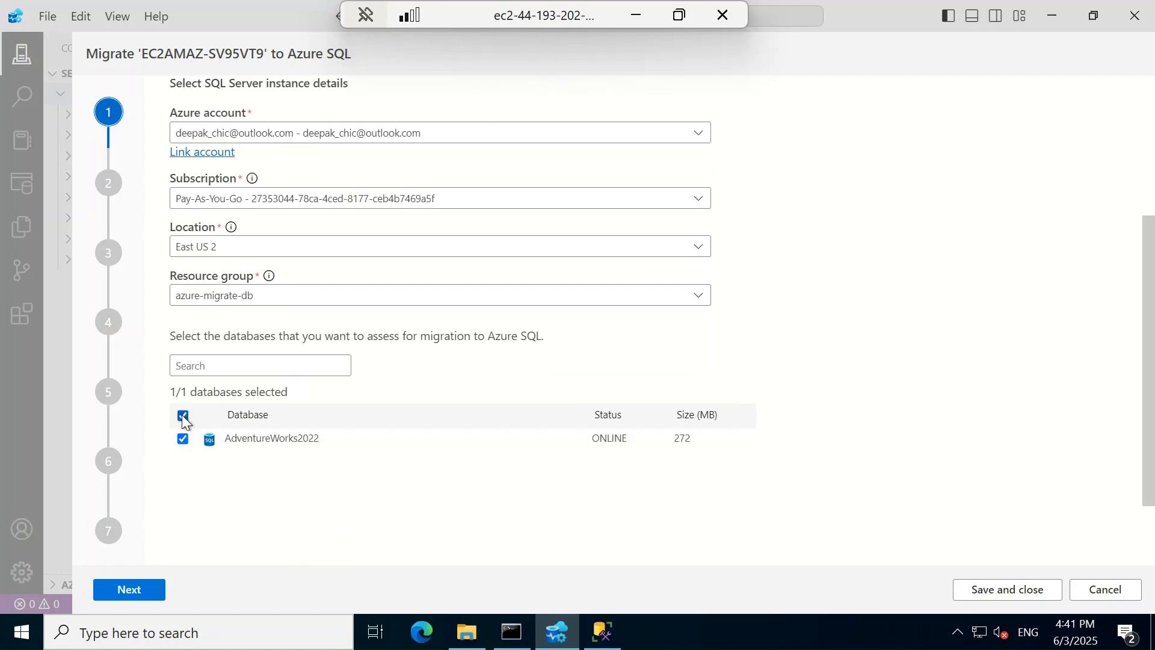
pyautogui.click(142, 595)
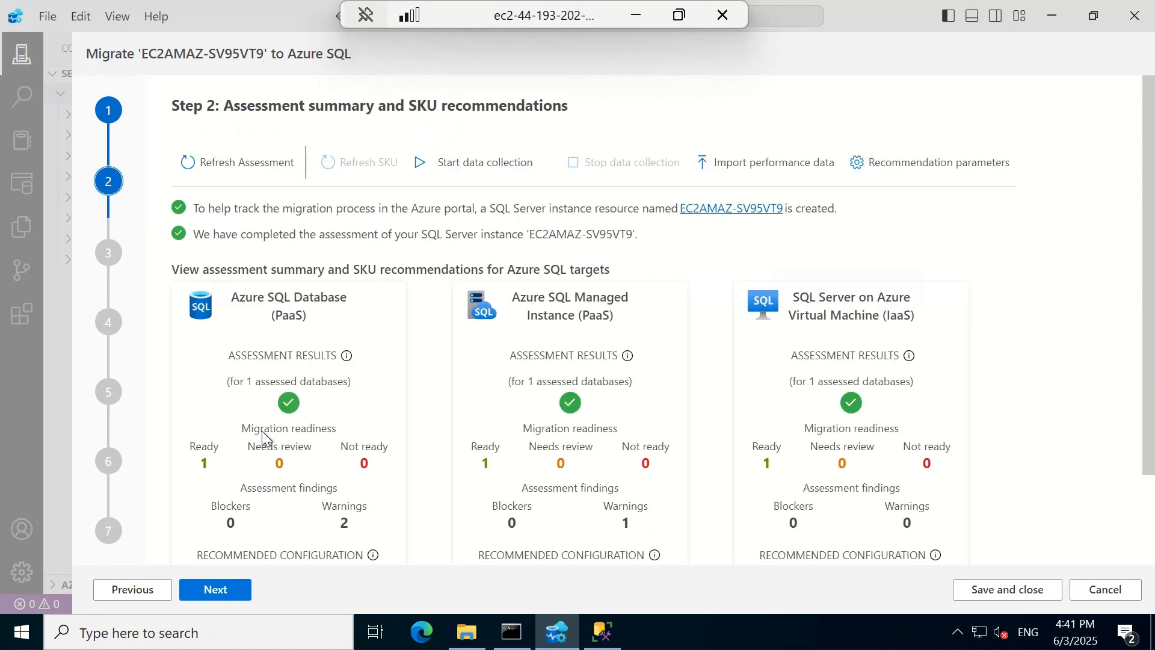
# Pick SQL Server on Azure Virtual Machine as the target, reaching the sqlvm-z-db-n-001 target step
pyautogui.click(219, 590)
pyautogui.click(505, 182)
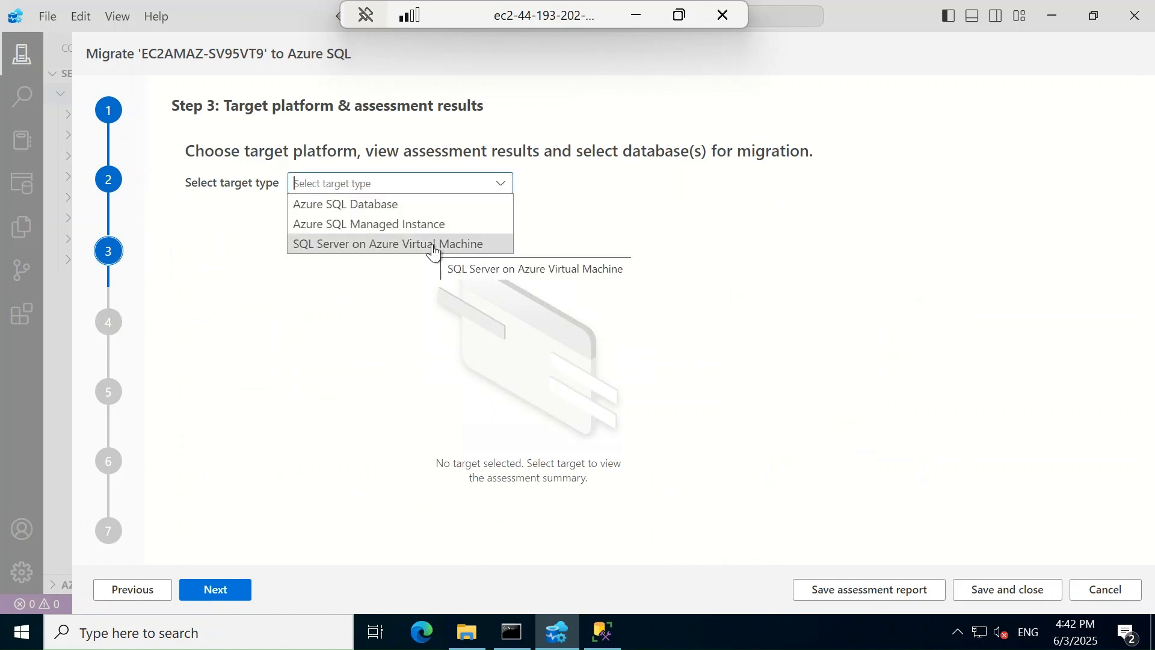
pyautogui.click(434, 245)
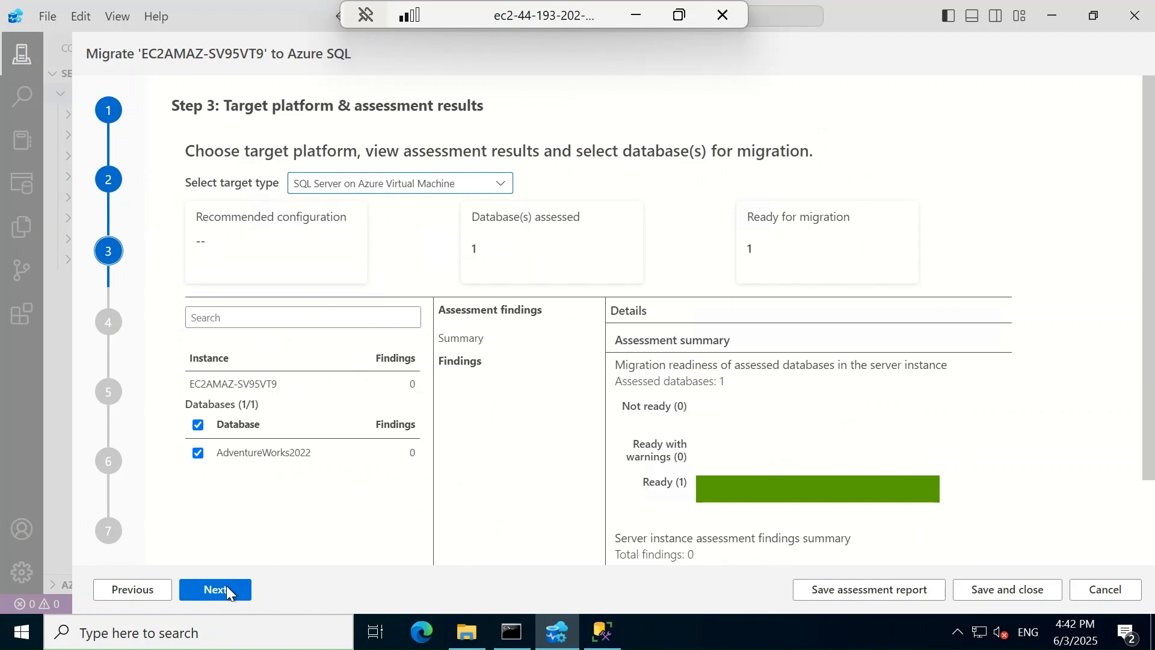
pyautogui.click(220, 591)
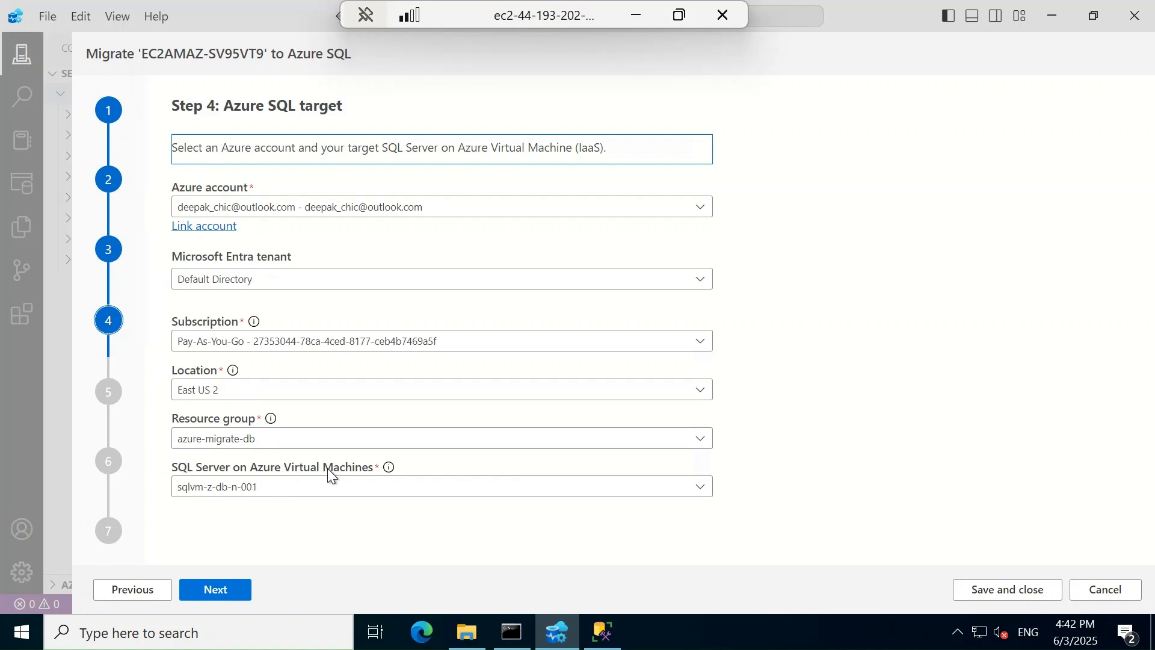
# Choose an offline migration from network-share backups and confirm dms-azure shows connected
pyautogui.click(218, 589)
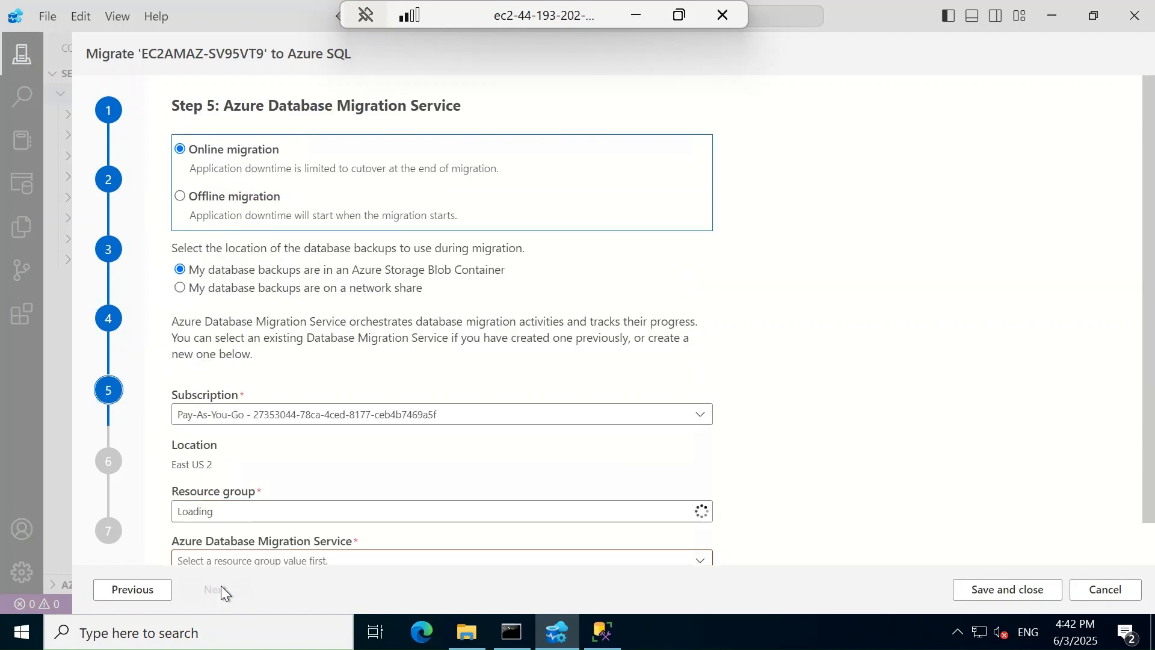
pyautogui.click(180, 197)
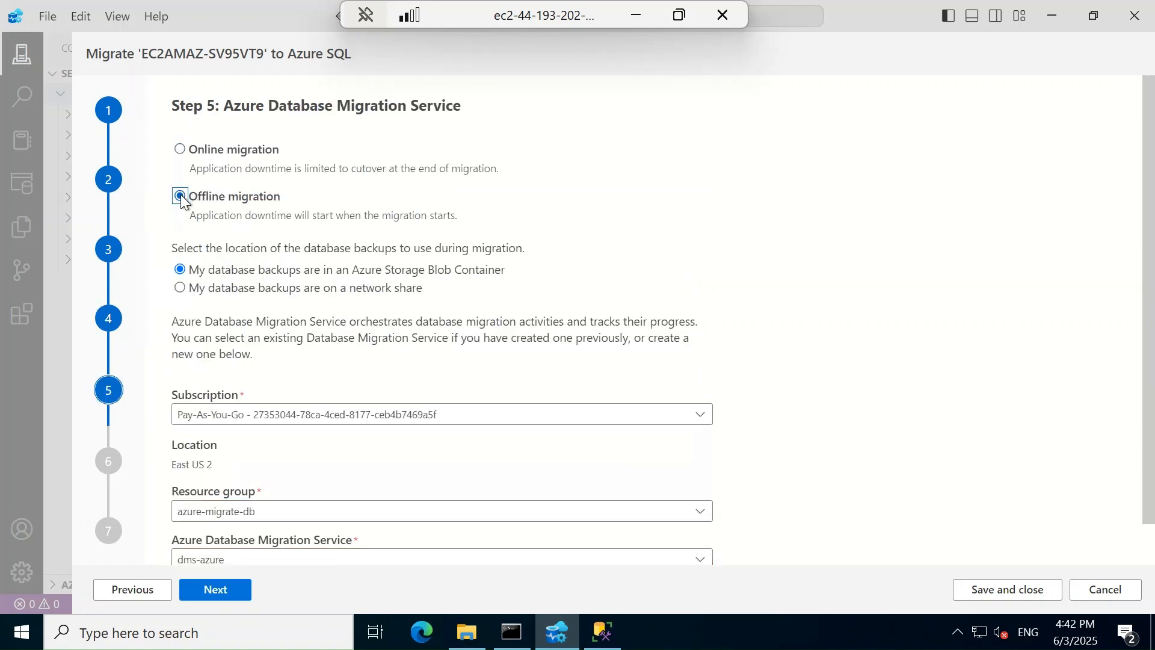
pyautogui.click(180, 289)
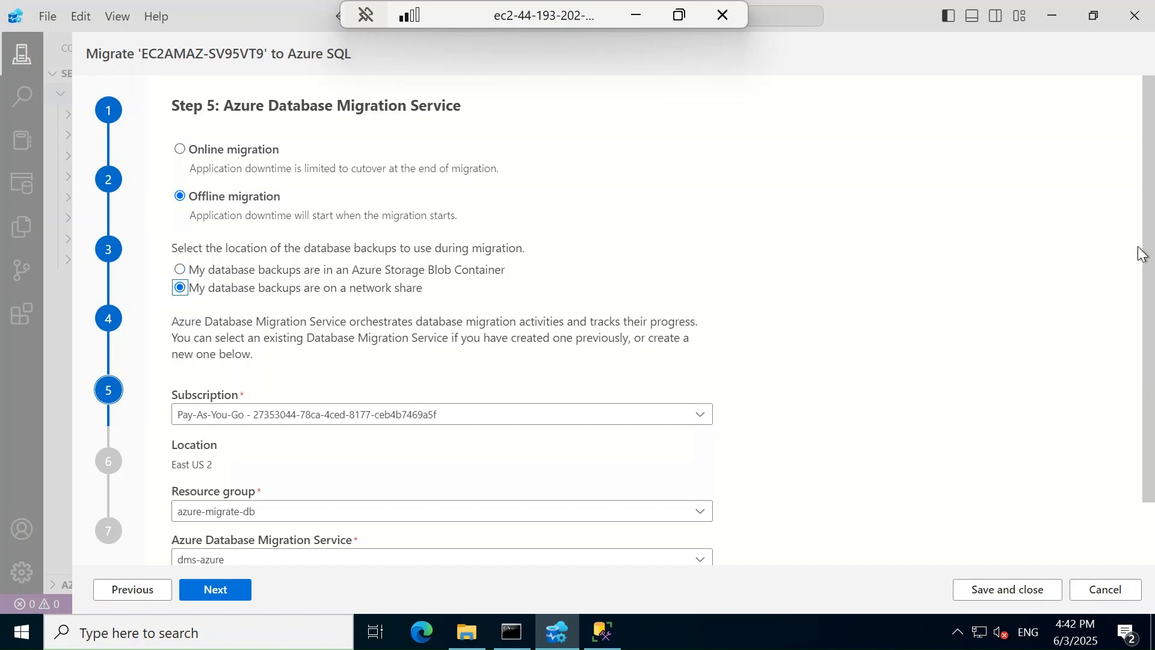
pyautogui.scroll(-2, 1146, 256)
pyautogui.moveTo(1147, 312); pyautogui.dragTo(1148, 345)
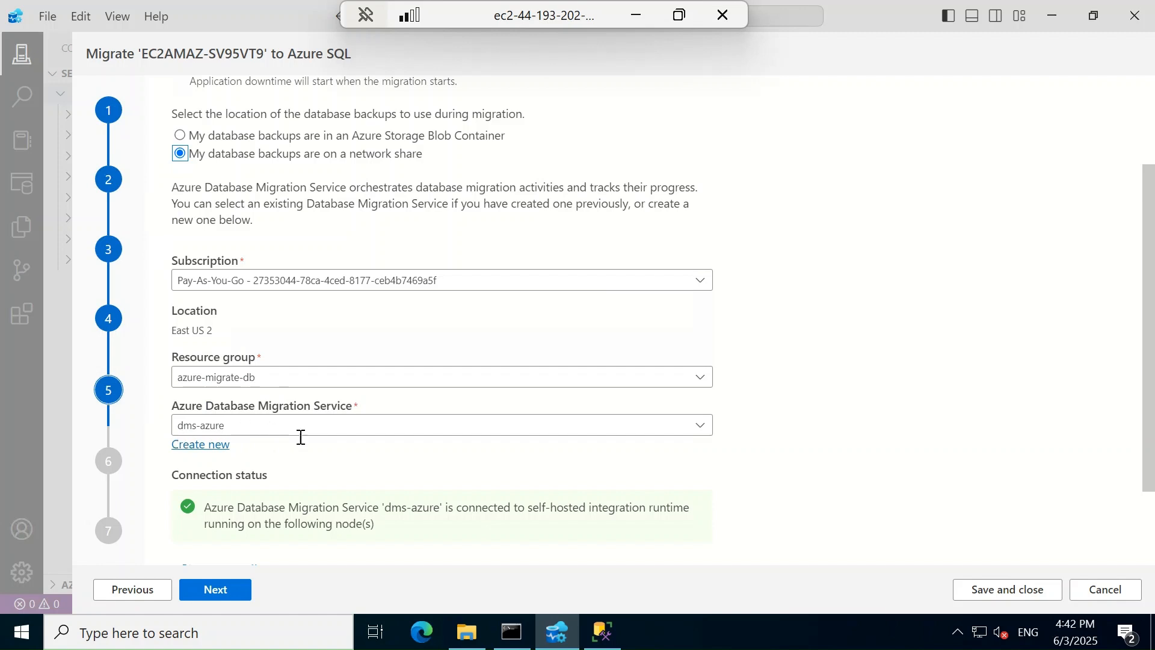
pyautogui.moveTo(1150, 412); pyautogui.dragTo(1150, 485)
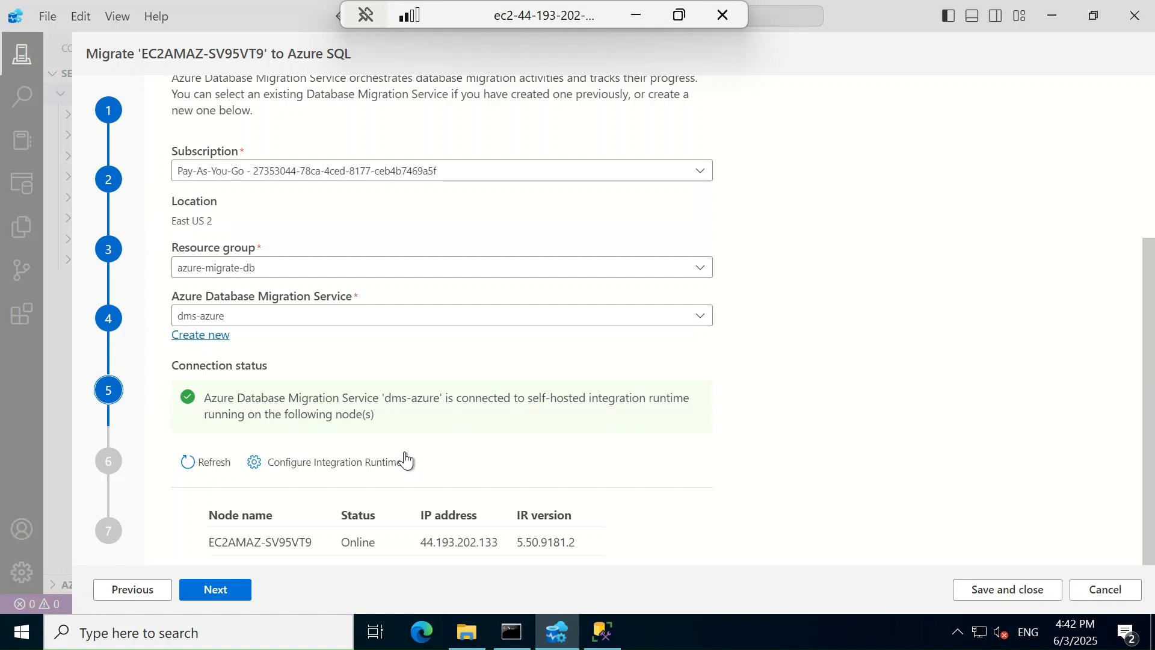
# Move to data source configuration and copy the saved source password from the local Notepad
pyautogui.click(225, 596)
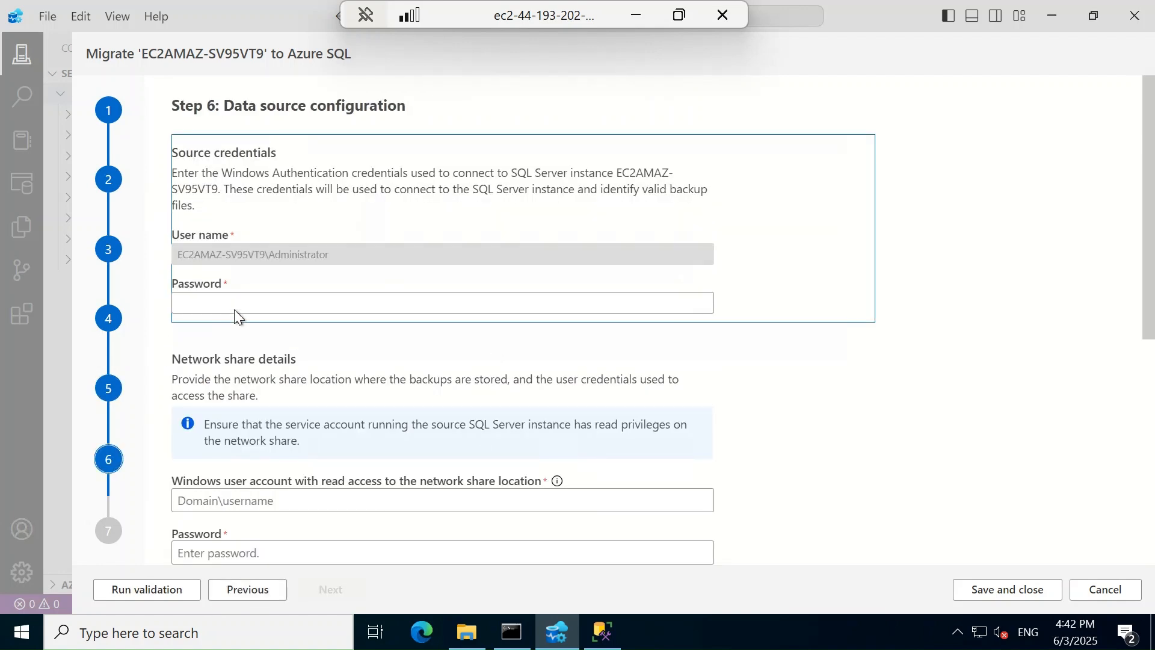
pyautogui.click(236, 304)
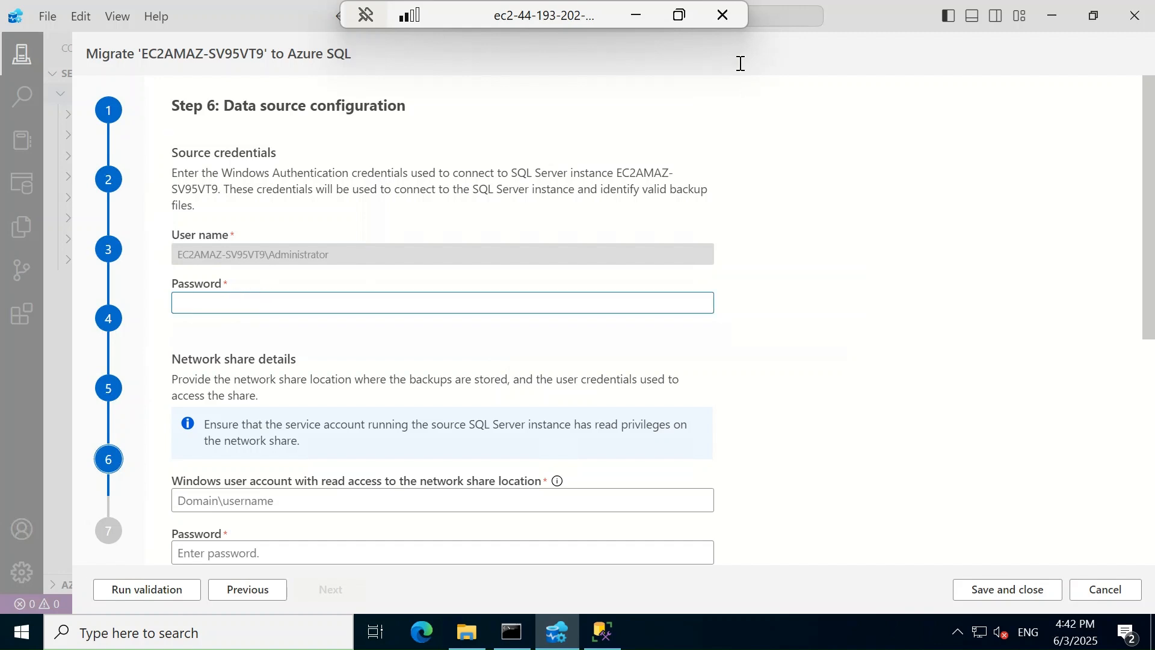
pyautogui.click(649, 18)
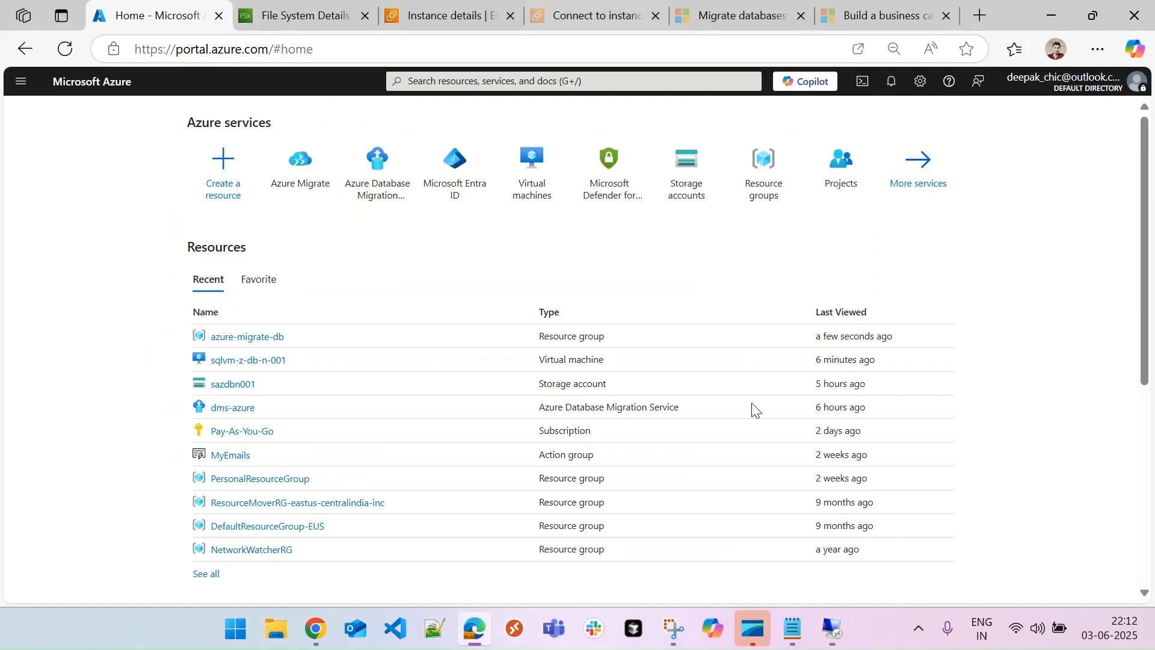
pyautogui.click(793, 627)
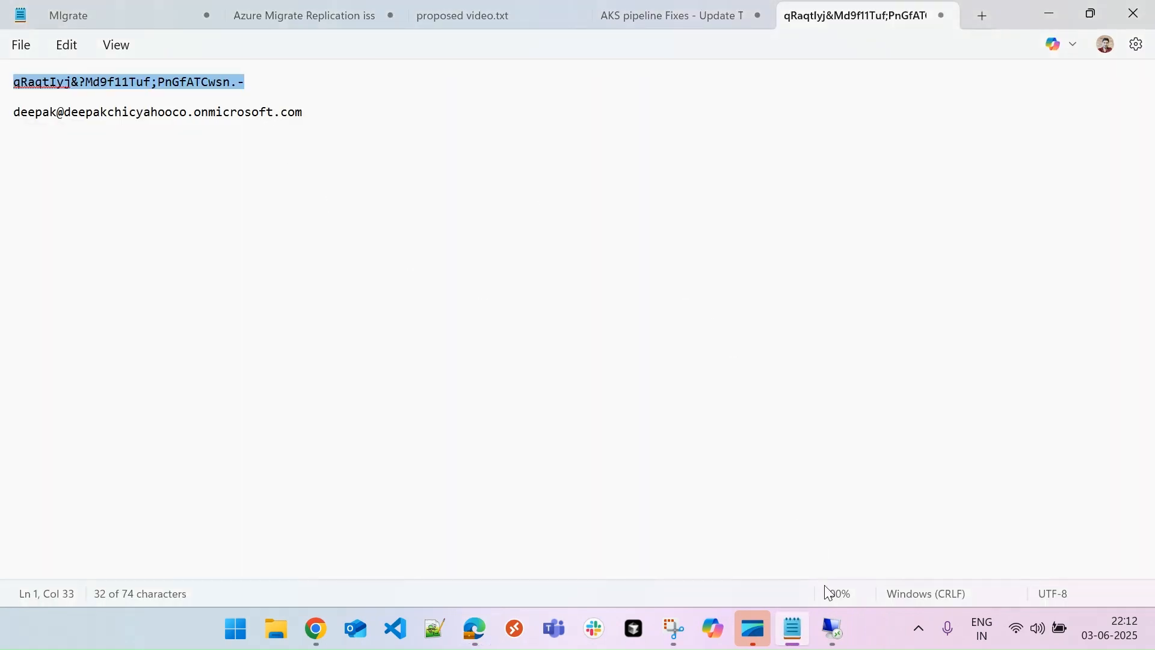
pyautogui.click(836, 628)
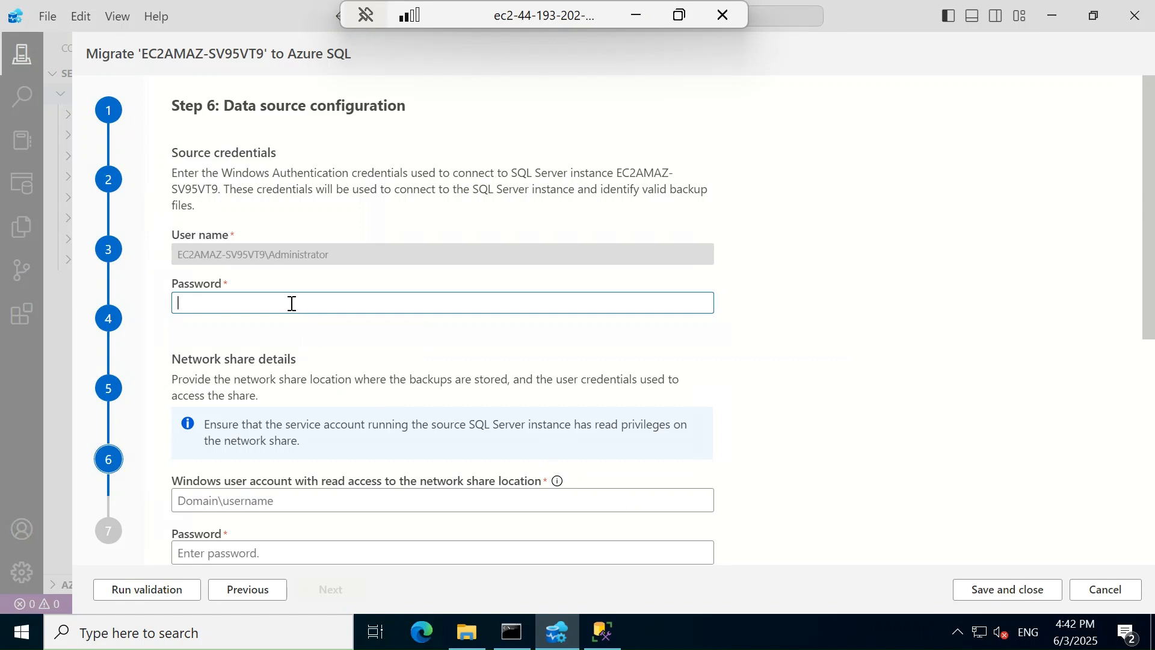
# Paste the source password and enter share account testlab.com\admin with its password
pyautogui.hotkey('ctrl', 'v')
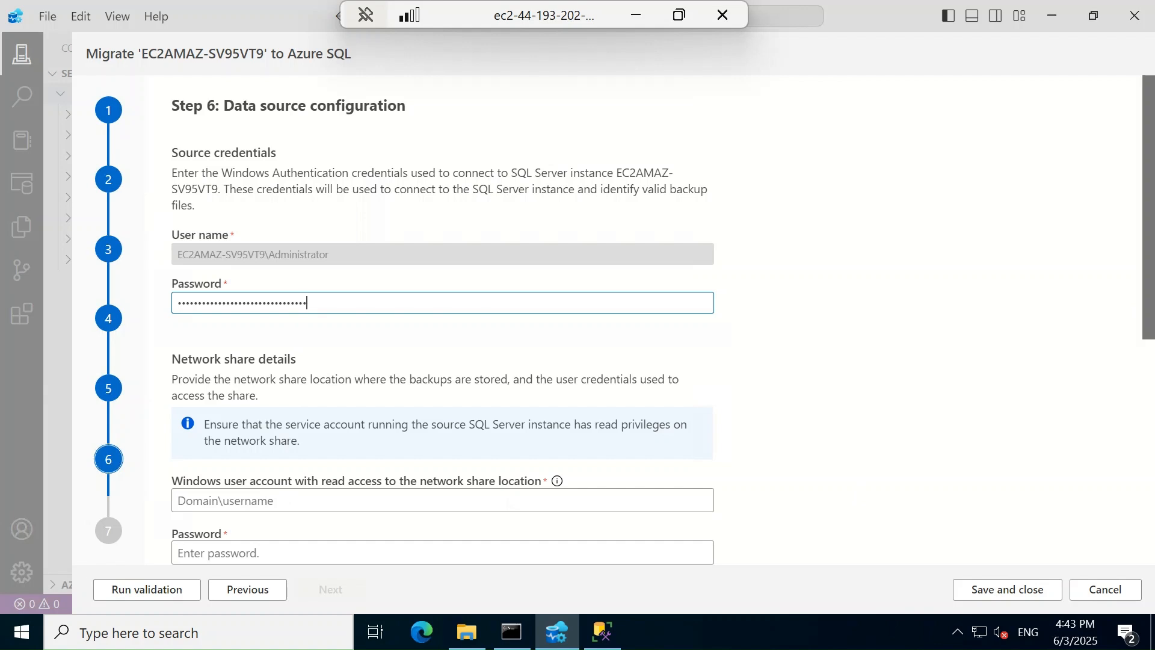
pyautogui.scroll(-3, 1142, 296)
pyautogui.click(280, 290)
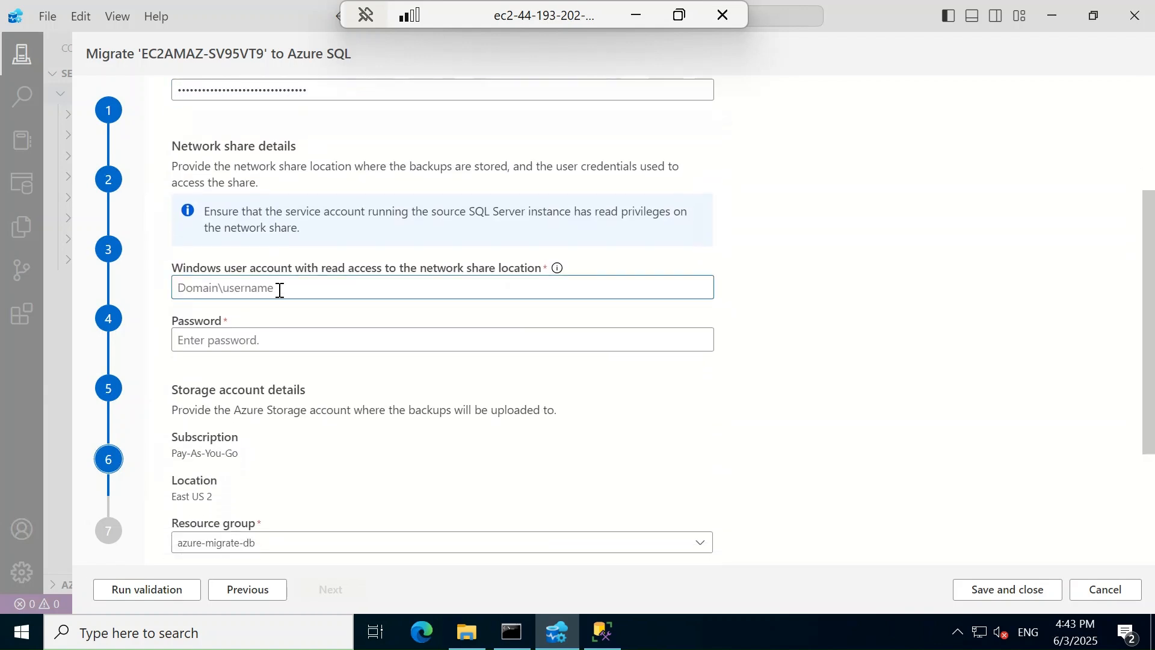
pyautogui.write('\\')
pyautogui.press('BackSpace')
pyautogui.press('BackSpace')
pyautogui.write('testlab')
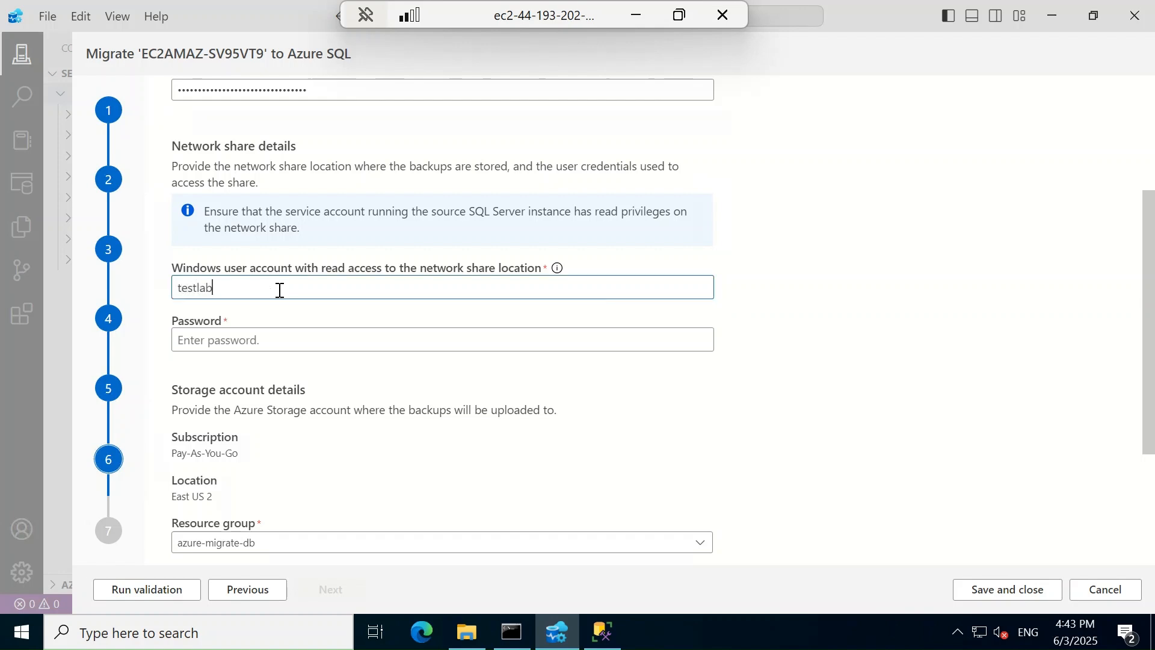
pyautogui.write('.com\\admin')
pyautogui.press('Tab')
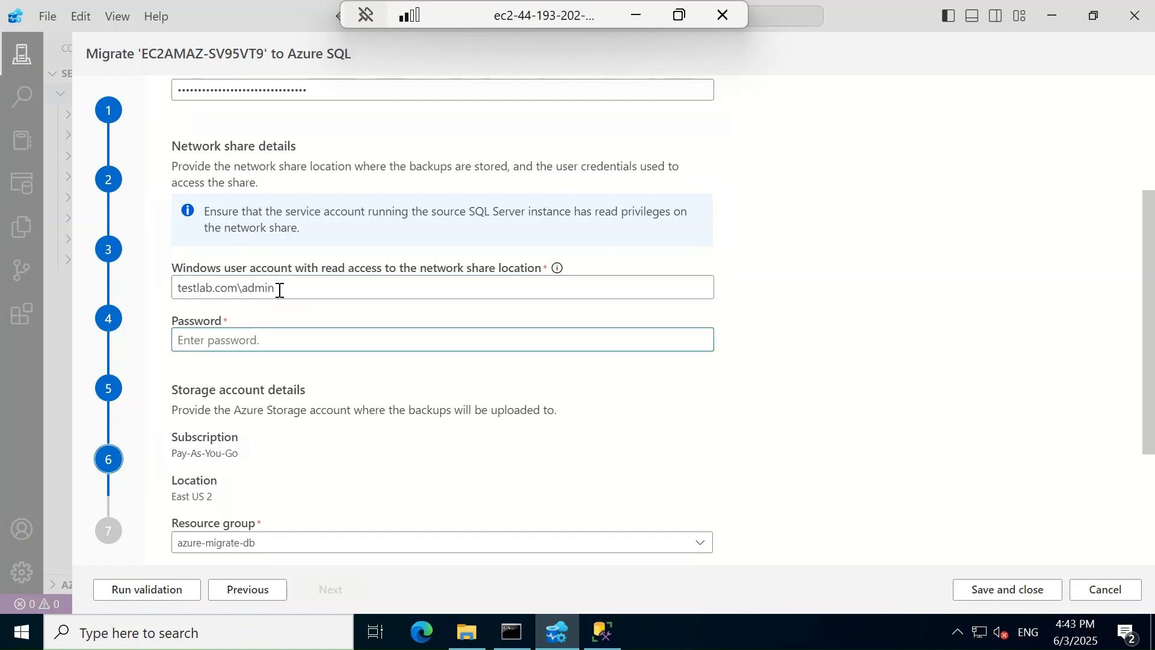
pyautogui.write('********')
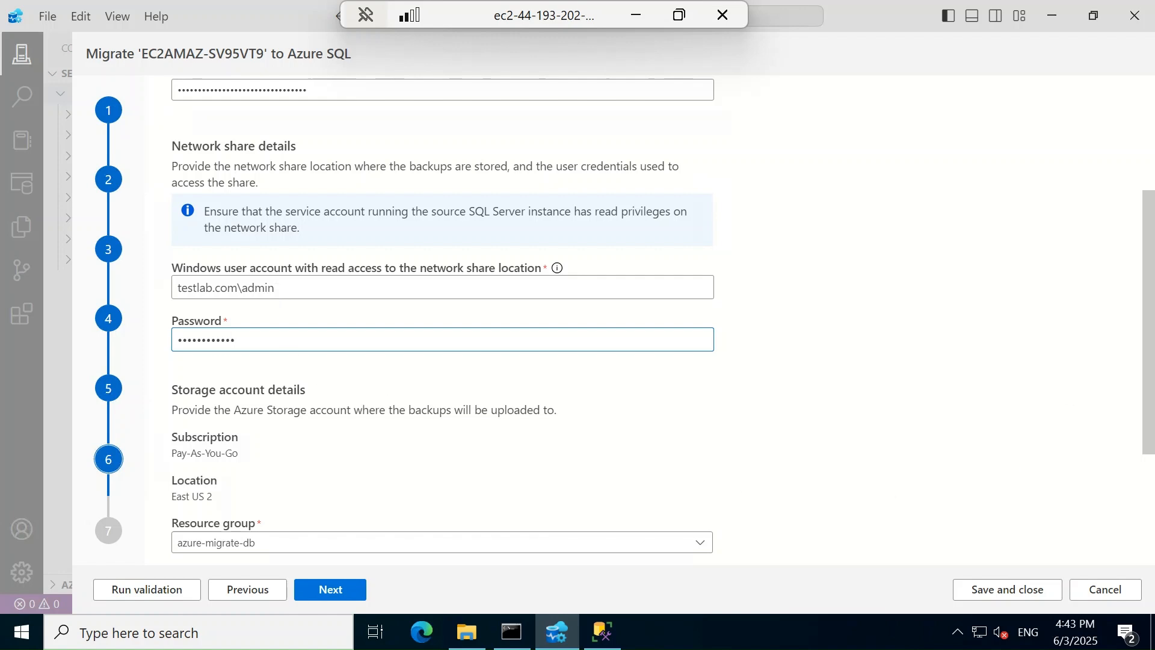
pyautogui.moveTo(1147, 382); pyautogui.dragTo(635, 492)
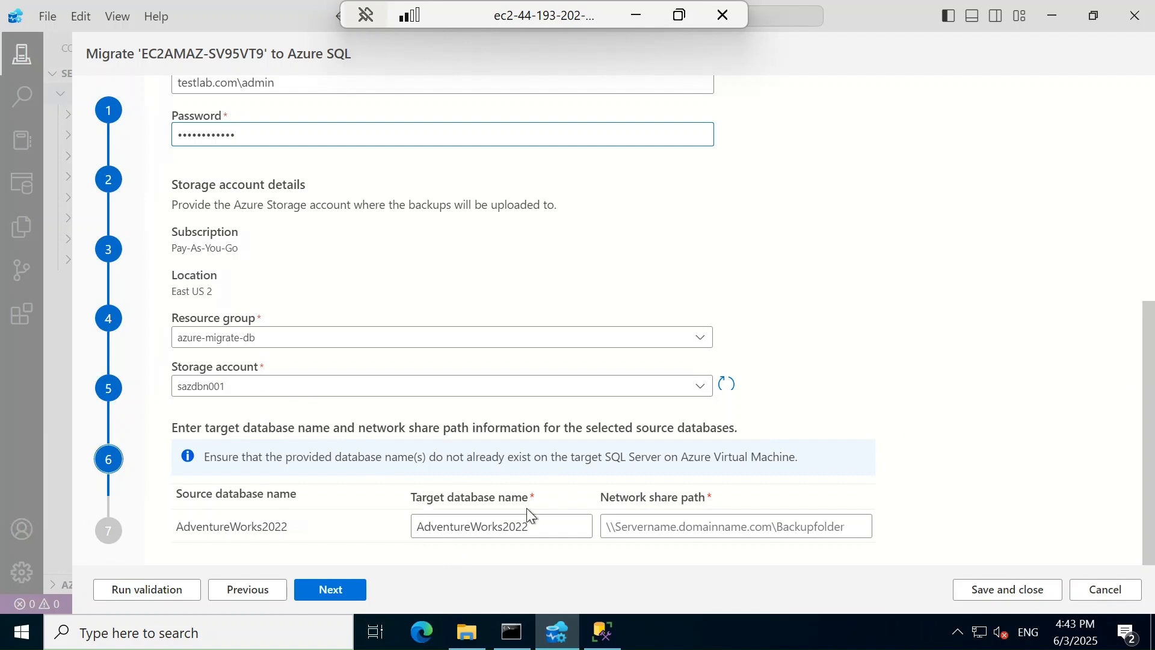
pyautogui.click(467, 631)
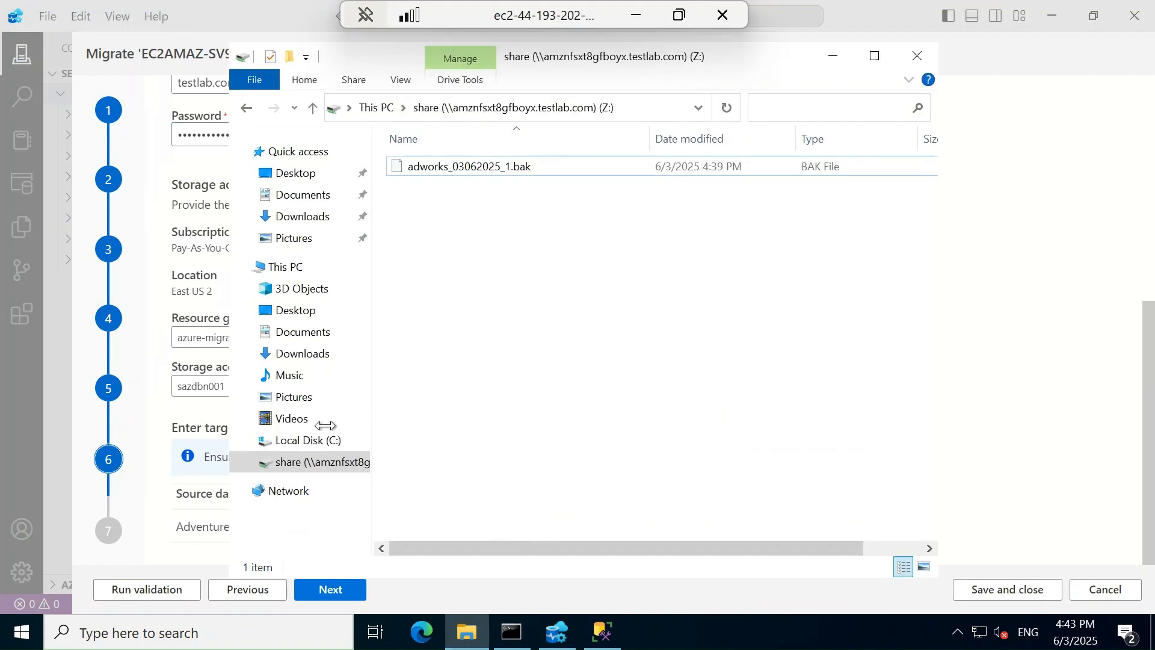
# Copy the server address \\amznfsxt8gfboyx.testlab.com from the share drive's name in File Explorer
pyautogui.click(285, 267)
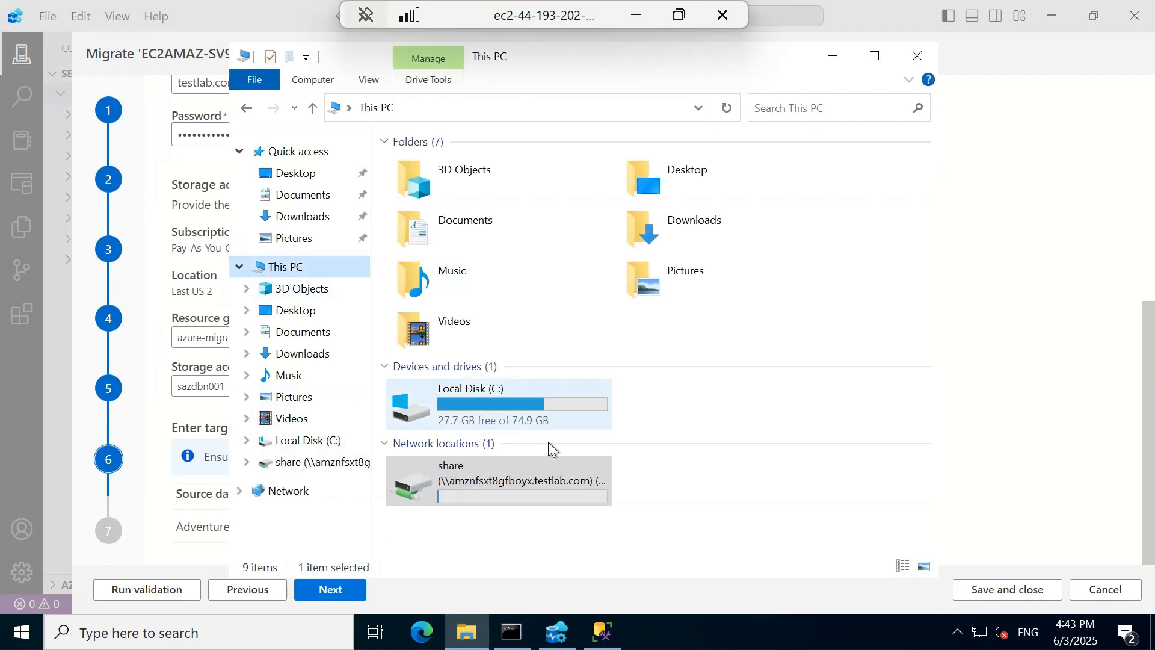
pyautogui.rightClick(510, 472)
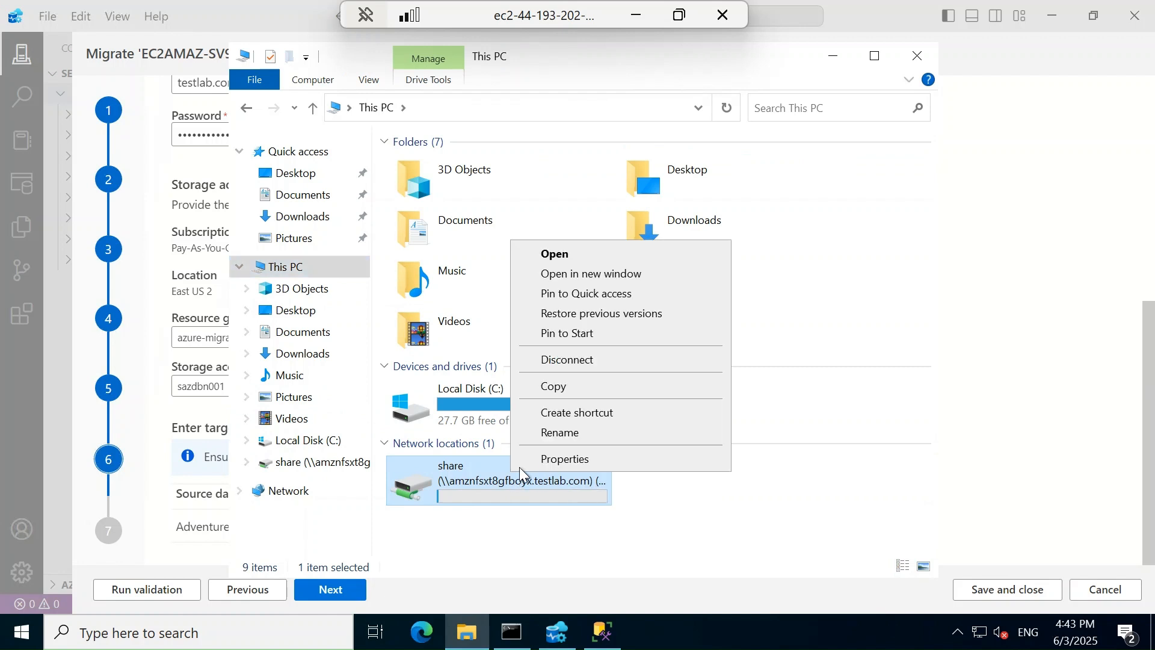
pyautogui.click(557, 431)
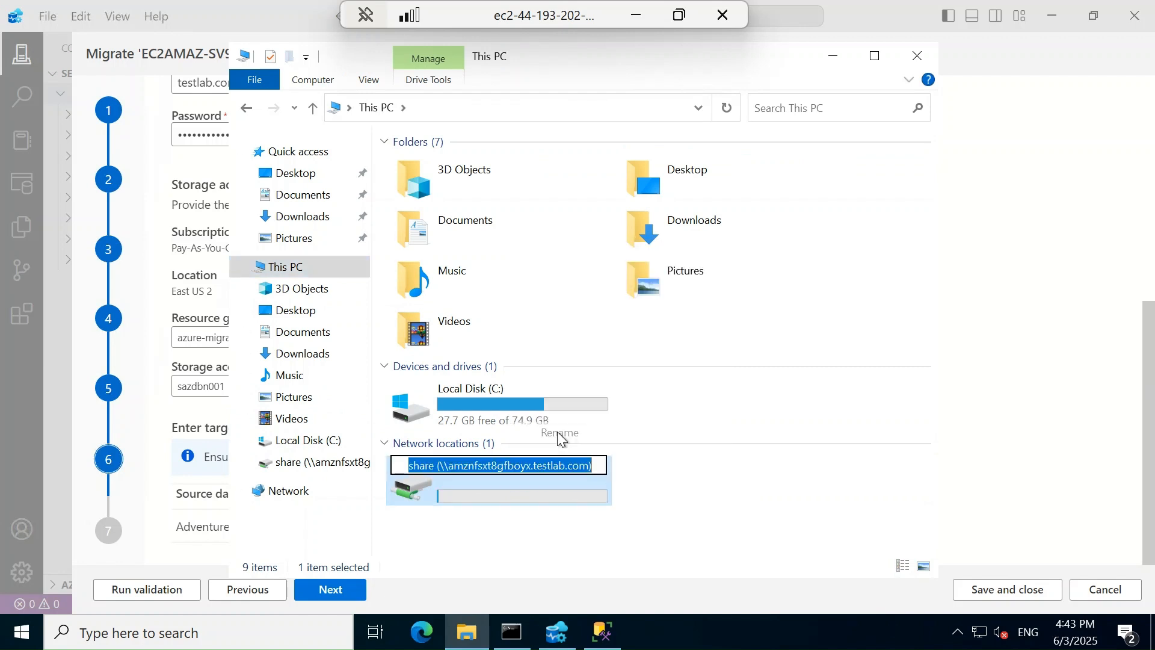
pyautogui.click(565, 465)
pyautogui.moveTo(440, 465); pyautogui.dragTo(585, 466)
pyautogui.hotkey('ctrl', 'c')
pyautogui.click(716, 497)
pyautogui.click(1052, 15)
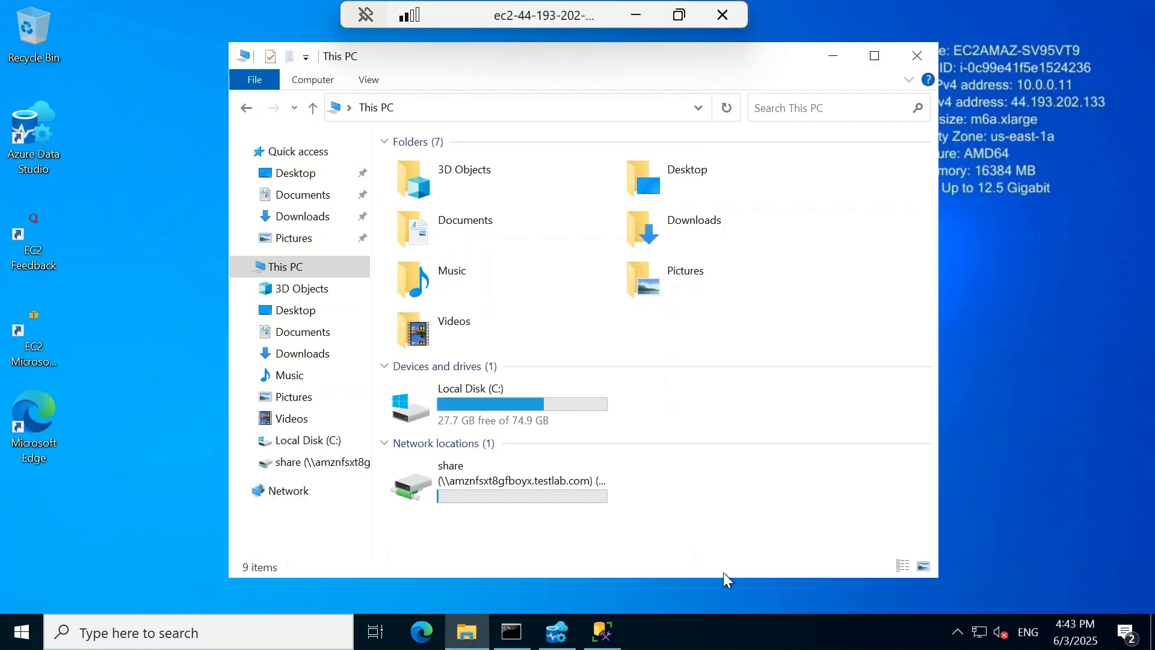
pyautogui.click(557, 631)
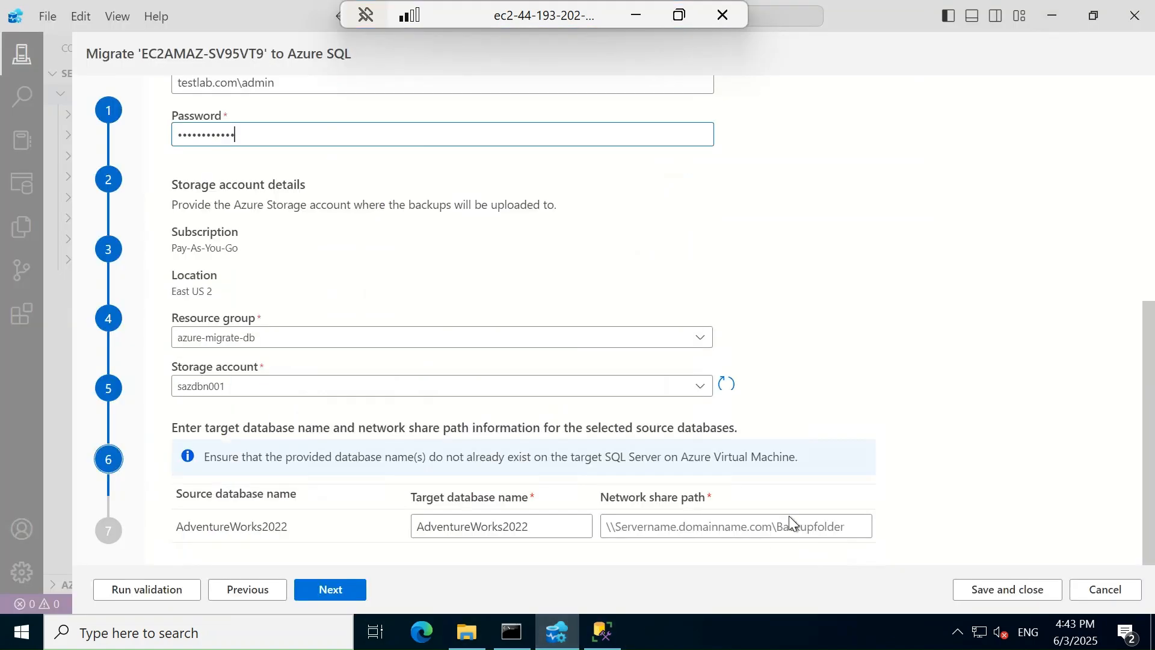
# Set AdventureWorks2022's network share path to \\amznfsxt8gfboyx.testlab.com\share
pyautogui.click(743, 528)
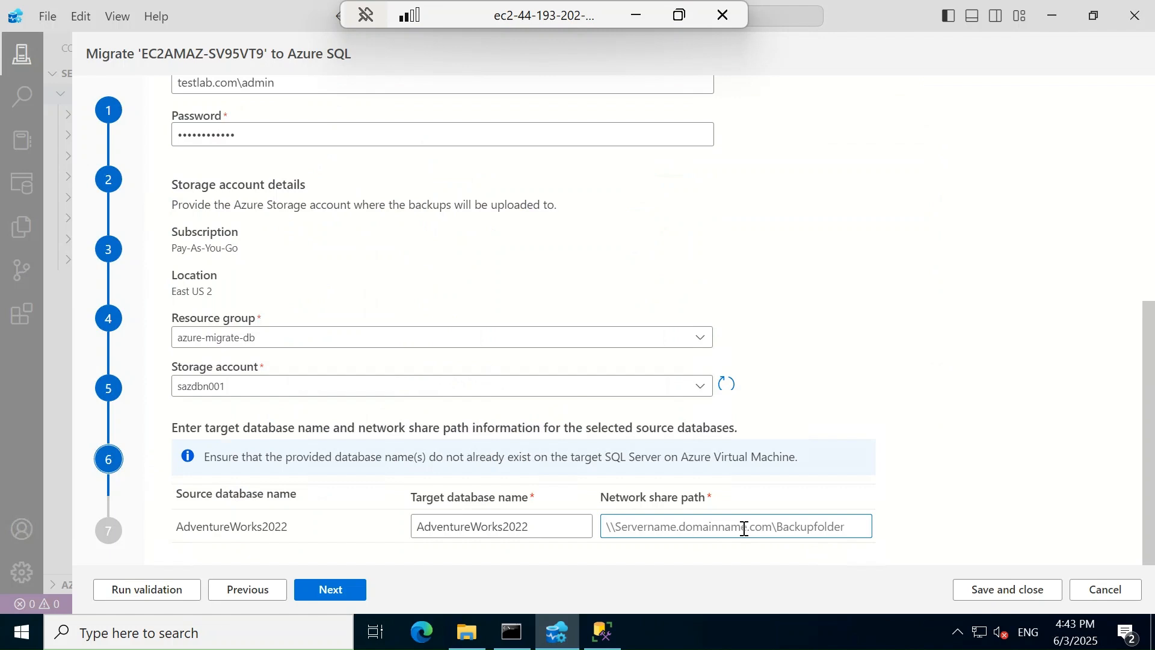
pyautogui.hotkey('ctrl', 'v')
pyautogui.click(923, 489)
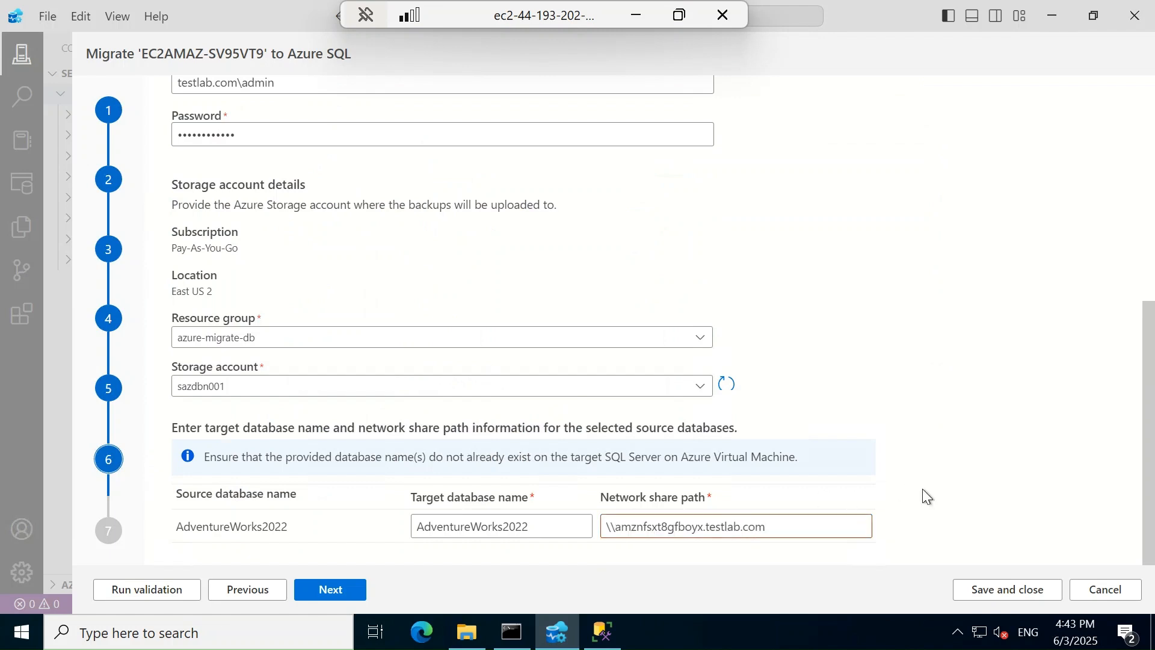
pyautogui.click(790, 525)
pyautogui.write('\\share')
pyautogui.press('Tab')
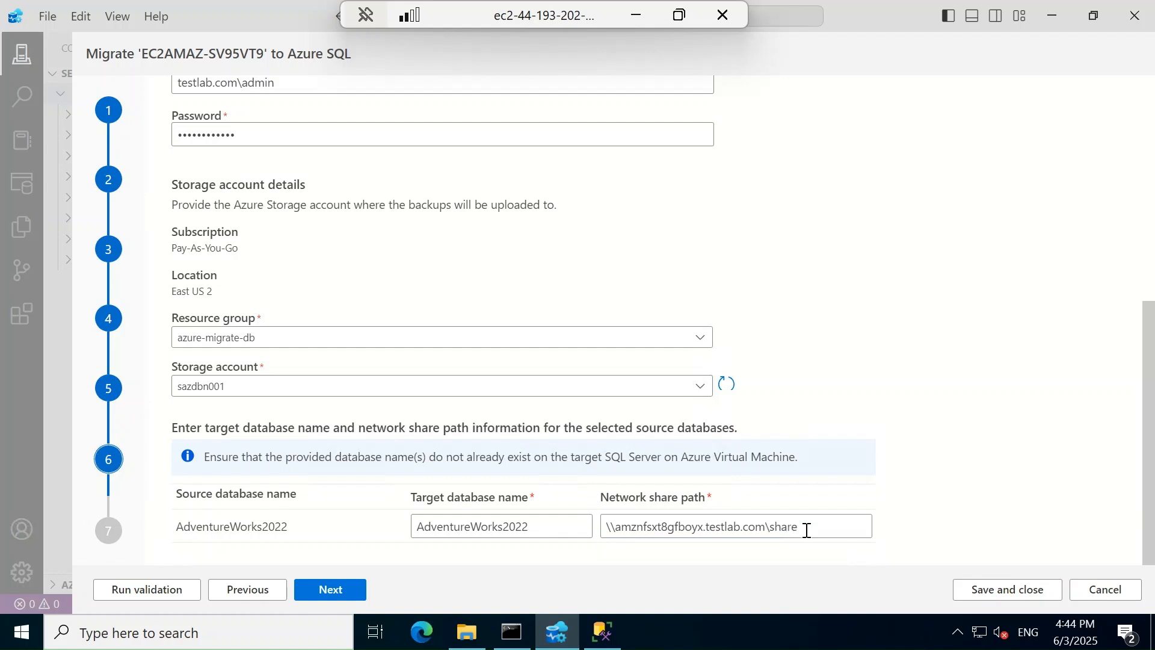
pyautogui.click(807, 530)
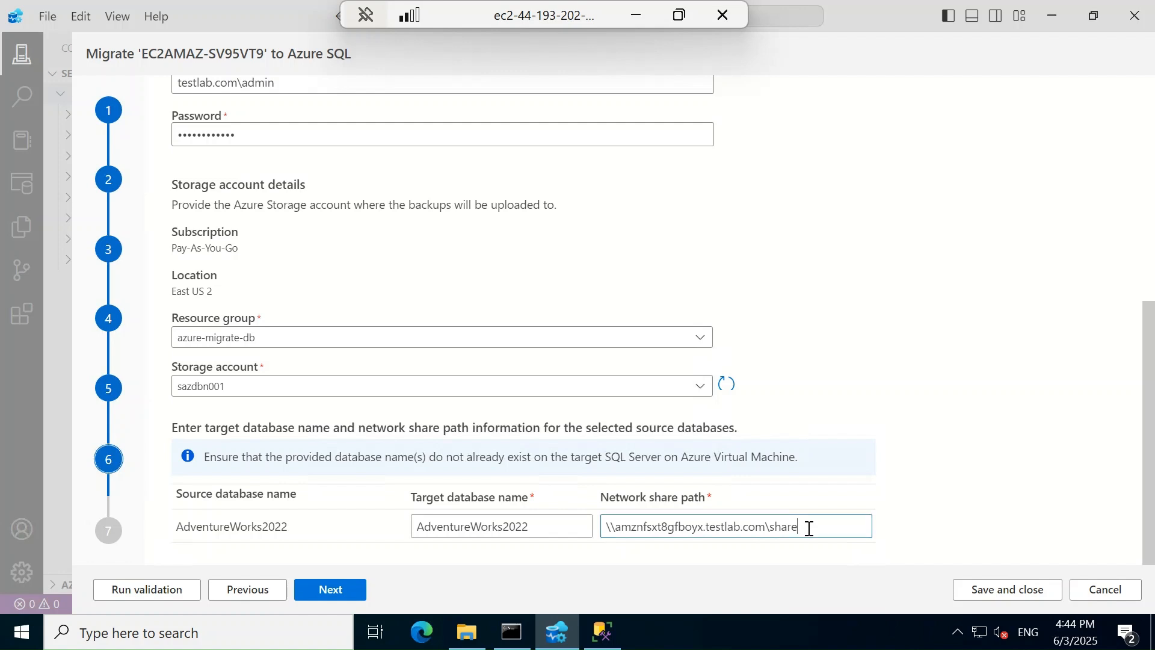
# Run validation until all four checks succeed, then close the results
pyautogui.click(151, 591)
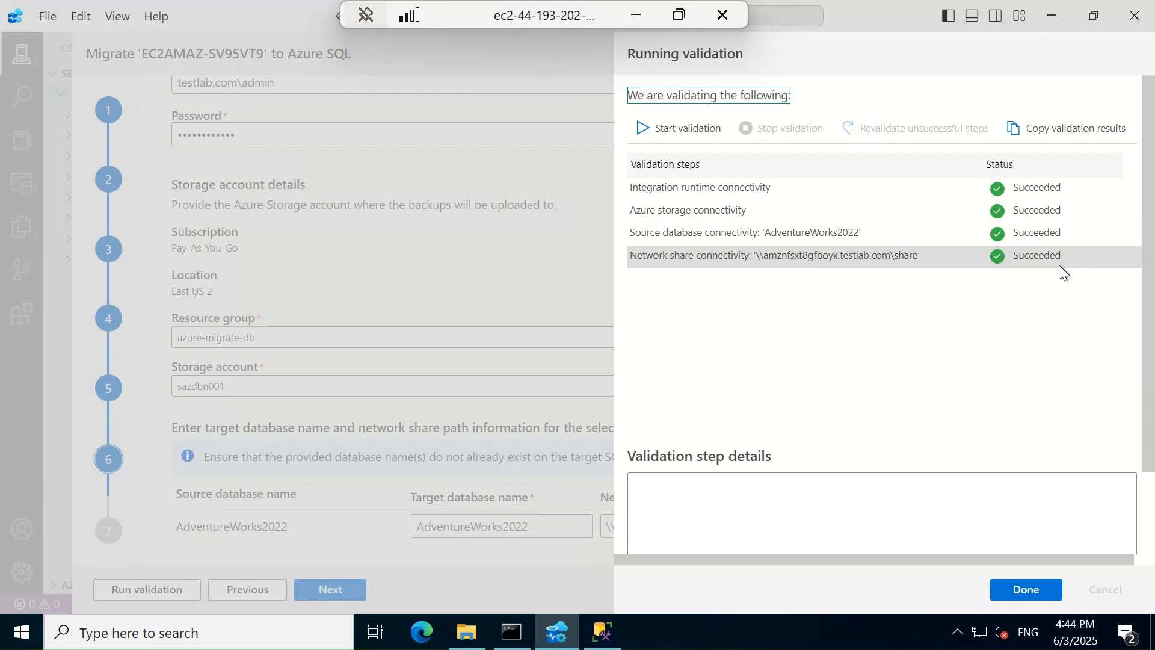
pyautogui.click(1026, 590)
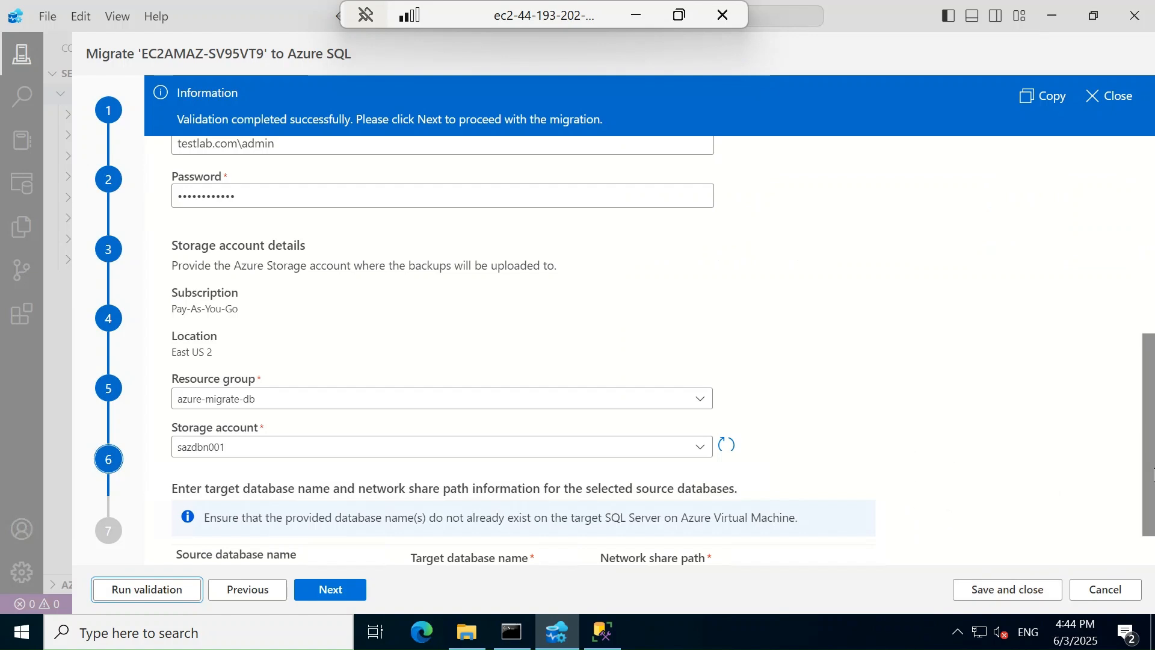
pyautogui.scroll(-2, 1149, 433)
# Review the Step 7 migration summary, then switch to SQL Server Management Studio
pyautogui.click(334, 591)
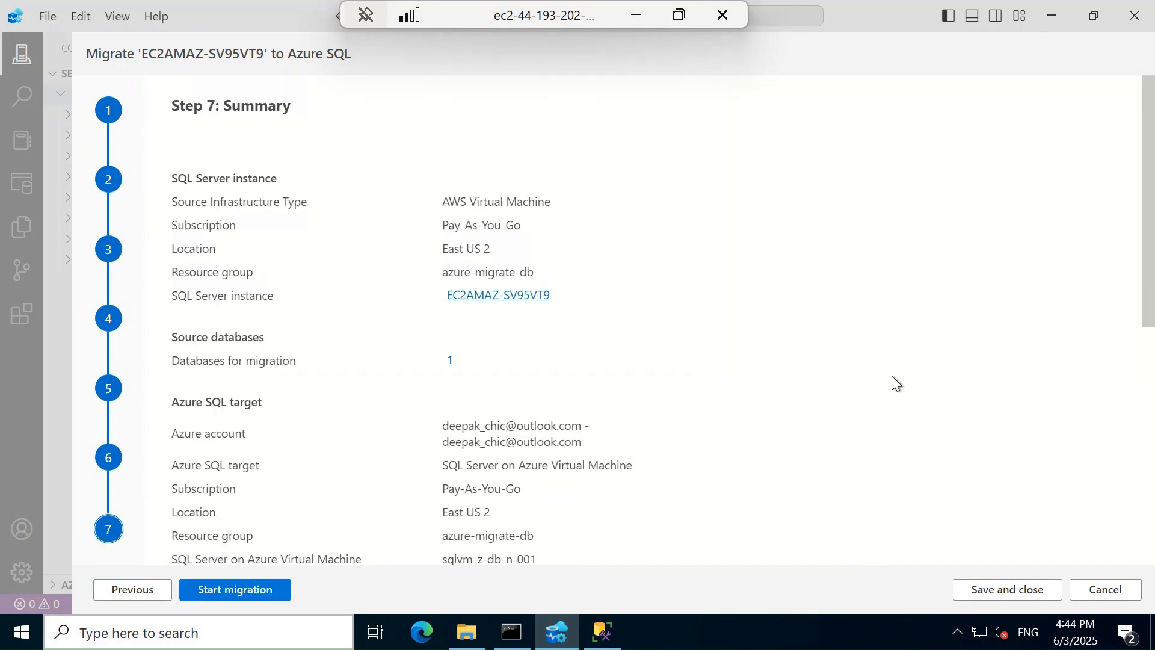
pyautogui.moveTo(1148, 264); pyautogui.dragTo(1151, 541)
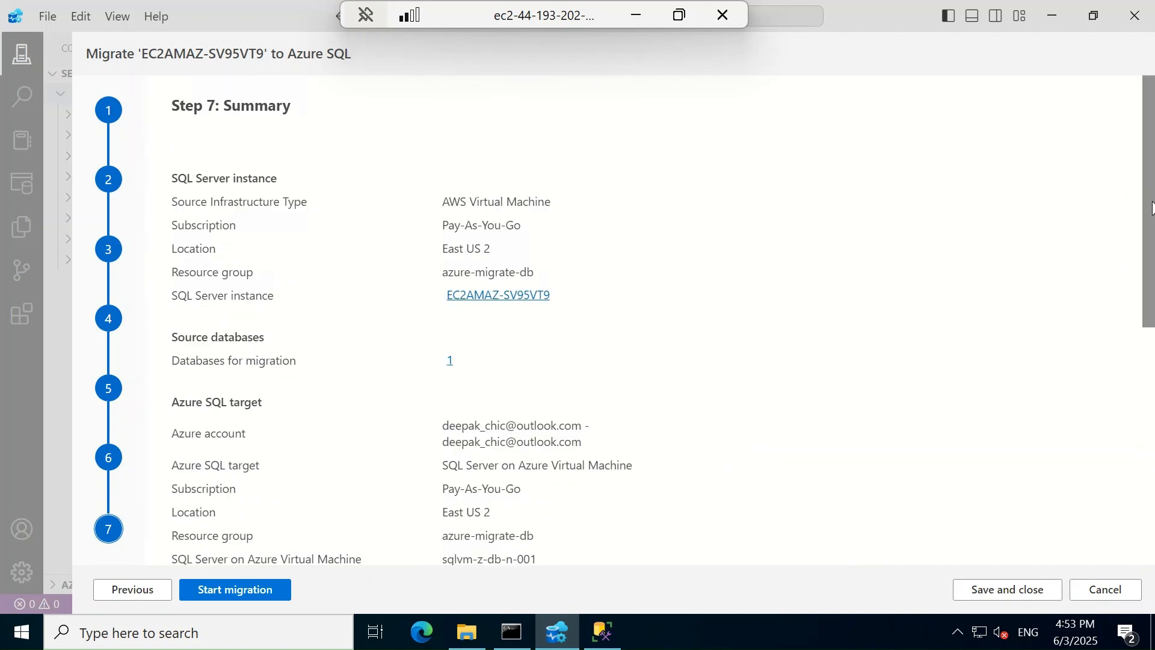
pyautogui.moveTo(1152, 209); pyautogui.dragTo(1151, 352)
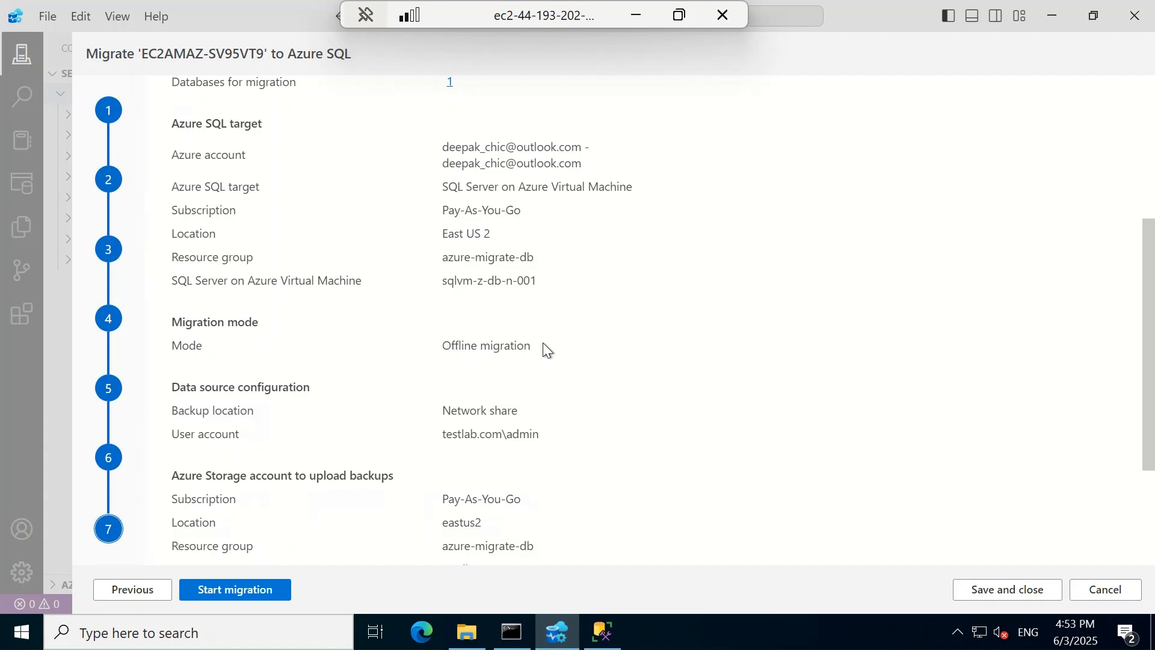
pyautogui.hotkey('alt', 'Tab')
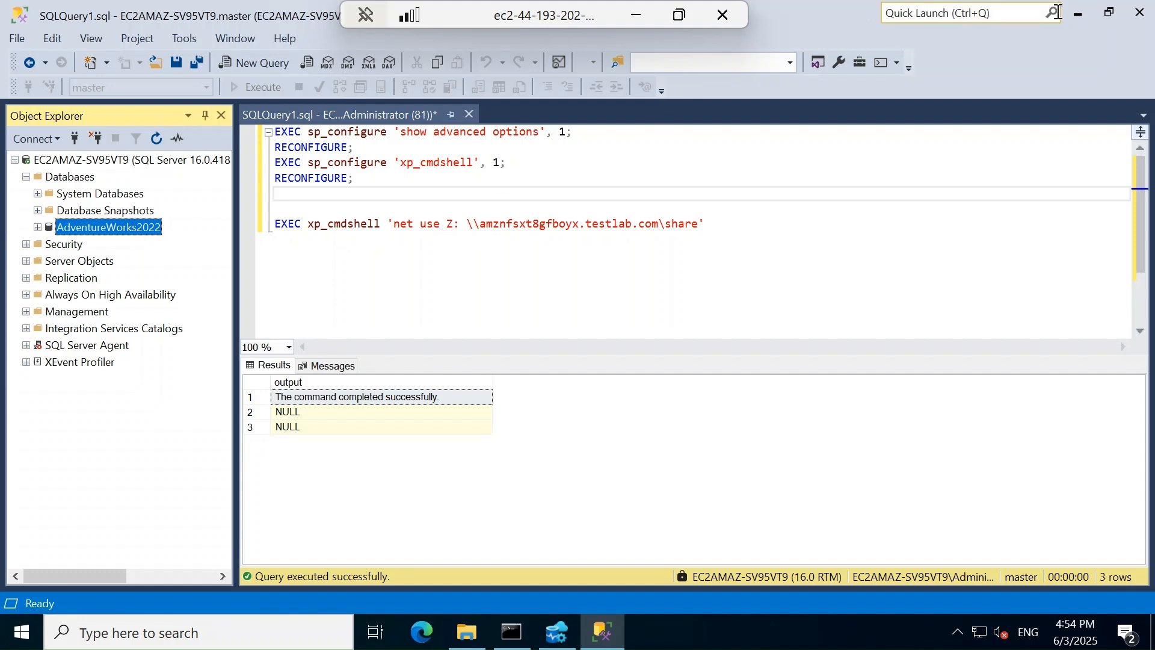
# Switch back to Azure Data Studio's Step 7 summary for the sqlvm-z-db-n-001 migration
pyautogui.hotkey('alt', 'Tab')
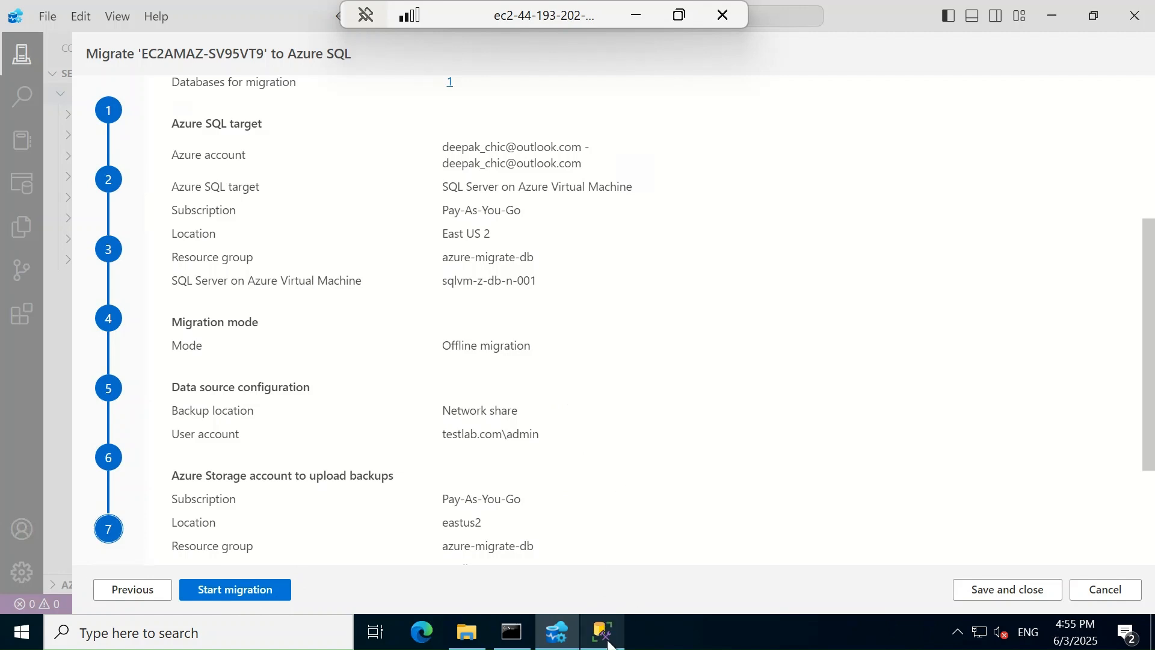
# Start the AdventureWorks2022 migration, confirm it shows Creating, then view Azure Database Migration Services in the portal
pyautogui.moveTo(603, 642)
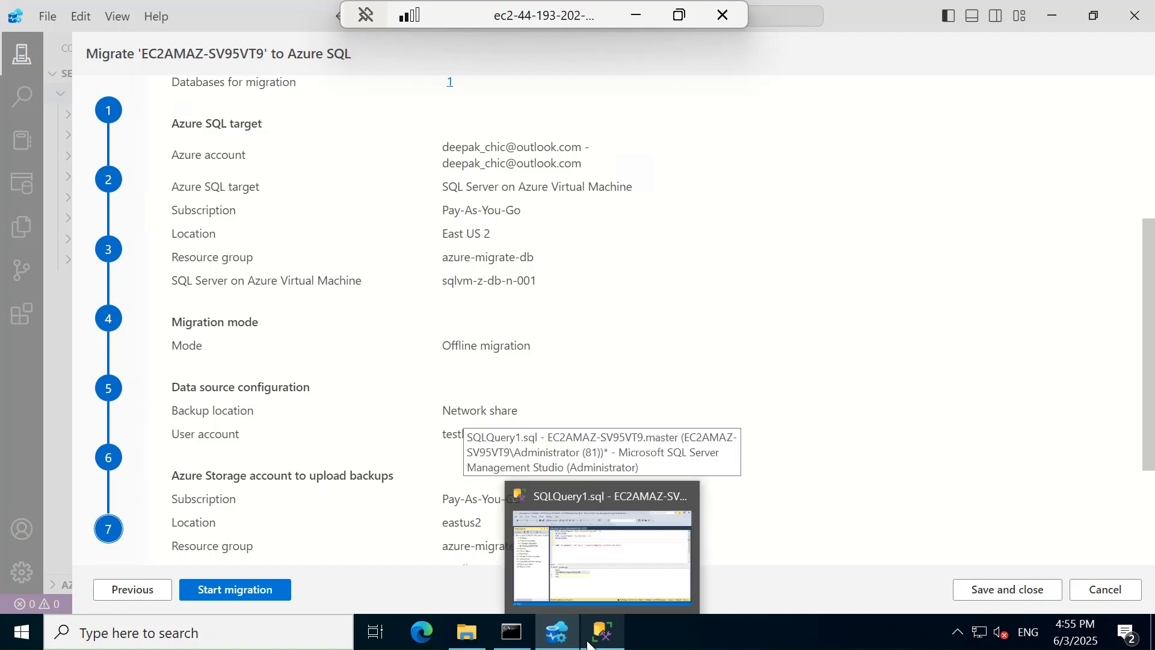
pyautogui.click(234, 589)
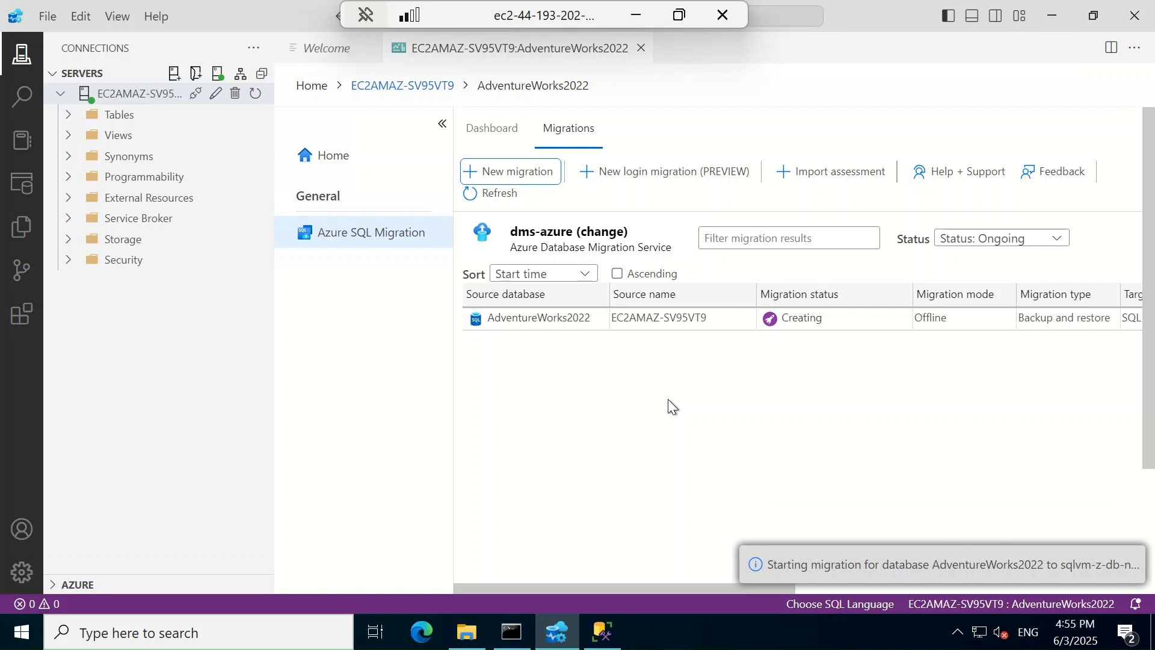
pyautogui.click(491, 195)
pyautogui.click(492, 193)
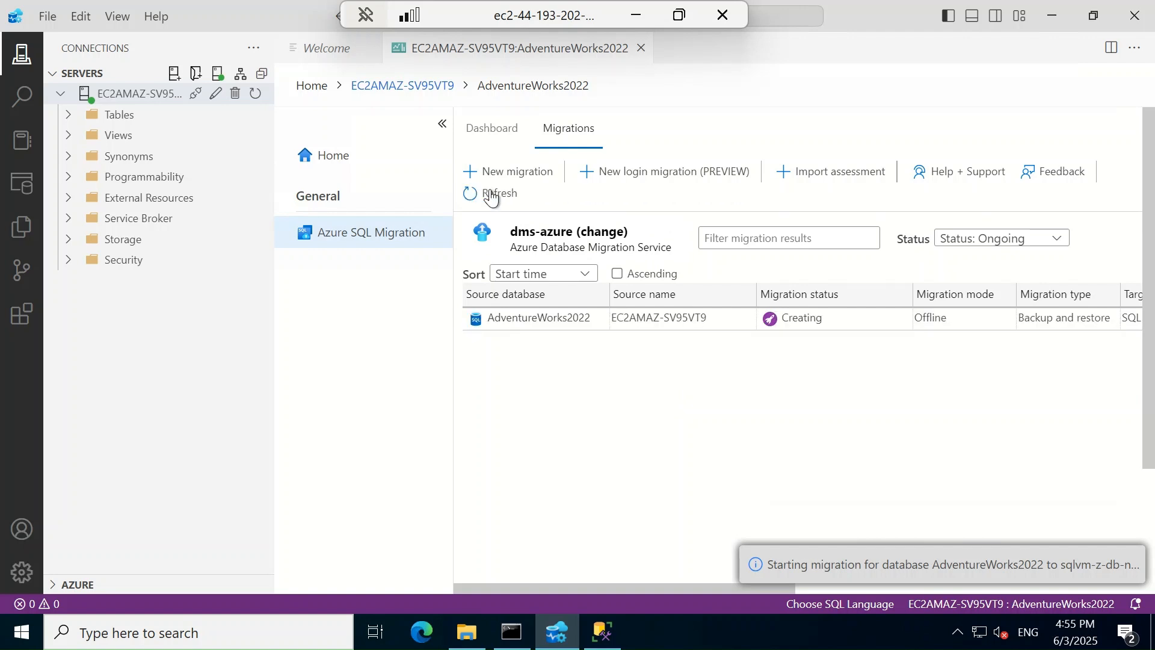
pyautogui.click(561, 322)
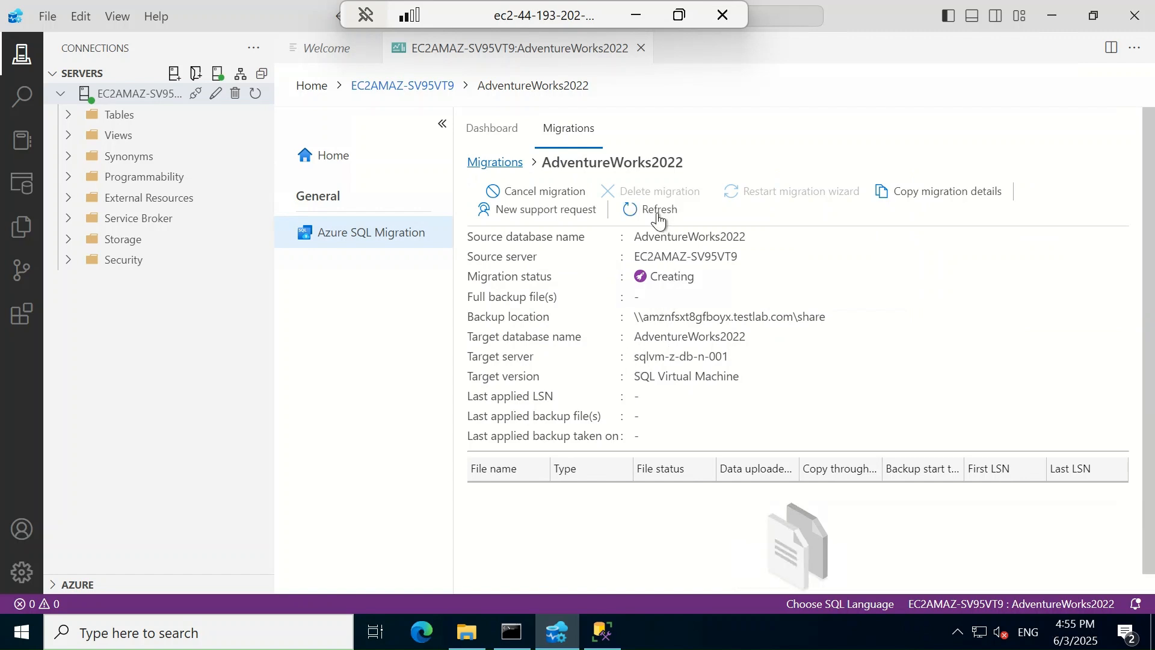
pyautogui.click(638, 20)
pyautogui.click(371, 190)
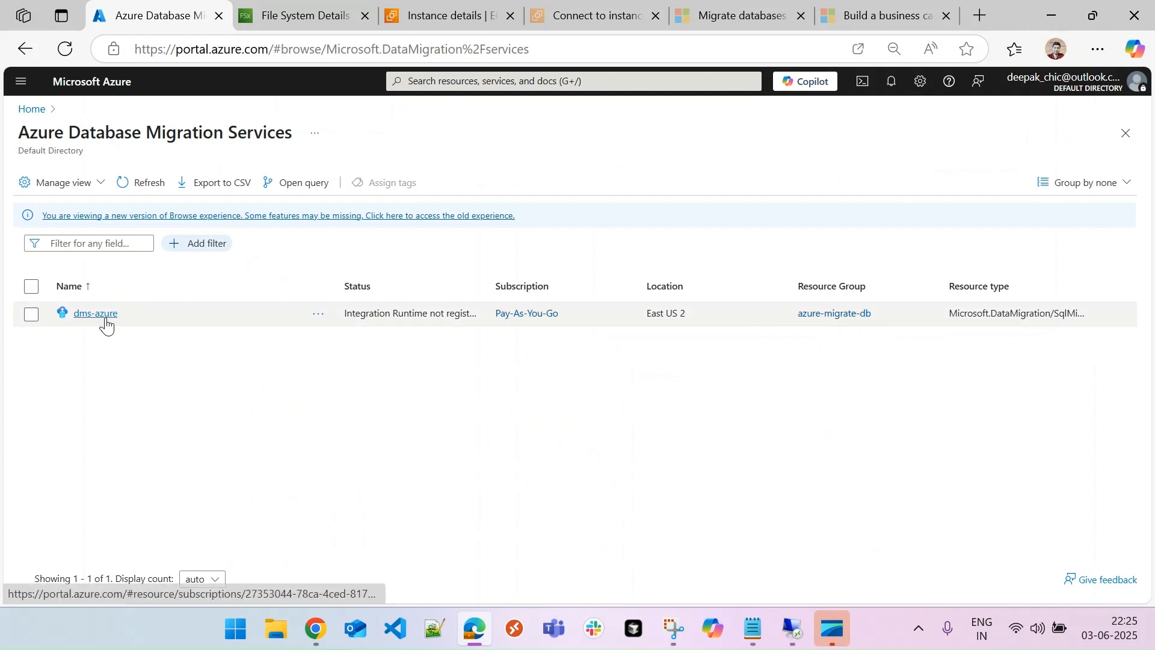
# Open the AdventureWorks2022 migration under dms-azure's monitored migrations, then return to the remote session
pyautogui.click(95, 314)
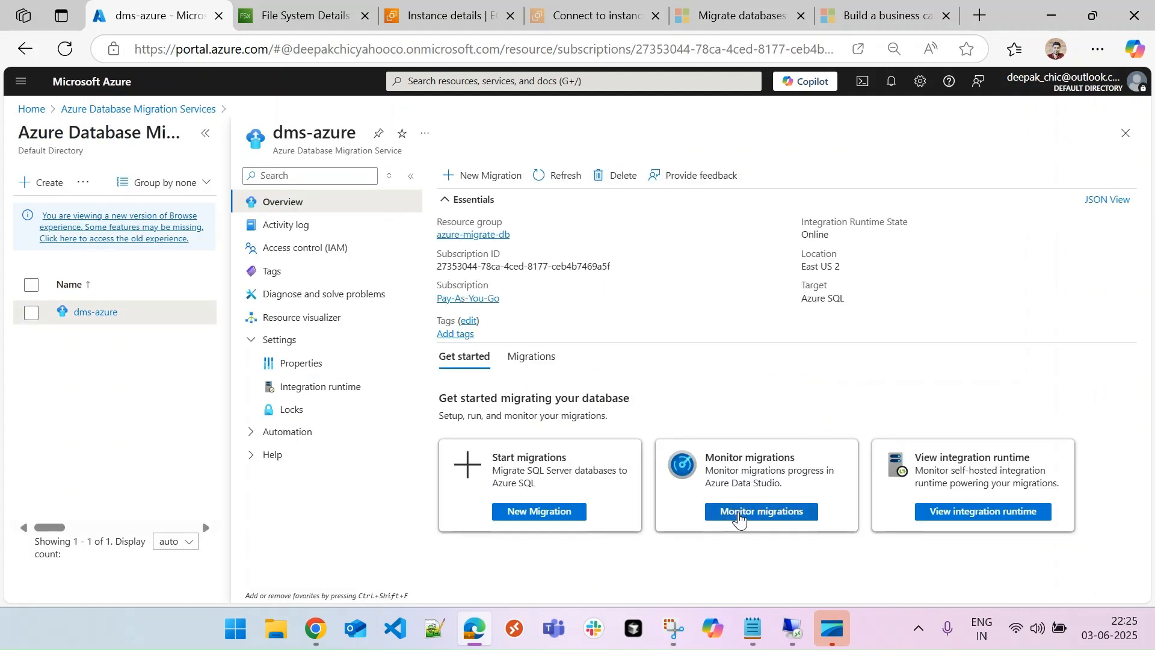
pyautogui.click(739, 519)
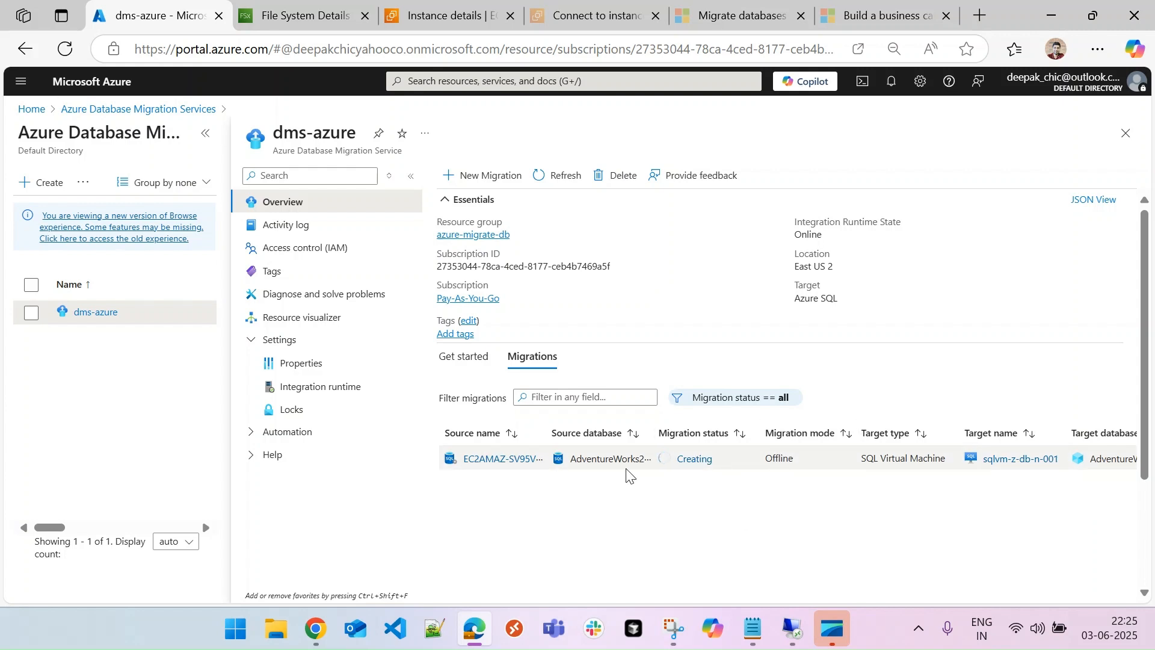
pyautogui.click(508, 462)
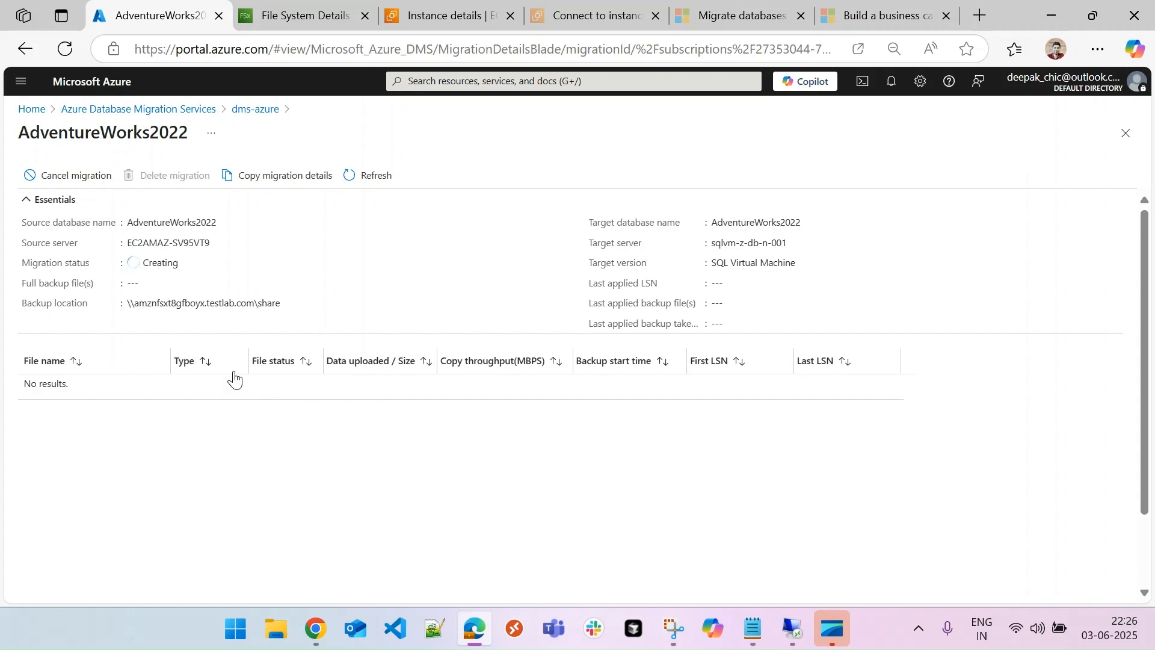
pyautogui.click(793, 629)
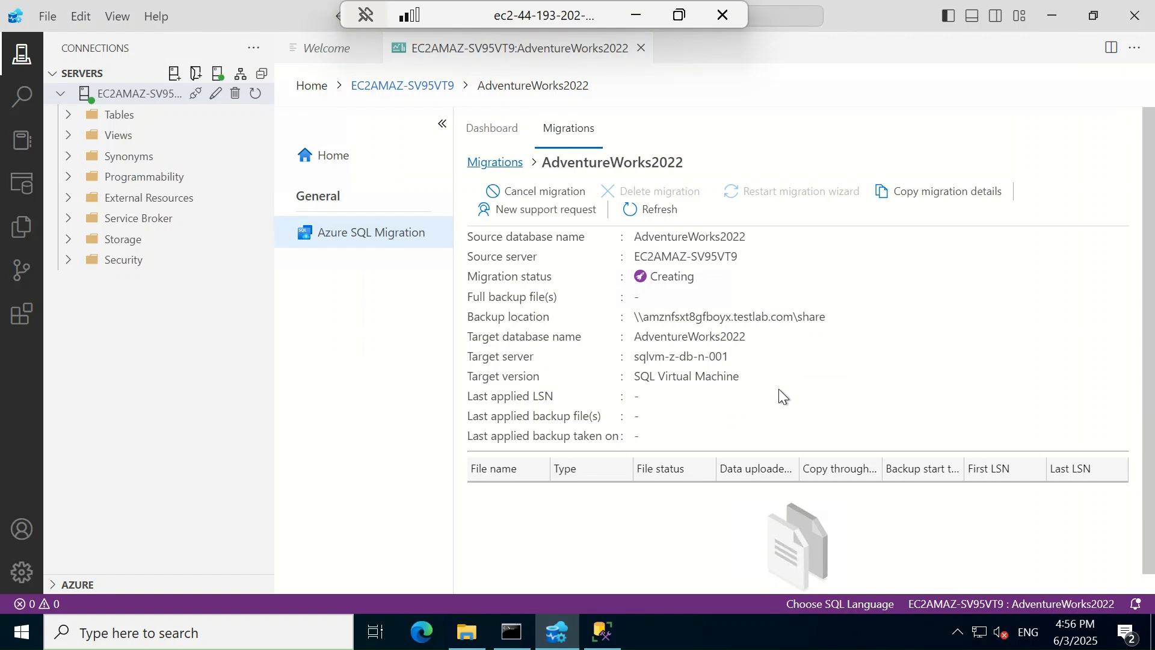
# Refresh the migration details and widen the Data uploaded / size column to read upload progress
pyautogui.click(641, 210)
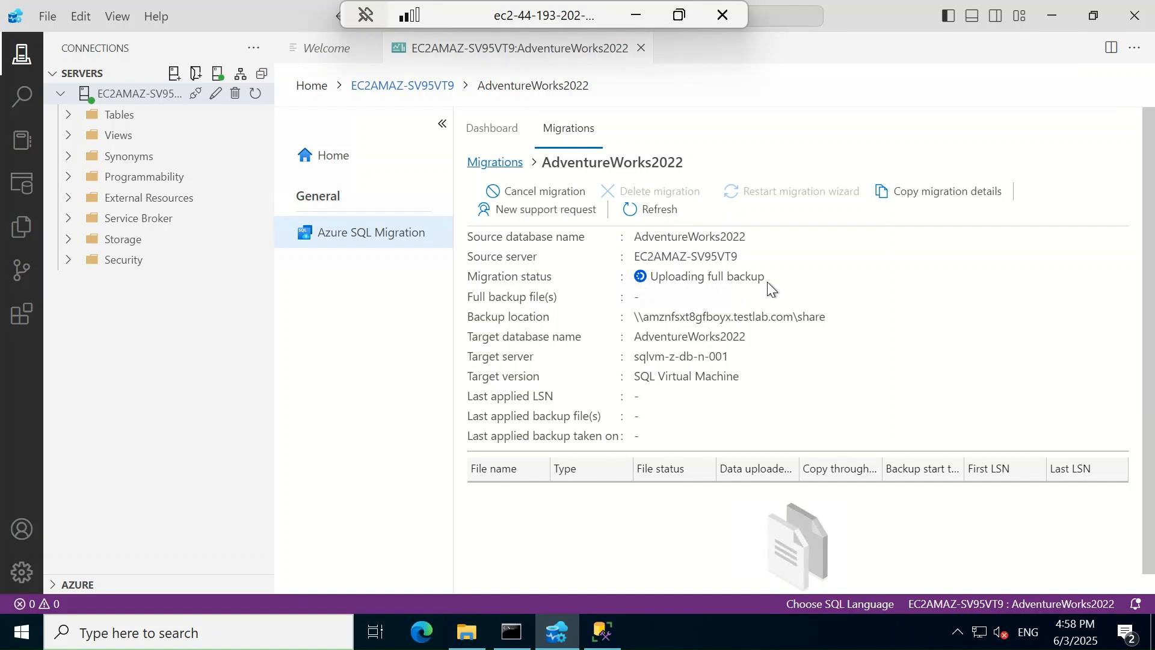
pyautogui.click(658, 210)
pyautogui.click(653, 215)
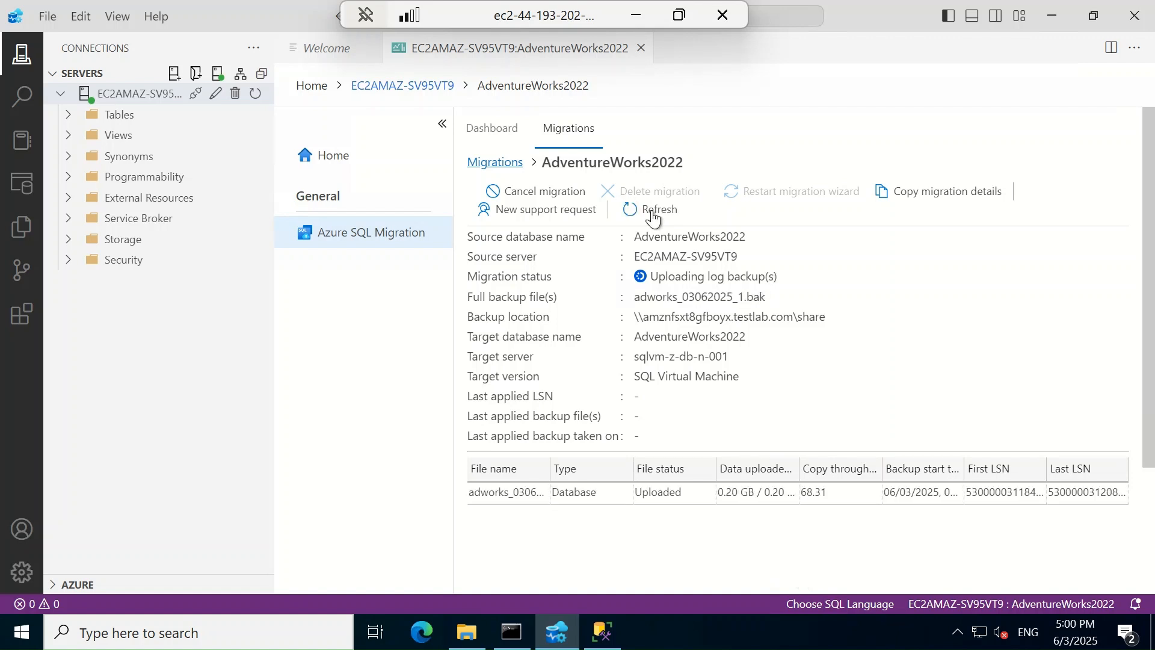
pyautogui.click(653, 216)
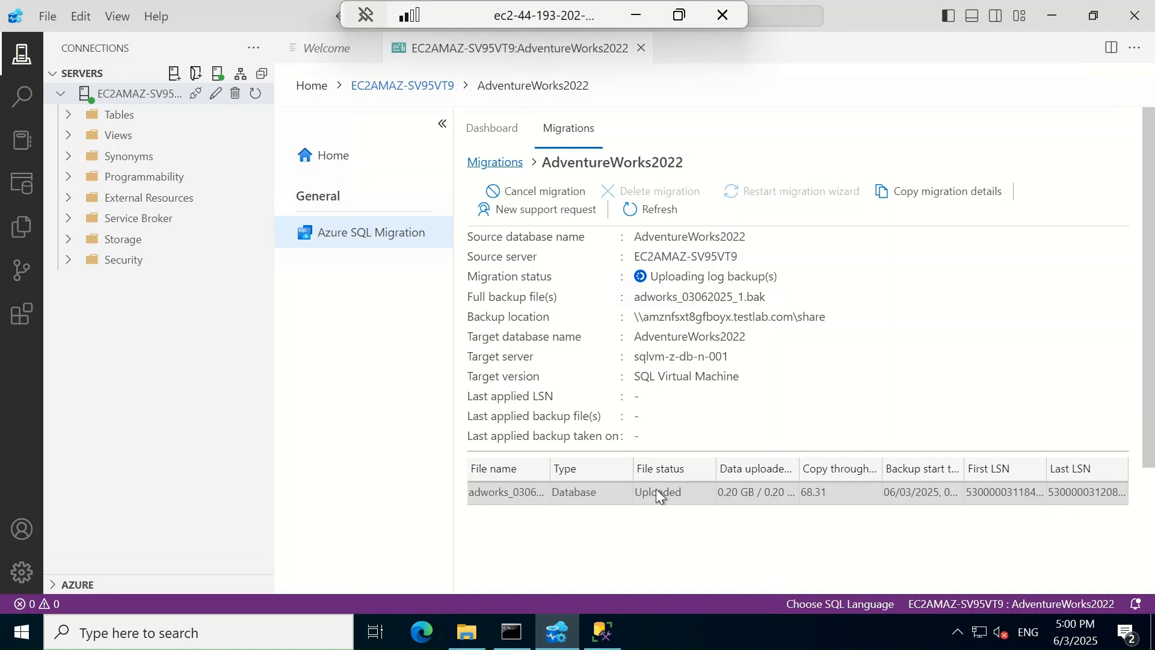
pyautogui.moveTo(798, 468); pyautogui.dragTo(827, 468)
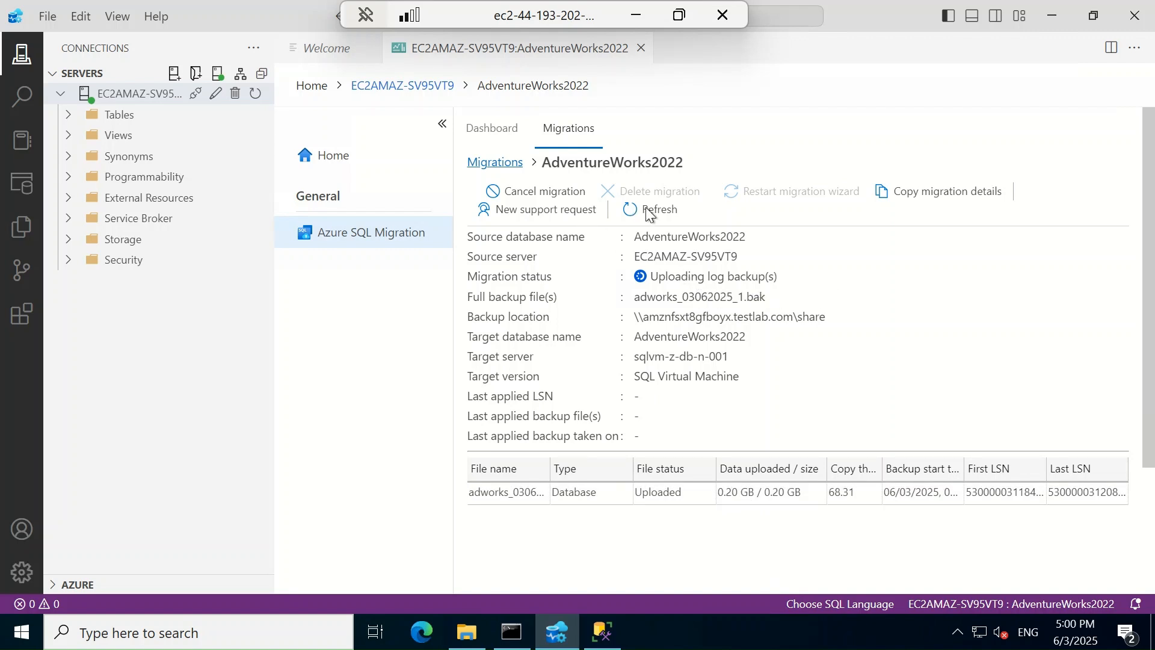
# Keep refreshing until adworks_03062025_1.bak shows 0.20 GB of 0.20 GB uploaded and status Restoring
pyautogui.click(660, 212)
pyautogui.click(659, 212)
pyautogui.click(660, 211)
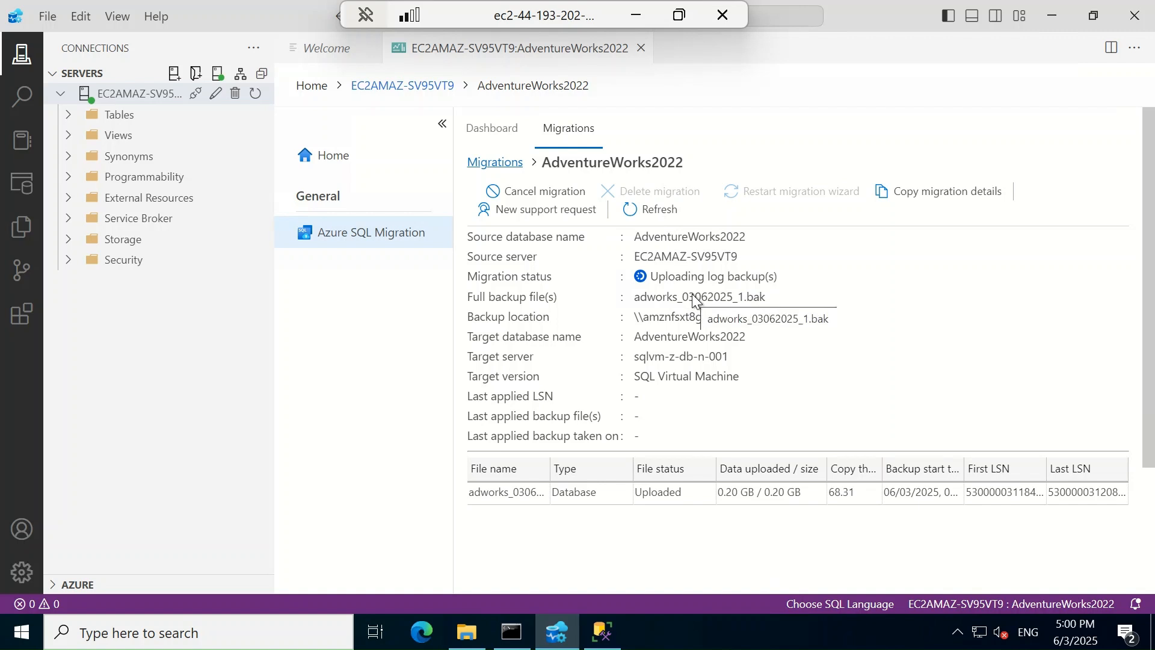
pyautogui.click(671, 215)
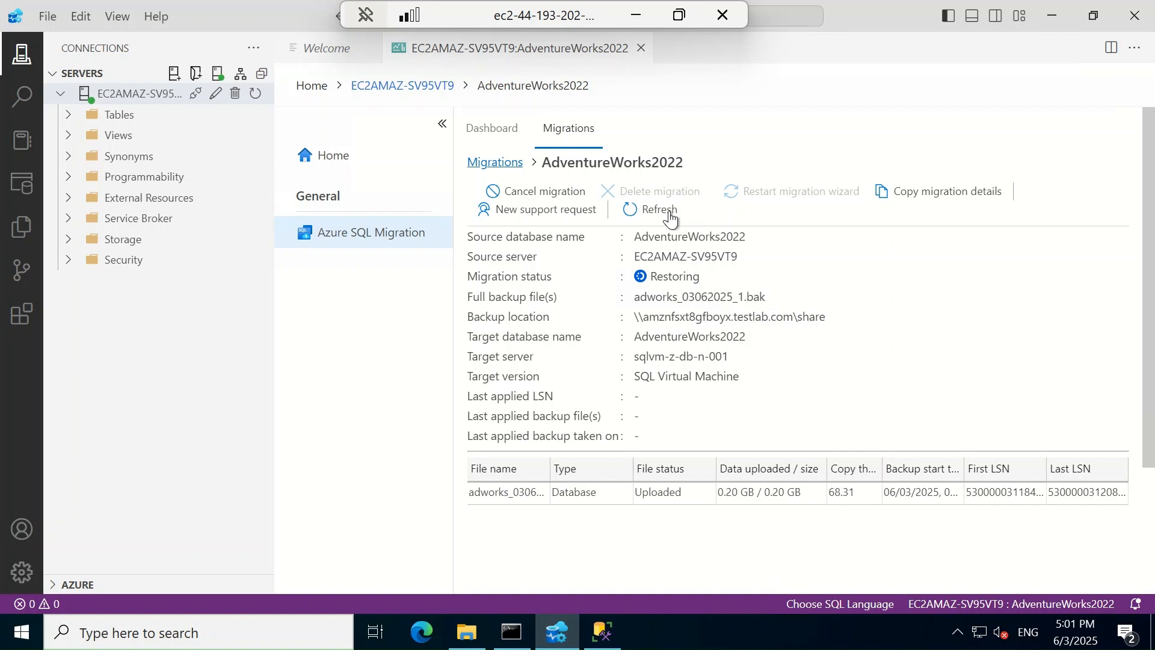
pyautogui.click(670, 216)
pyautogui.click(671, 216)
# Connect to sqlvm-z-db-n-001 with Windows Authentication and confirm AdventureWorks2022 appears under Databases
pyautogui.click(654, 212)
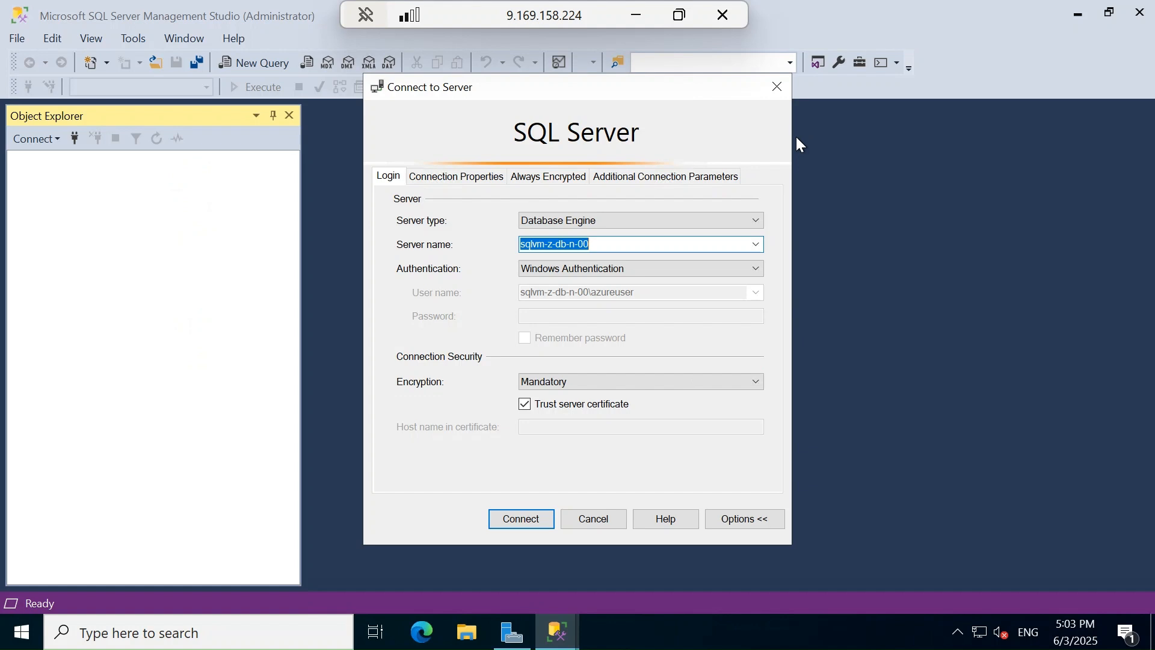
pyautogui.click(515, 518)
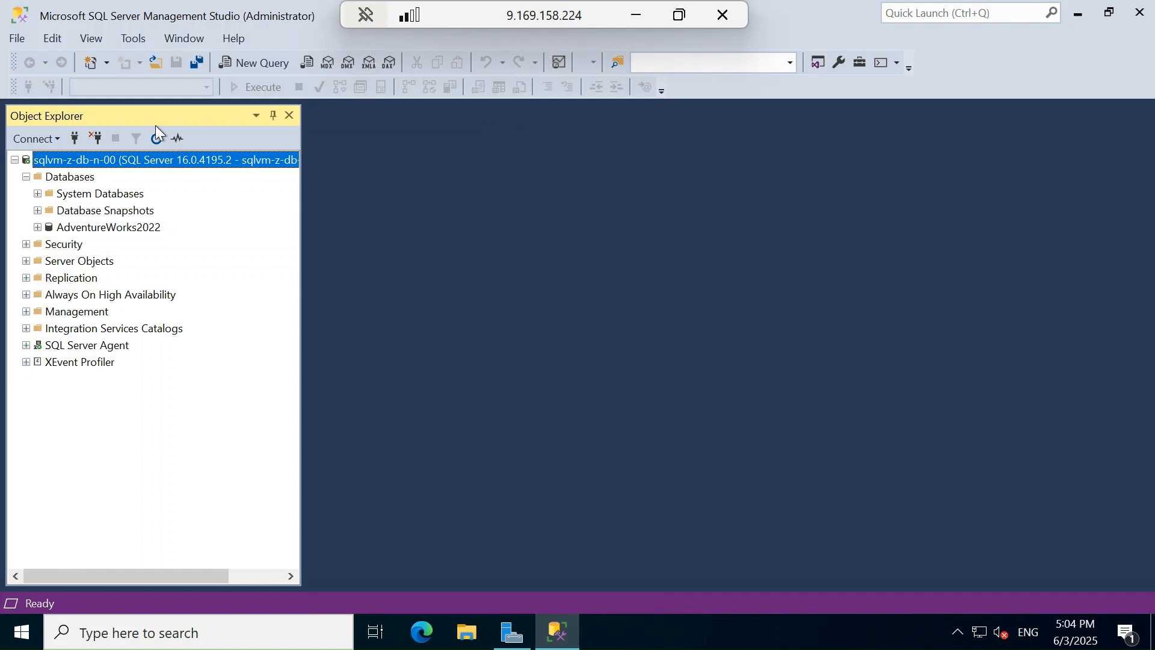
pyautogui.click(144, 226)
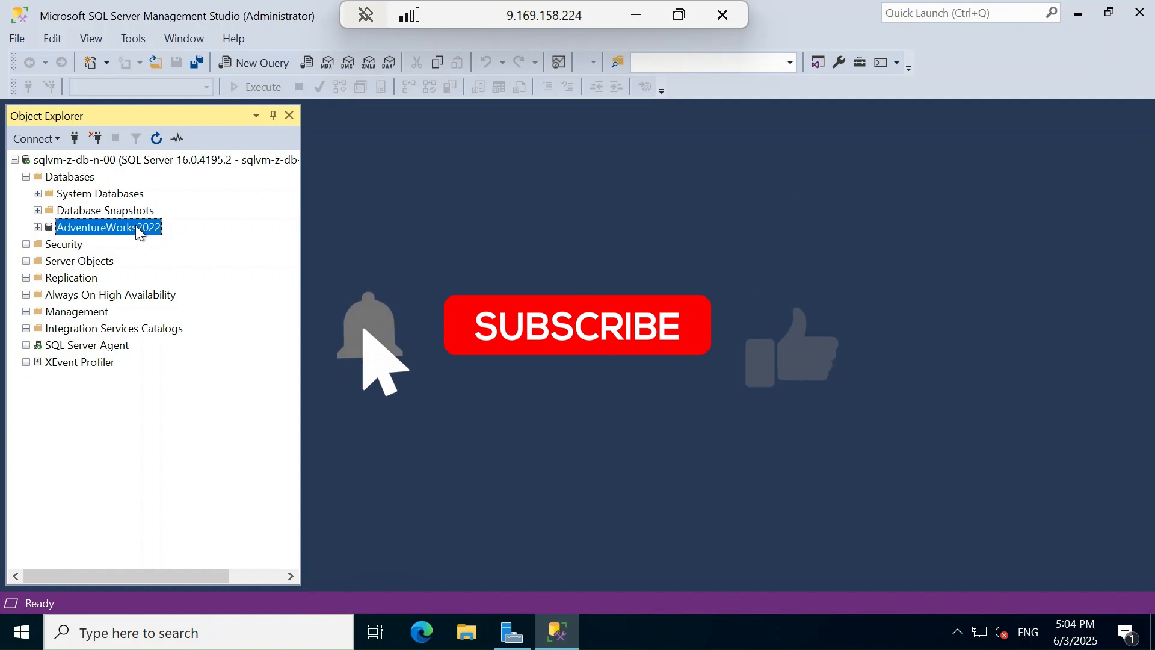
# Back on the source server, refresh to confirm the migration reports Succeeded, then bring up SSMS
pyautogui.click(639, 19)
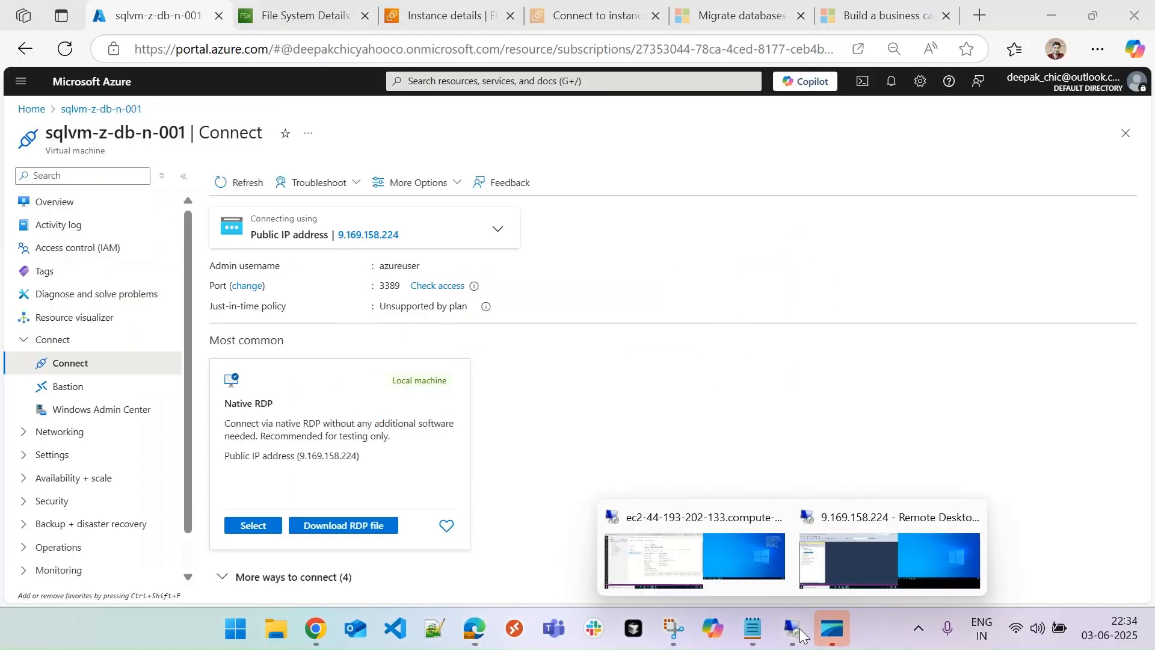
pyautogui.click(792, 597)
pyautogui.click(656, 213)
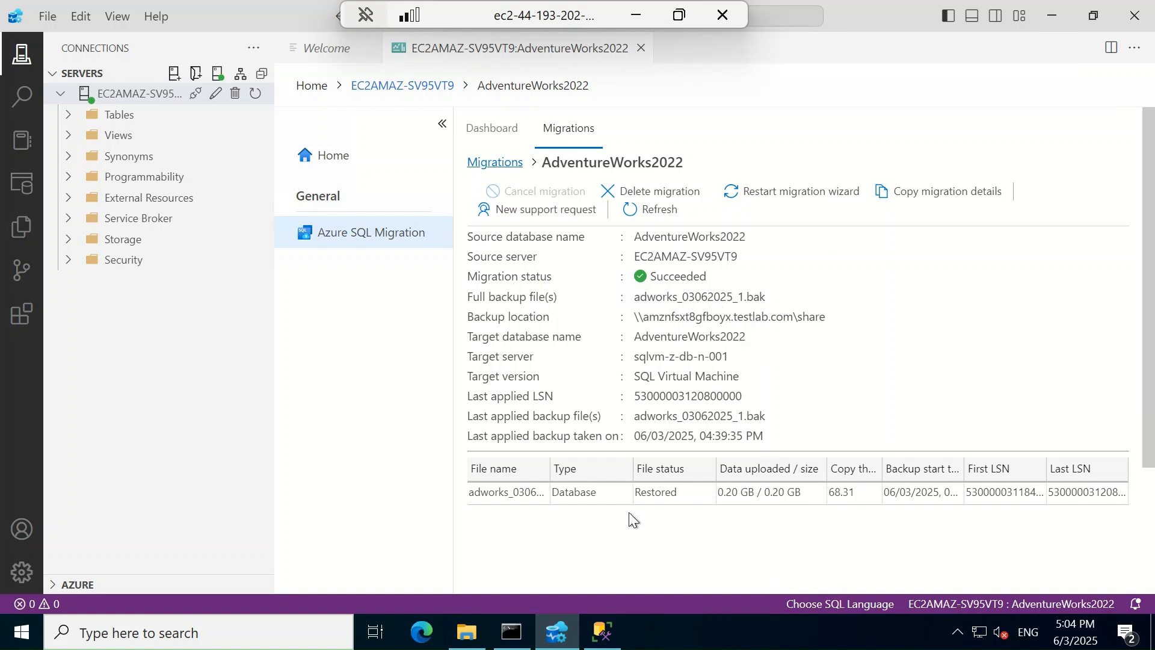
pyautogui.click(604, 631)
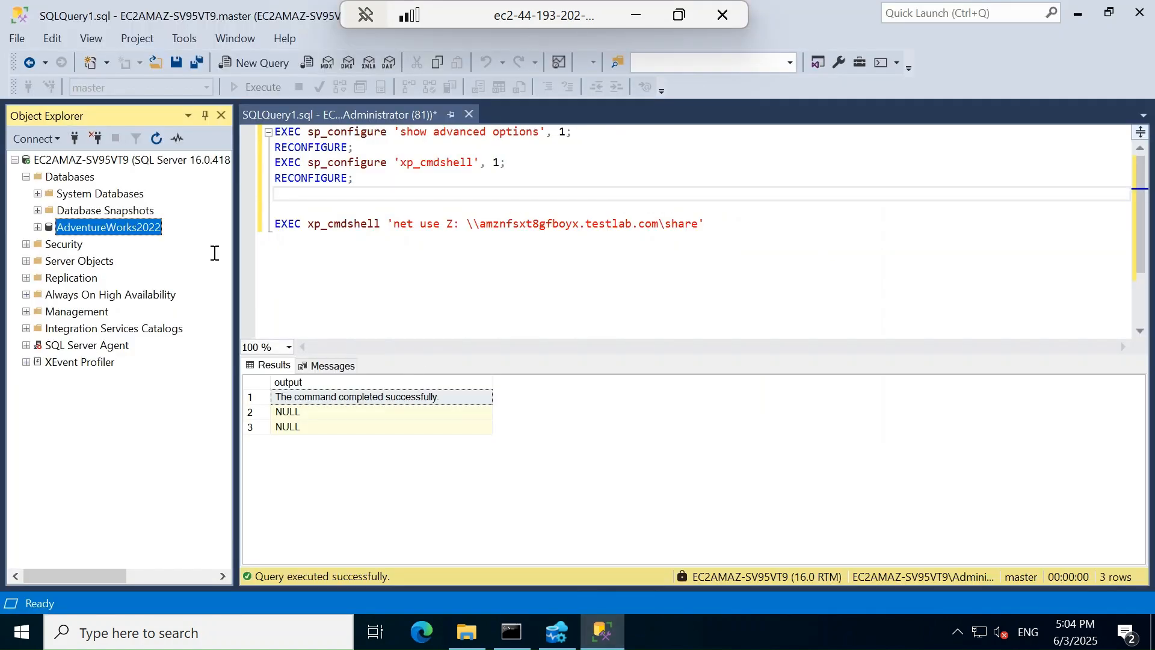
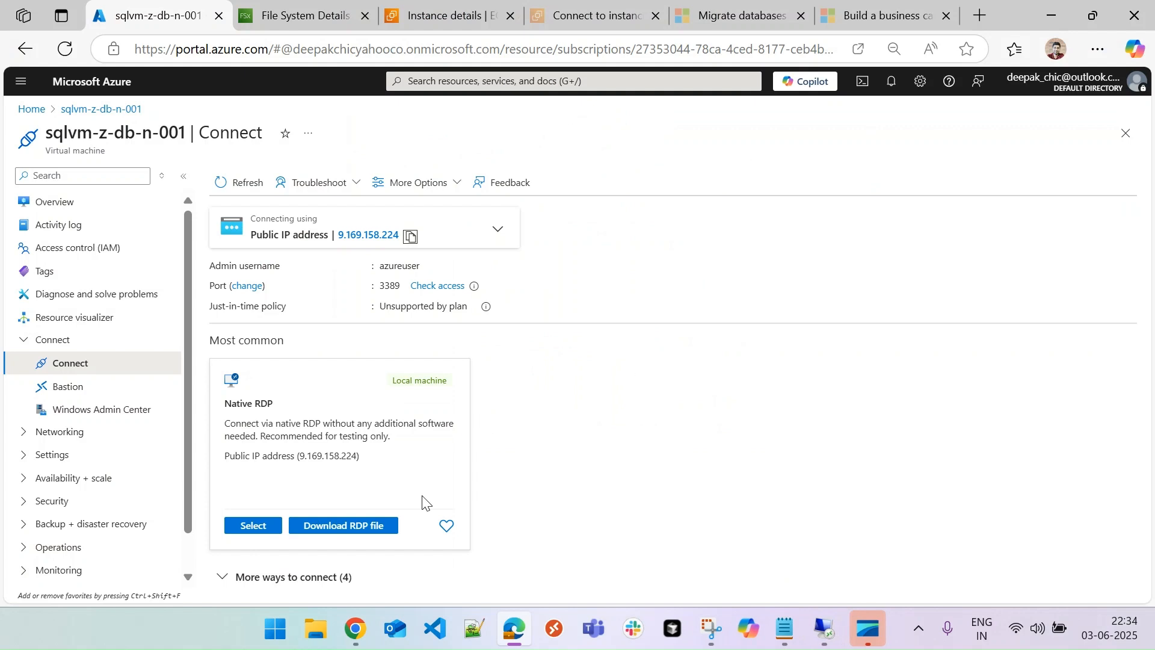
# Open the dms-azure migration service from Home and check that the AdventureWorks2022 offline migration shows Succeeded
pyautogui.click(31, 109)
pyautogui.click(234, 367)
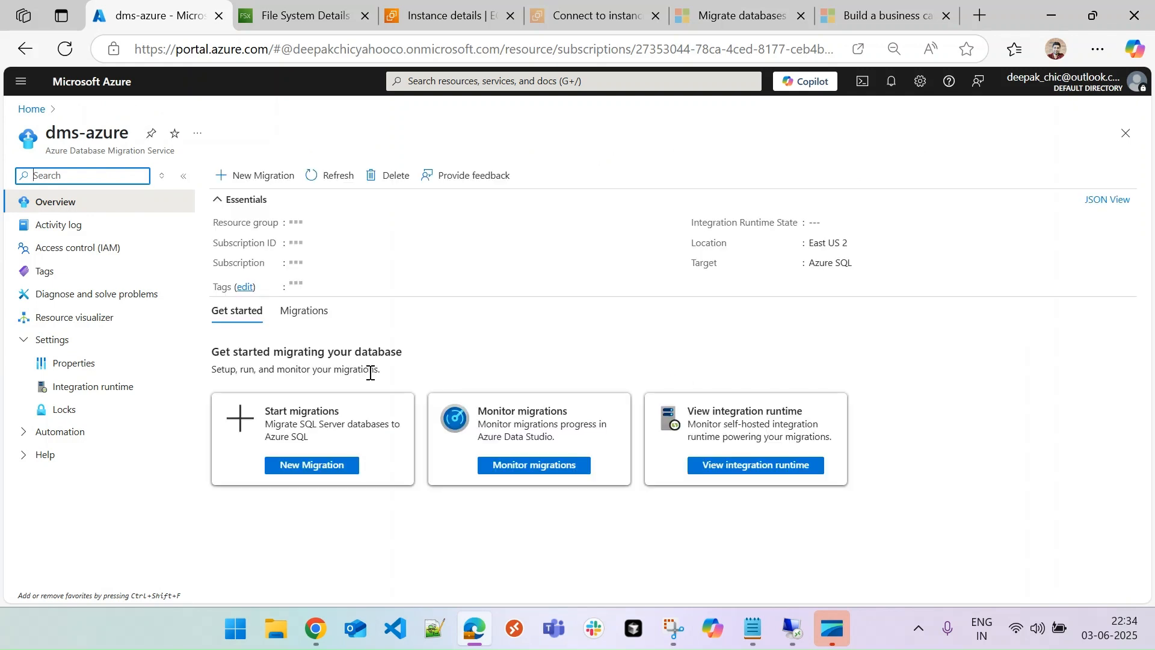
pyautogui.click(508, 468)
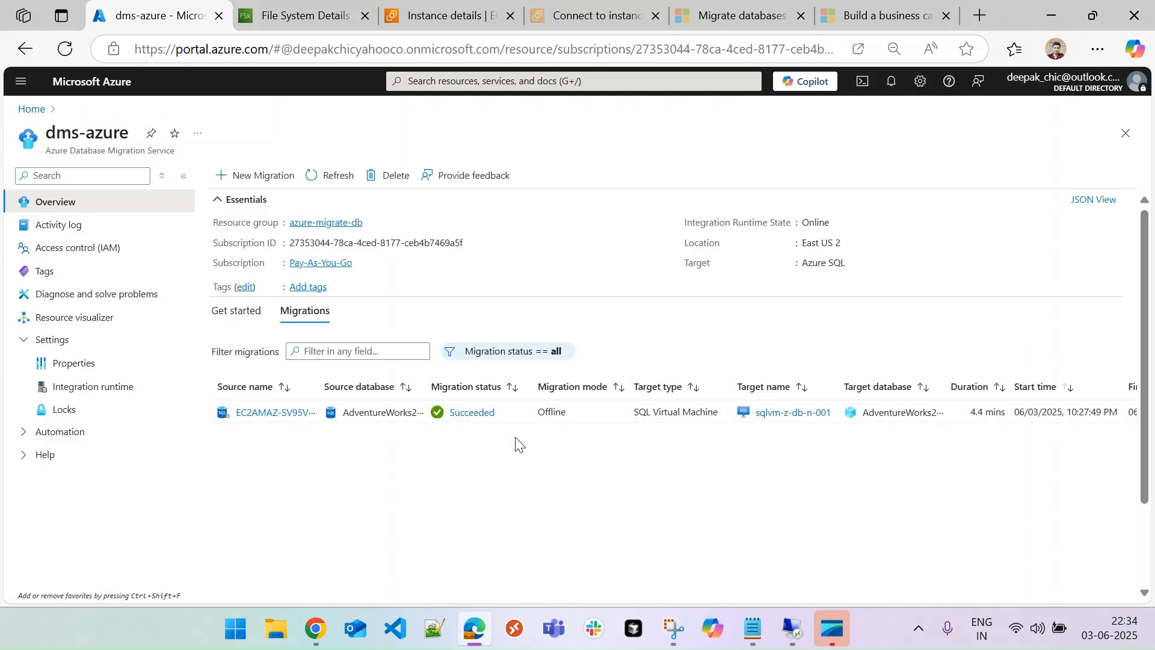